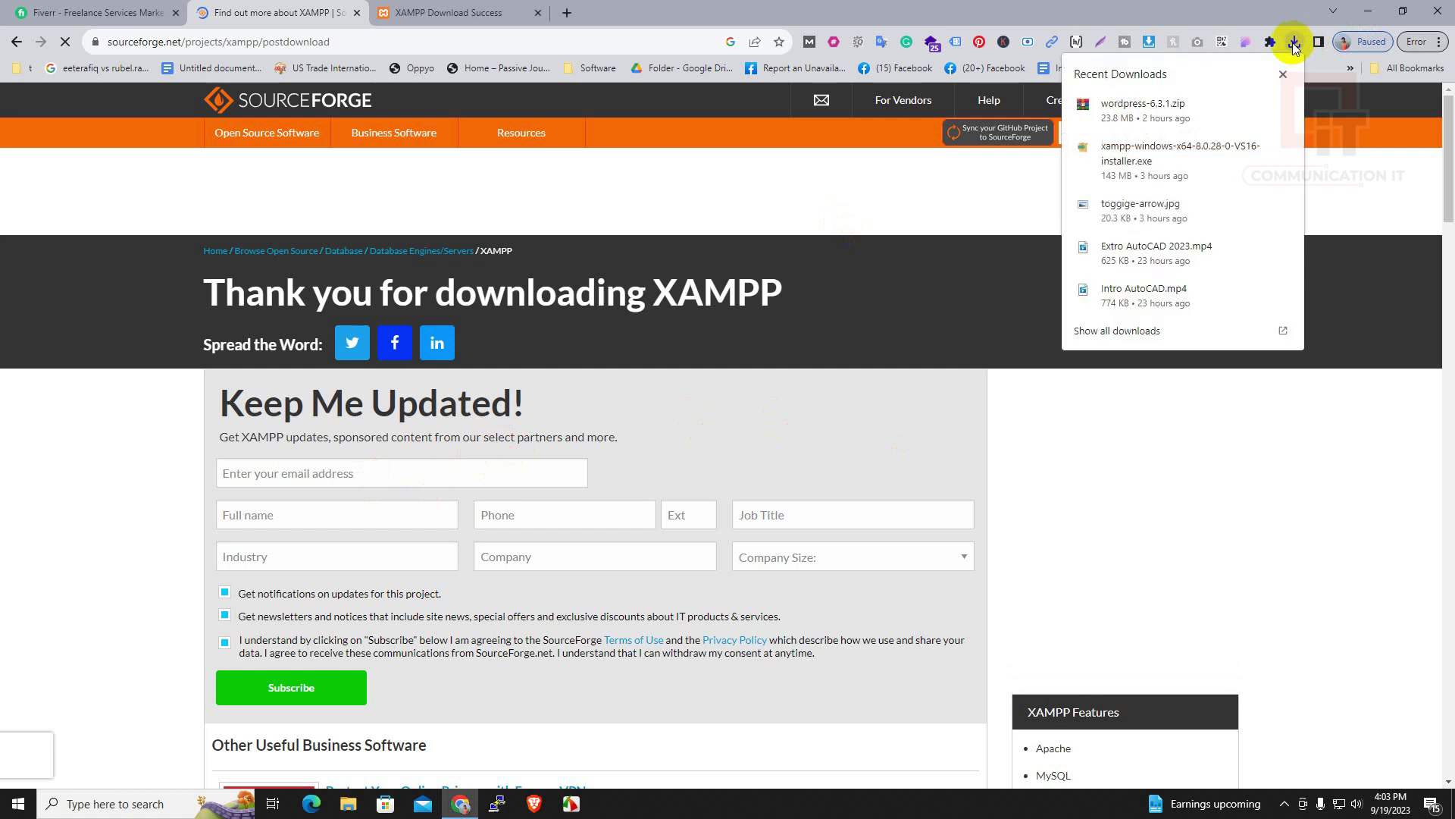
Show the downloaded xampp-windows installer in the Downloads folder from Chrome's downloads list
left_click(1258, 149)
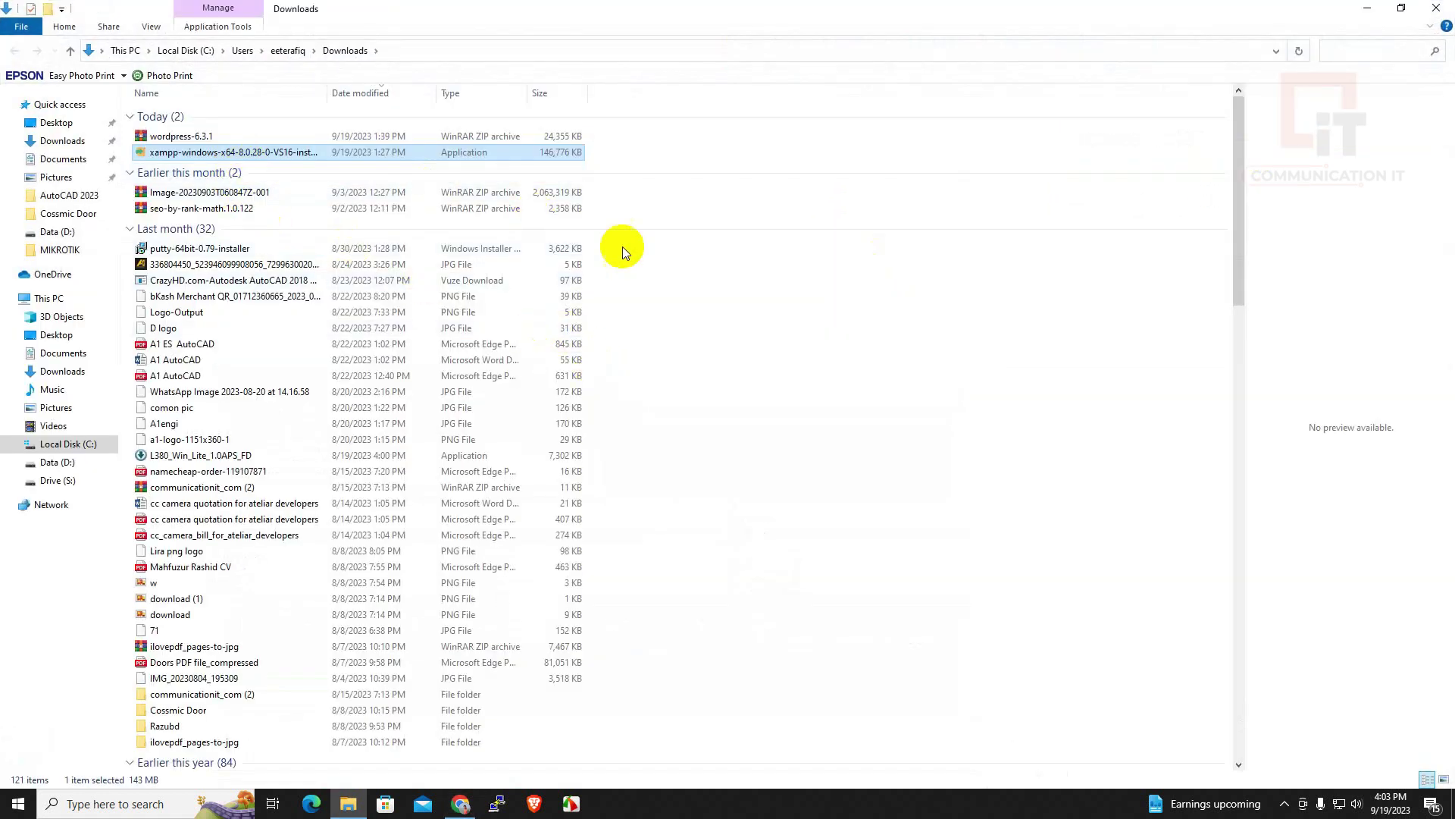
Run the xampp-windows-x64 installer from Downloads to open the Setup Wizard
left_click(621, 247)
left_click(255, 156)
double_click(253, 153)
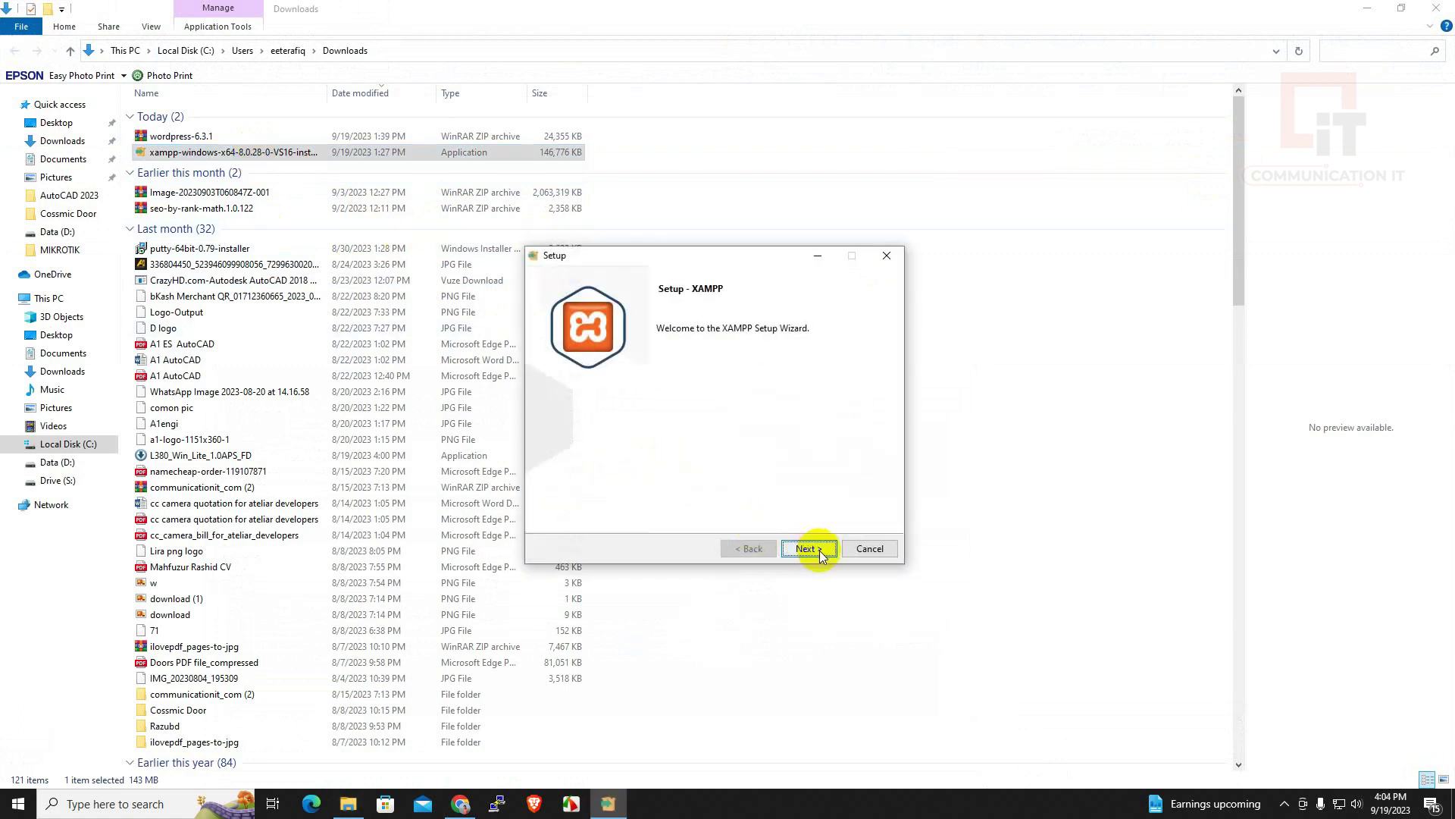
Install XAMPP into D:\xampp with the default components and default language
left_click(808, 549)
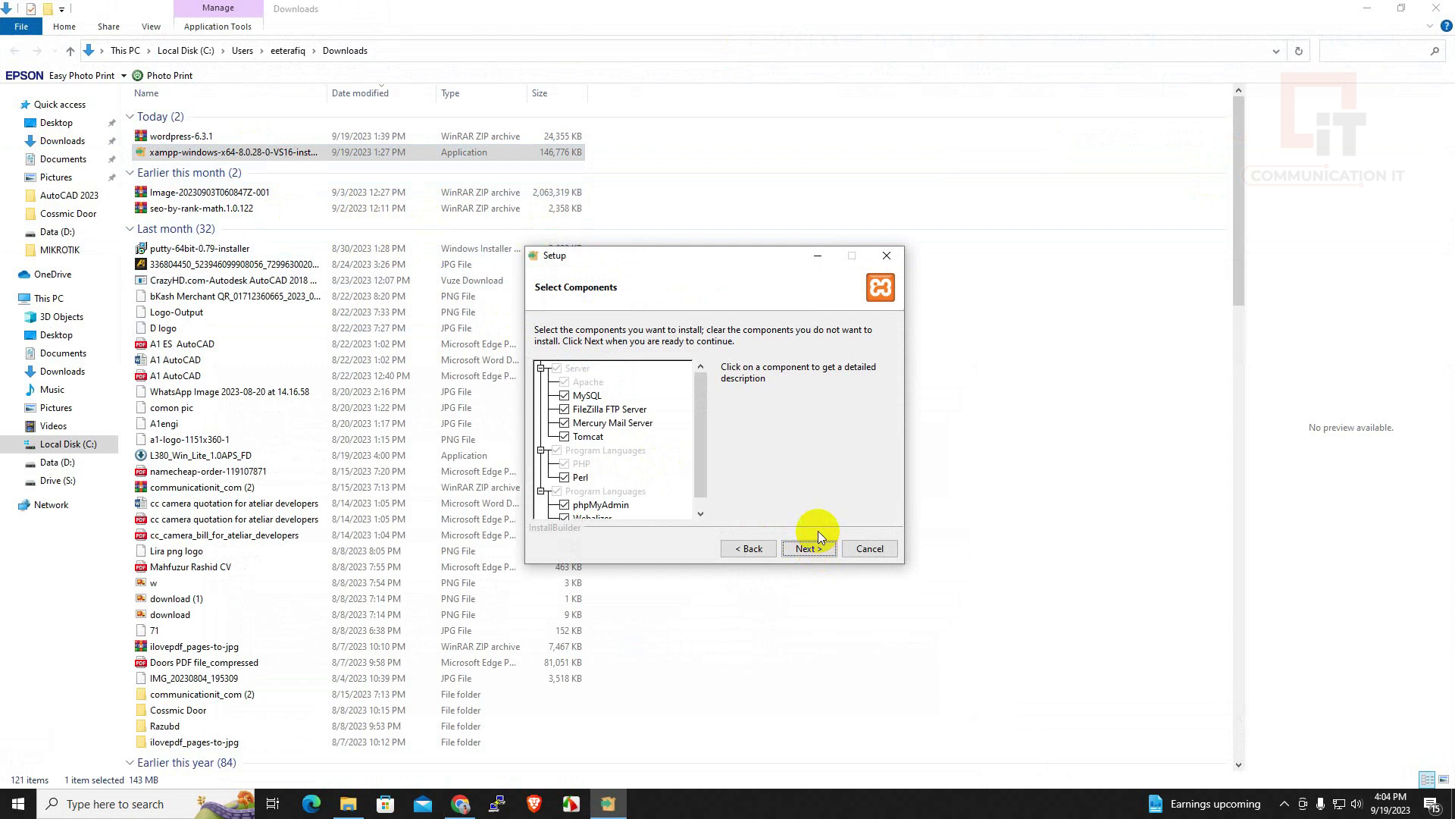
left_click(805, 549)
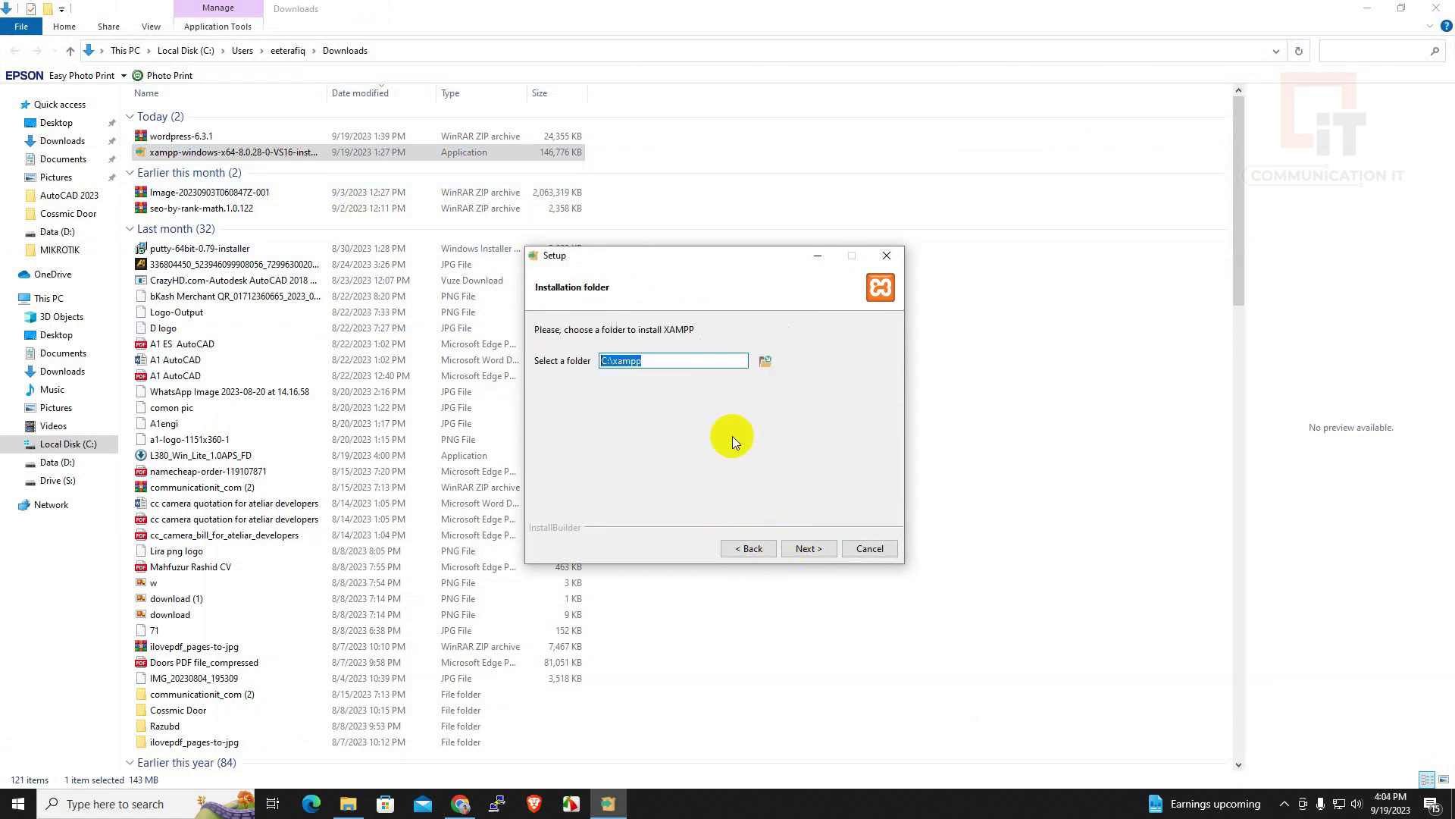
left_click(765, 362)
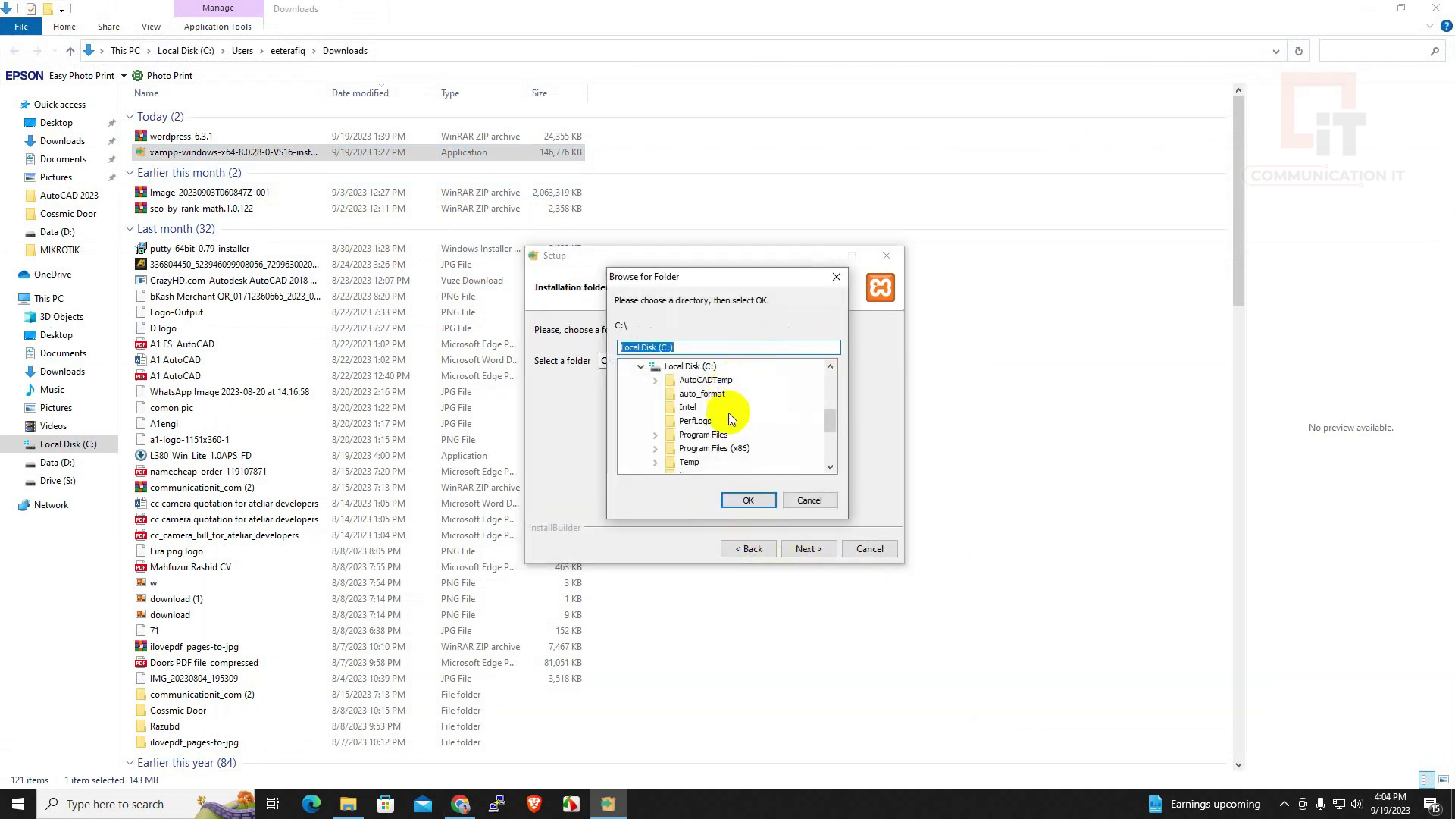
scroll(695, 410, "down", 3)
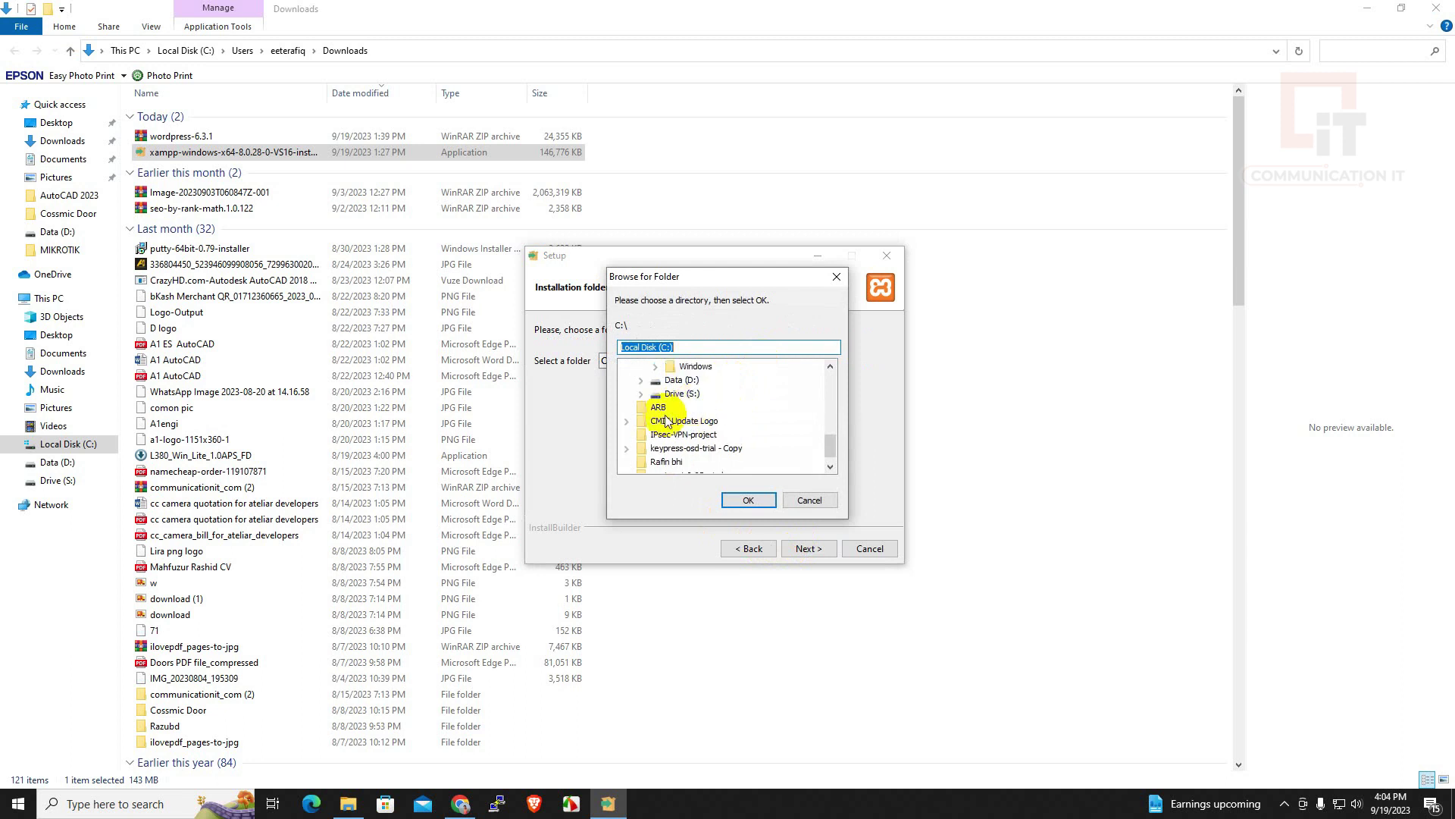
left_click(678, 380)
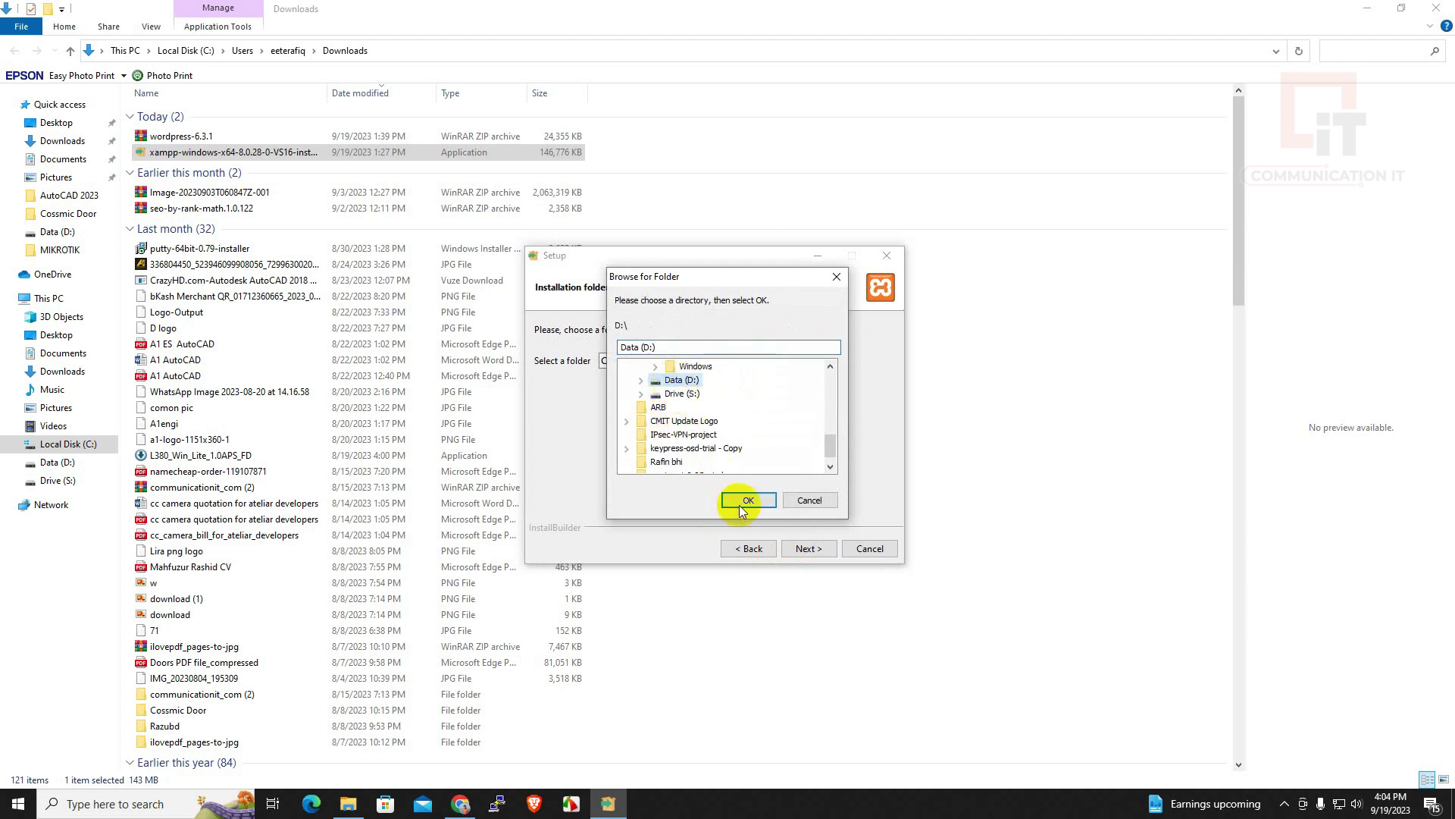
left_click(749, 500)
left_click(645, 367)
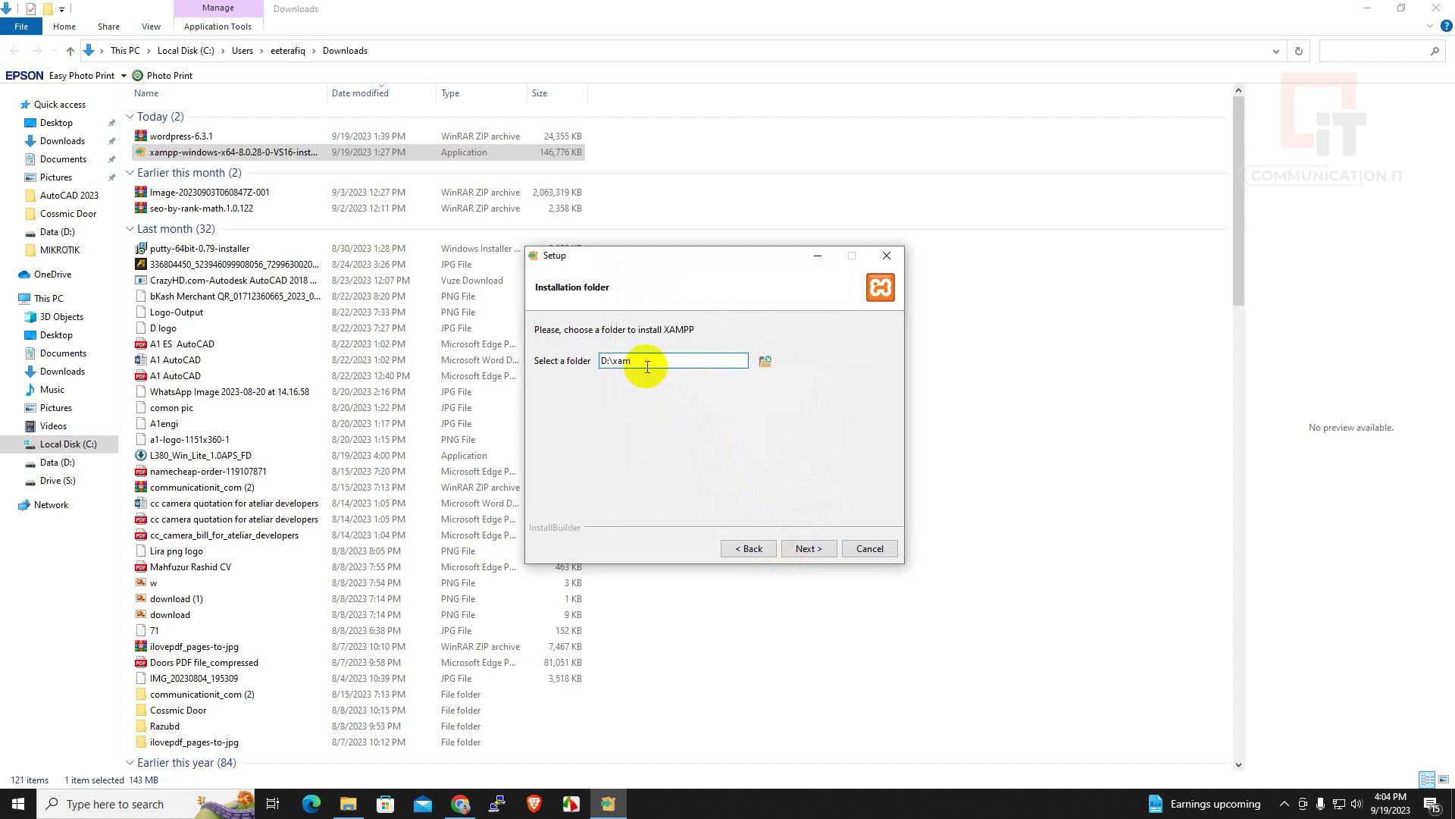
left_click(805, 548)
left_click(805, 548)
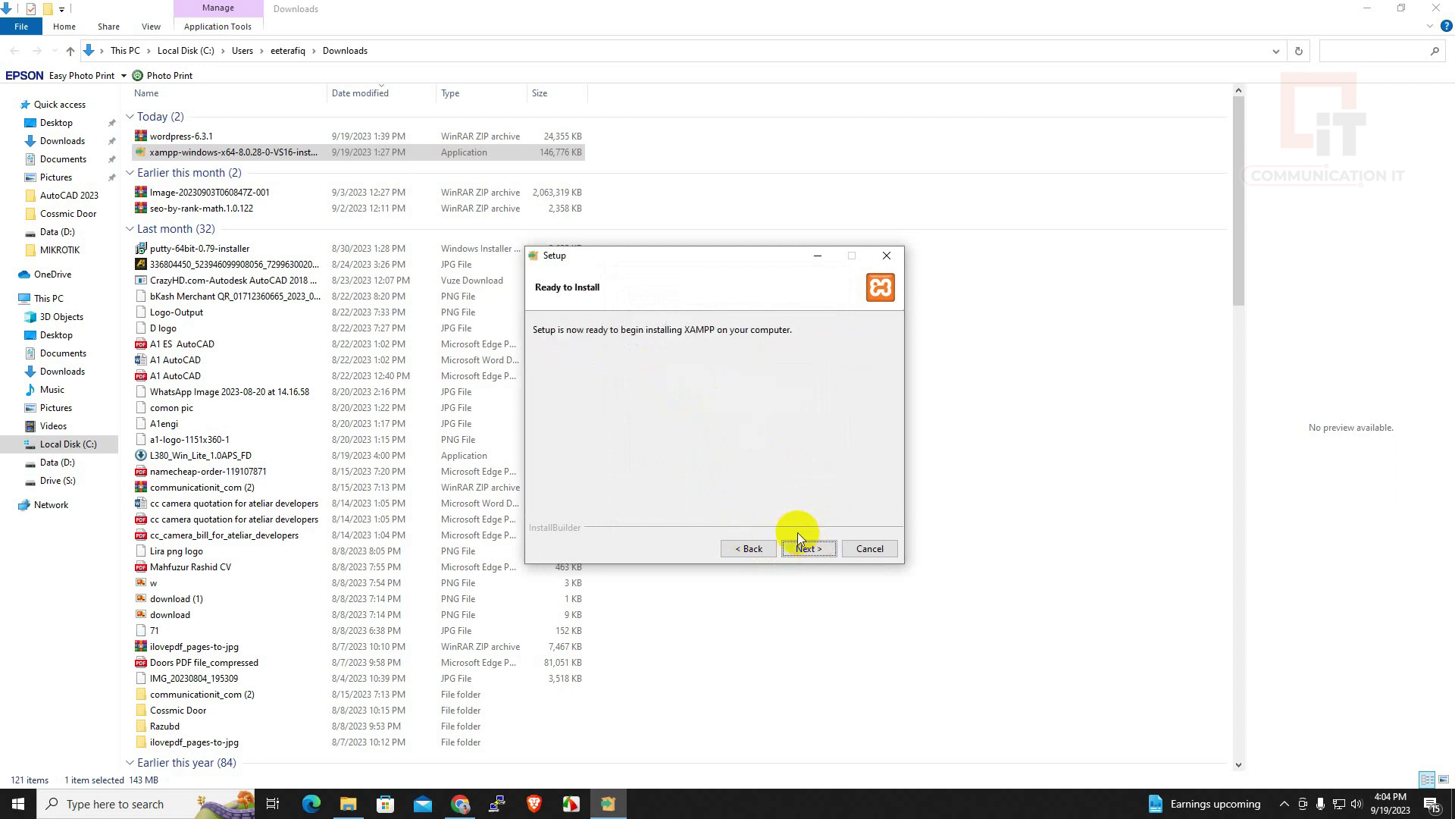
left_click(816, 552)
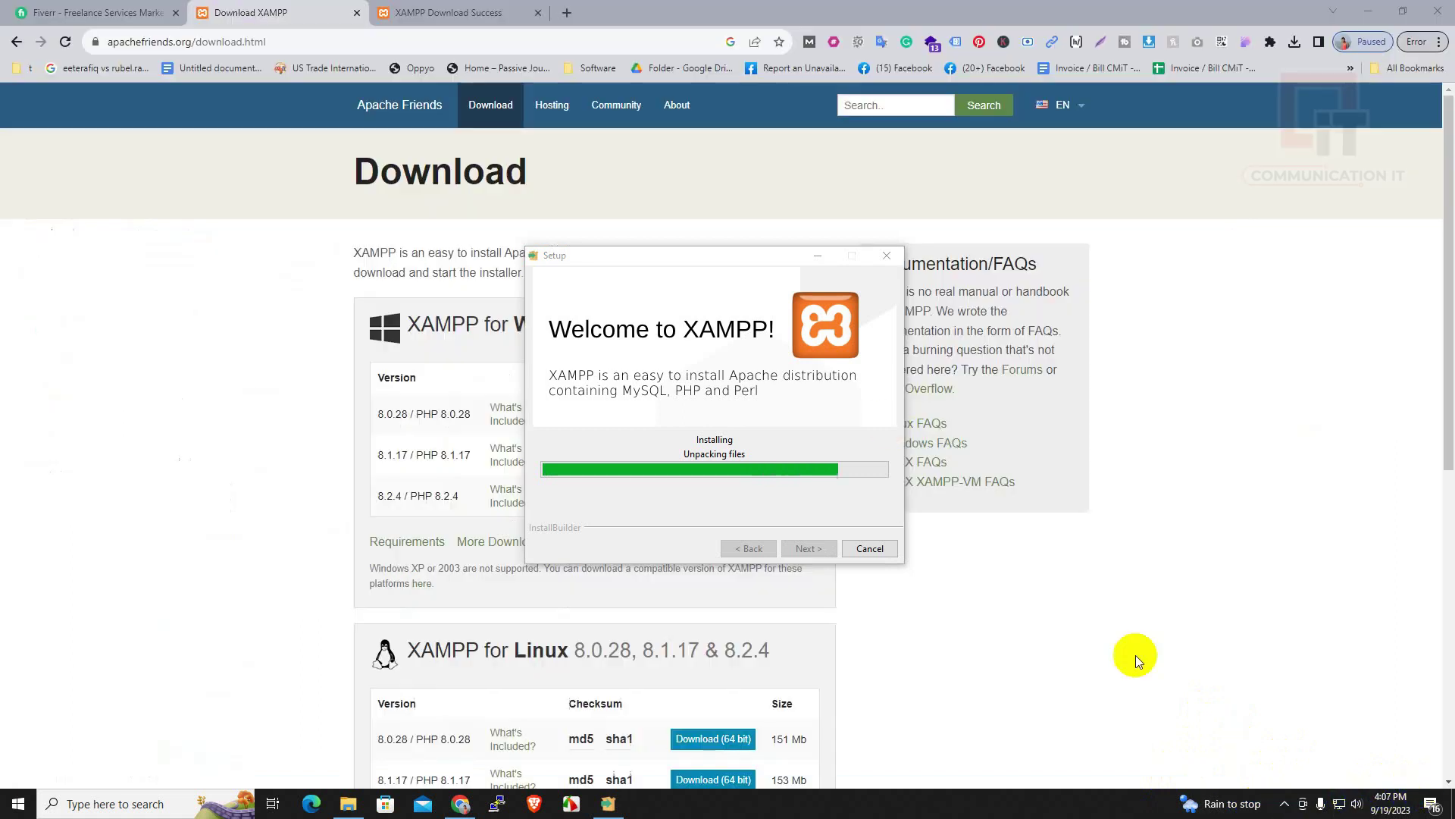
Wait for the XAMPP installation to complete, then finish setup and launch the Control Panel
left_click_drag(754, 262, 1026, 308)
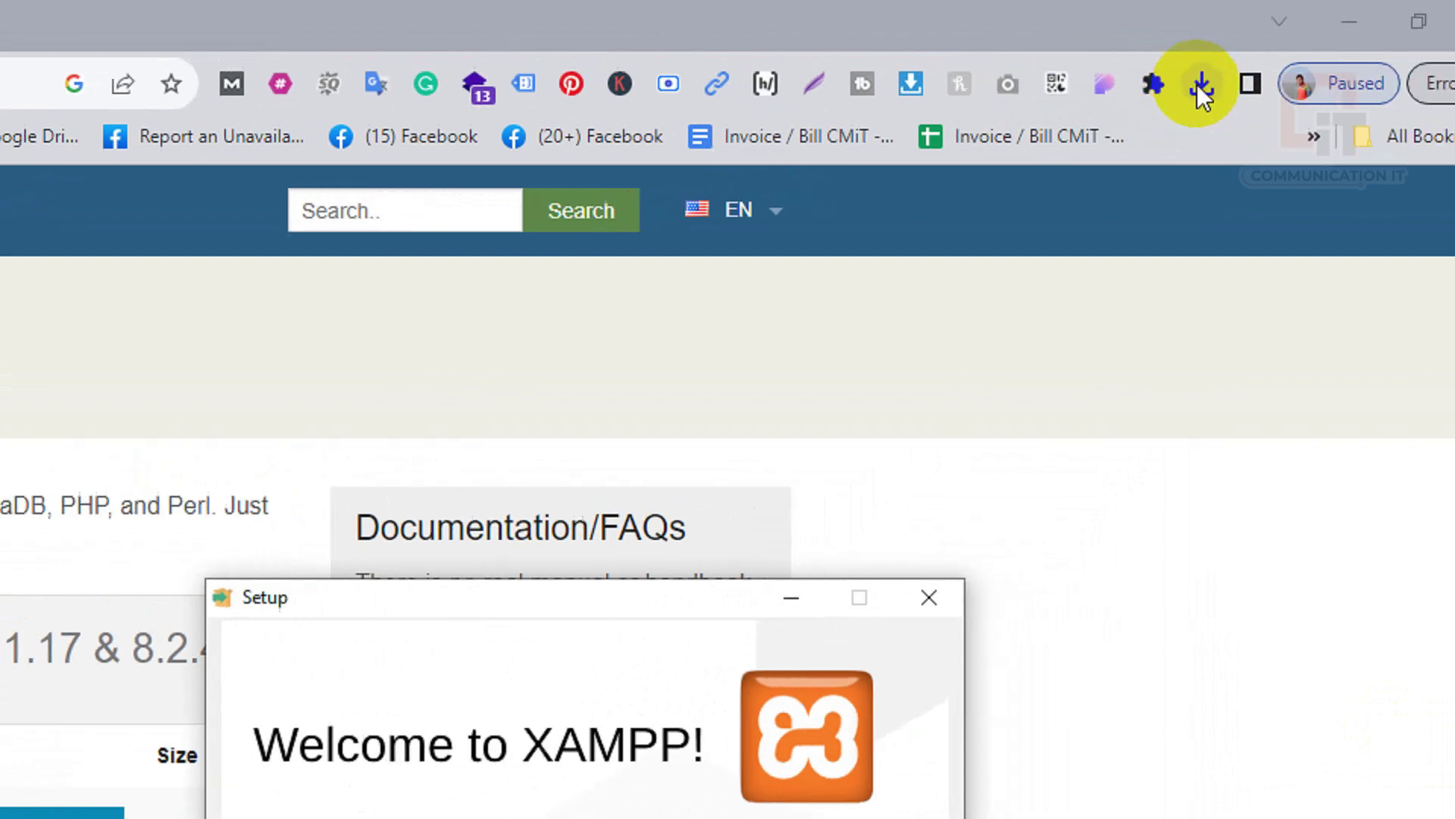
left_click(1294, 44)
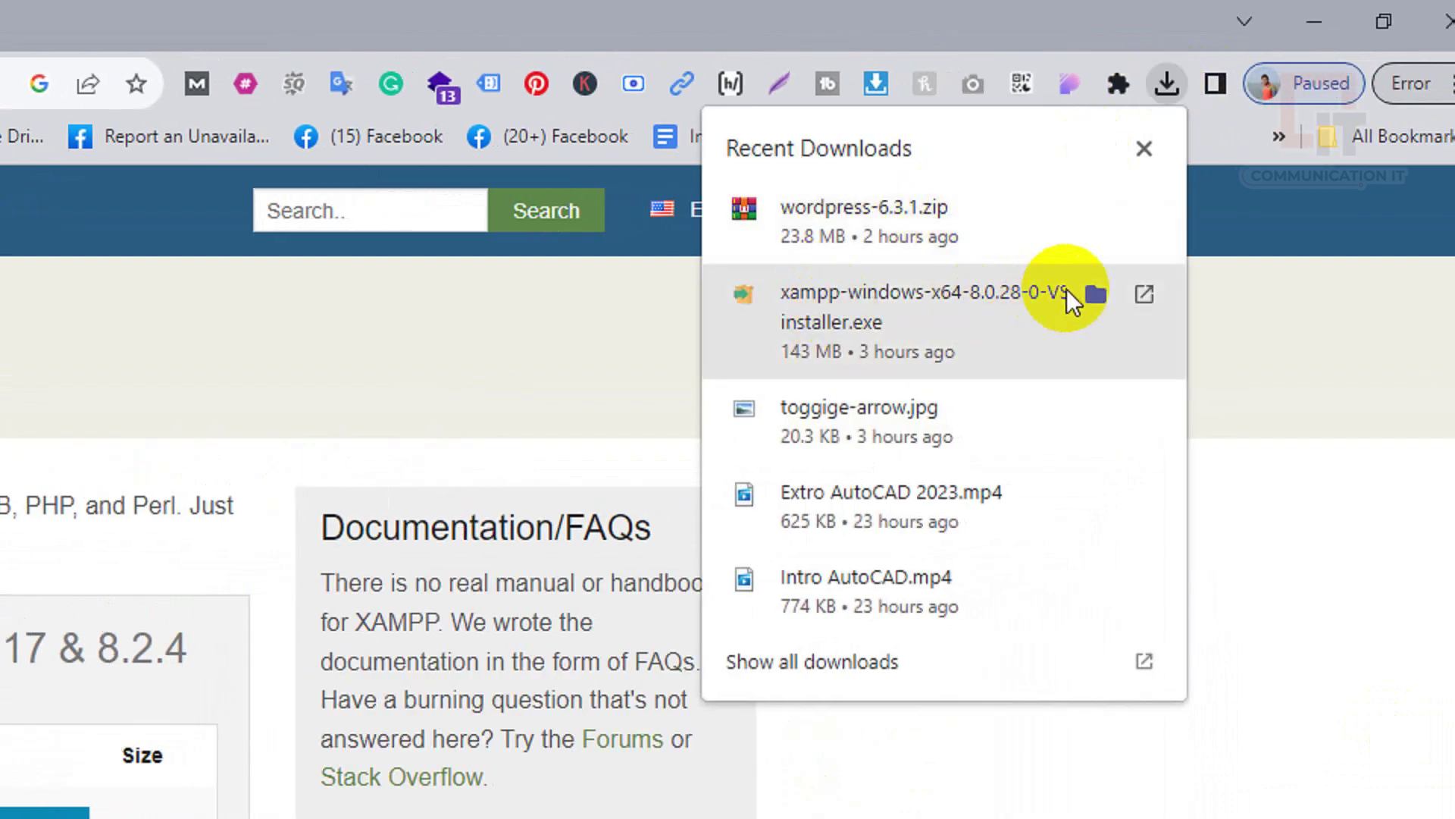
left_click(1094, 293)
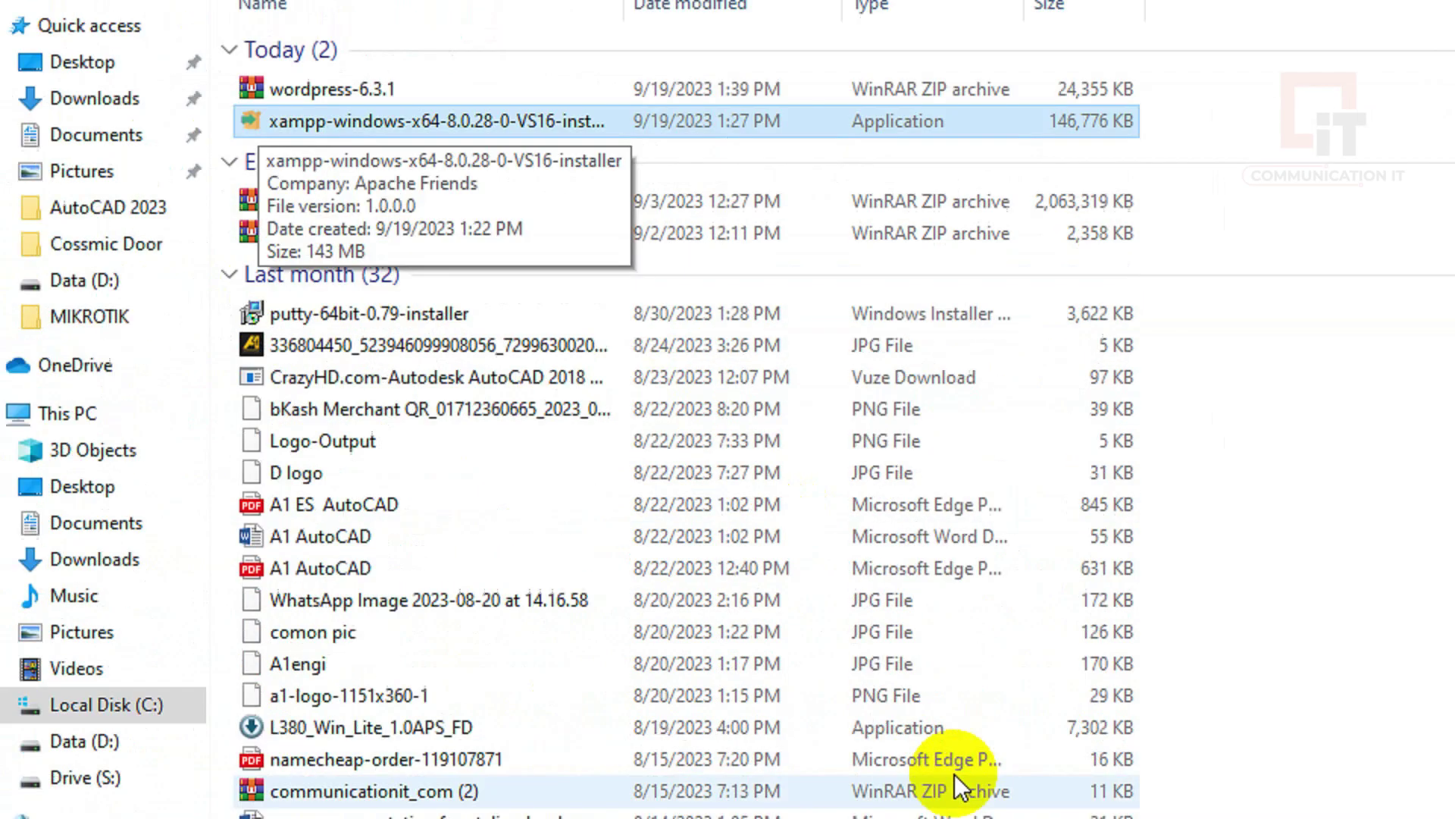
left_click(1205, 792)
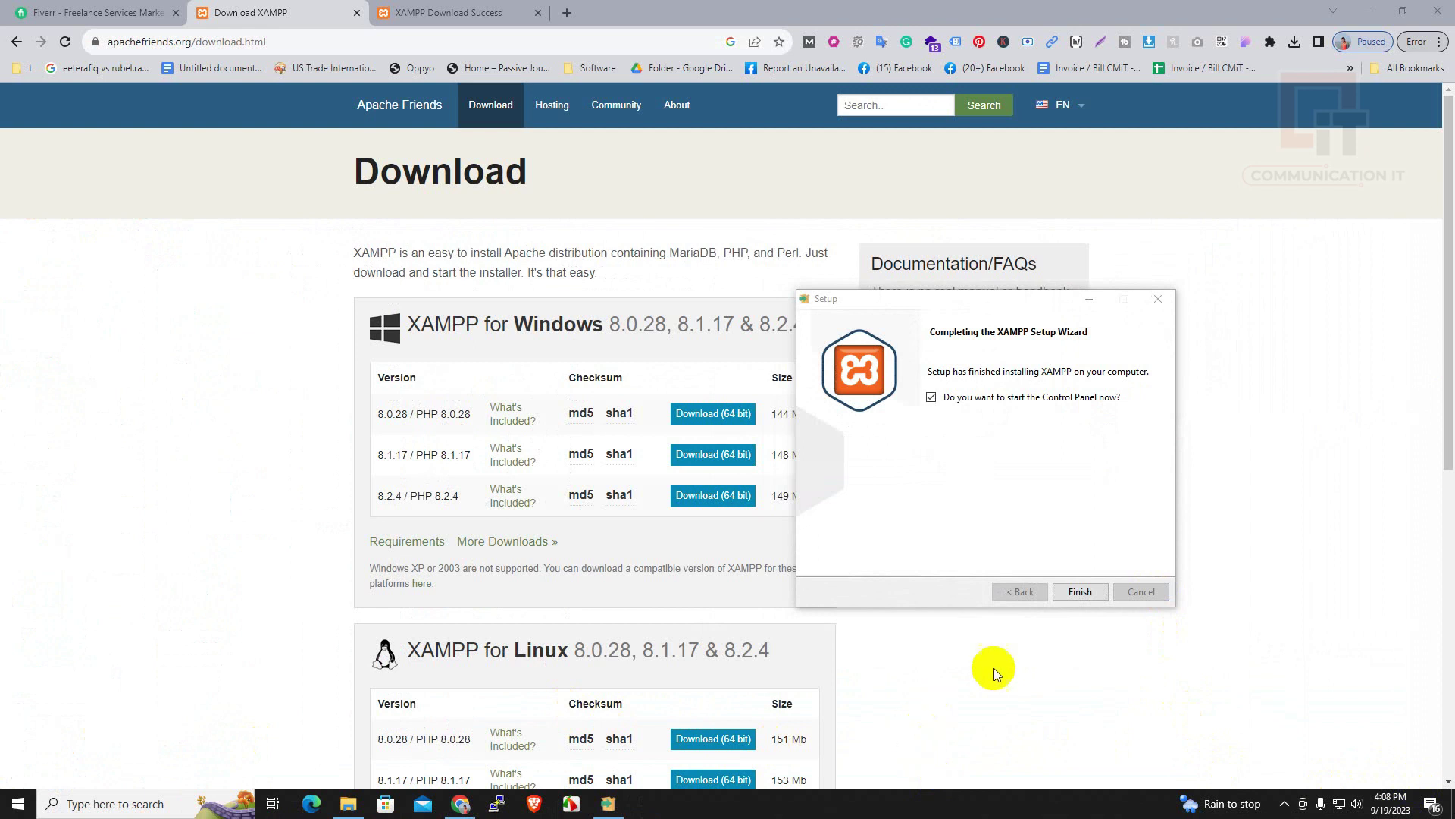
left_click(1078, 589)
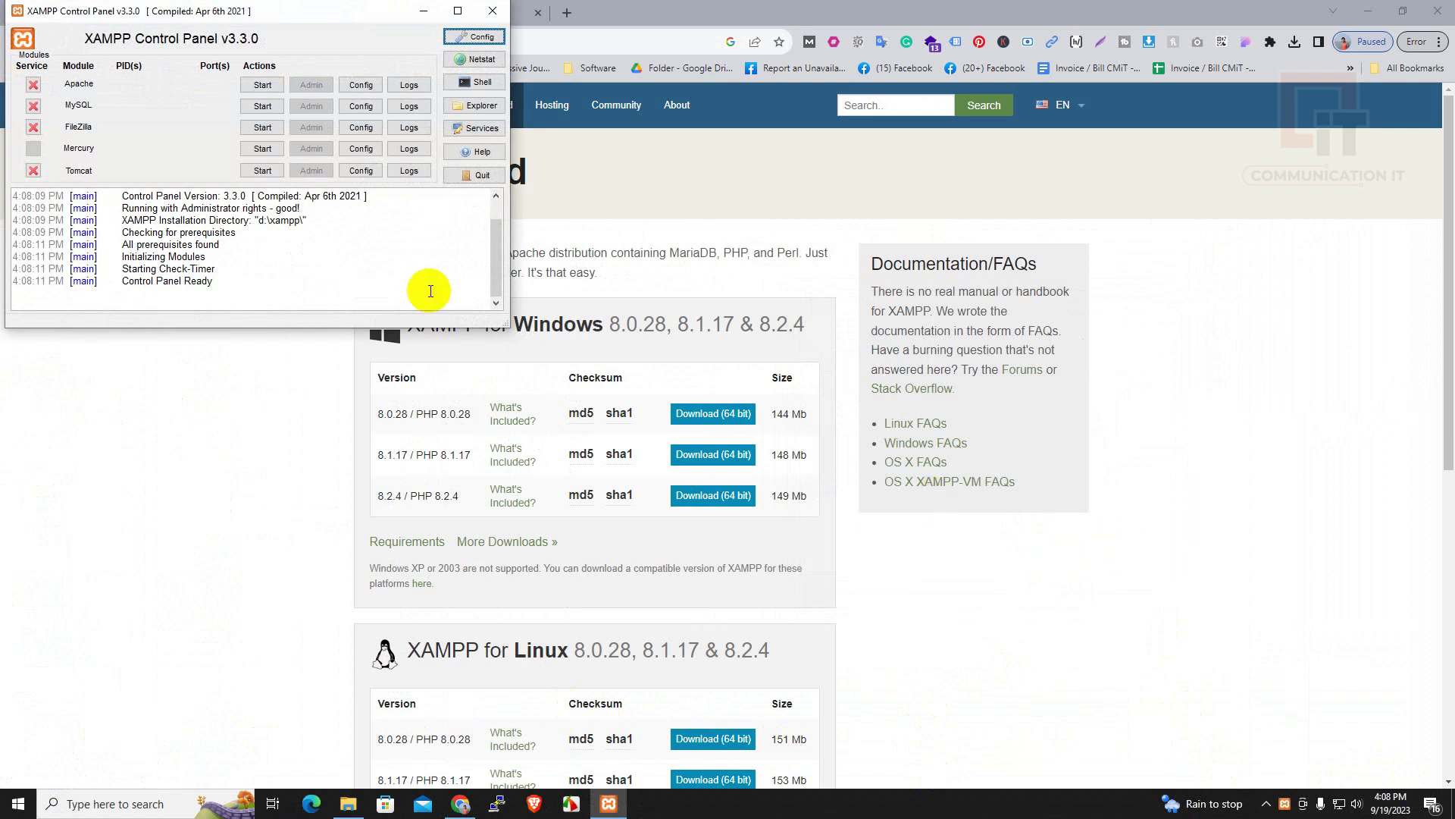
Start Apache and MySQL in the XAMPP Control Panel, then minimize Chrome
left_click_drag(323, 11, 680, 199)
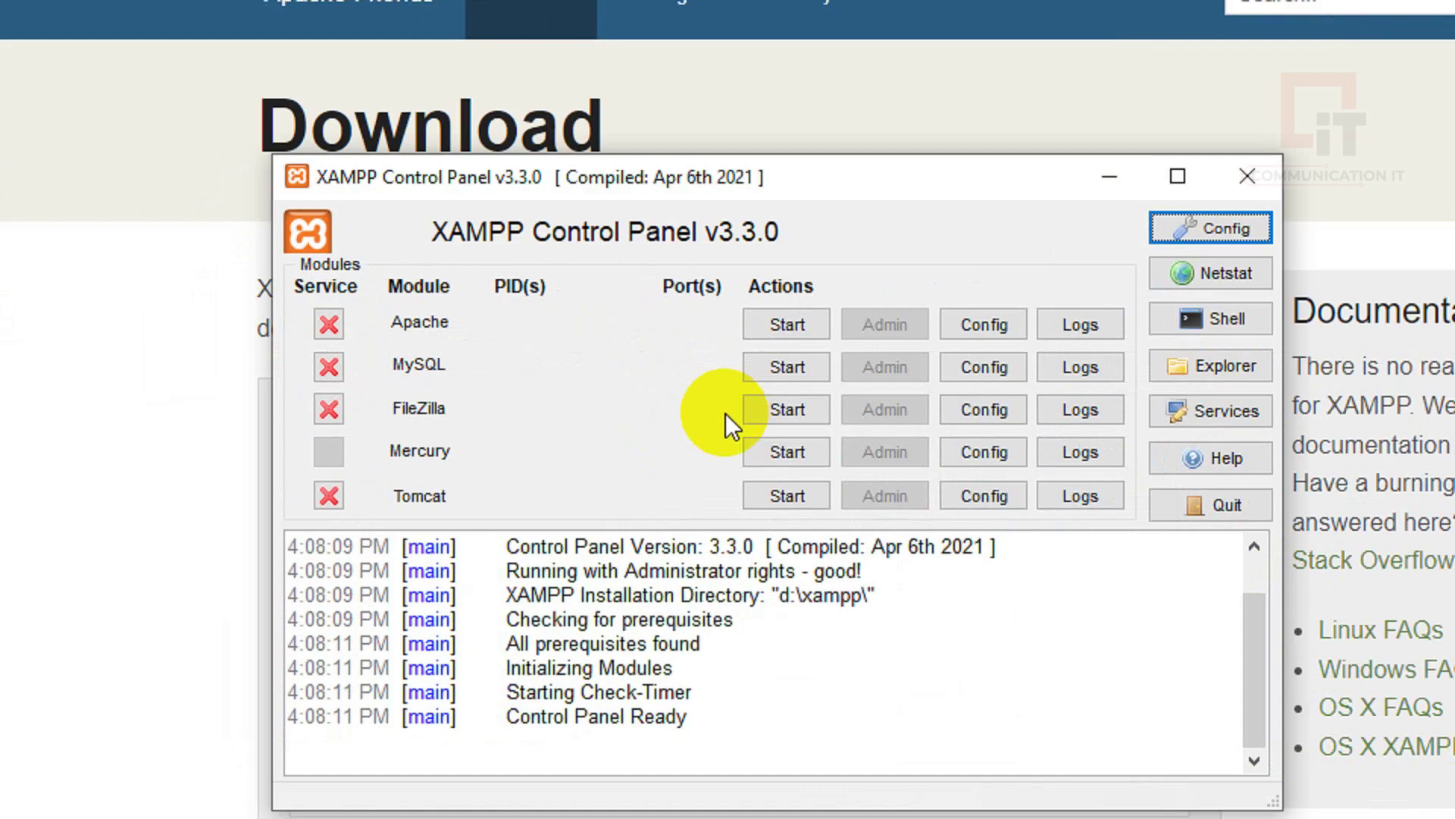
left_click(784, 325)
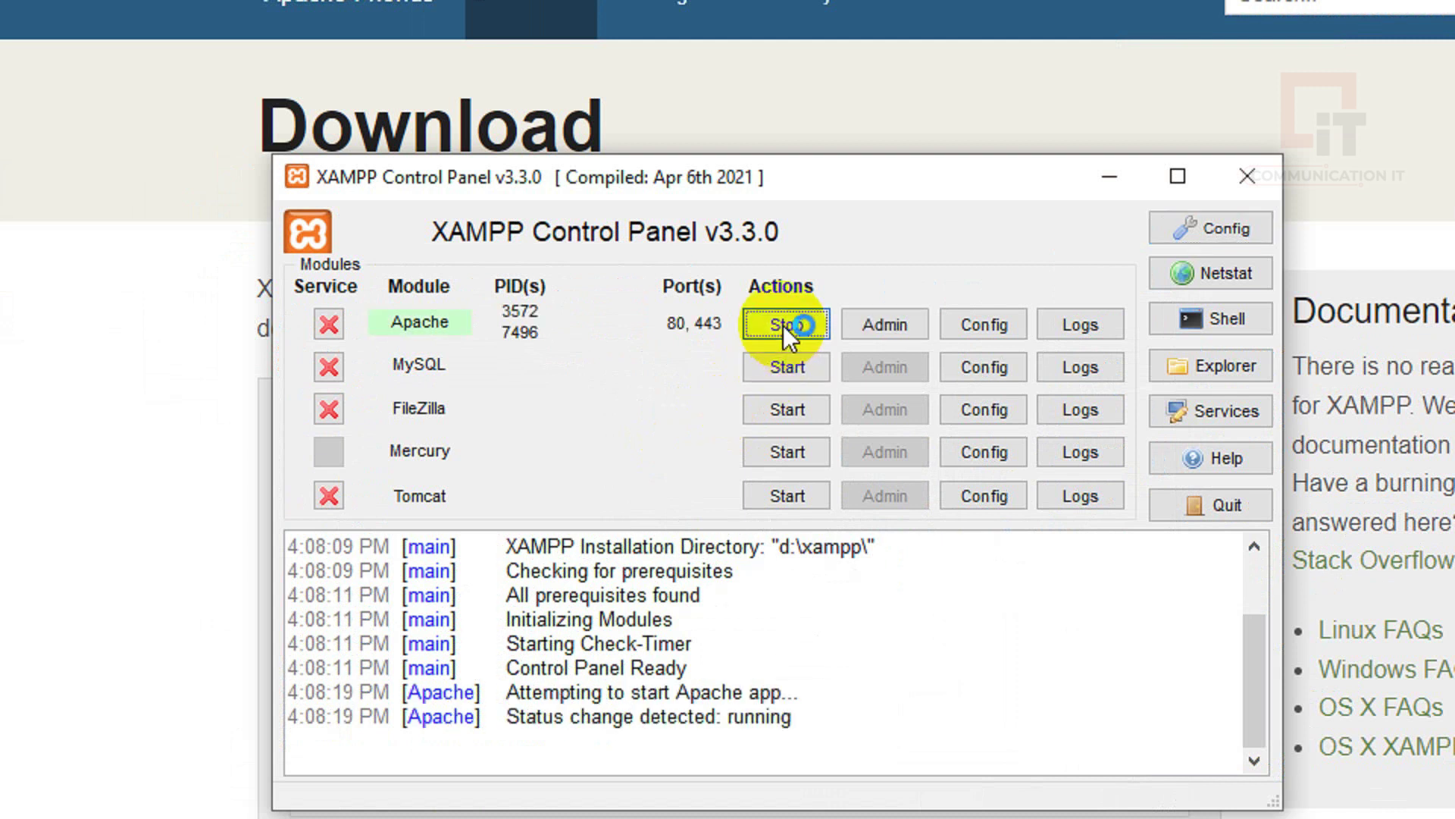
left_click(781, 365)
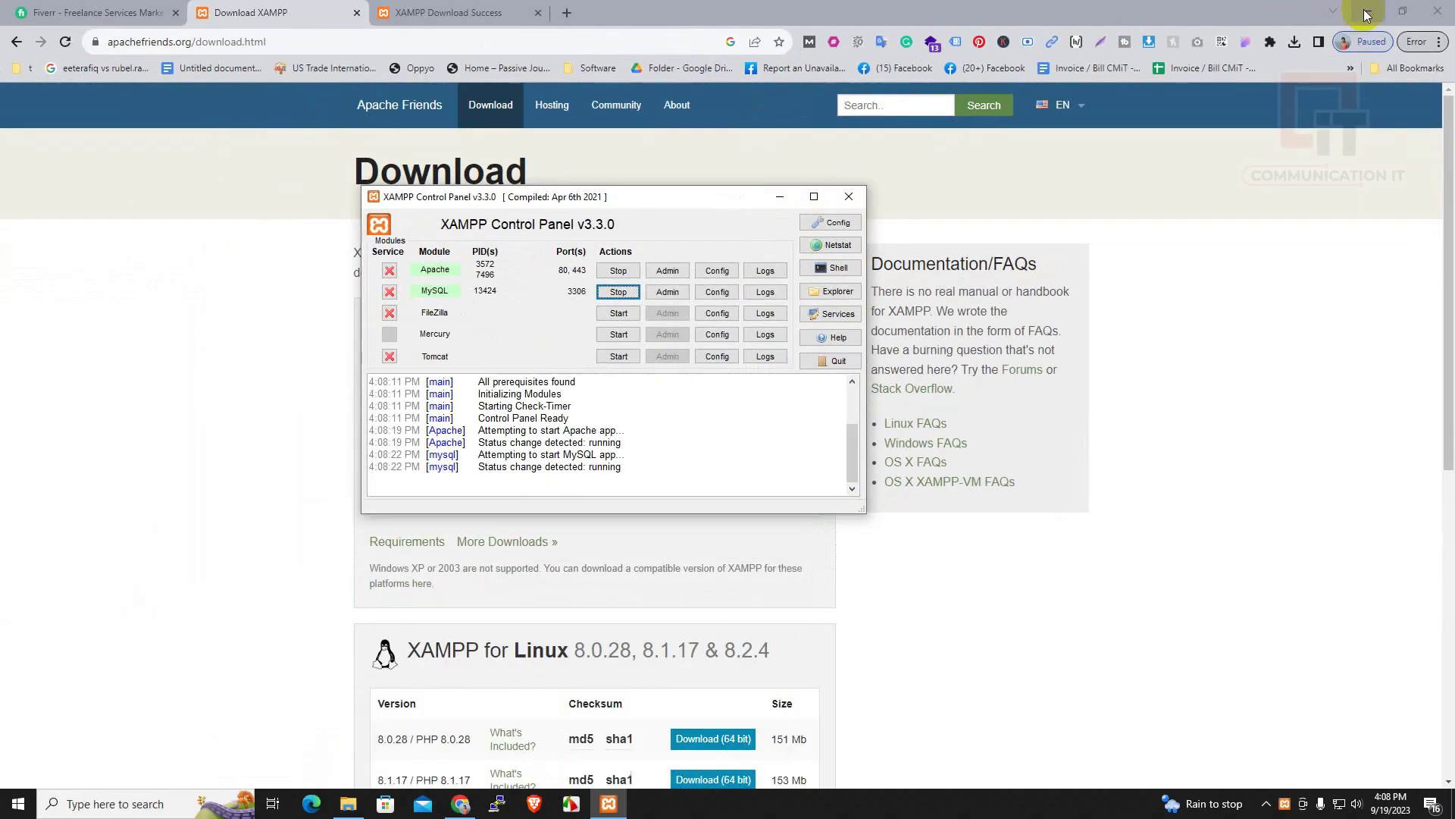
left_click(1281, 22)
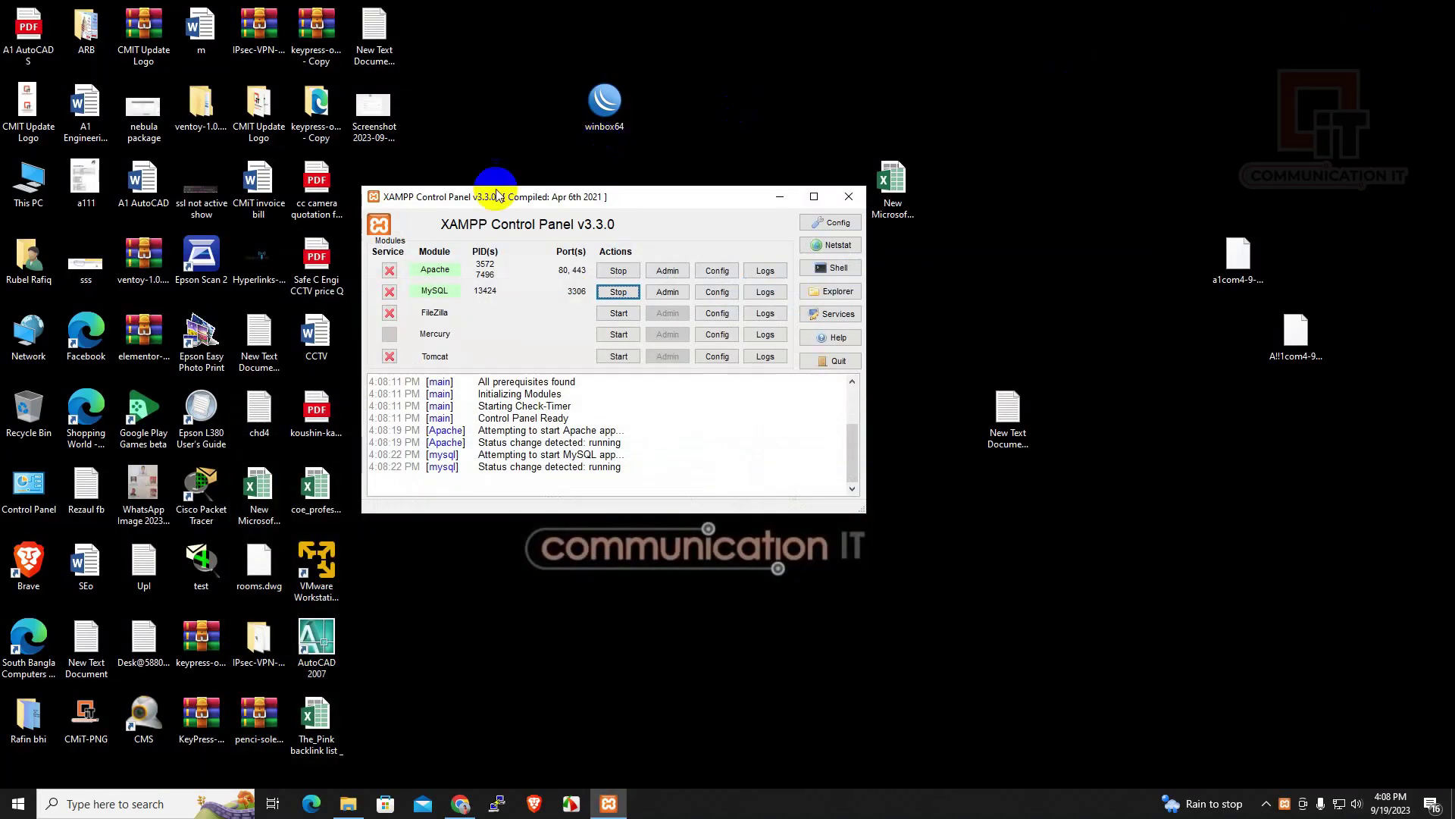
Browse through This PC and Data (D:) to the D:\xampp\htdocs folder
double_click(34, 182)
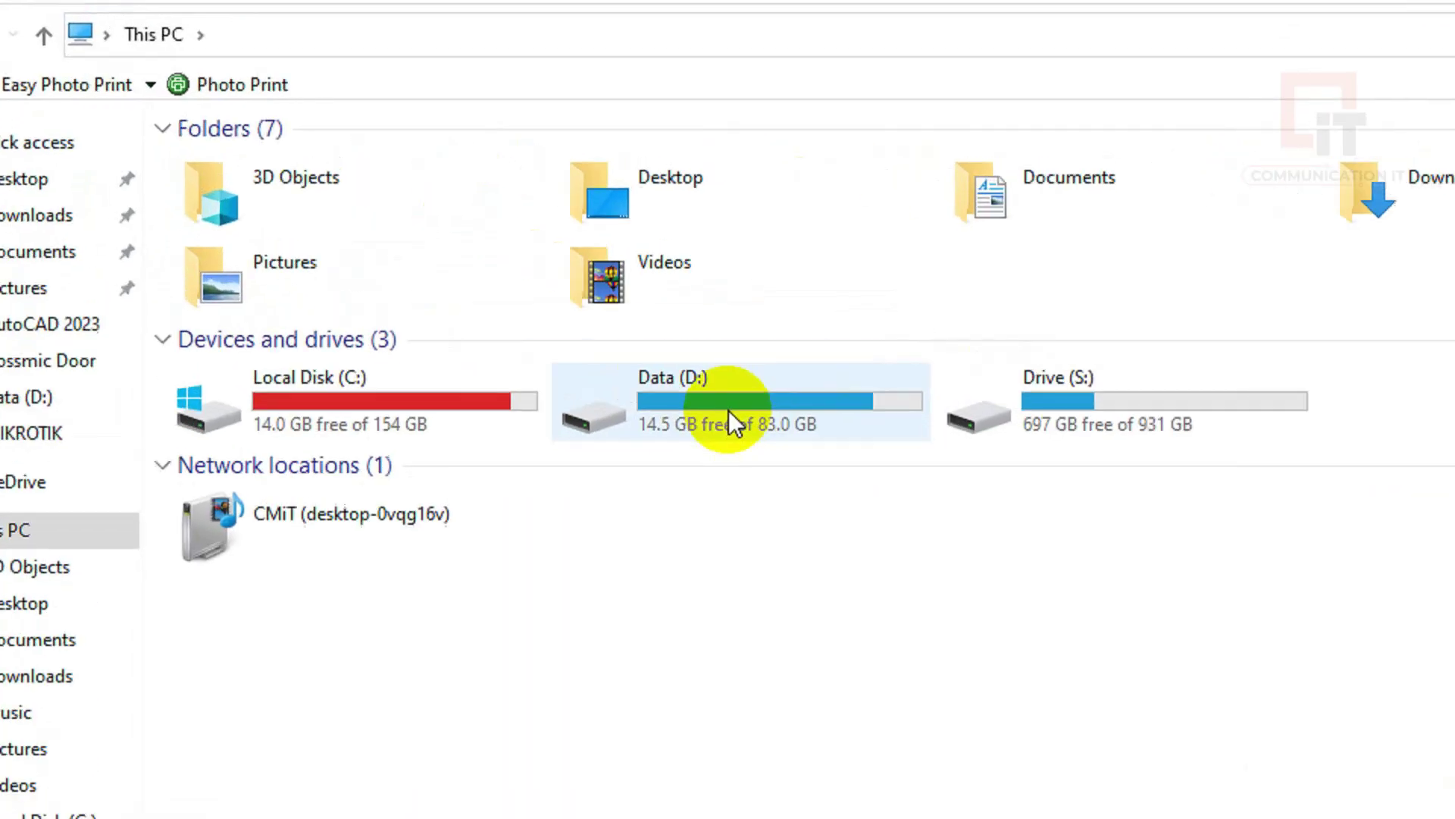
double_click(730, 411)
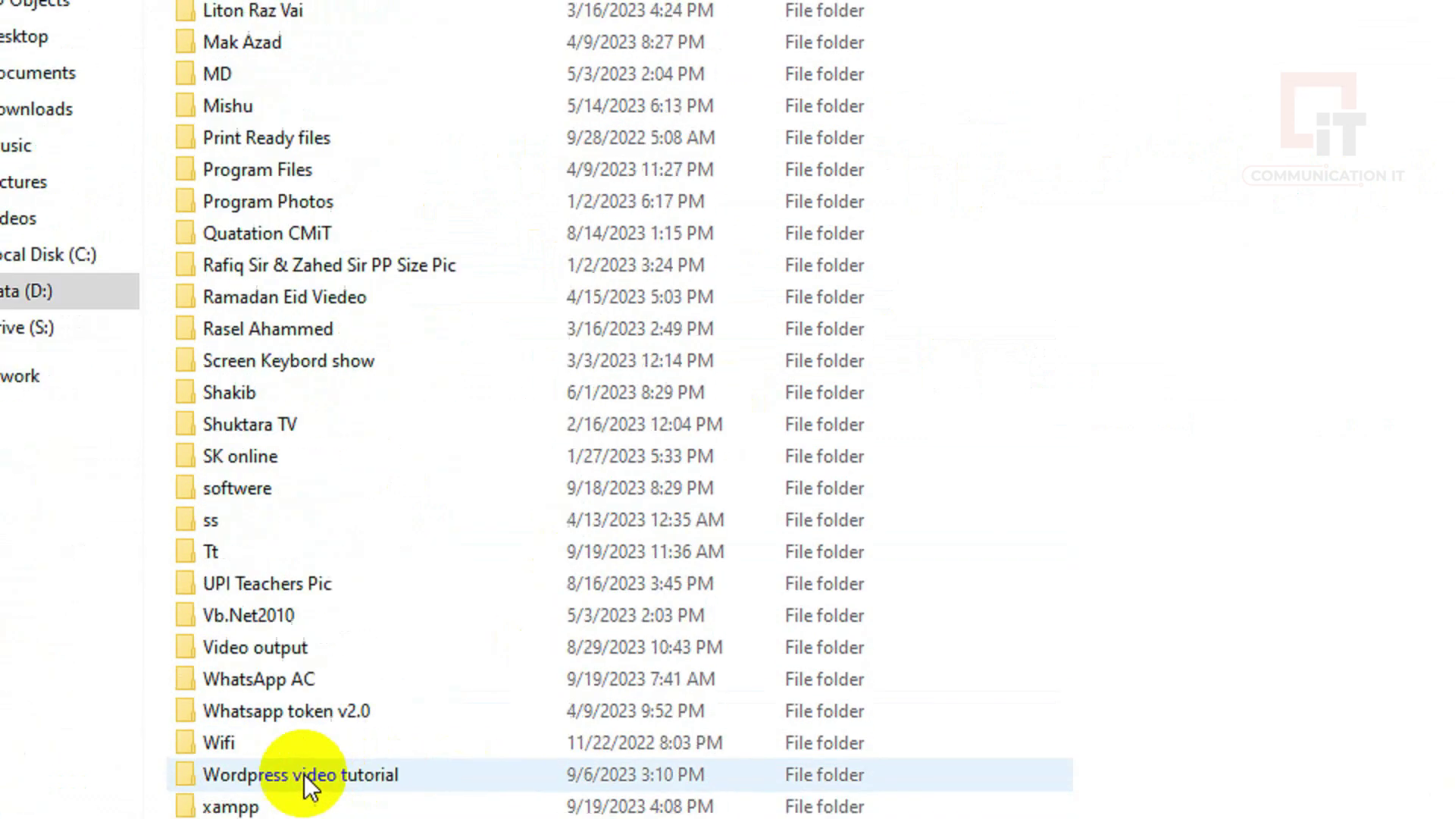
double_click(230, 805)
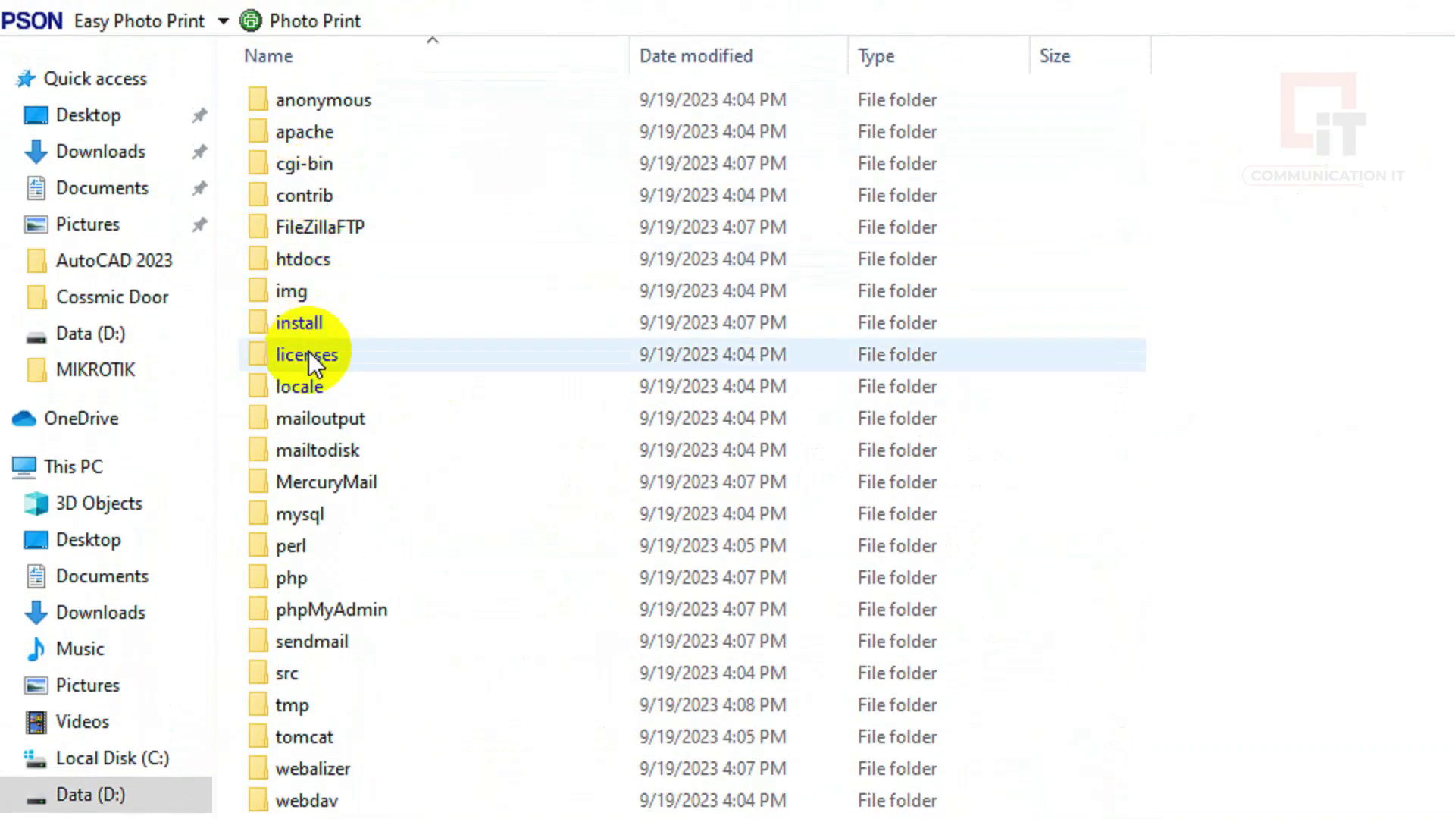
key("h")
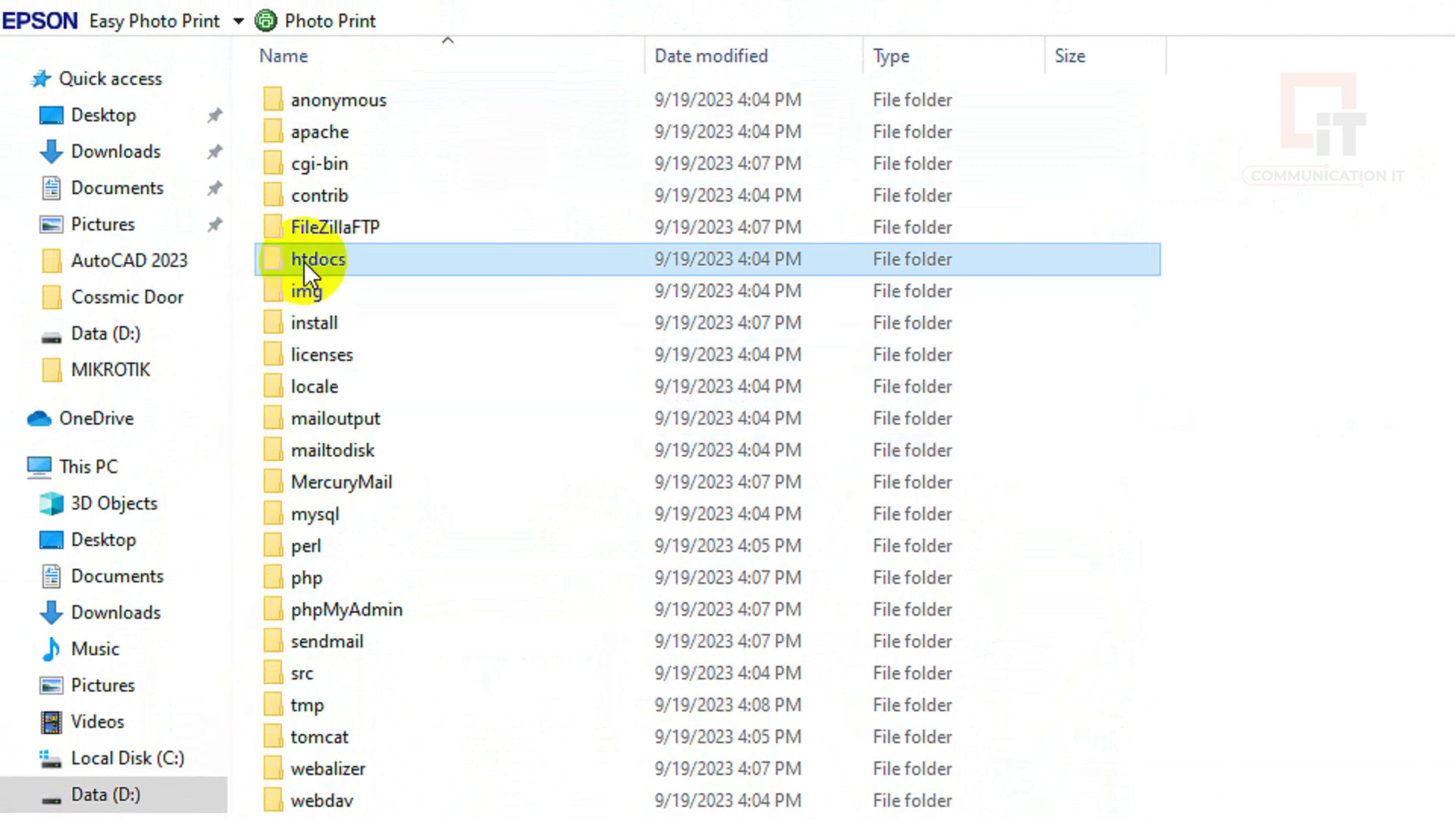
double_click(308, 258)
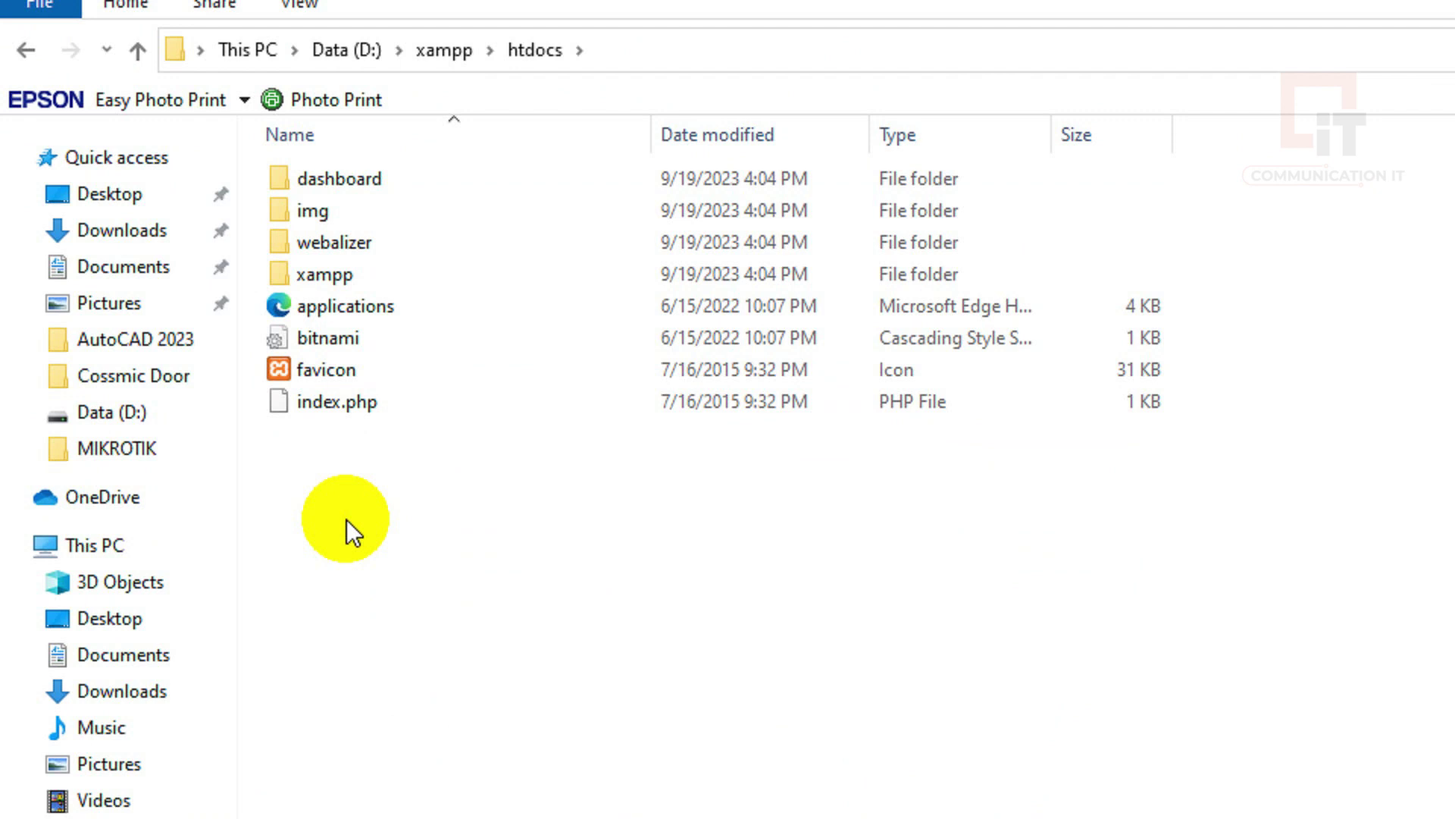
Create a new folder named cmit.com in htdocs and open it
right_click(354, 533)
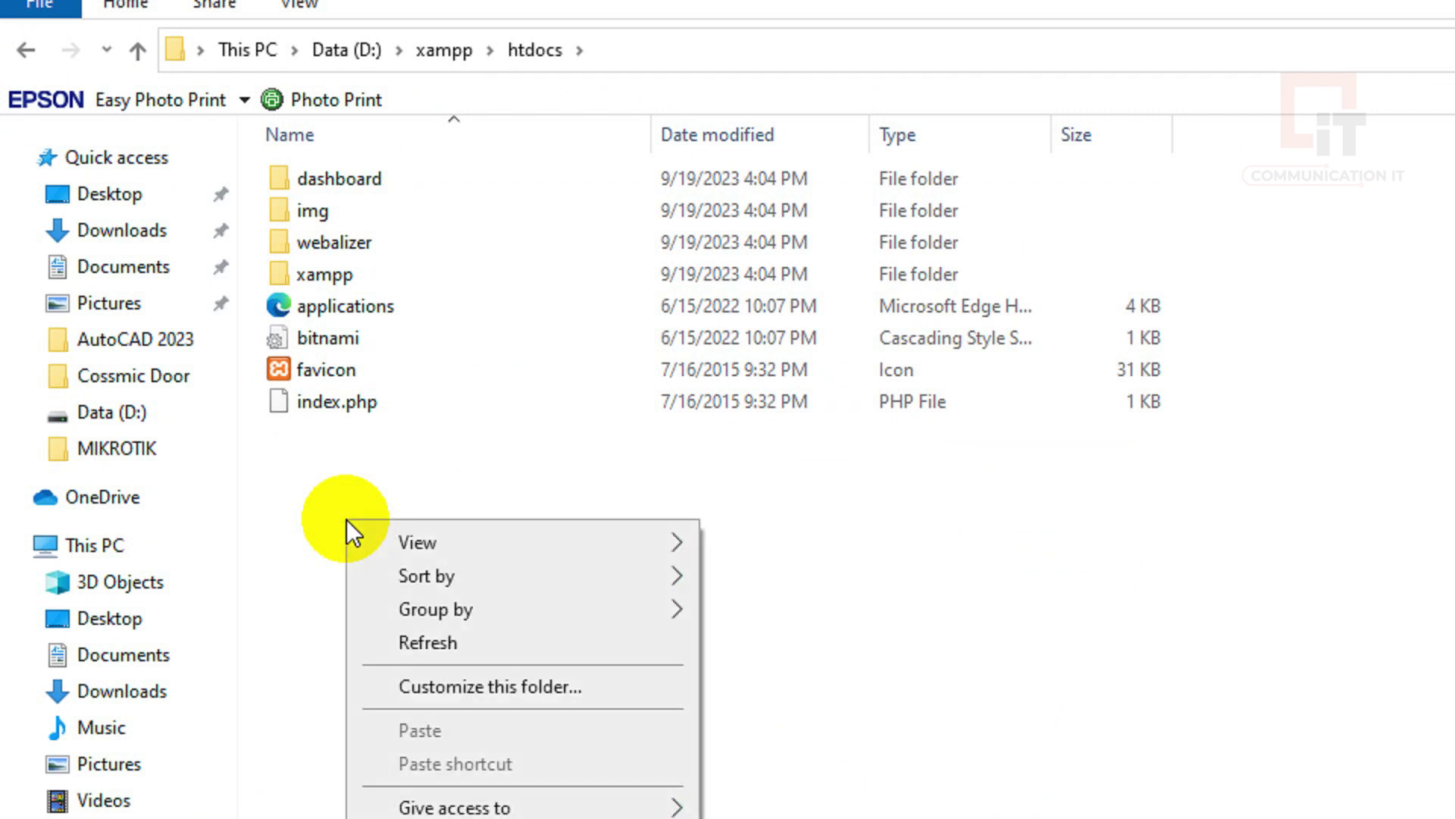
mouse_move(441, 643)
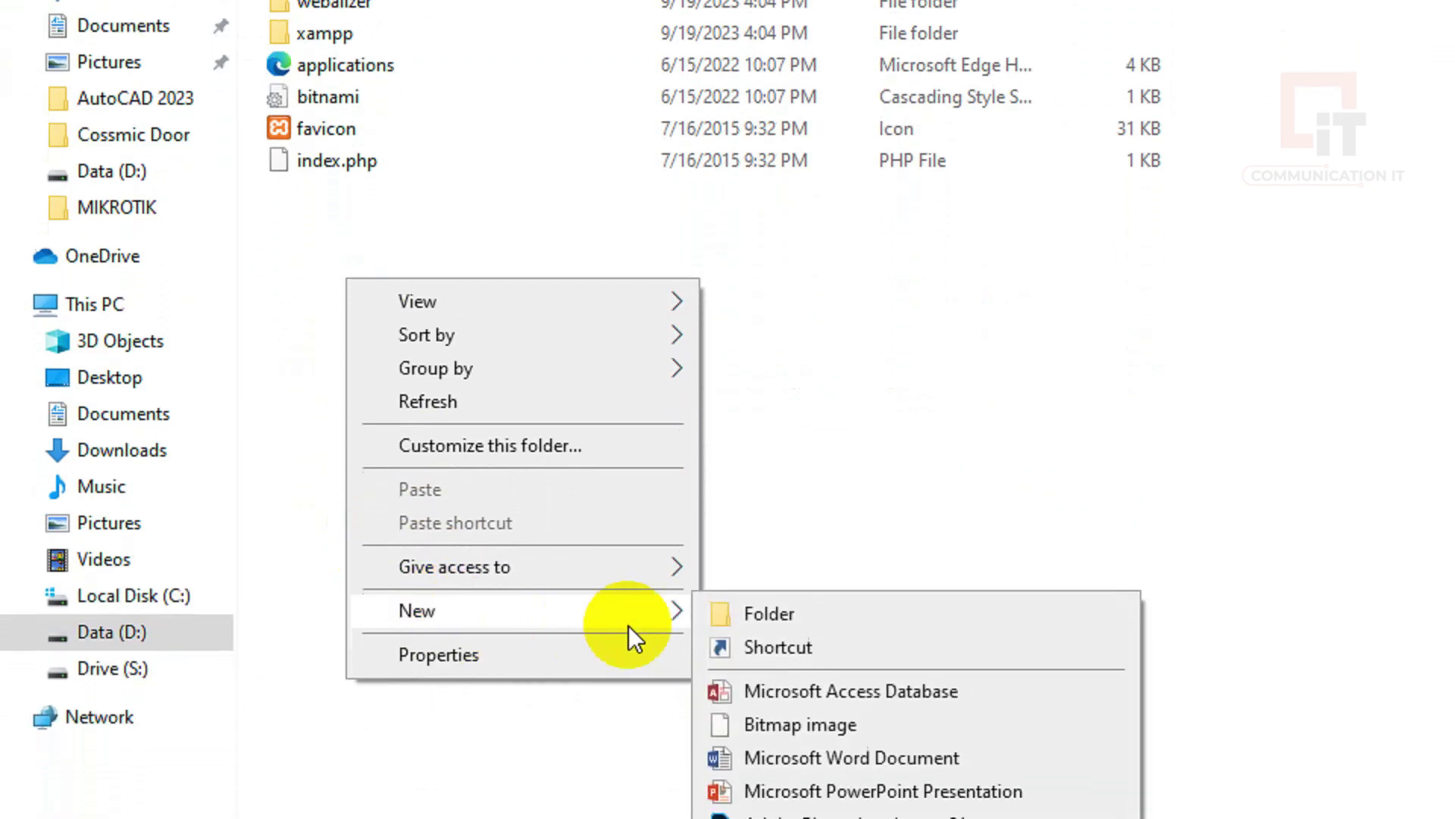
left_click(754, 643)
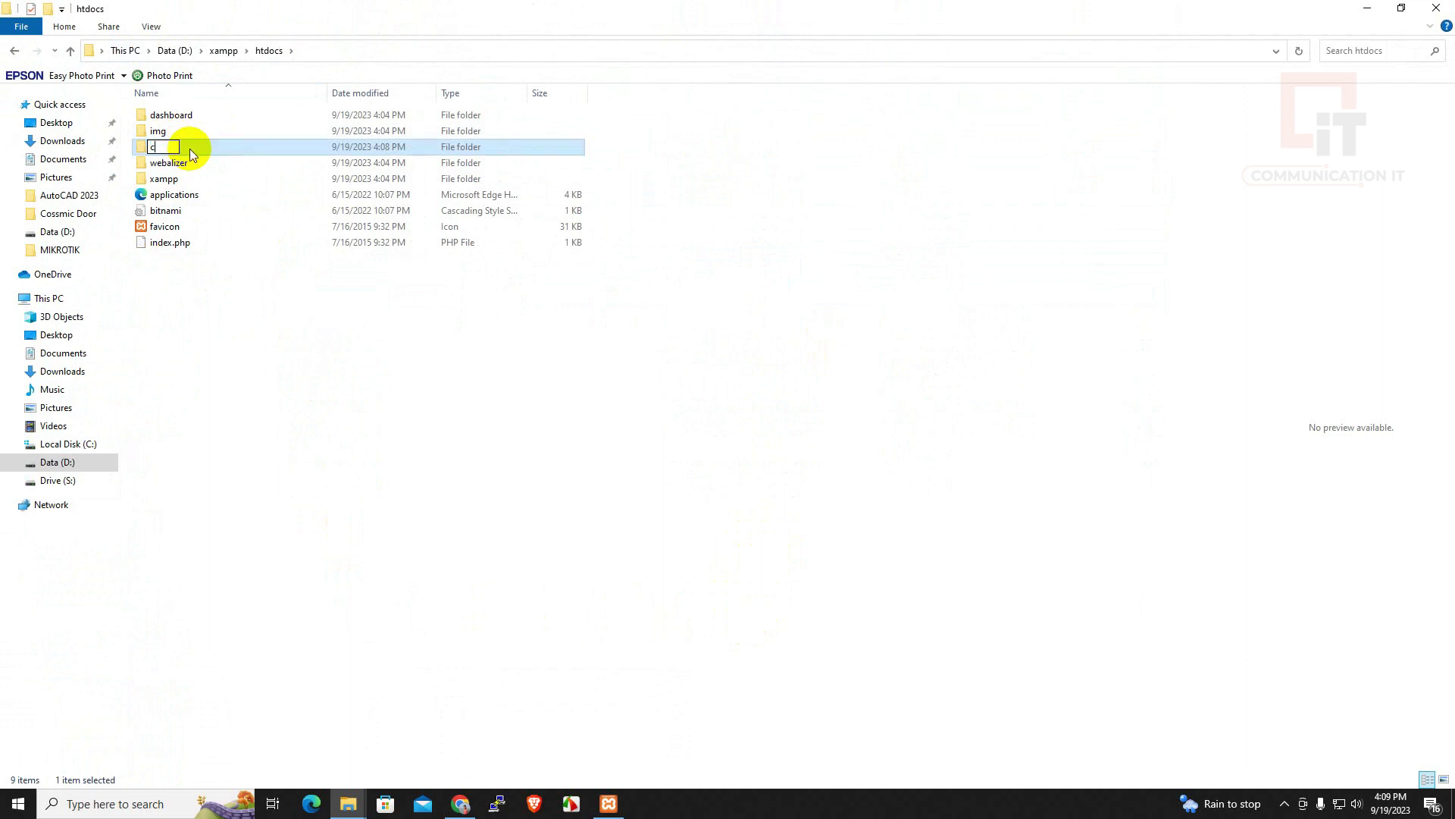
type("mit.com")
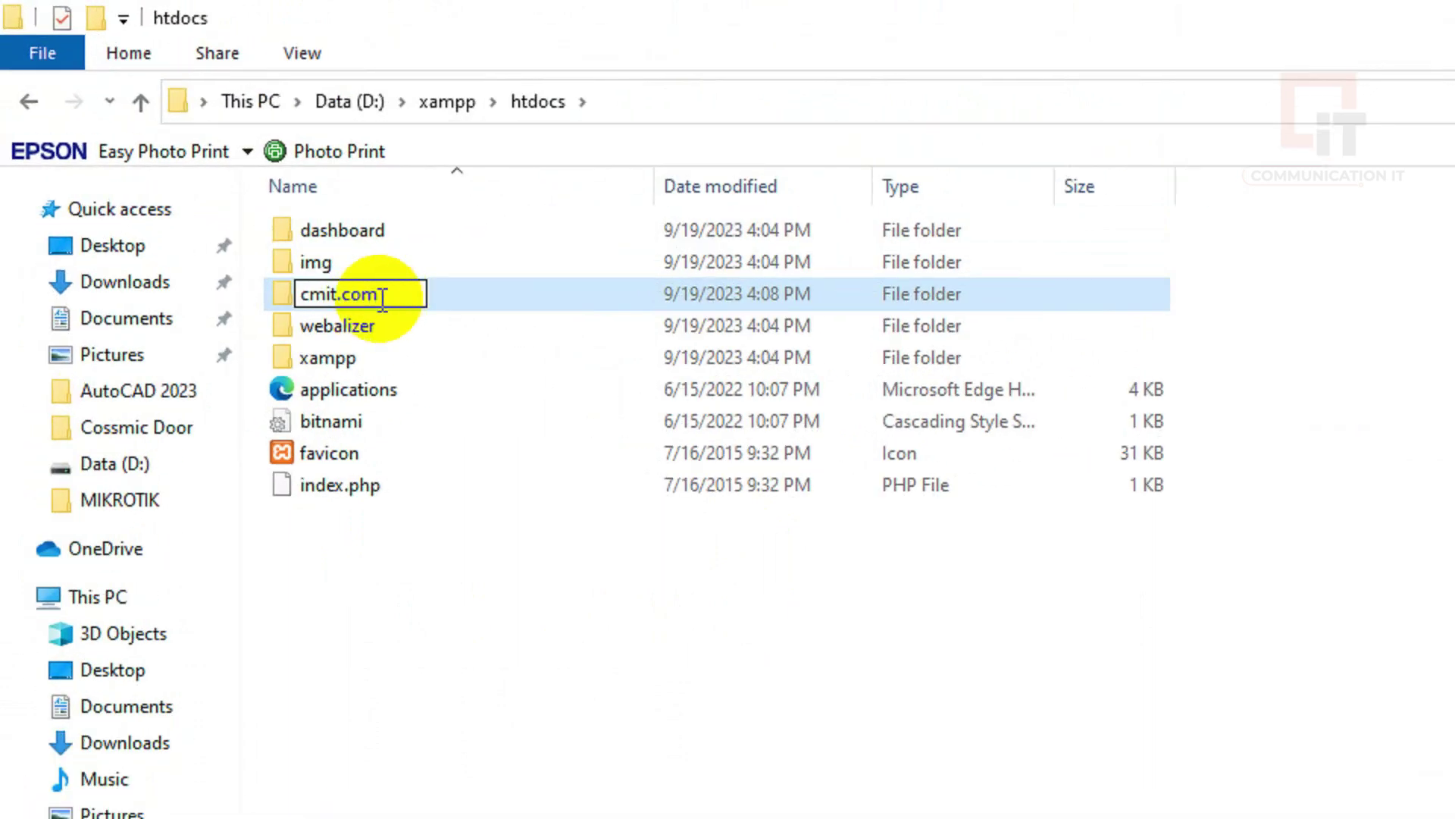
key("Return")
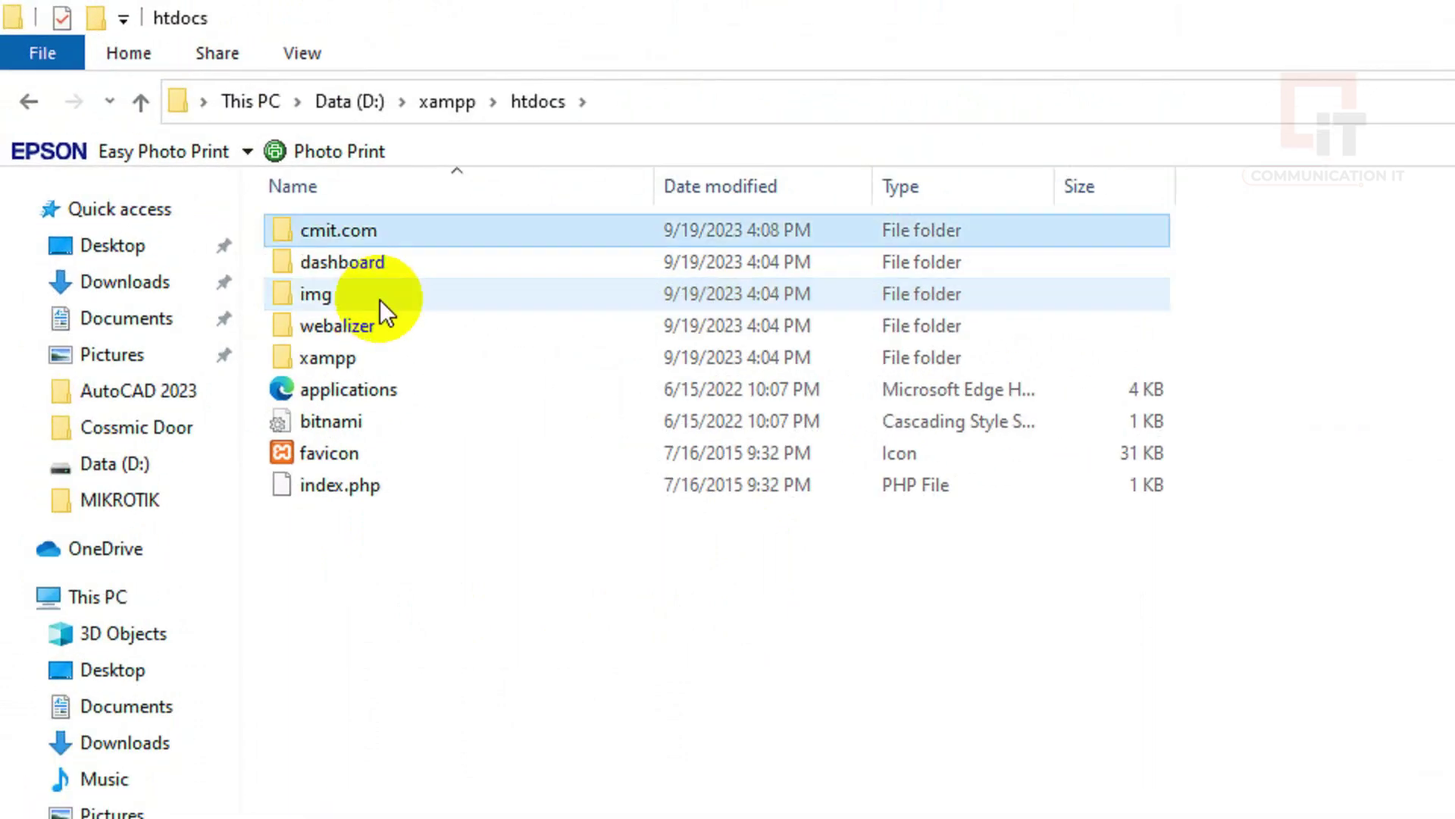
left_click(357, 229)
double_click(357, 230)
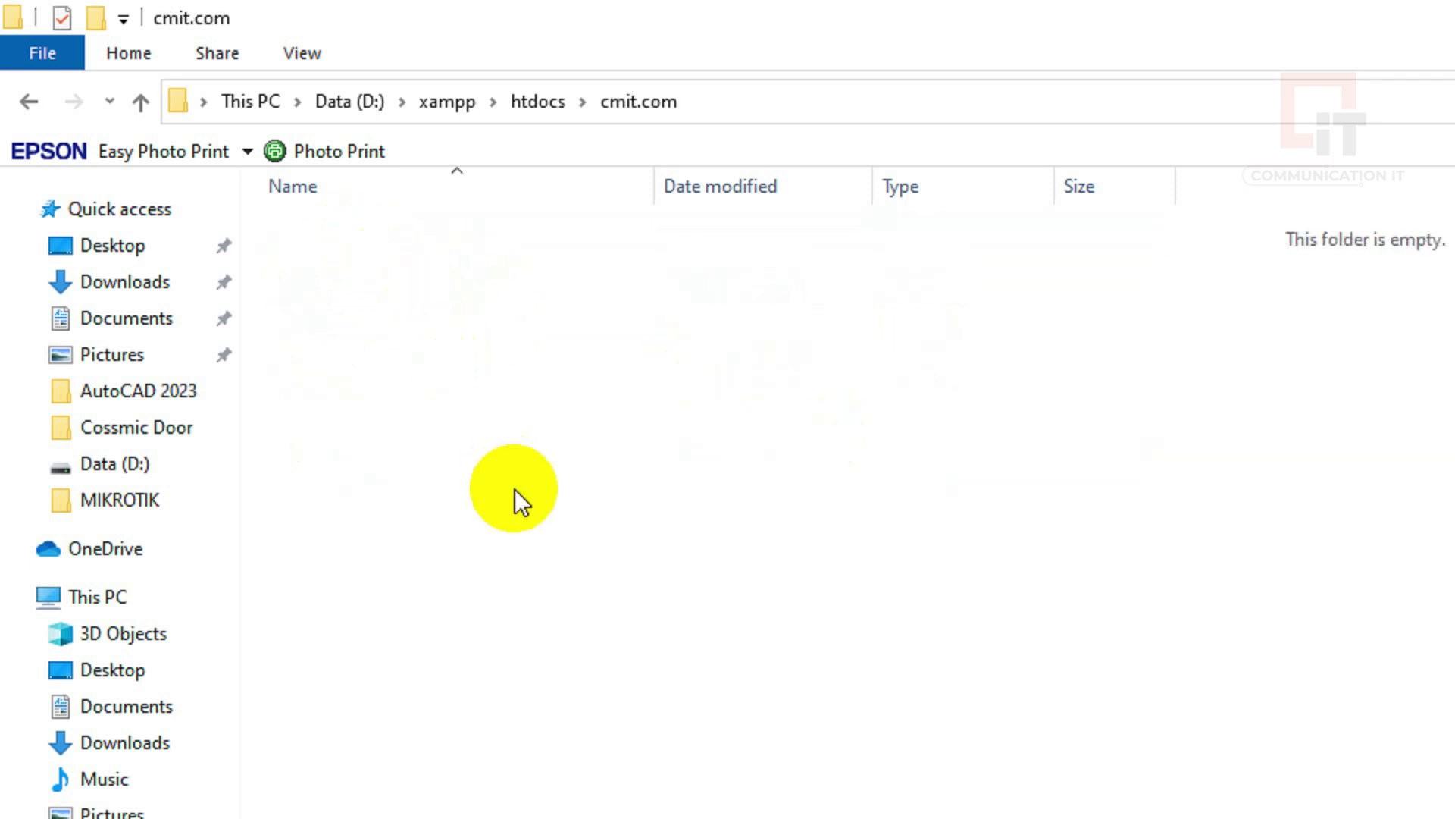
In a new Chrome tab, search Google for 'wordpress org'
left_click(463, 805)
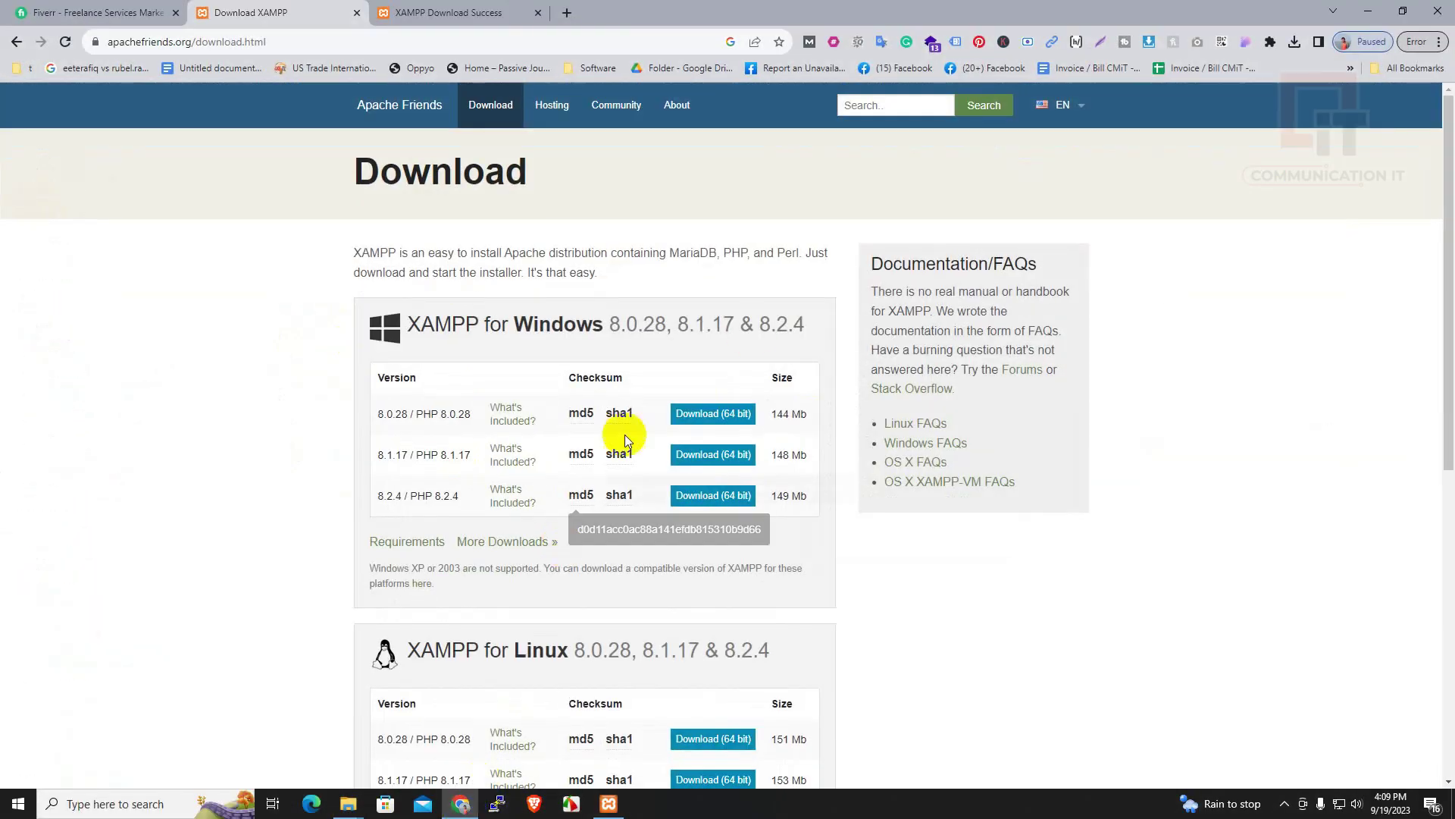
left_click(1297, 43)
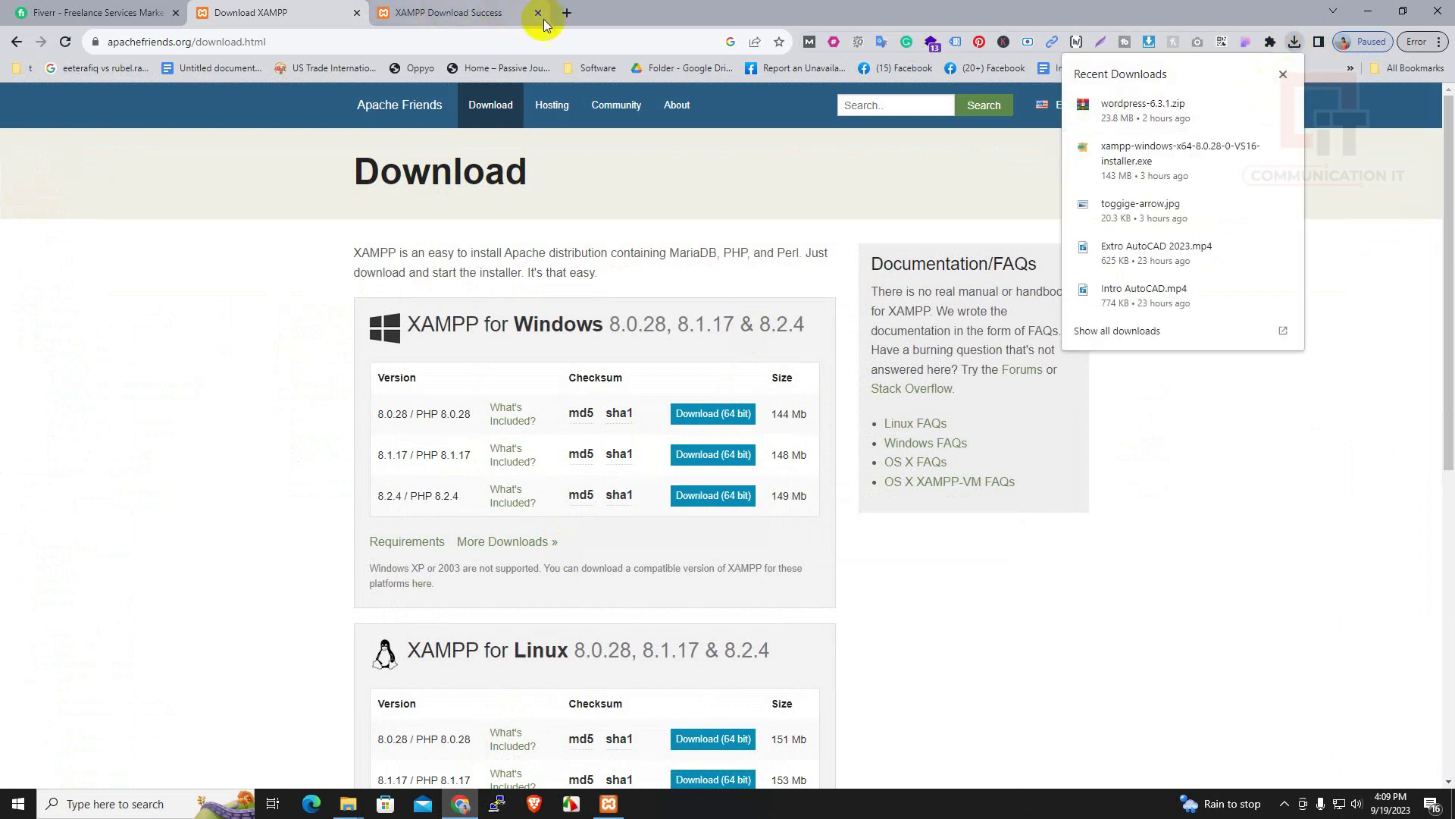
left_click(567, 12)
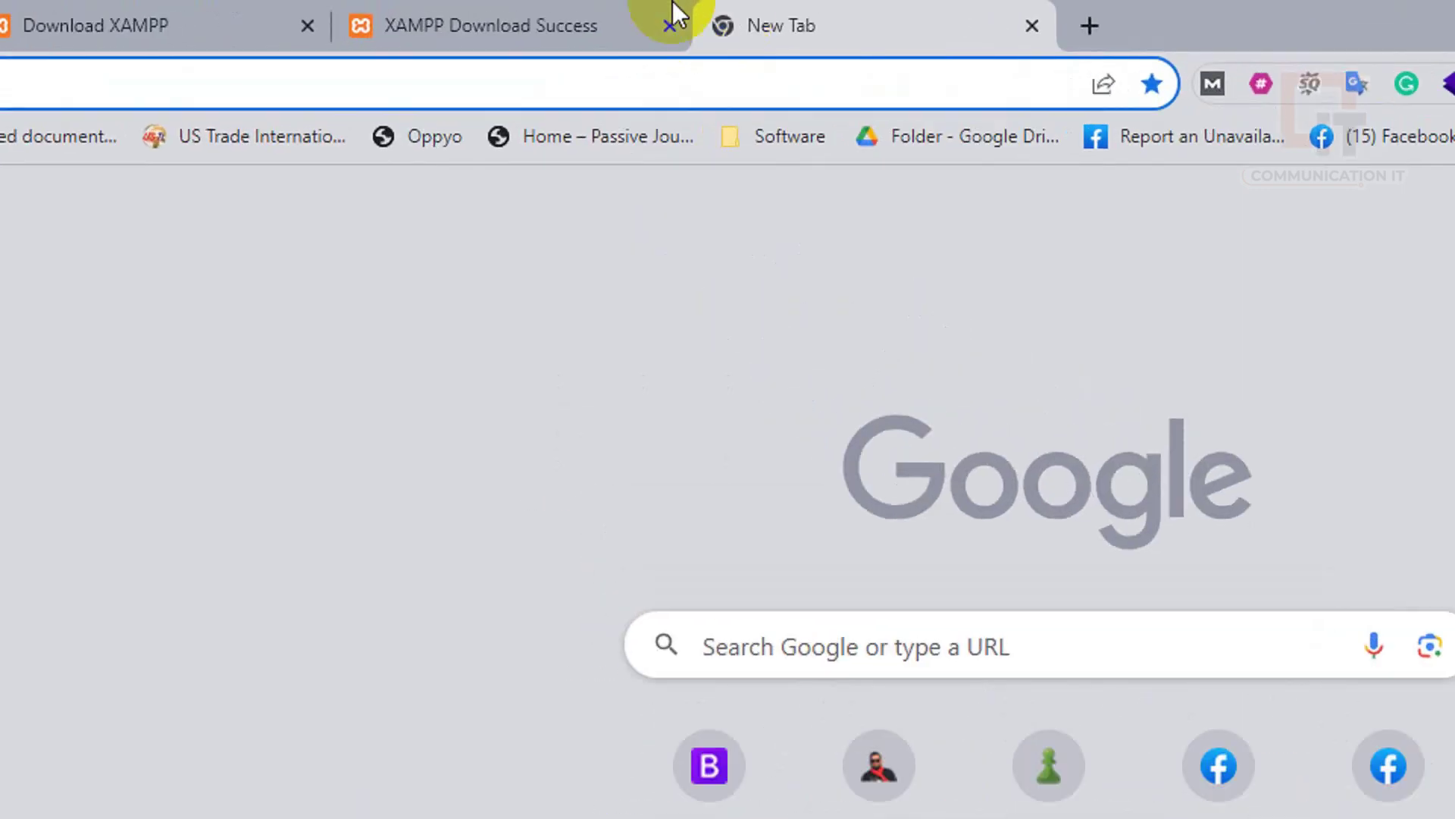
left_click(230, 97)
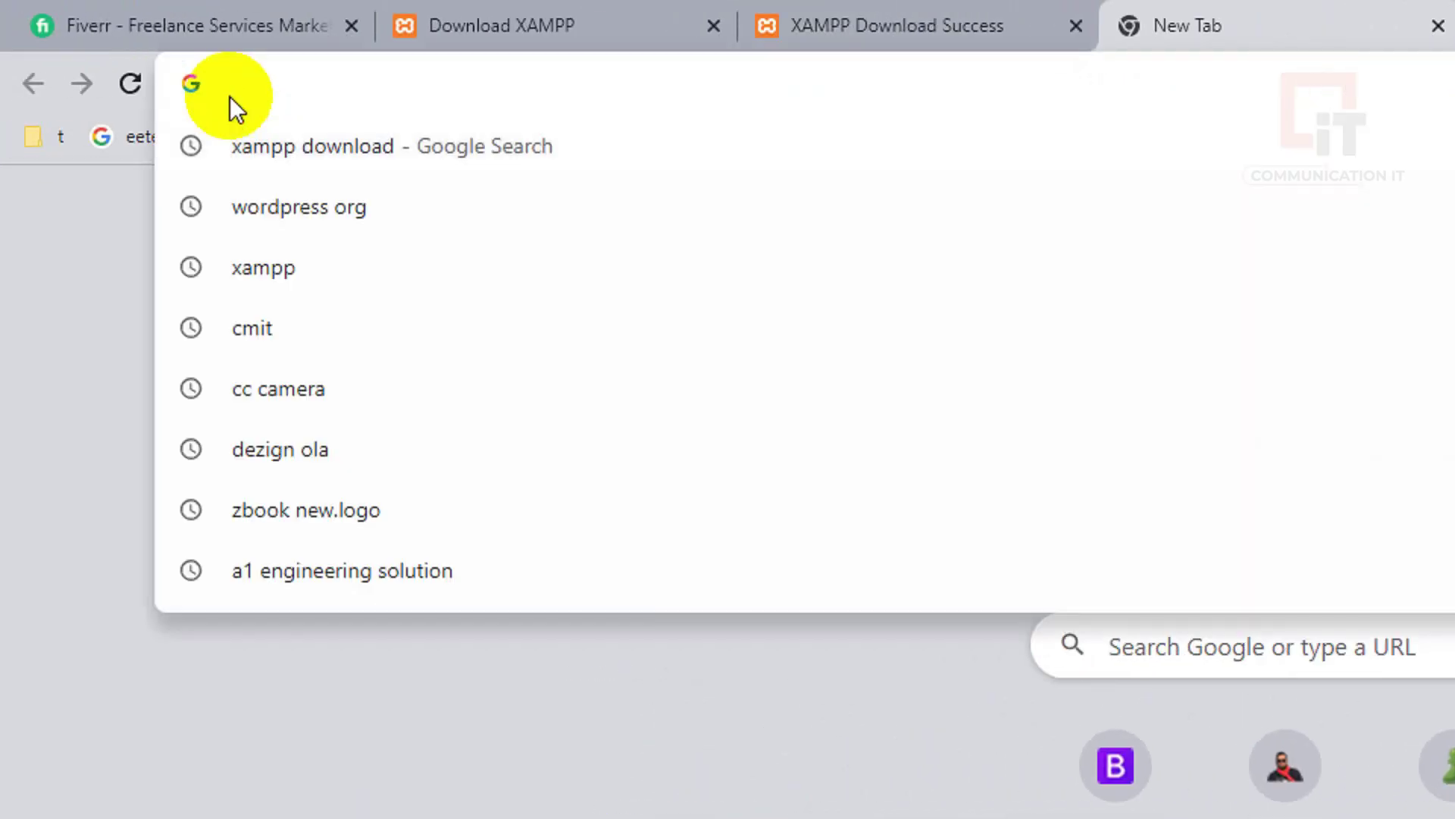
type("wor")
key("Return")
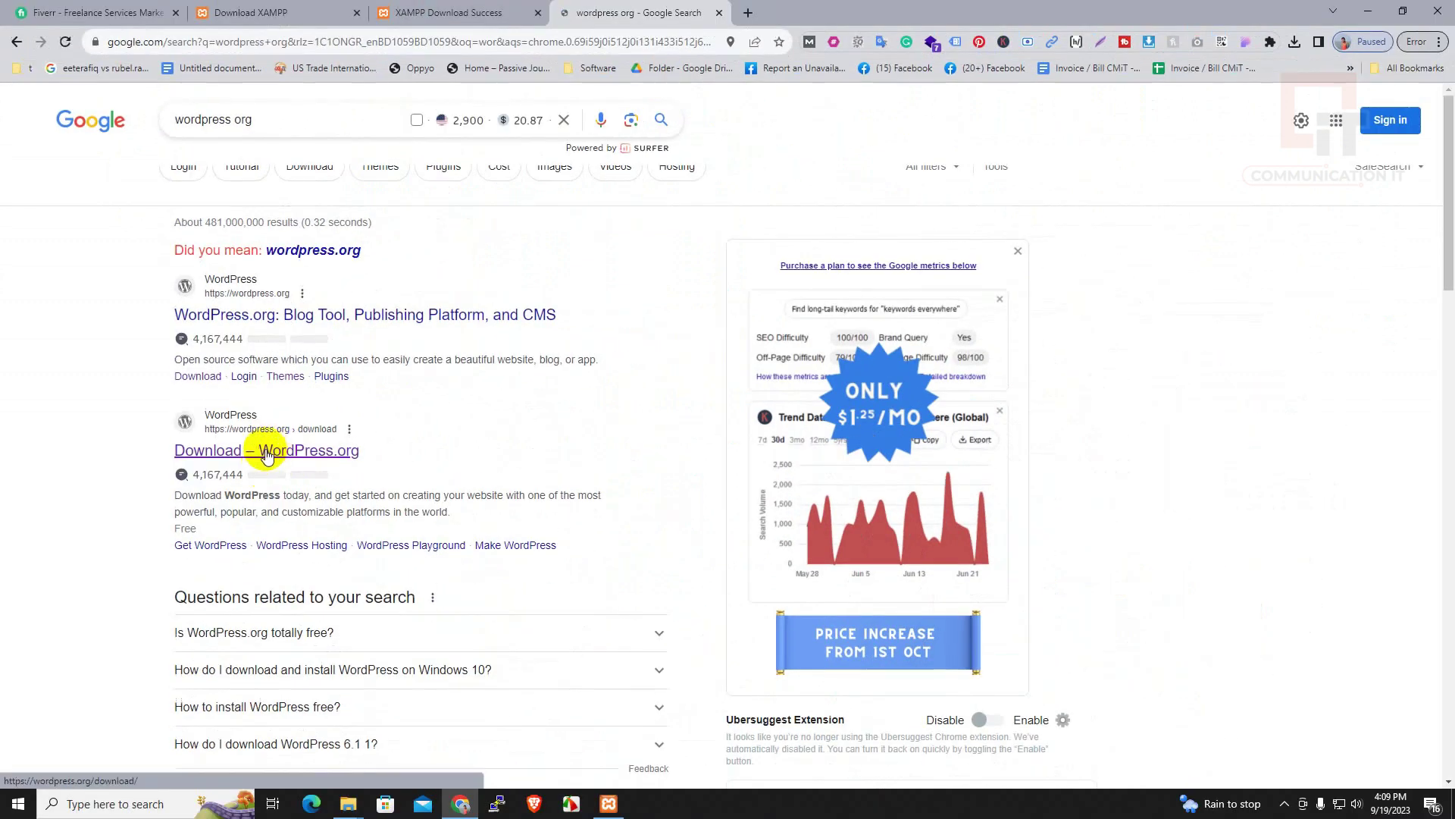
Download WordPress 6.3.1 from wordpress.org and show the zip in its folder
left_click(271, 457)
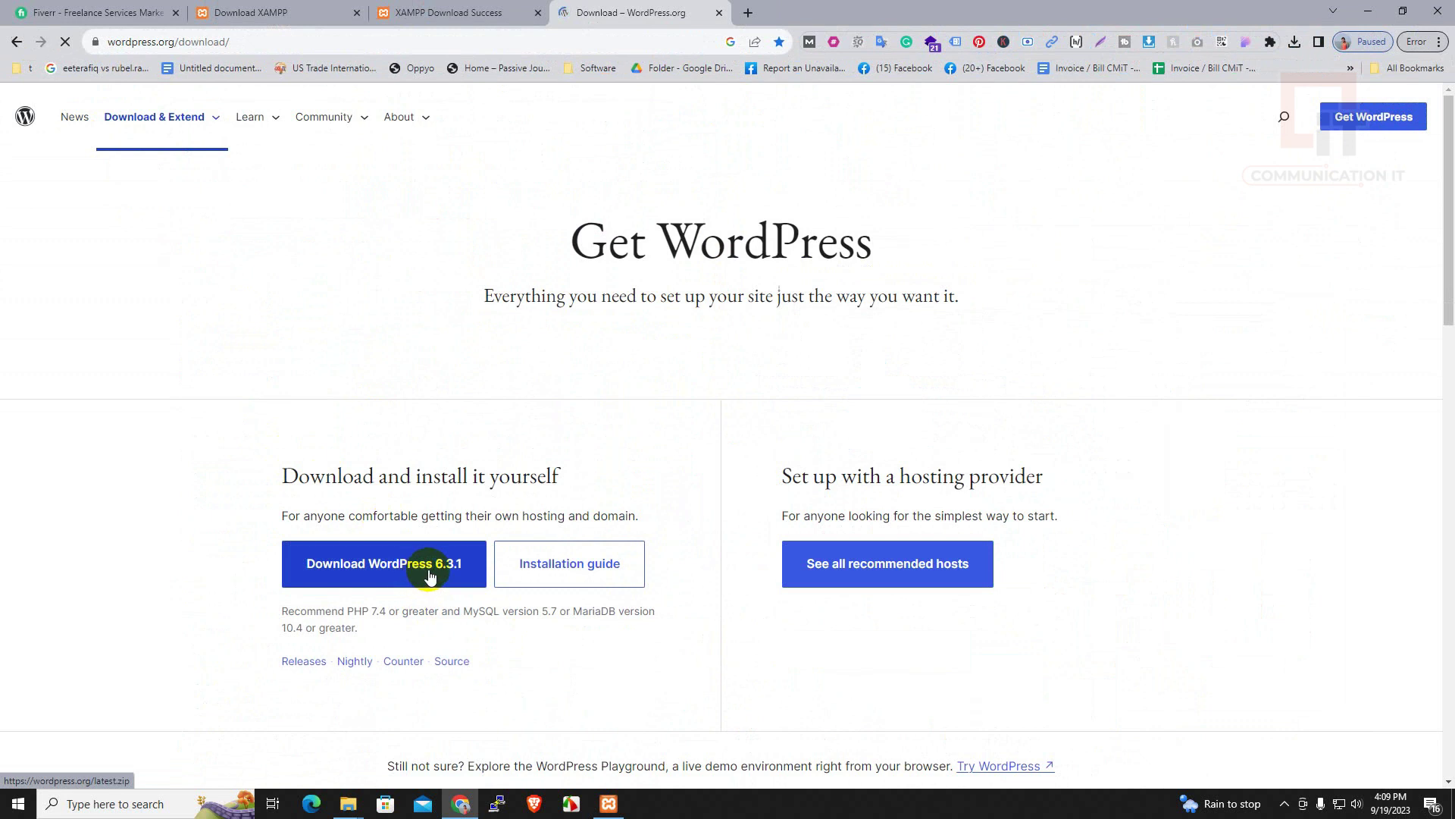
left_click(394, 574)
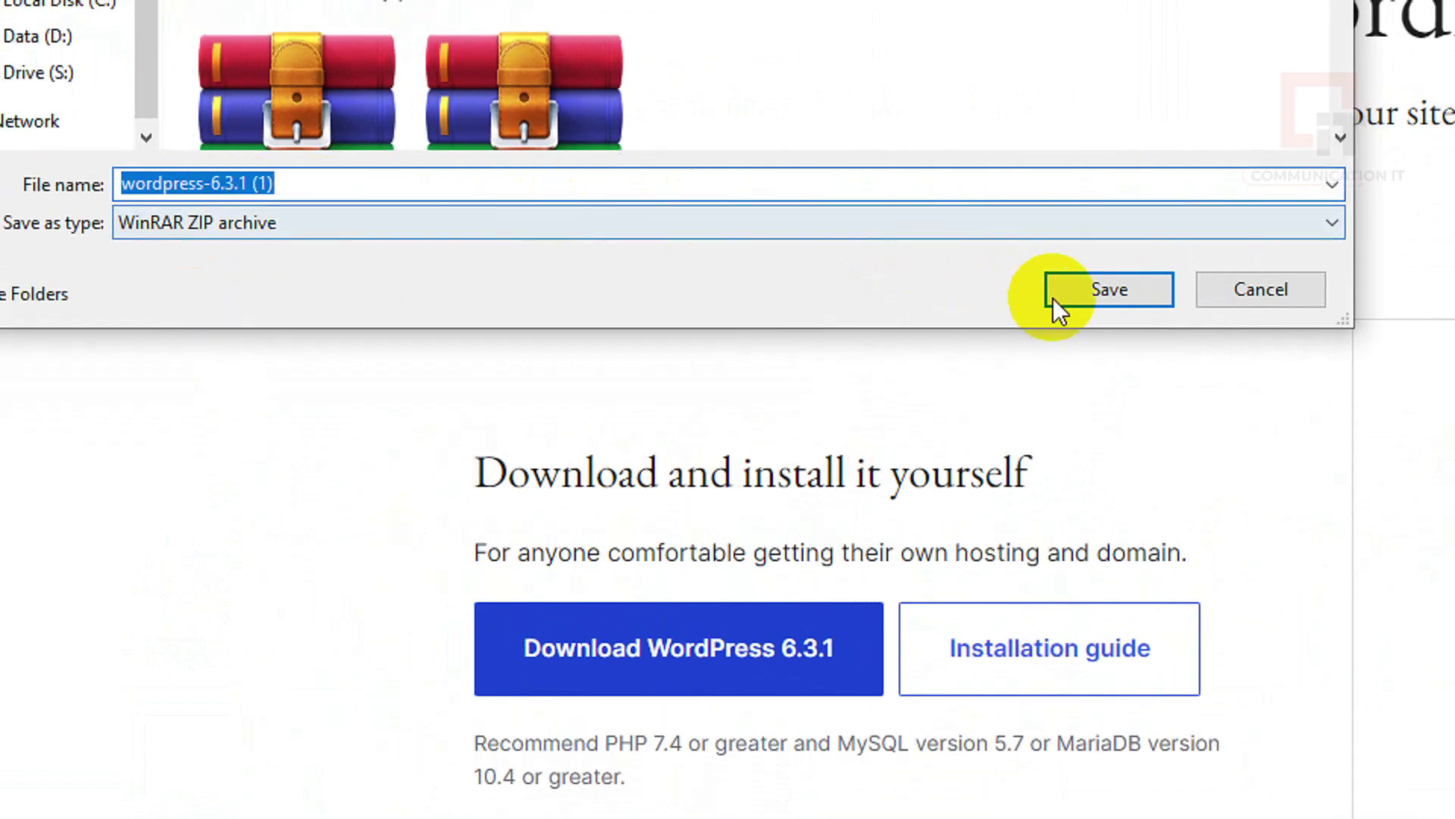
left_click(1090, 287)
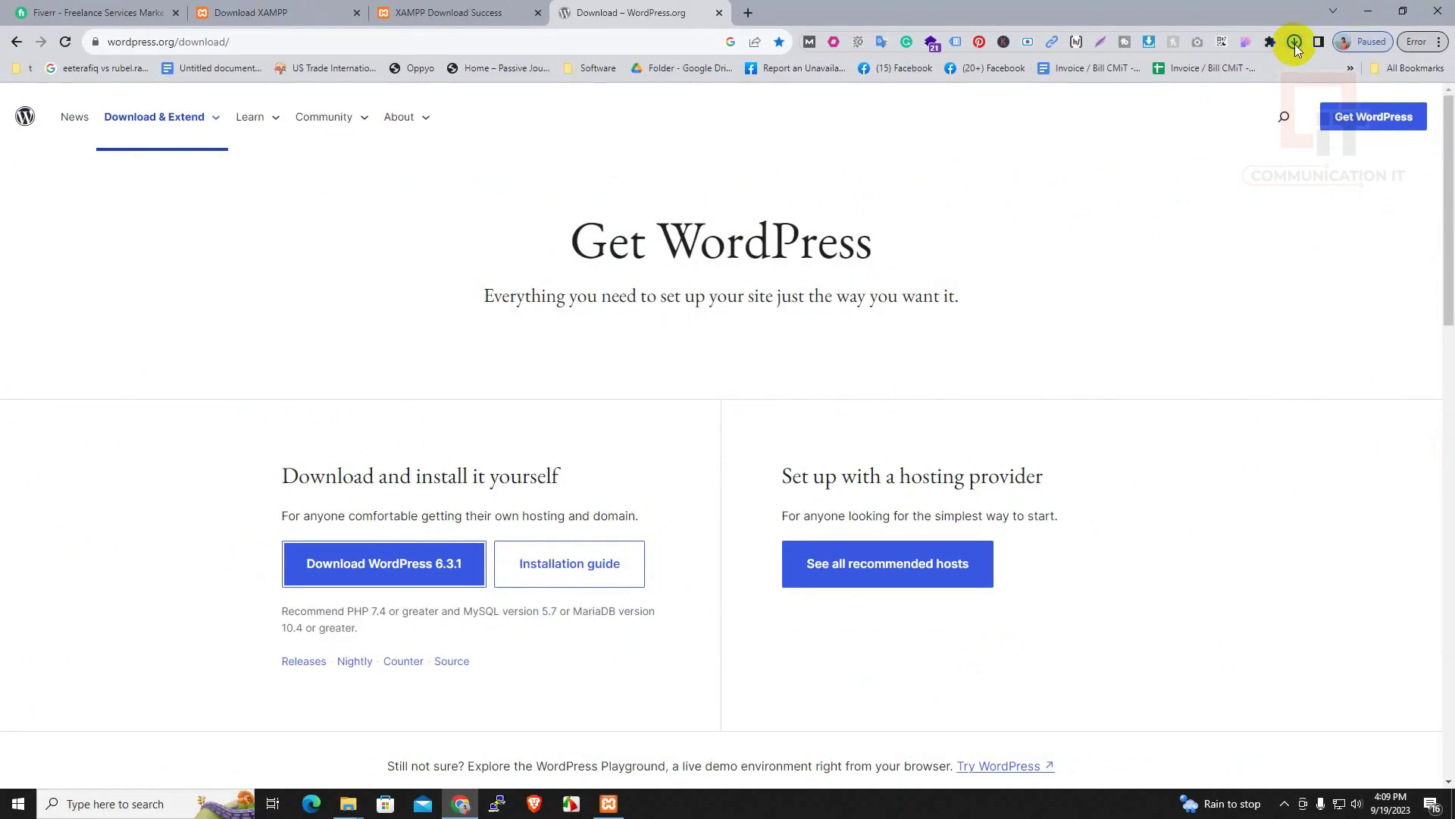
left_click(1294, 42)
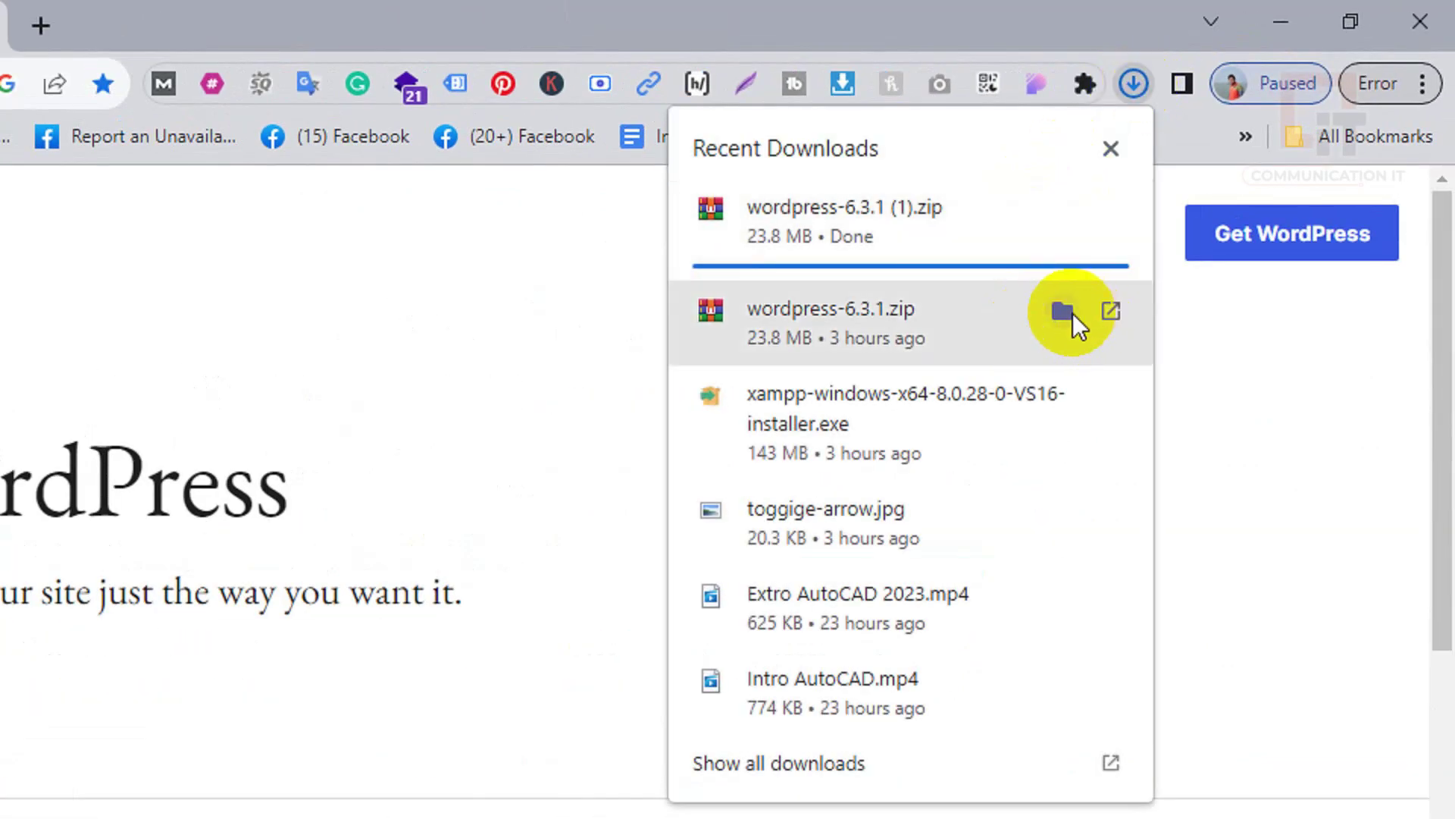
left_click(1062, 313)
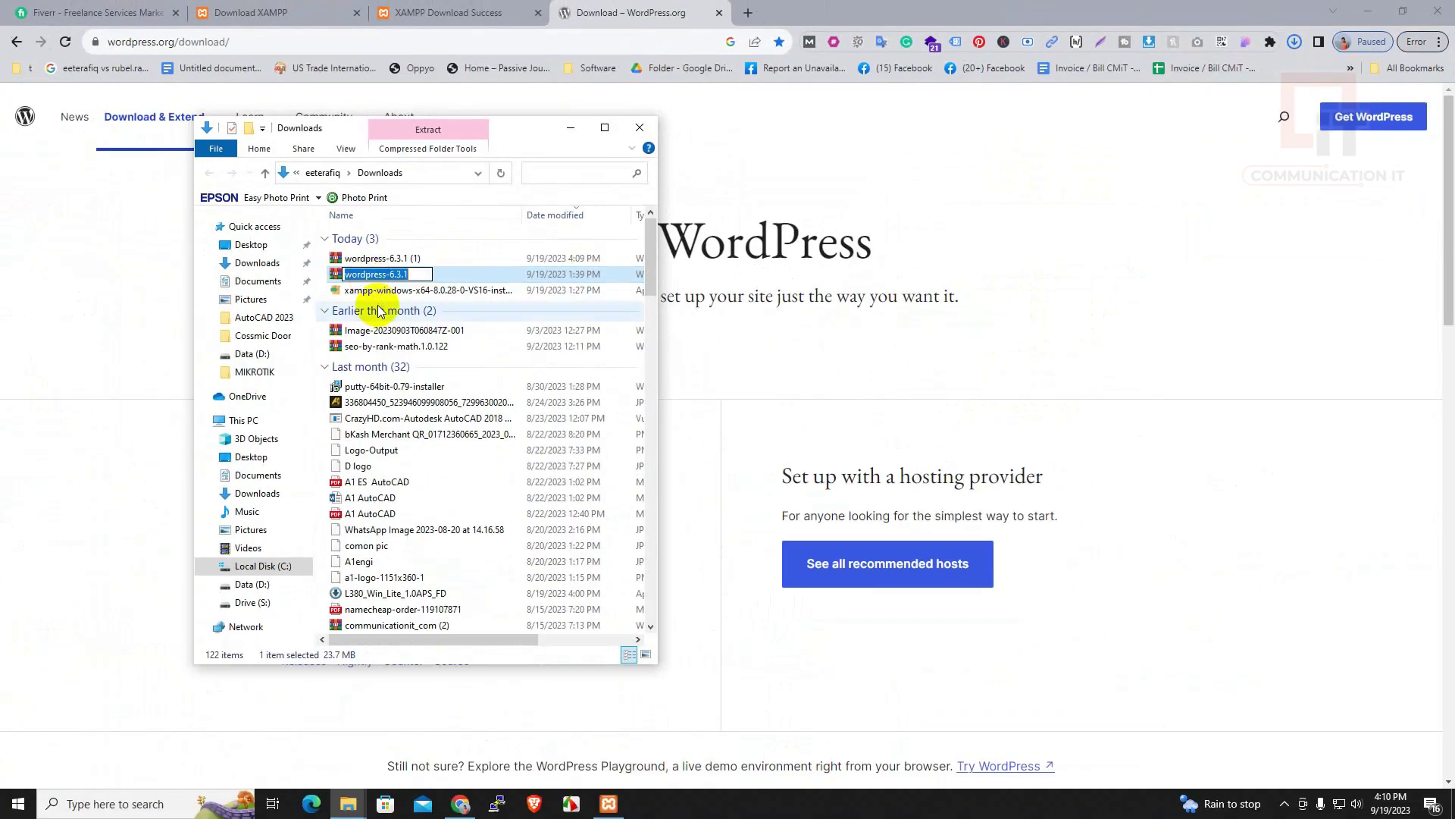
Copy the wordpress-6.3.1 zip archive
right_click(376, 276)
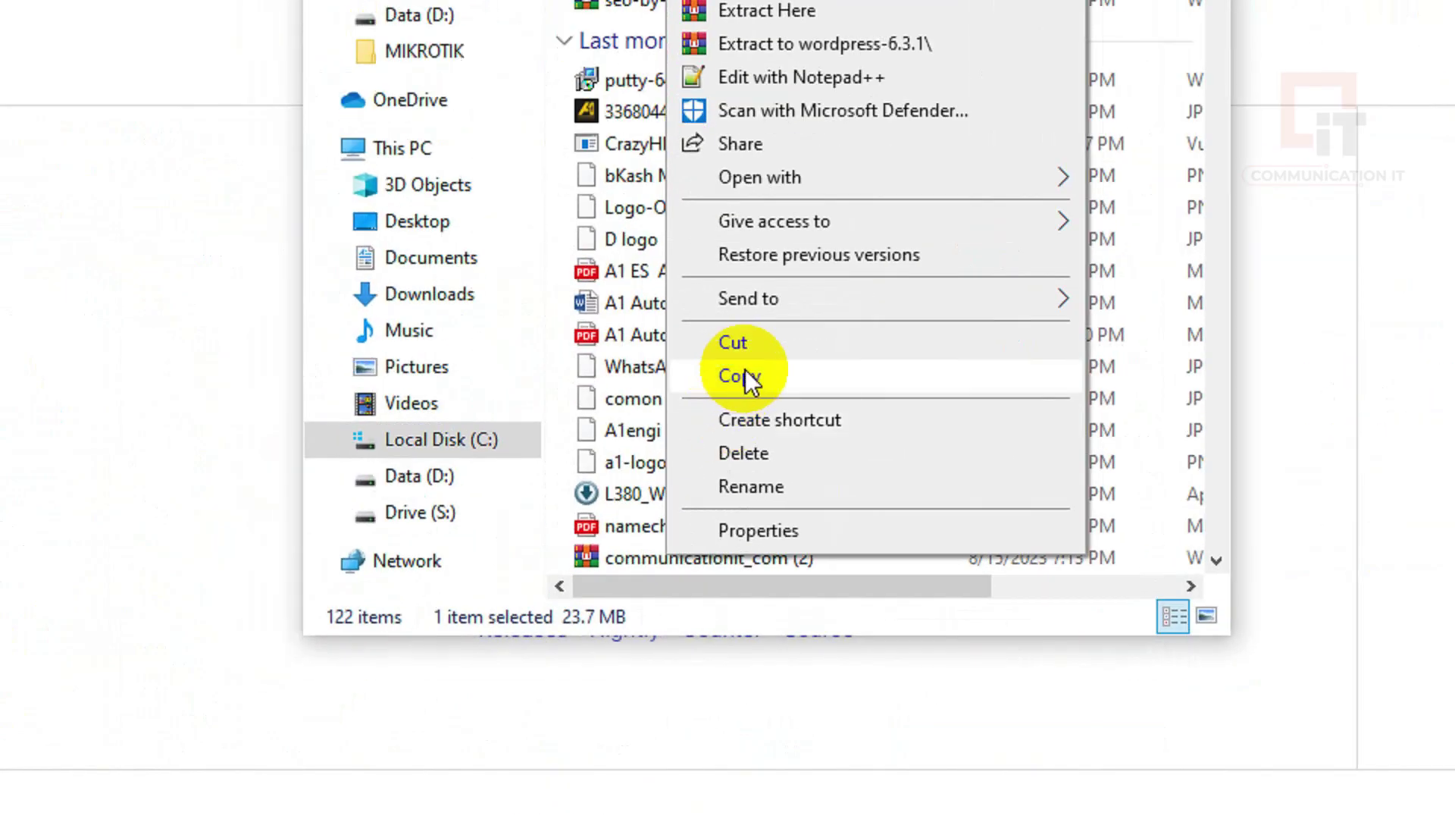
left_click(410, 534)
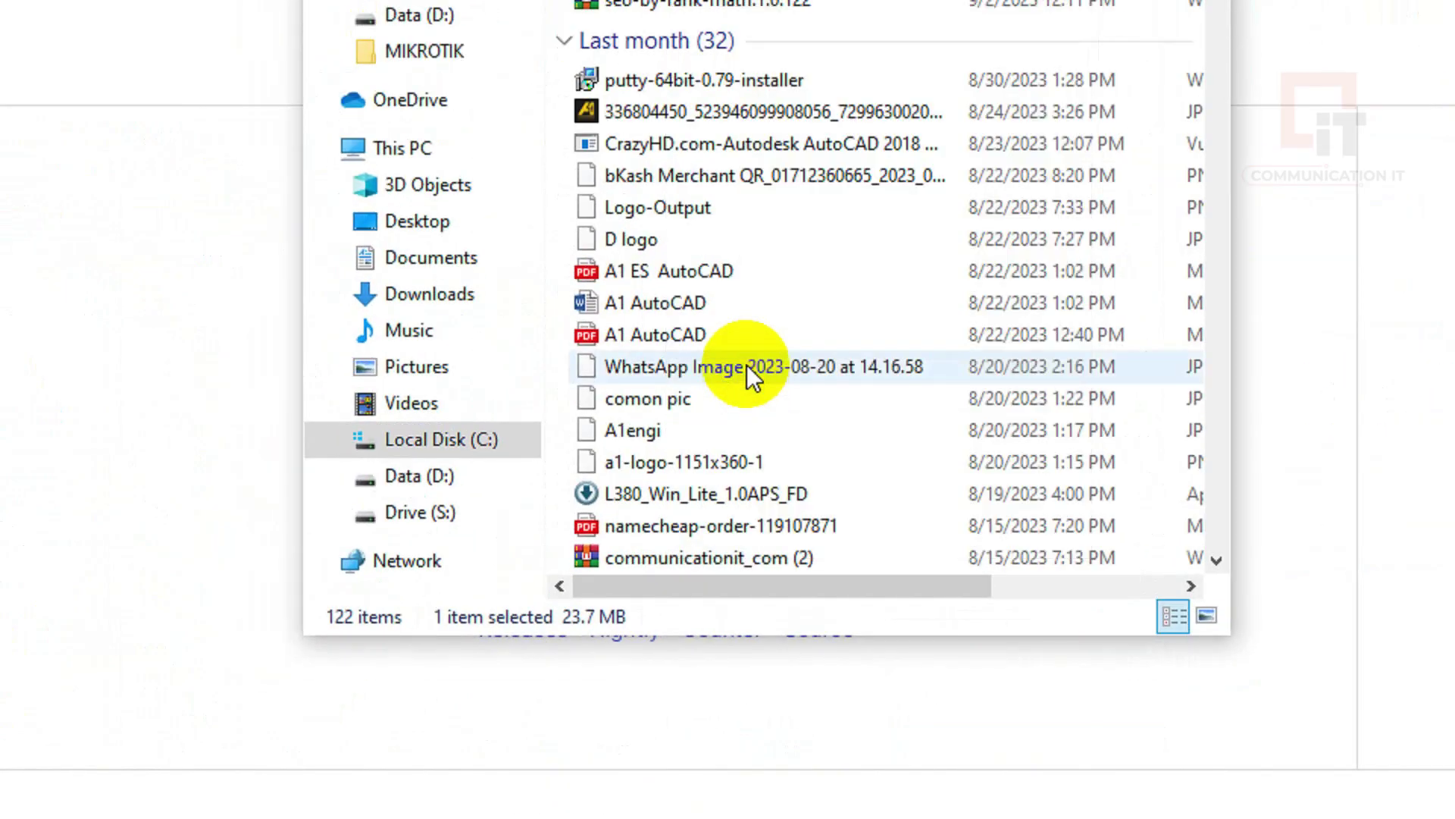
right_click(709, 195)
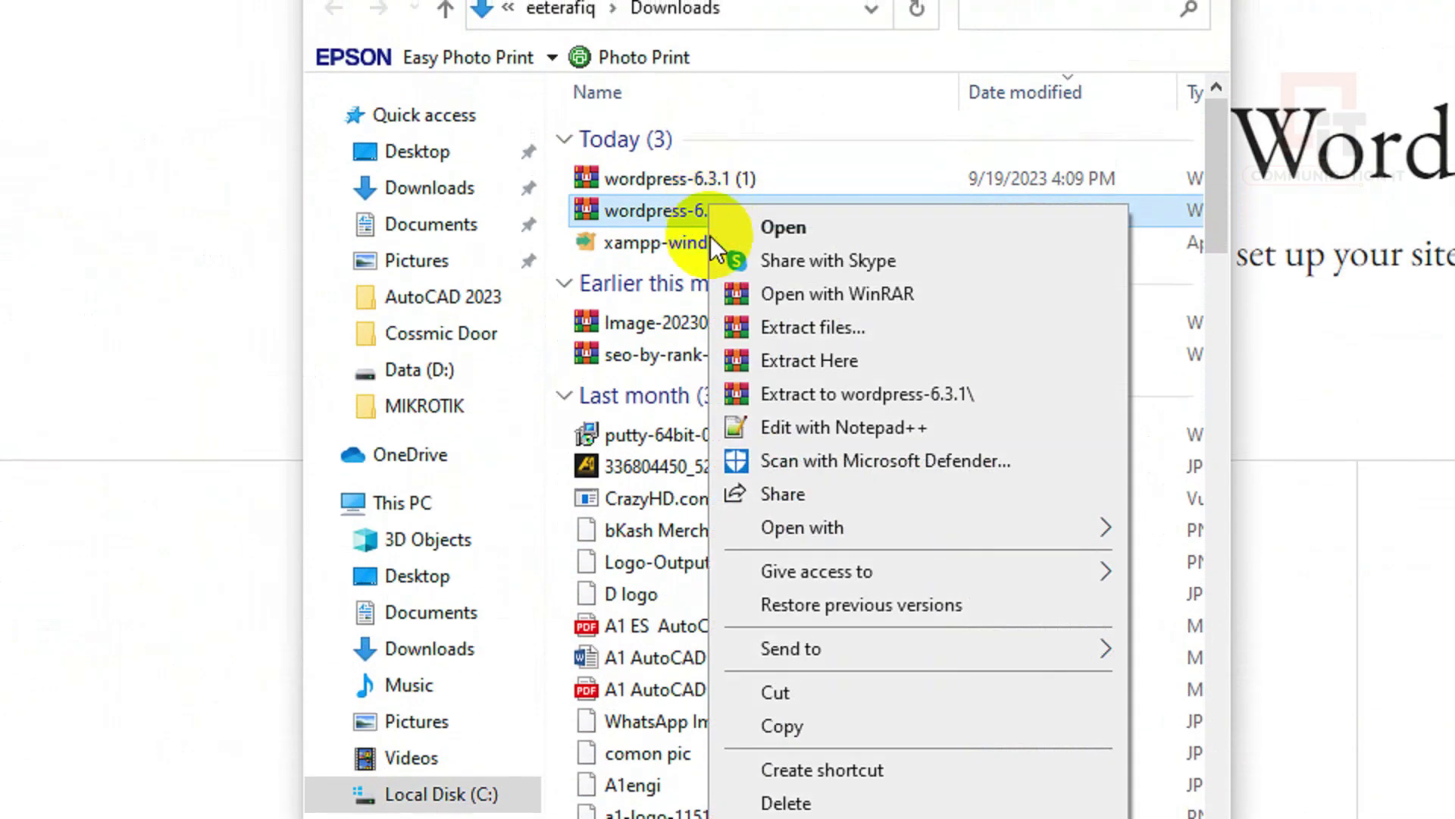
left_click(770, 709)
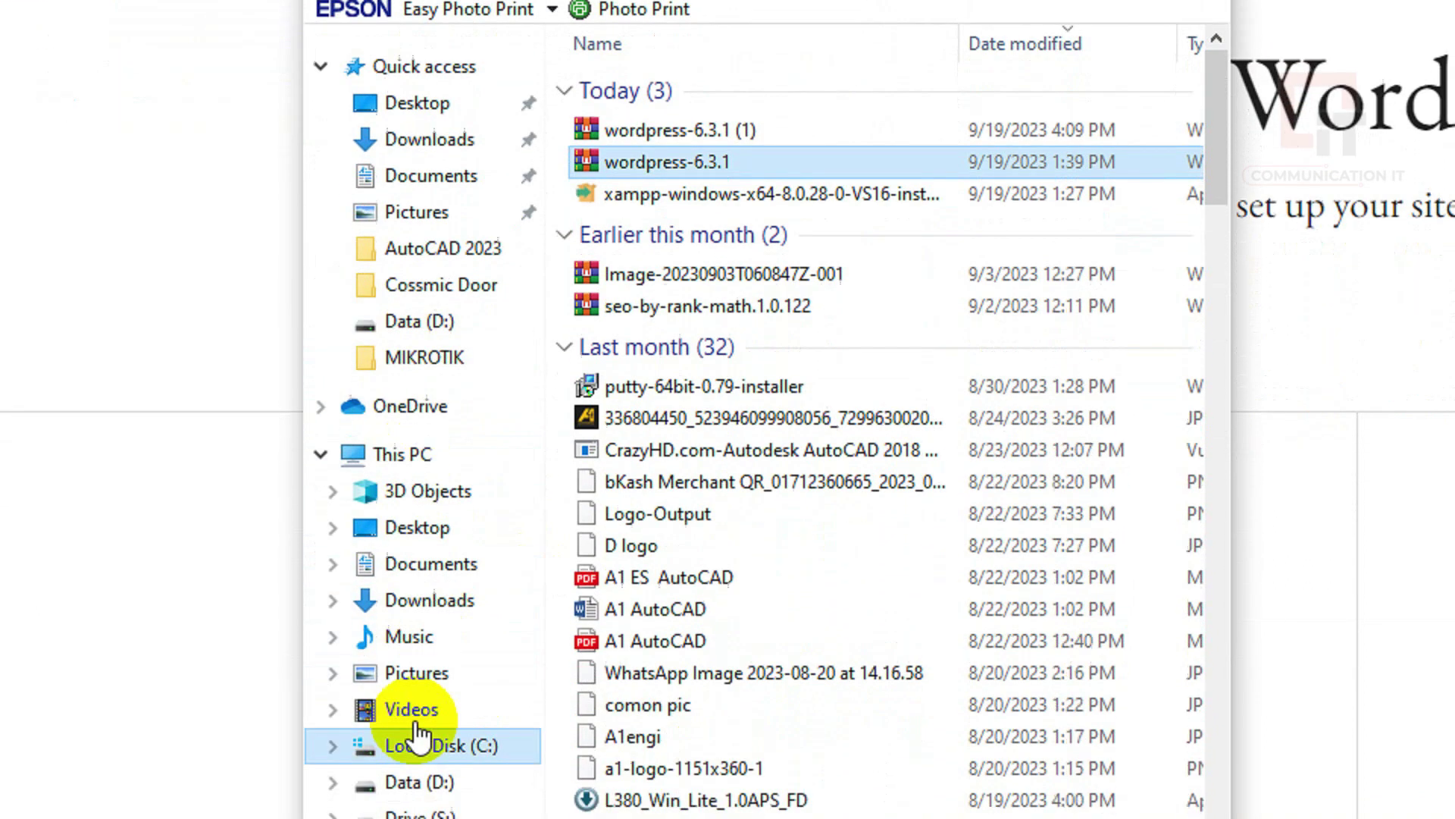
Navigate to D:\xampp\htdocs\cmit.com
left_click(416, 816)
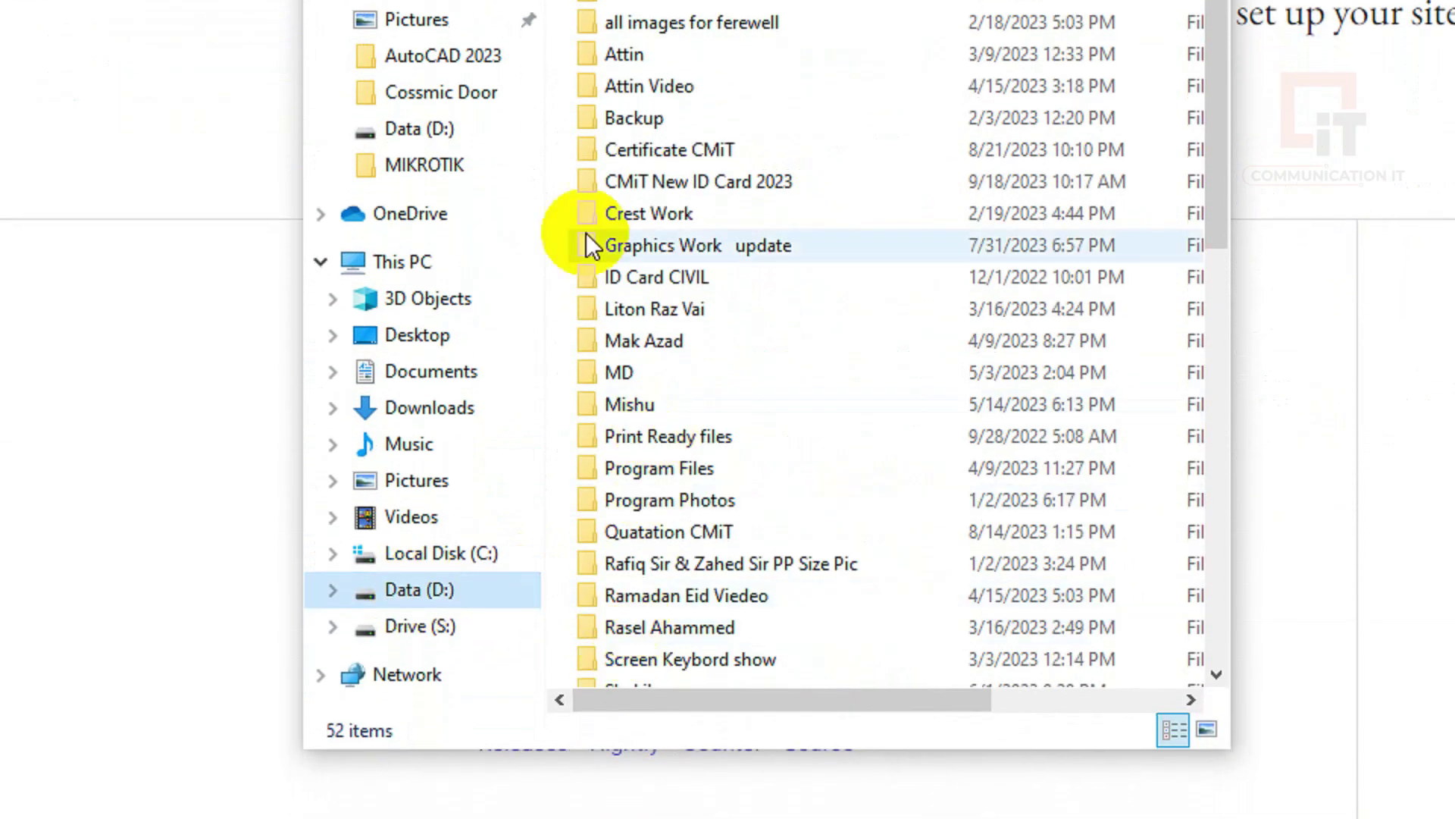
scroll(395, 531, "down", 7)
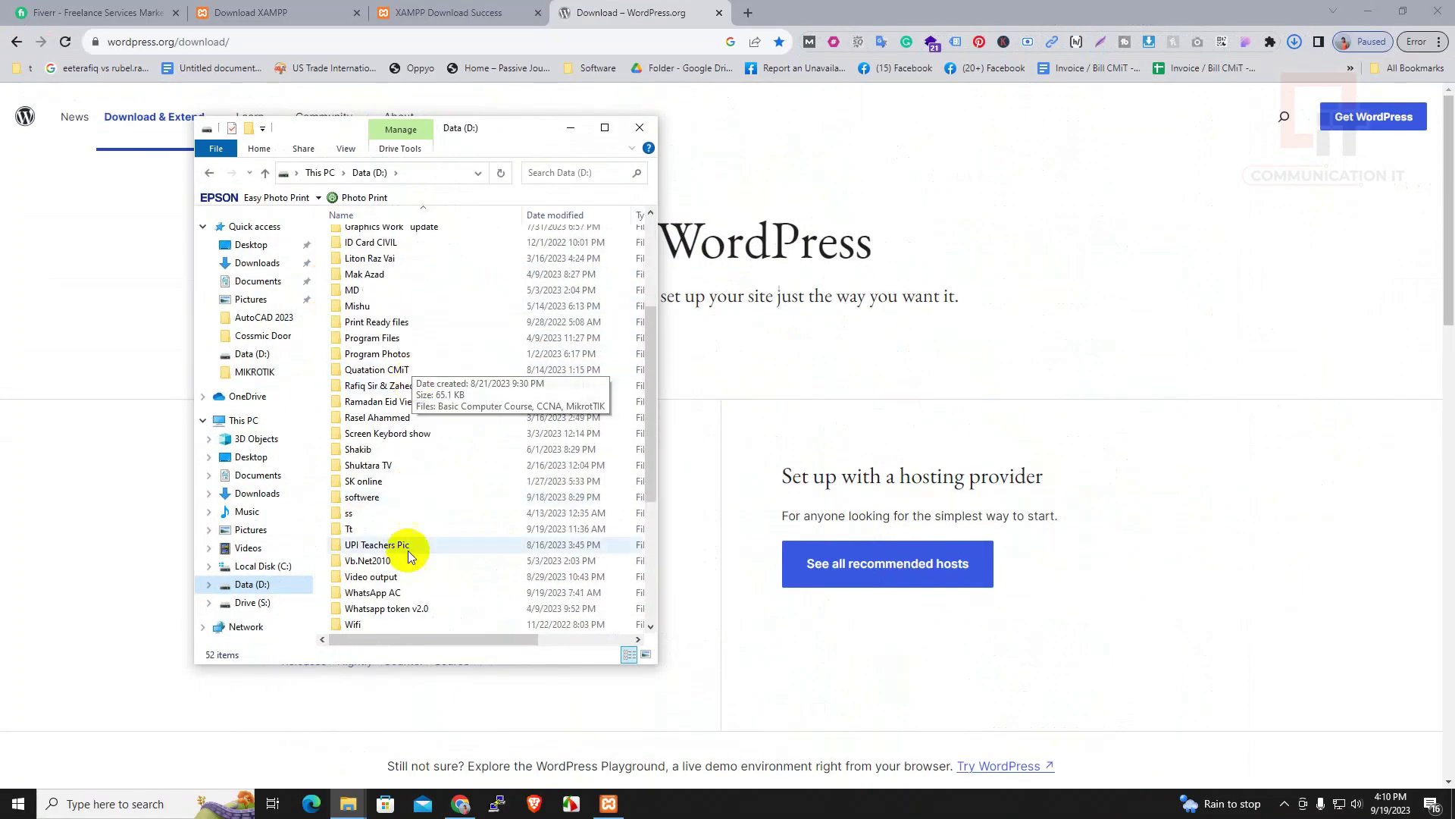
left_click(372, 433)
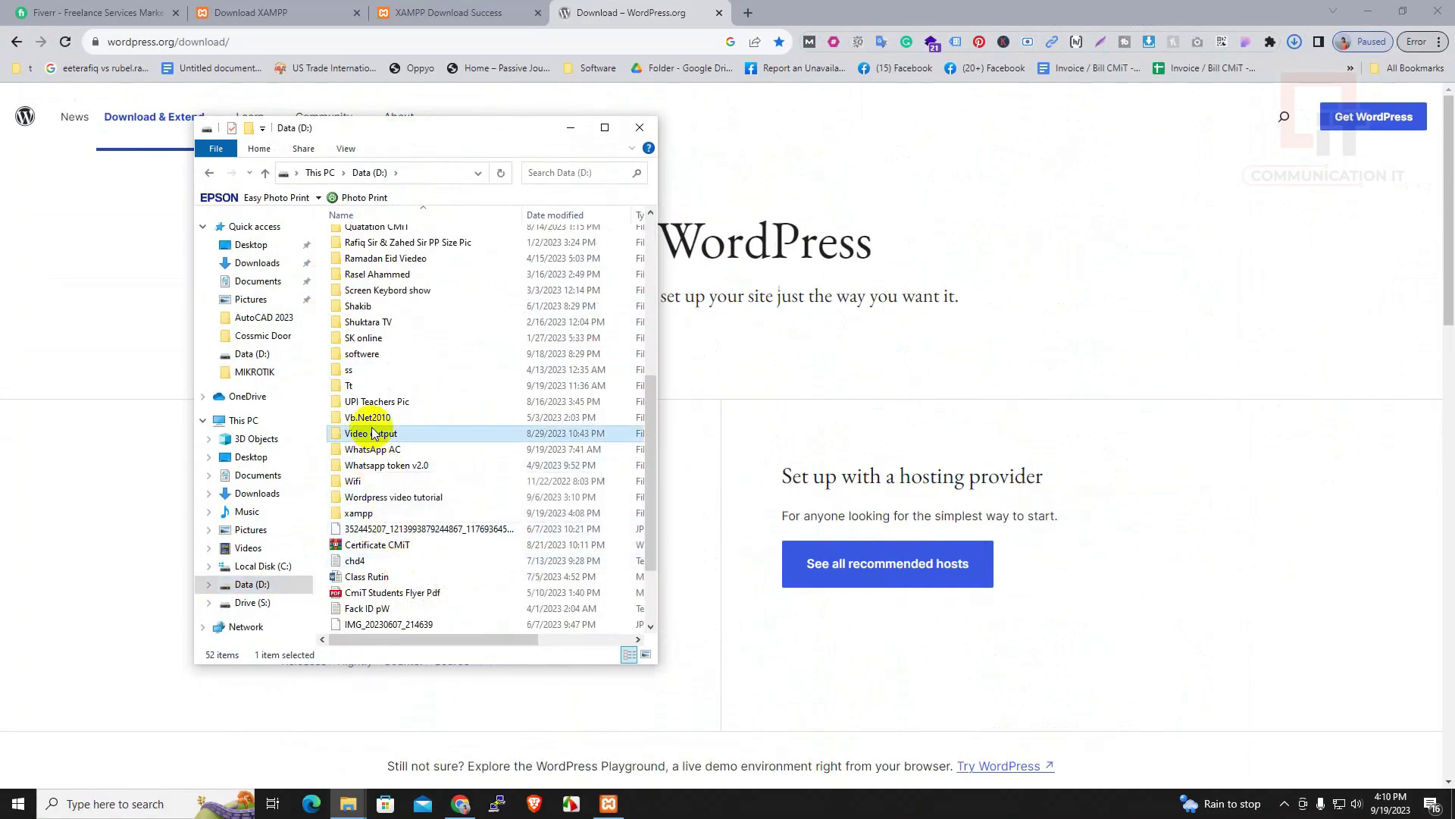
key("x")
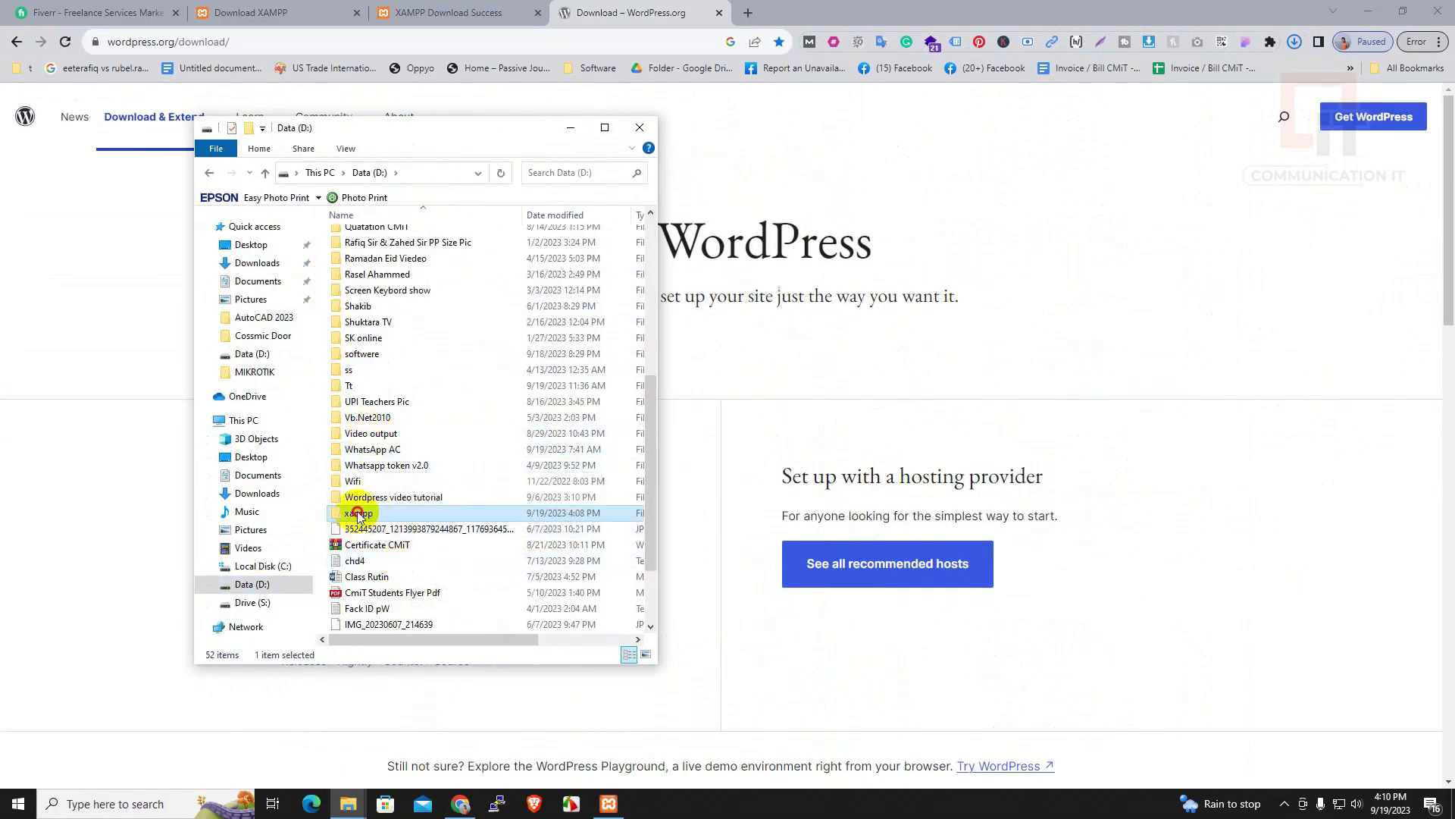
double_click(358, 513)
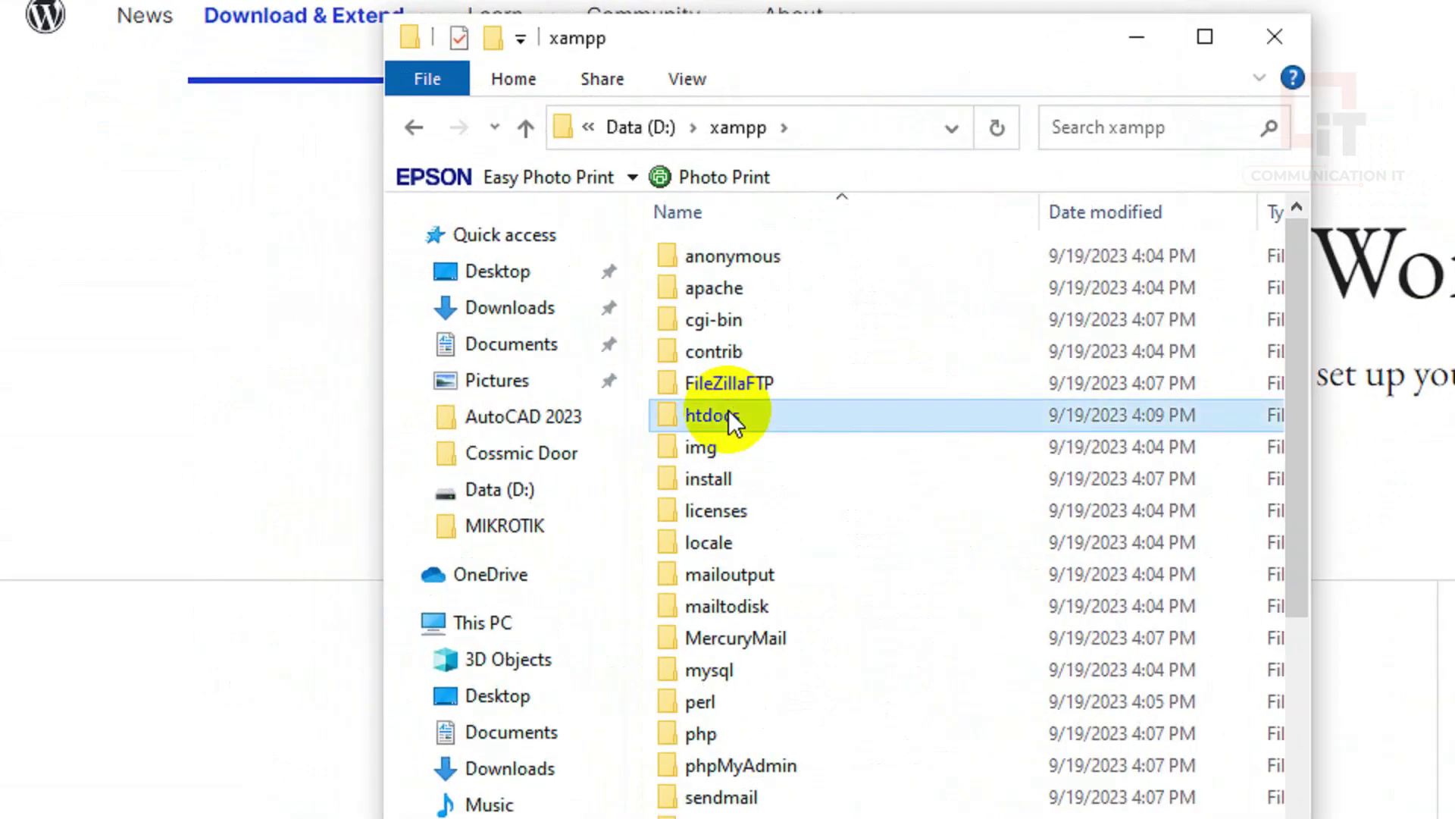
double_click(367, 318)
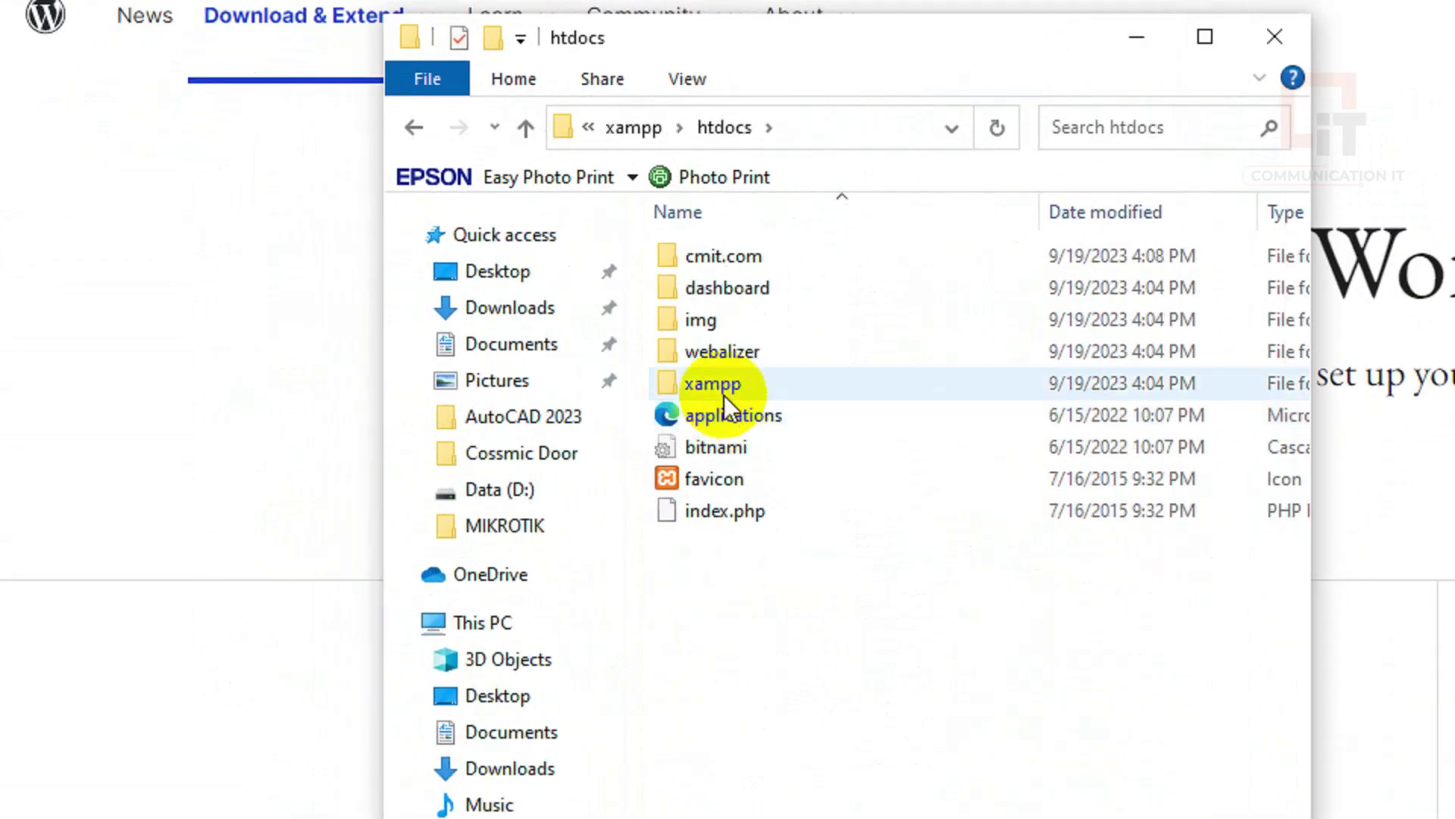
double_click(724, 258)
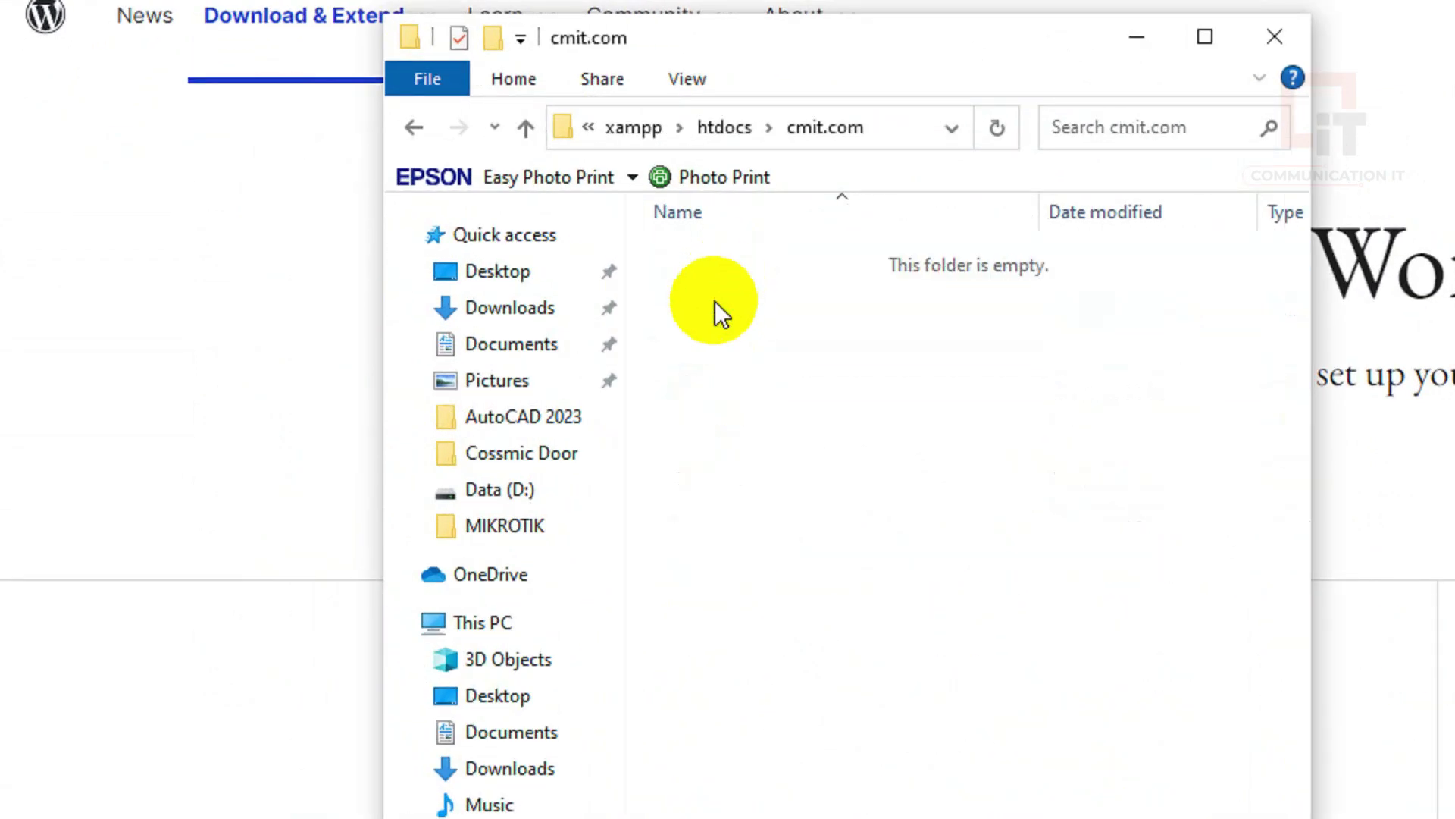
Paste the wordpress-6.3.1 zip into cmit.com, extract it here, and delete the zip
right_click(742, 348)
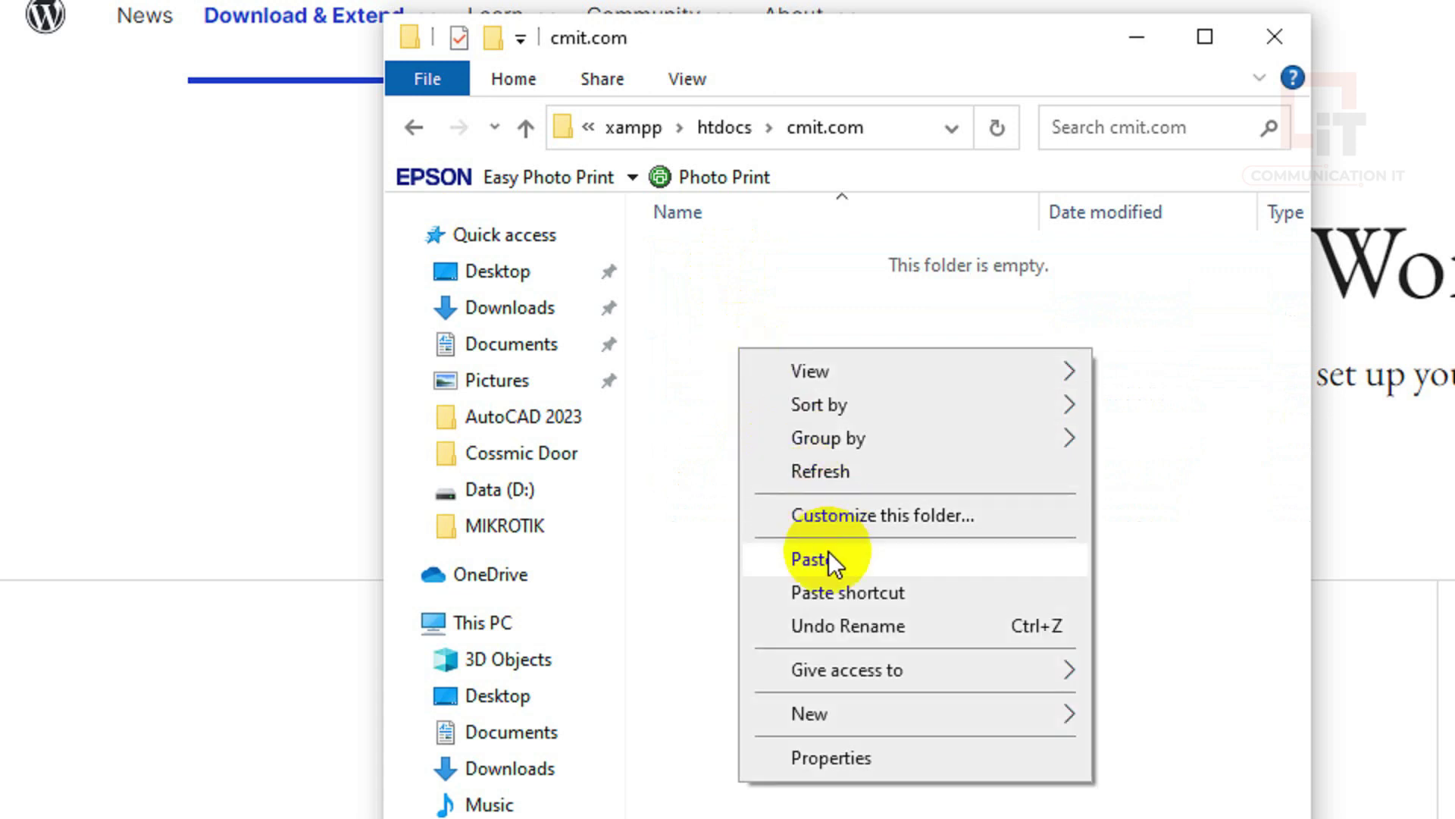
left_click(829, 555)
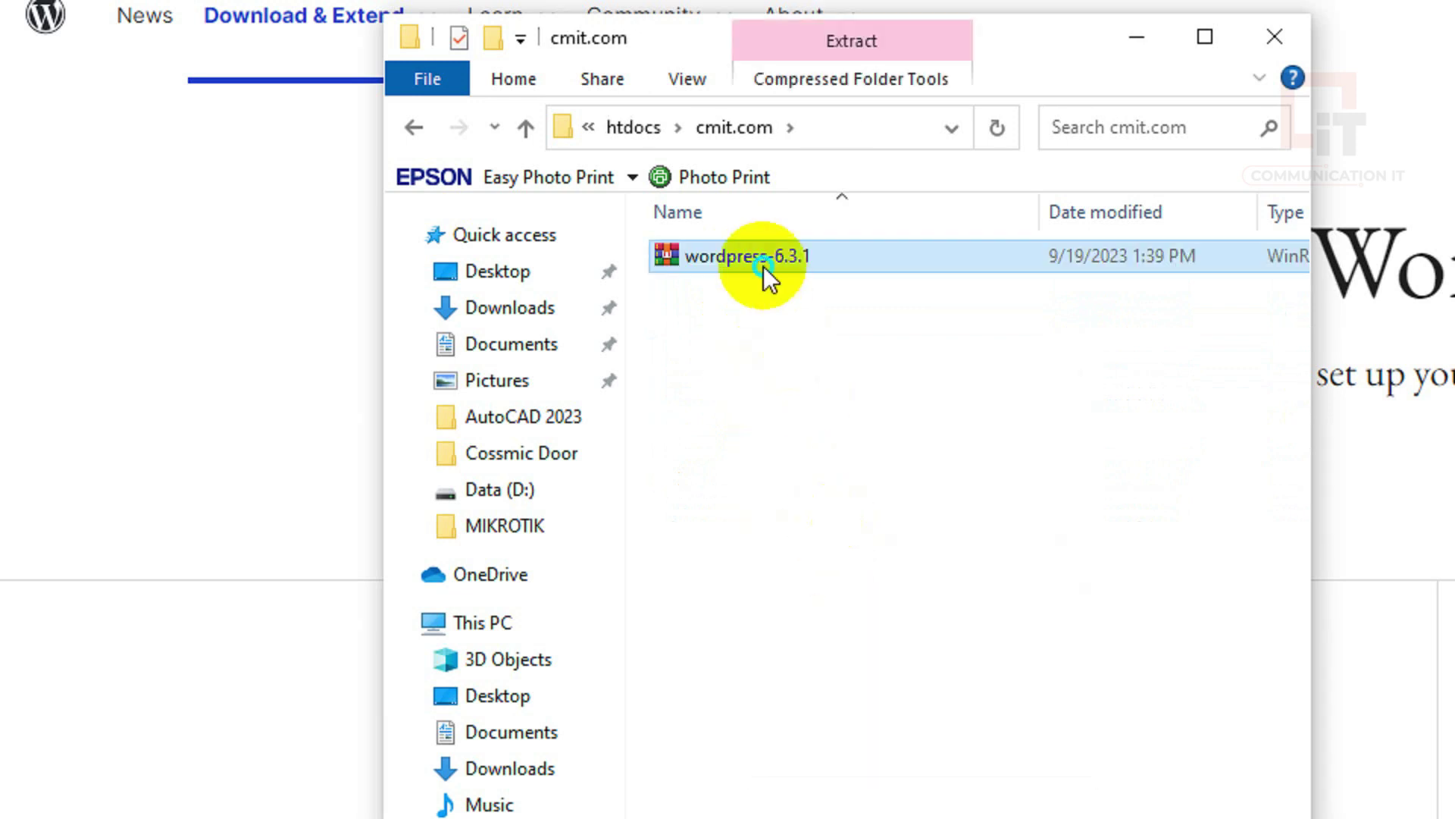
right_click(764, 265)
left_click(853, 416)
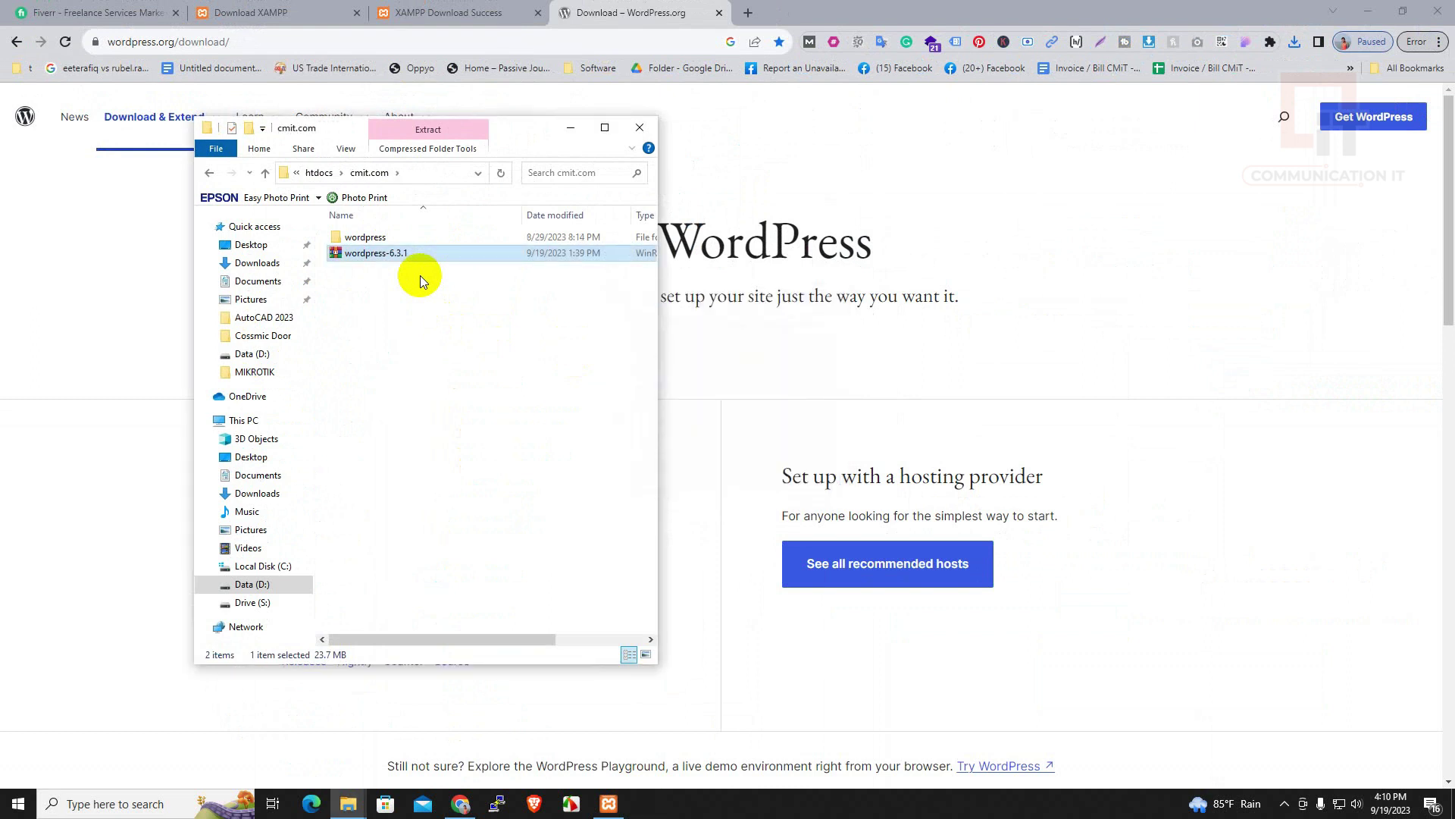
left_click(379, 238)
double_click(379, 238)
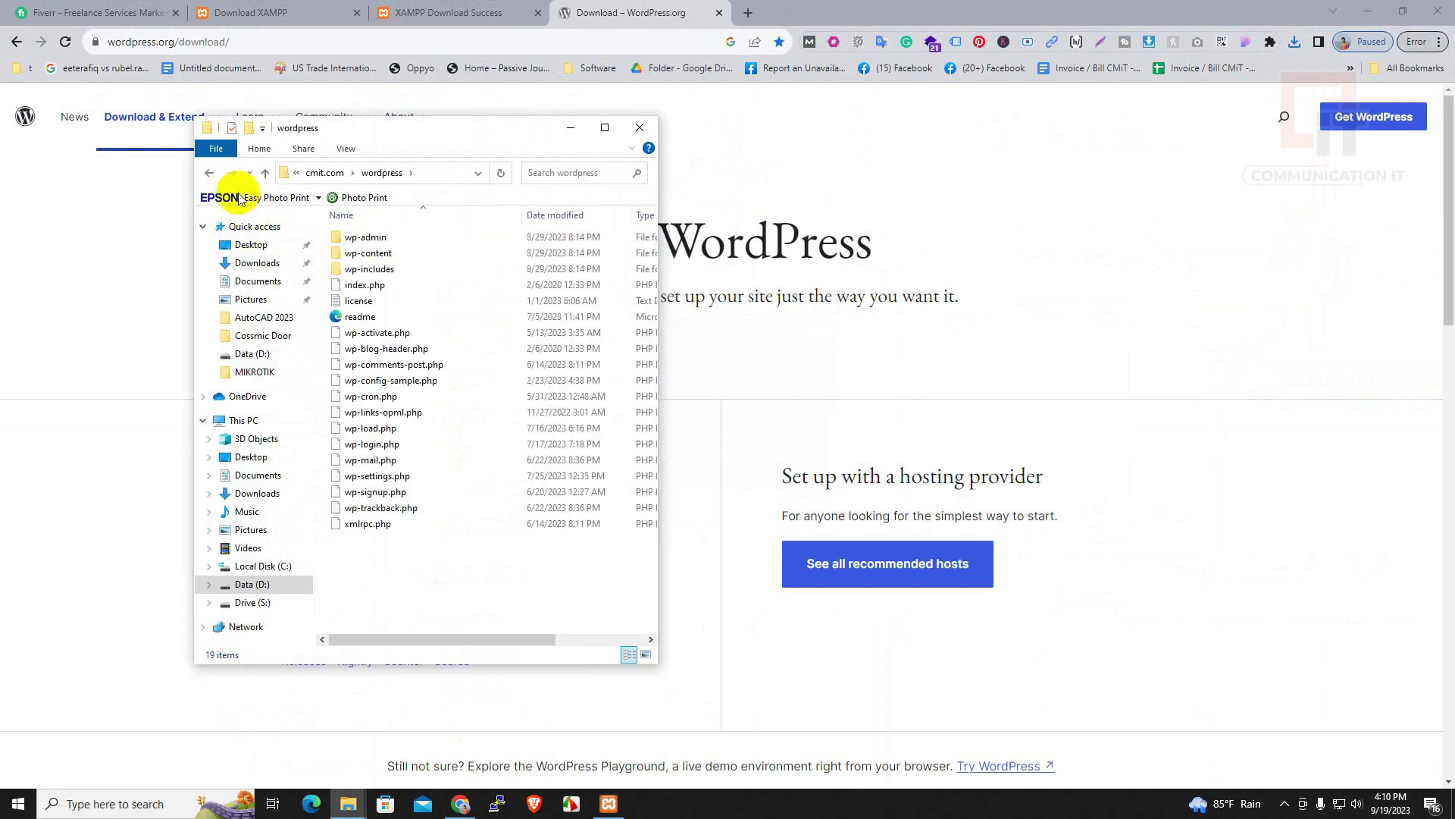
left_click(210, 172)
left_click(355, 255)
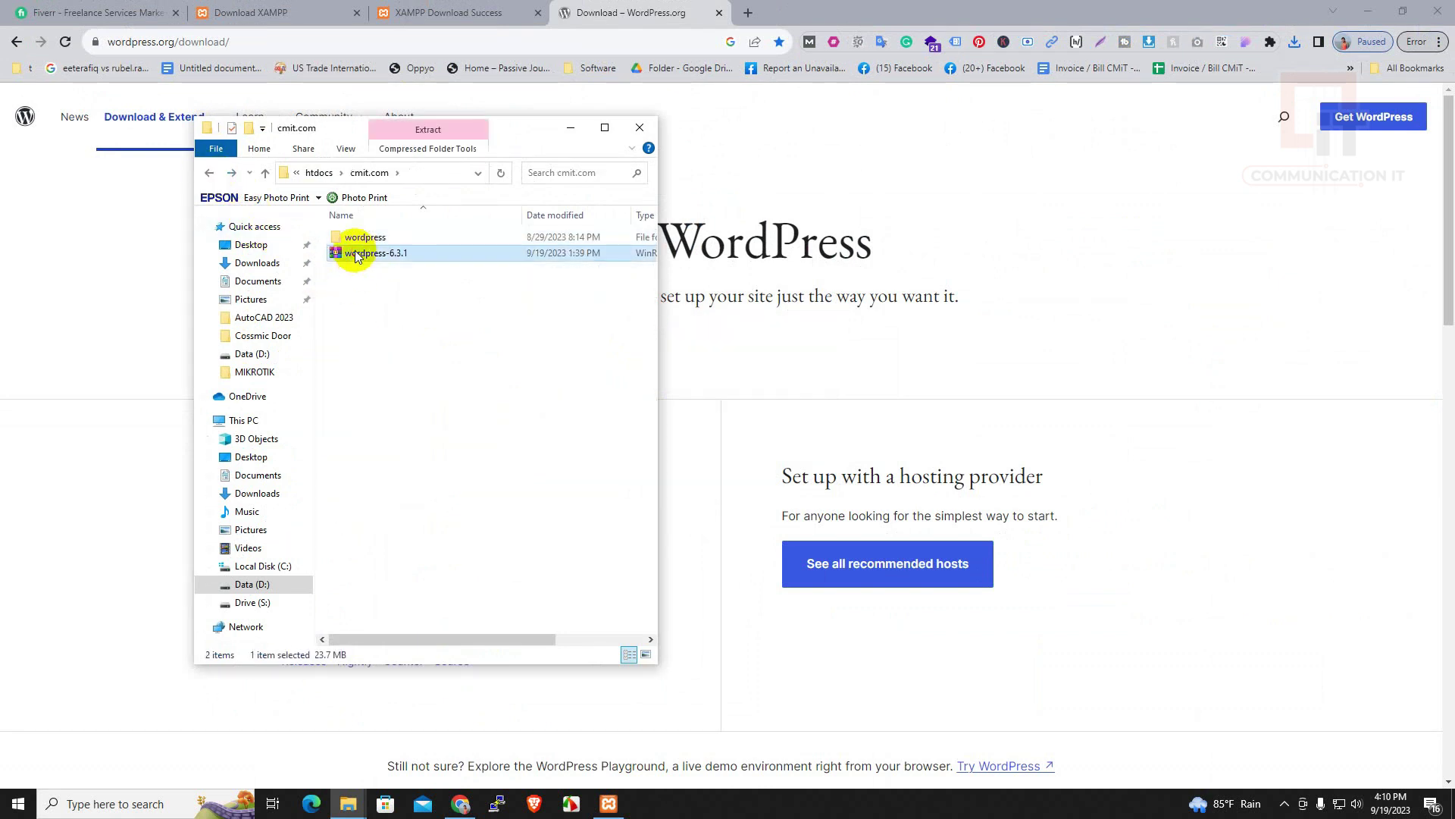
key("Delete")
Move all 19 files from the wordpress subfolder into cmit.com and delete the empty subfolder
left_click(357, 238)
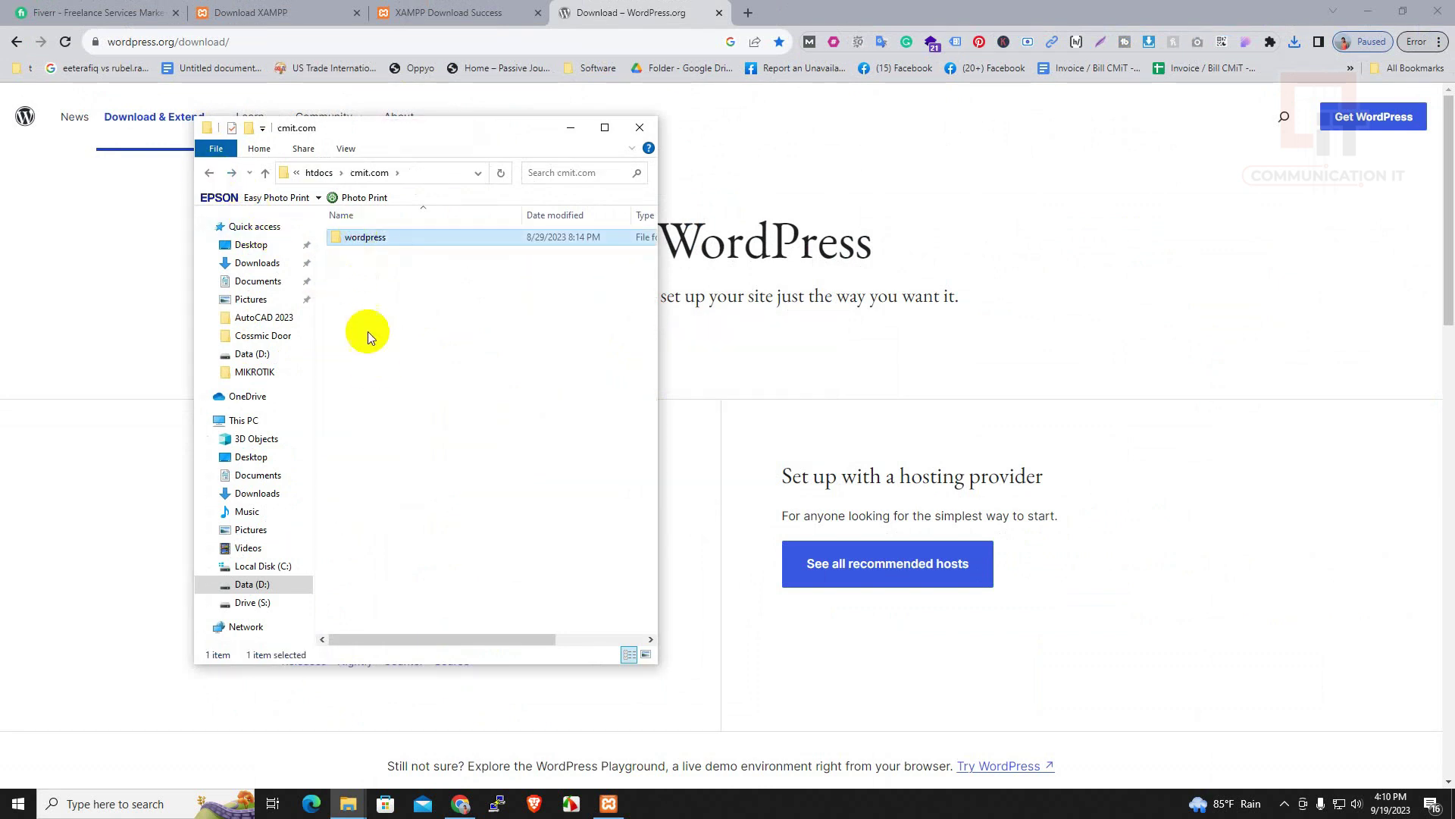
double_click(347, 239)
left_click_drag(374, 570, 355, 236)
right_click(356, 237)
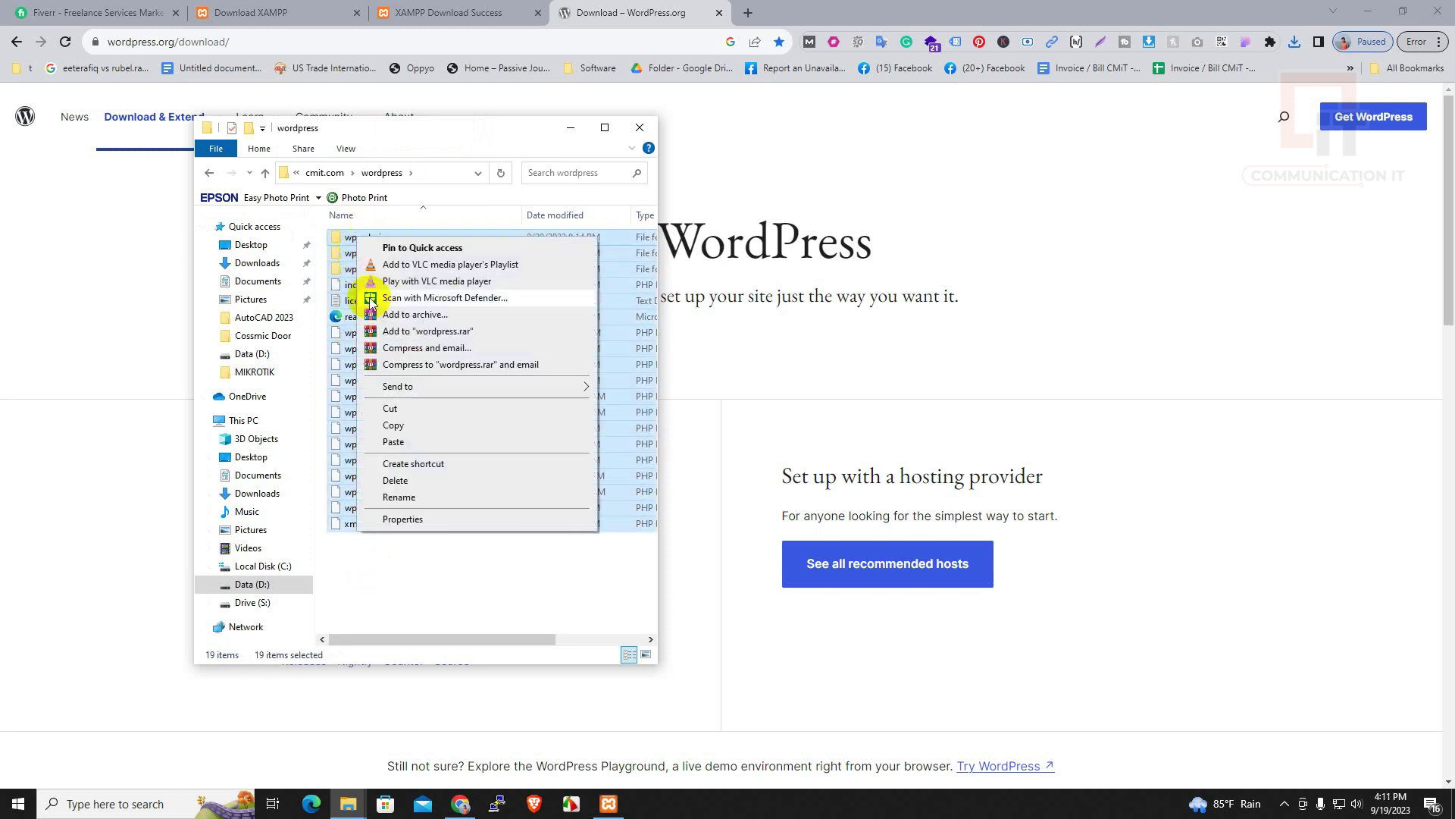
left_click(394, 411)
left_click(335, 175)
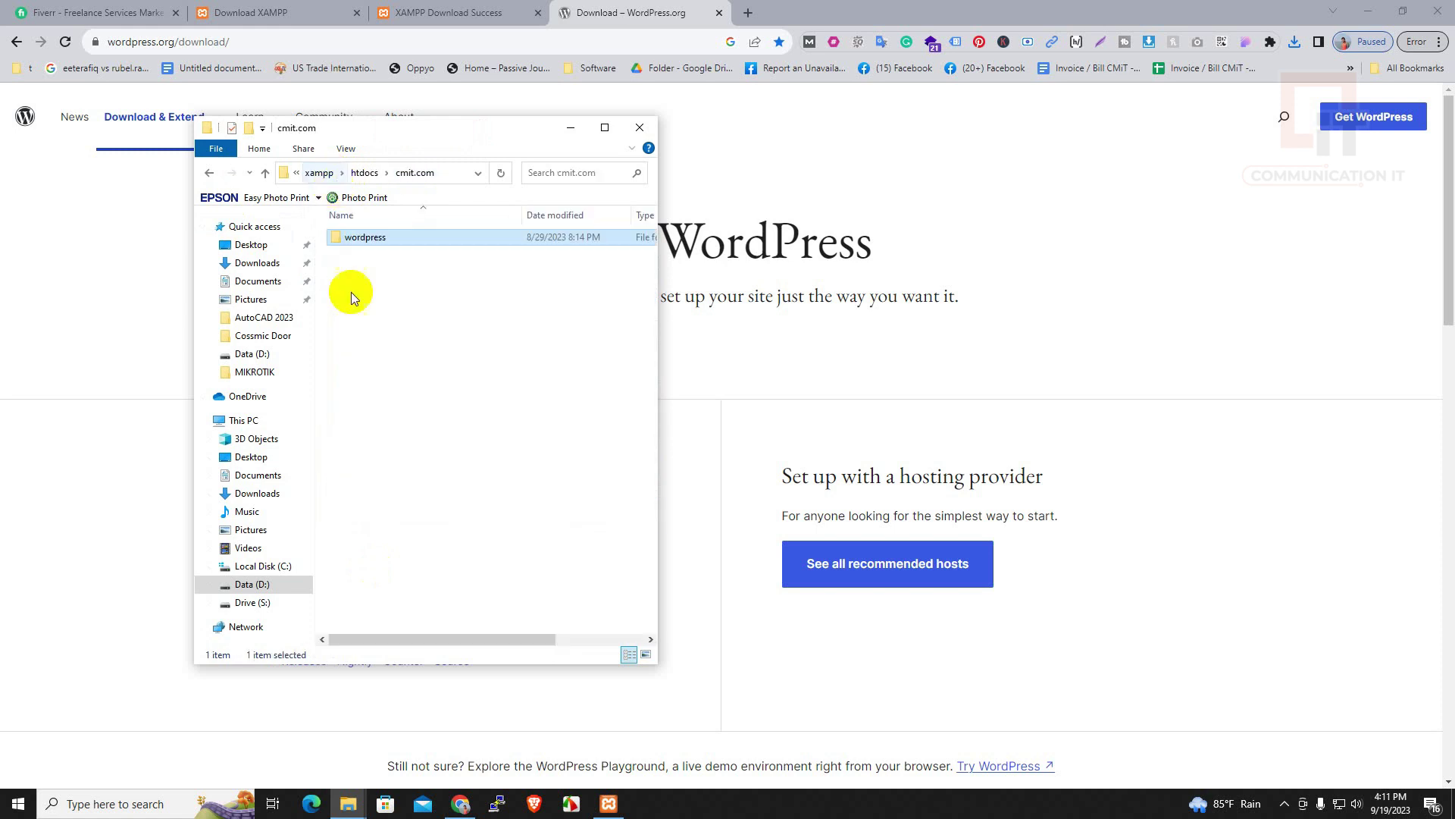
right_click(372, 355)
left_click(416, 458)
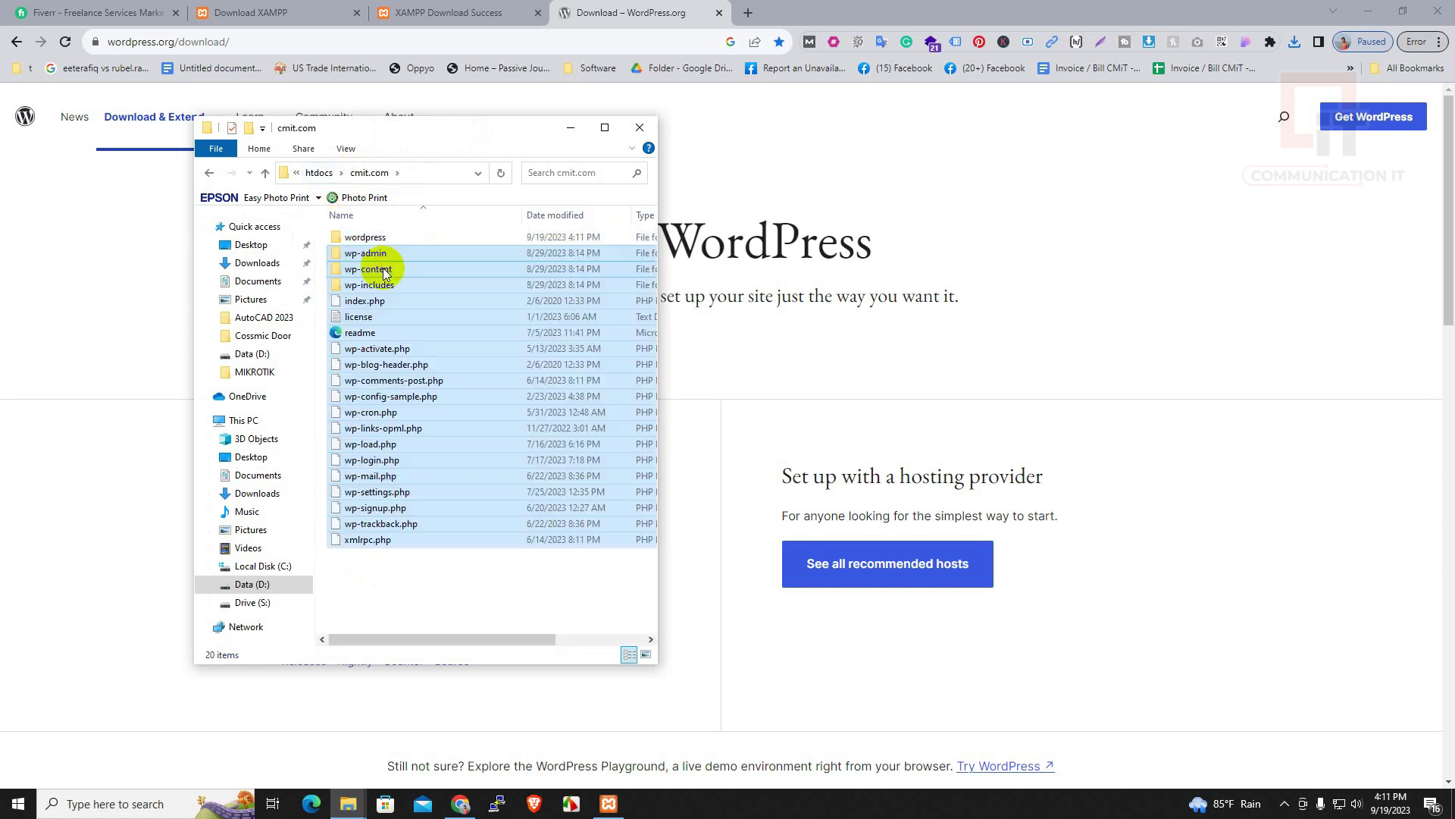
left_click(374, 240)
key("Delete")
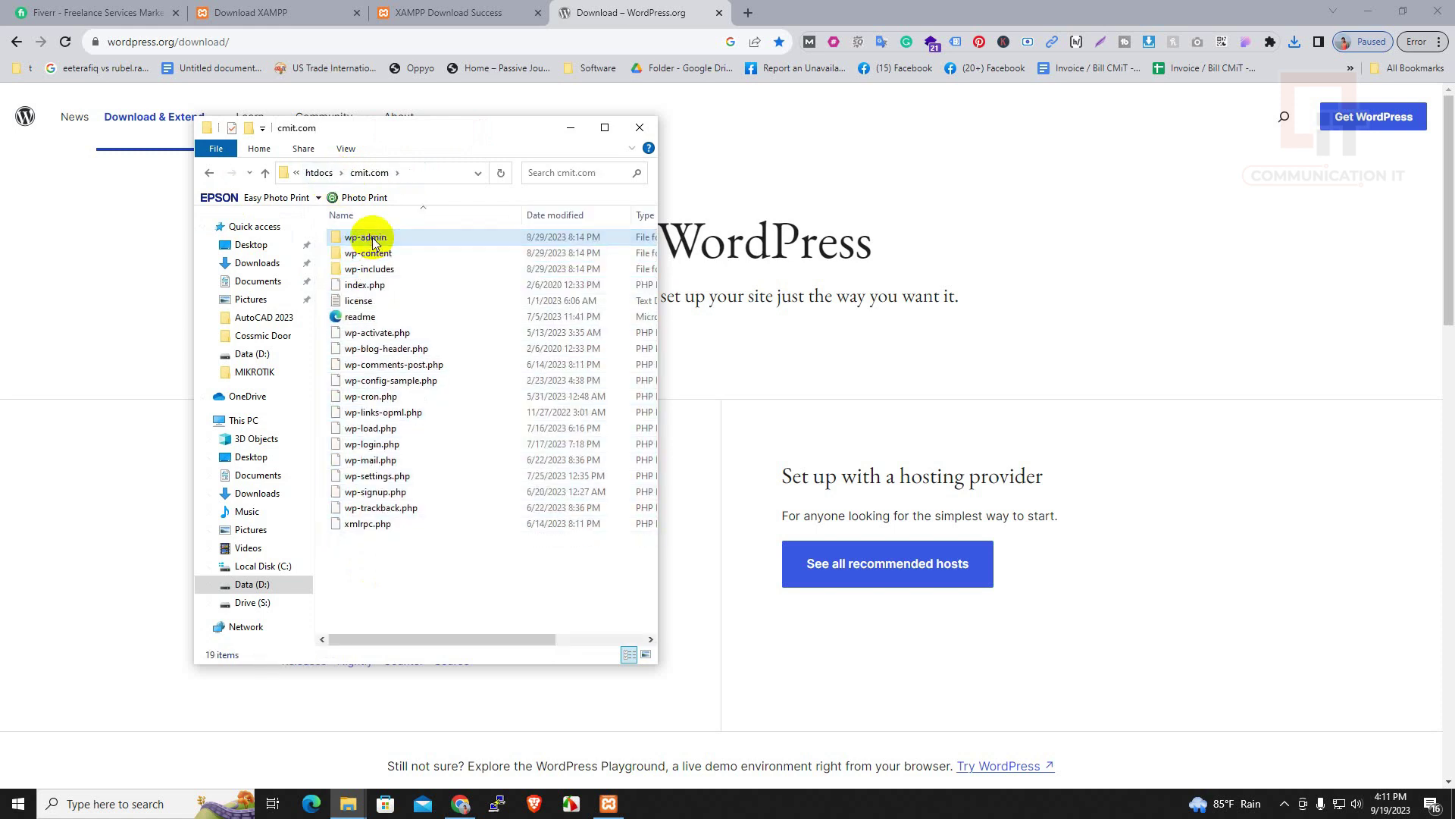
right_click(373, 239)
left_click(358, 589)
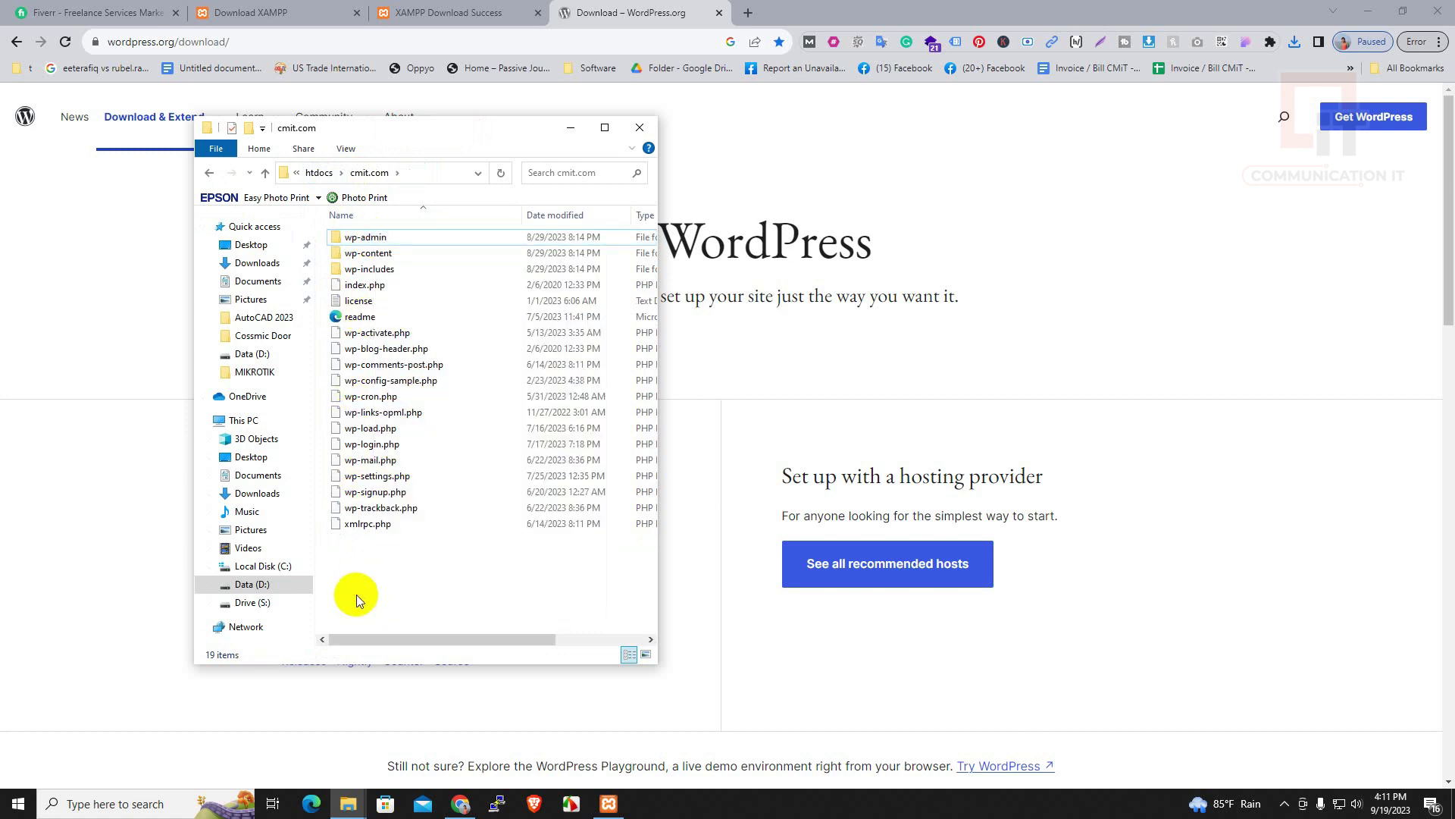
Open localhost/cmit.com in a new Chrome tab to launch WordPress setup
left_click(749, 13)
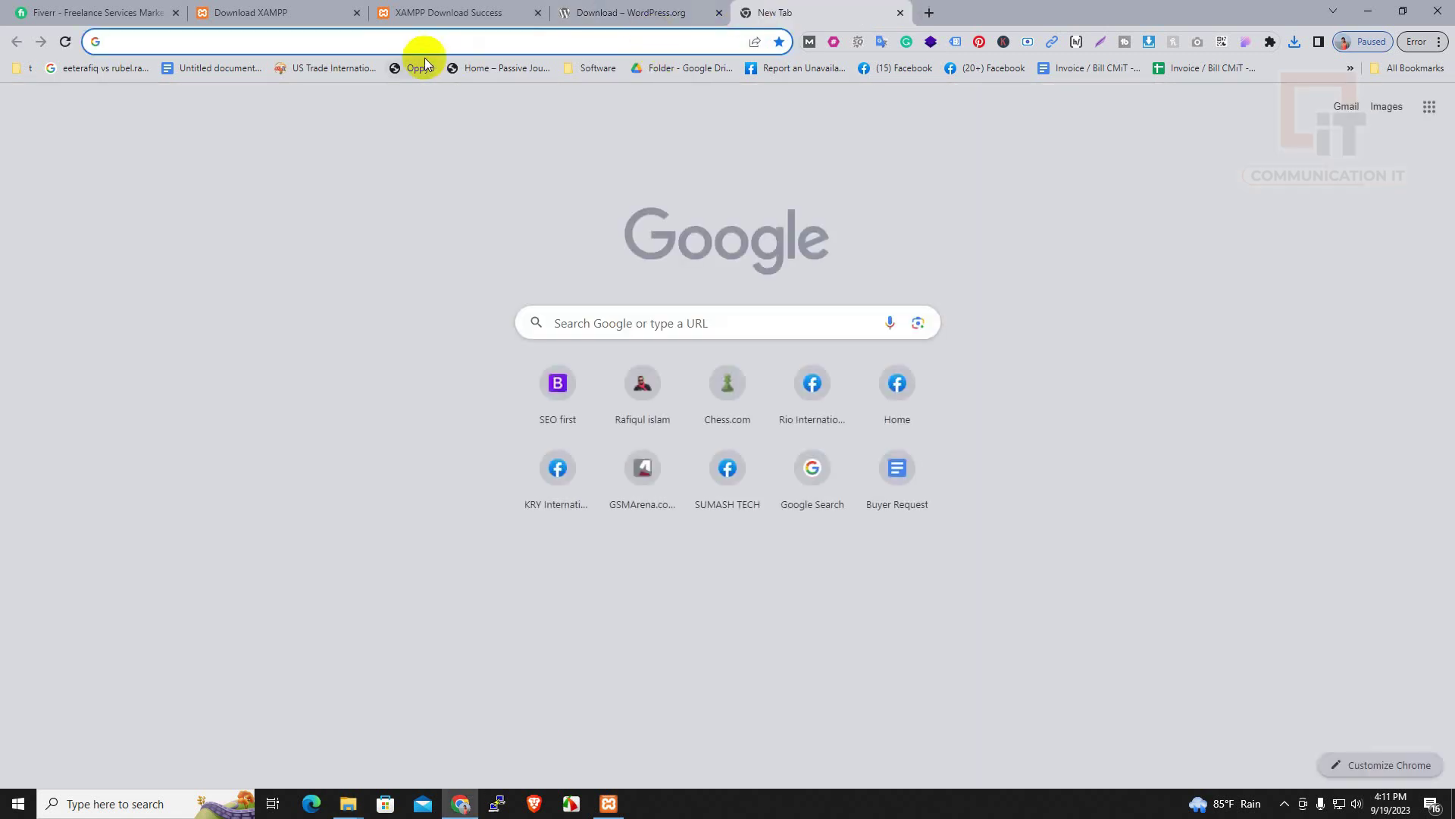
type("lo")
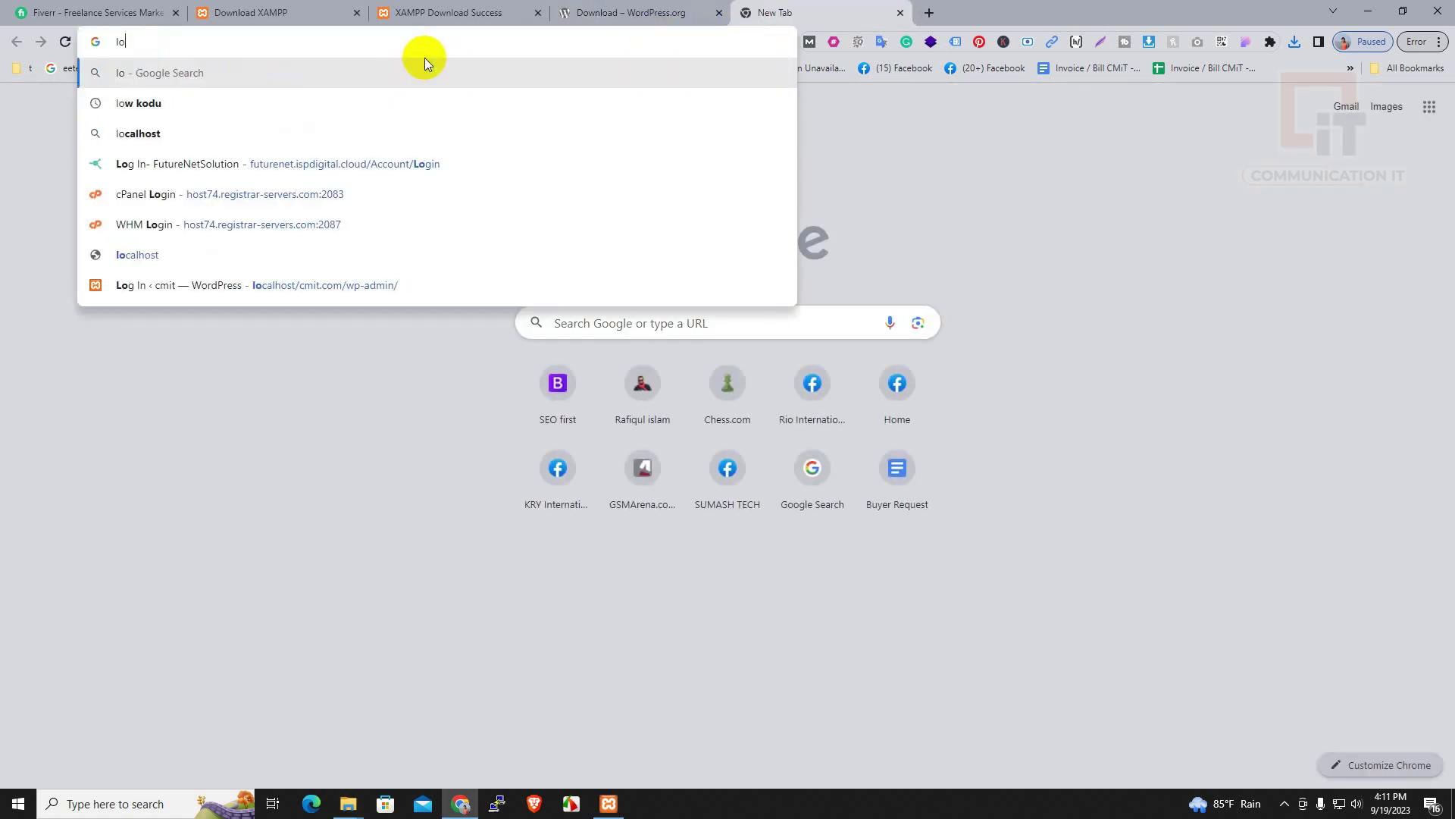
type("cal")
key("Right")
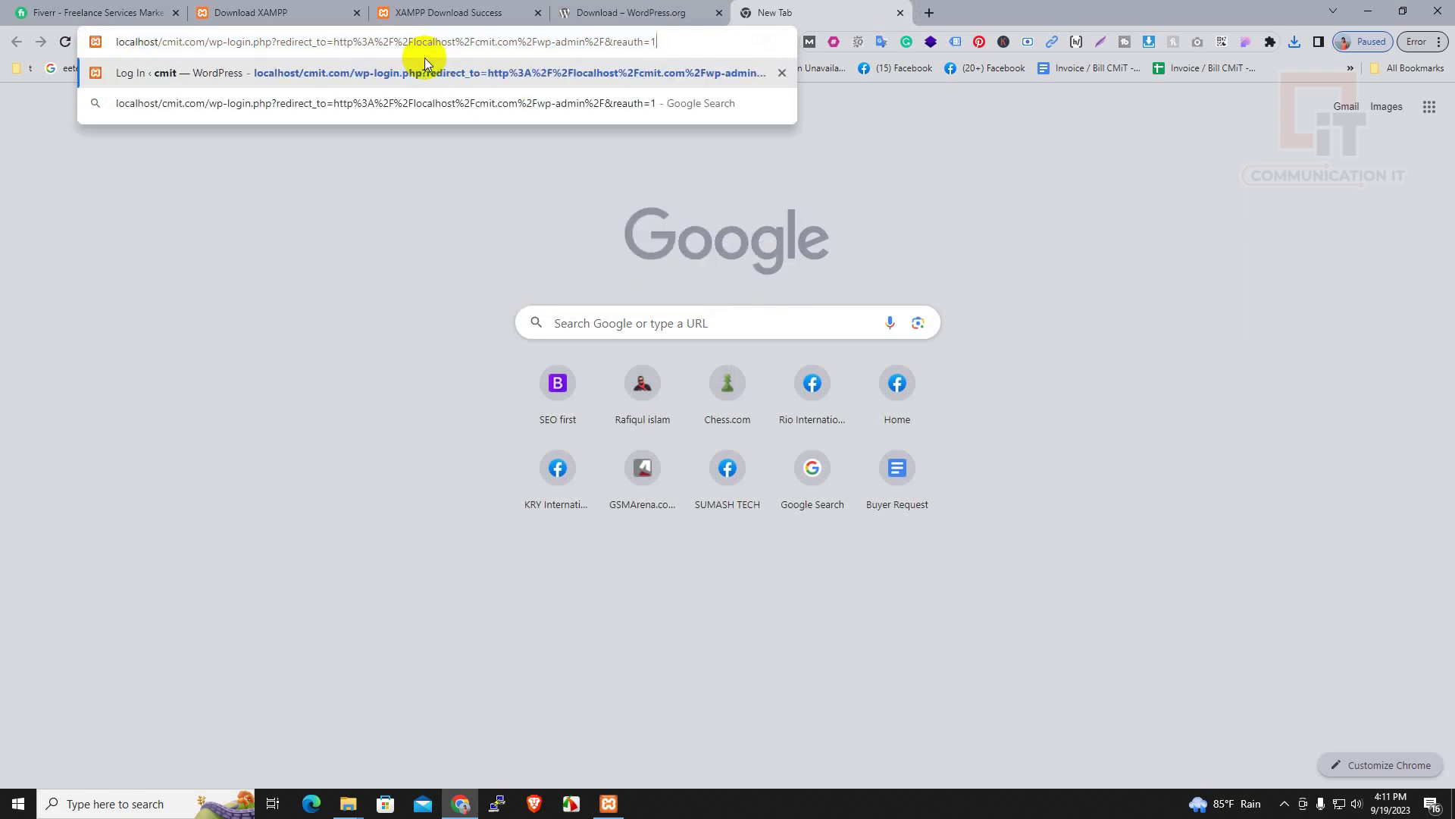
key("BackSpace")
key("BackSpace")
key("BackSpace")
key("BackSpace")
key("BackSpace")
key("BackSpace")
key("BackSpace")
key("BackSpace")
key("BackSpace")
key("BackSpace")
key("BackSpace")
key("BackSpace")
key("BackSpace")
key("BackSpace")
key("BackSpace")
key("BackSpace")
key("BackSpace")
key("BackSpace")
key("BackSpace")
key("BackSpace")
key("BackSpace")
key("BackSpace")
key("BackSpace")
key("BackSpace")
key("BackSpace")
key("BackSpace")
key("BackSpace")
key("BackSpace")
key("BackSpace")
key("BackSpace")
key("BackSpace")
key("BackSpace")
key("BackSpace")
key("BackSpace")
key("BackSpace")
key("BackSpace")
key("BackSpace")
key("BackSpace")
key("BackSpace")
key("BackSpace")
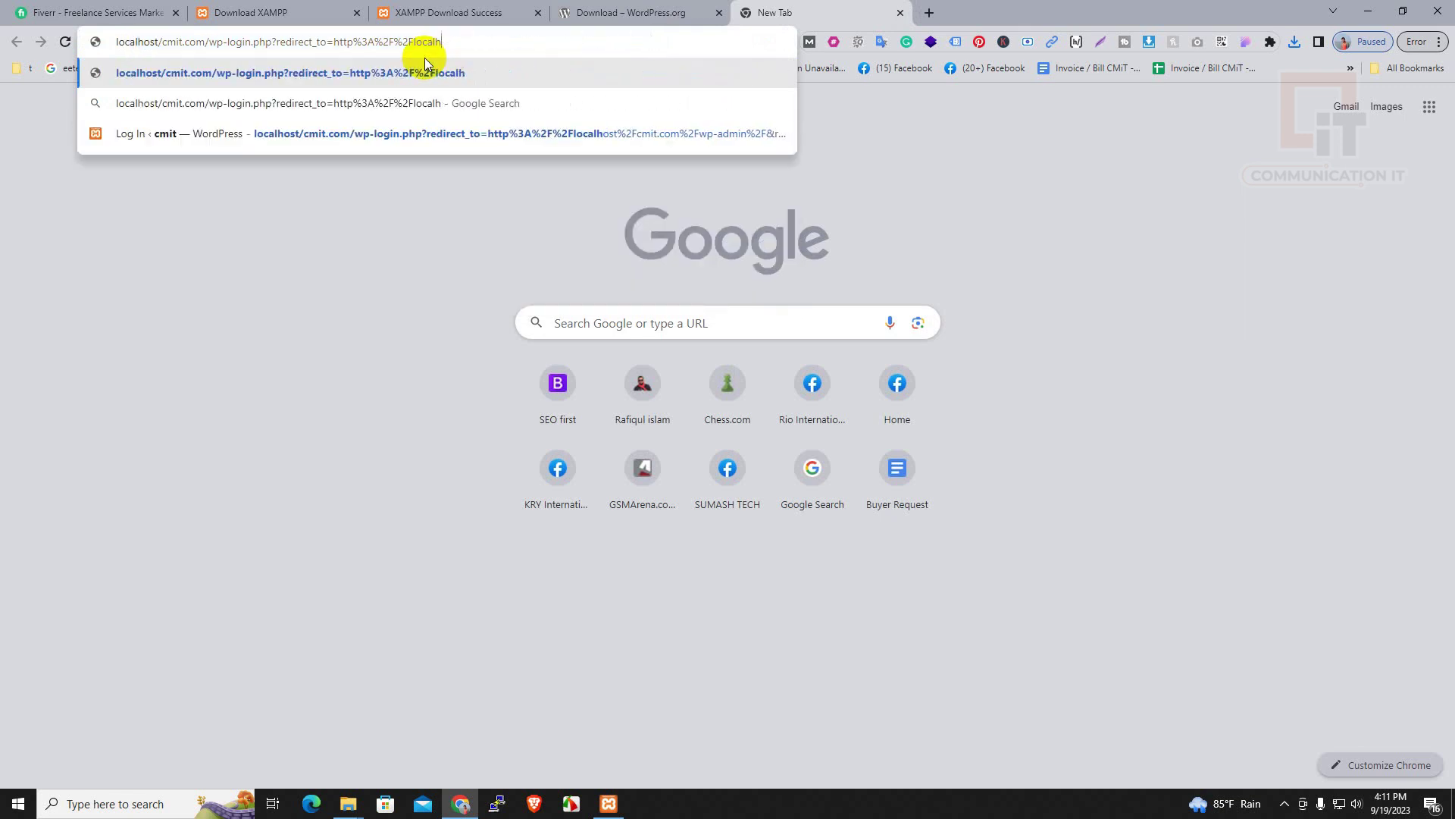
key("BackSpace")
key("BackSpace")
key("BackSpace")
key("BackSpace")
key("BackSpace")
key("BackSpace")
key("BackSpace")
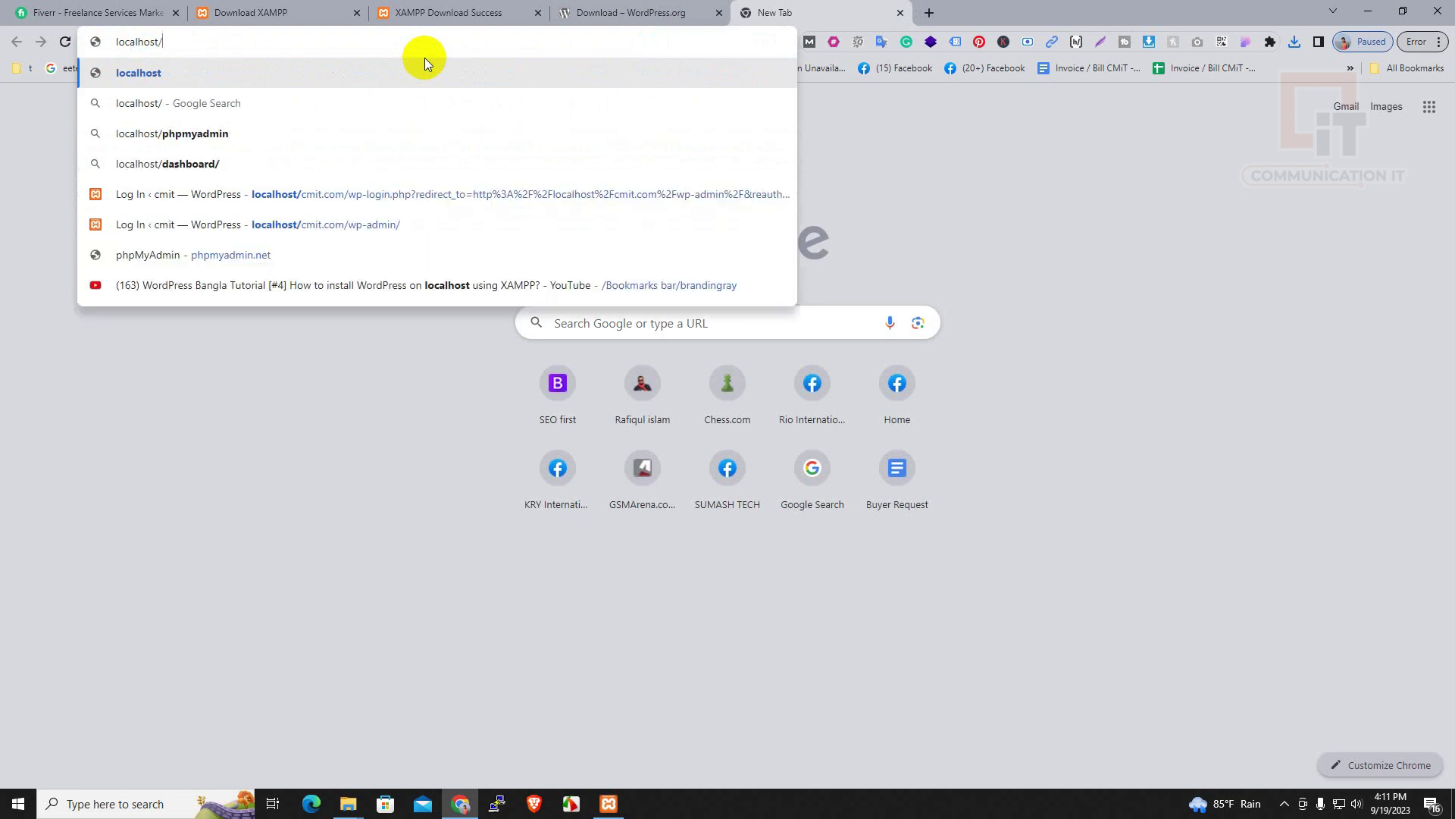
key("Return")
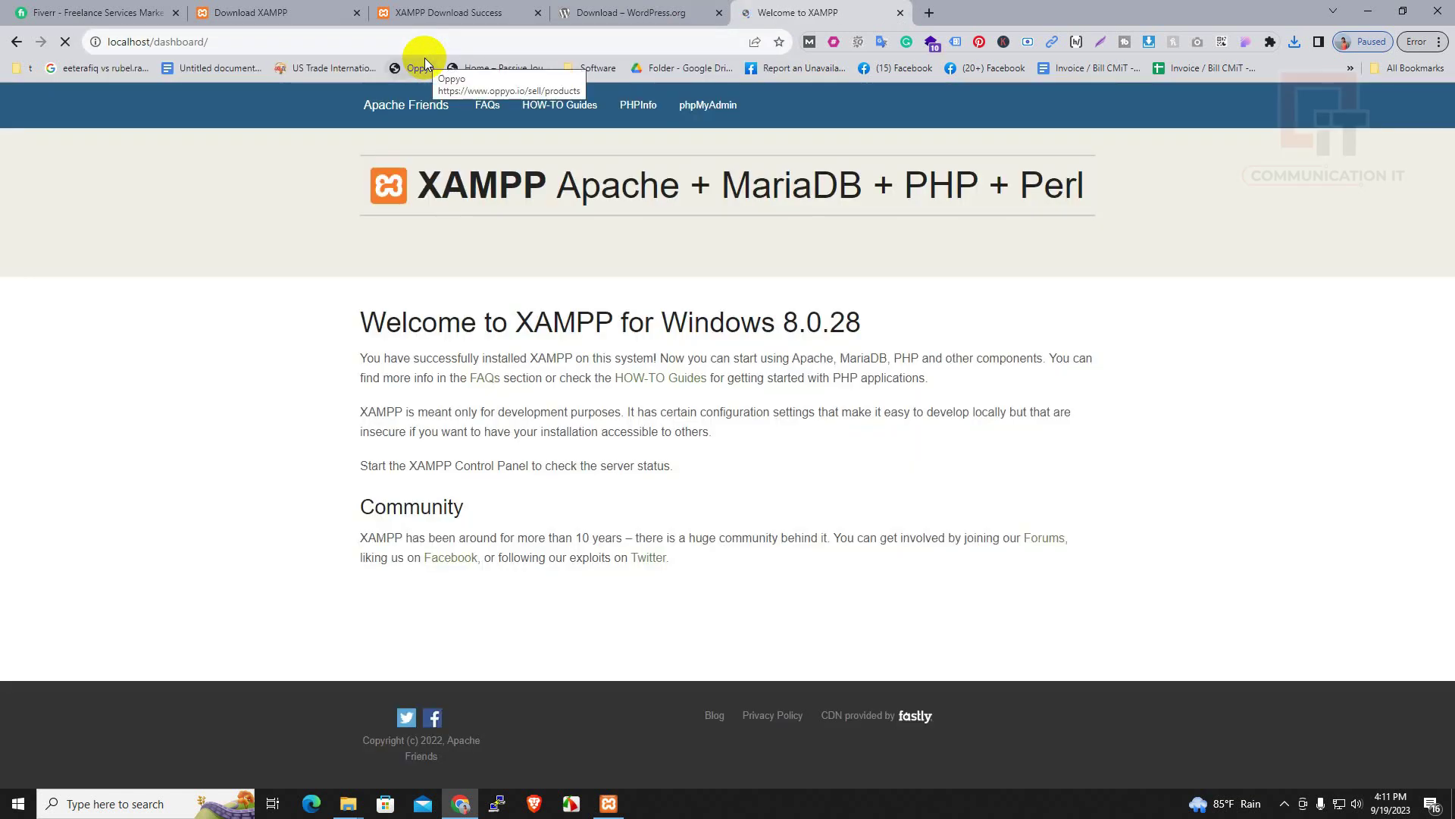
left_click(219, 46)
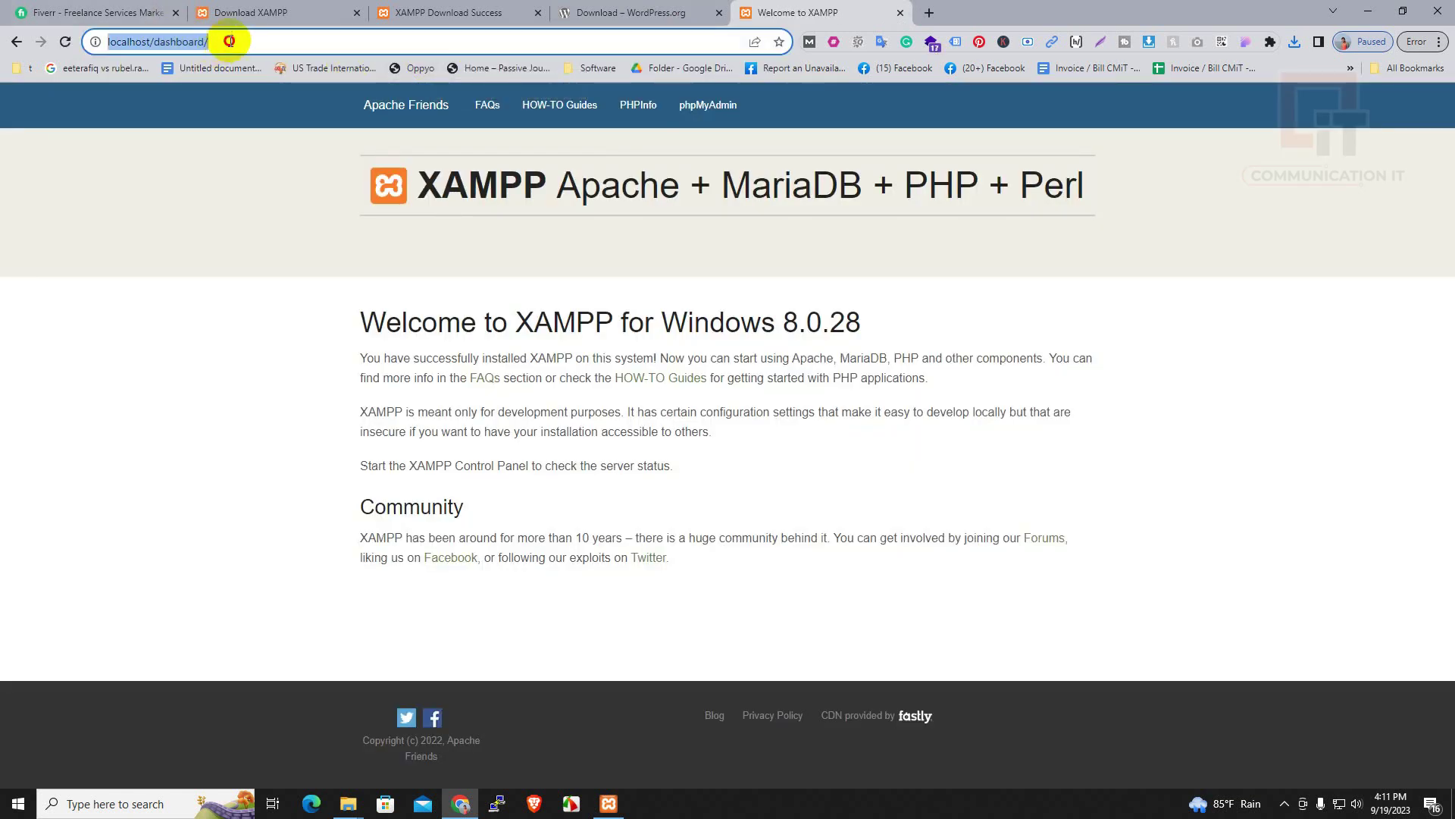
key("BackSpace")
key("BackSpace")
key("BackSpace")
key("BackSpace")
key("BackSpace")
key("BackSpace")
key("BackSpace")
key("BackSpace")
key("BackSpace")
key("BackSpace")
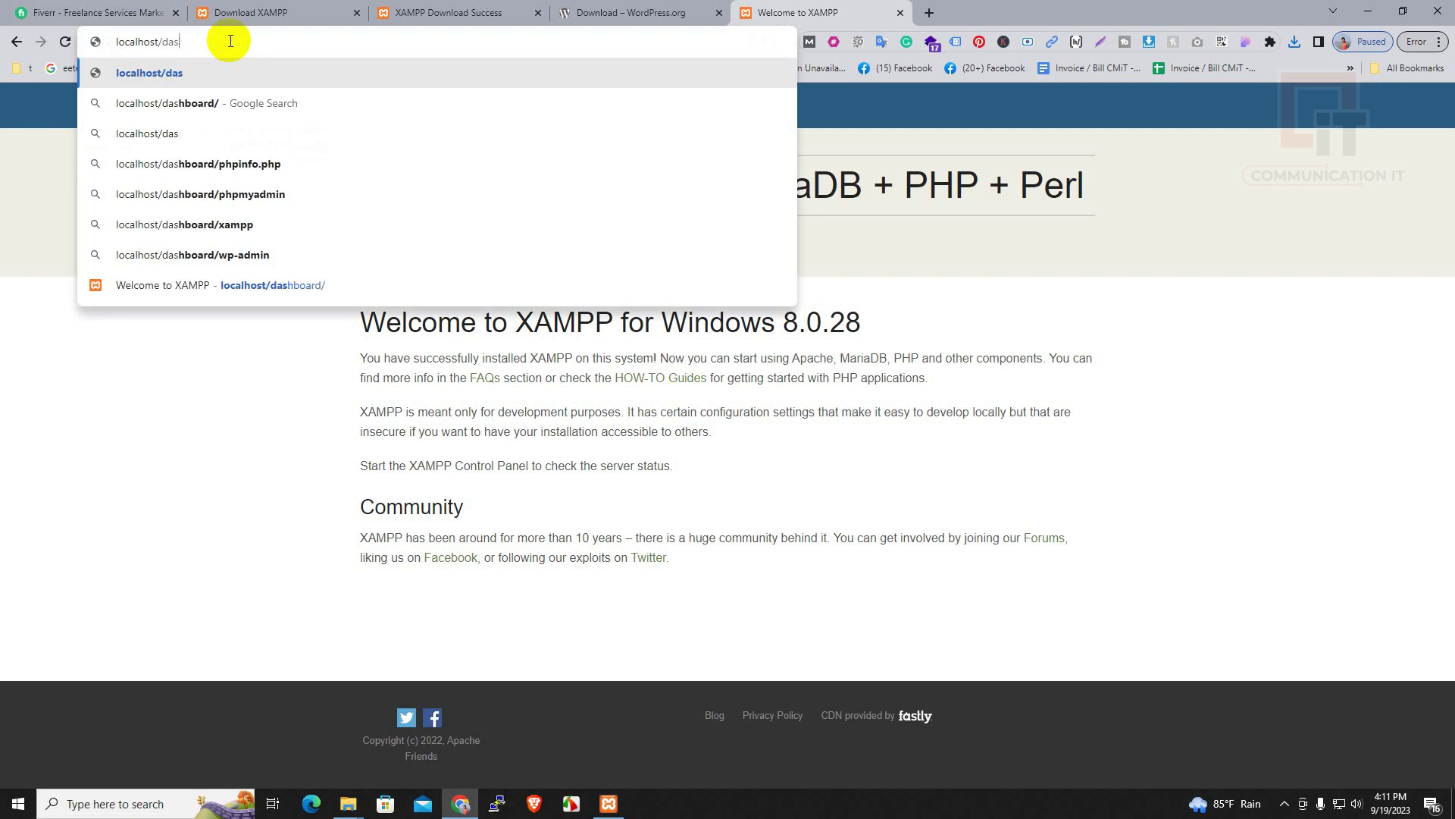
type("cmit.com")
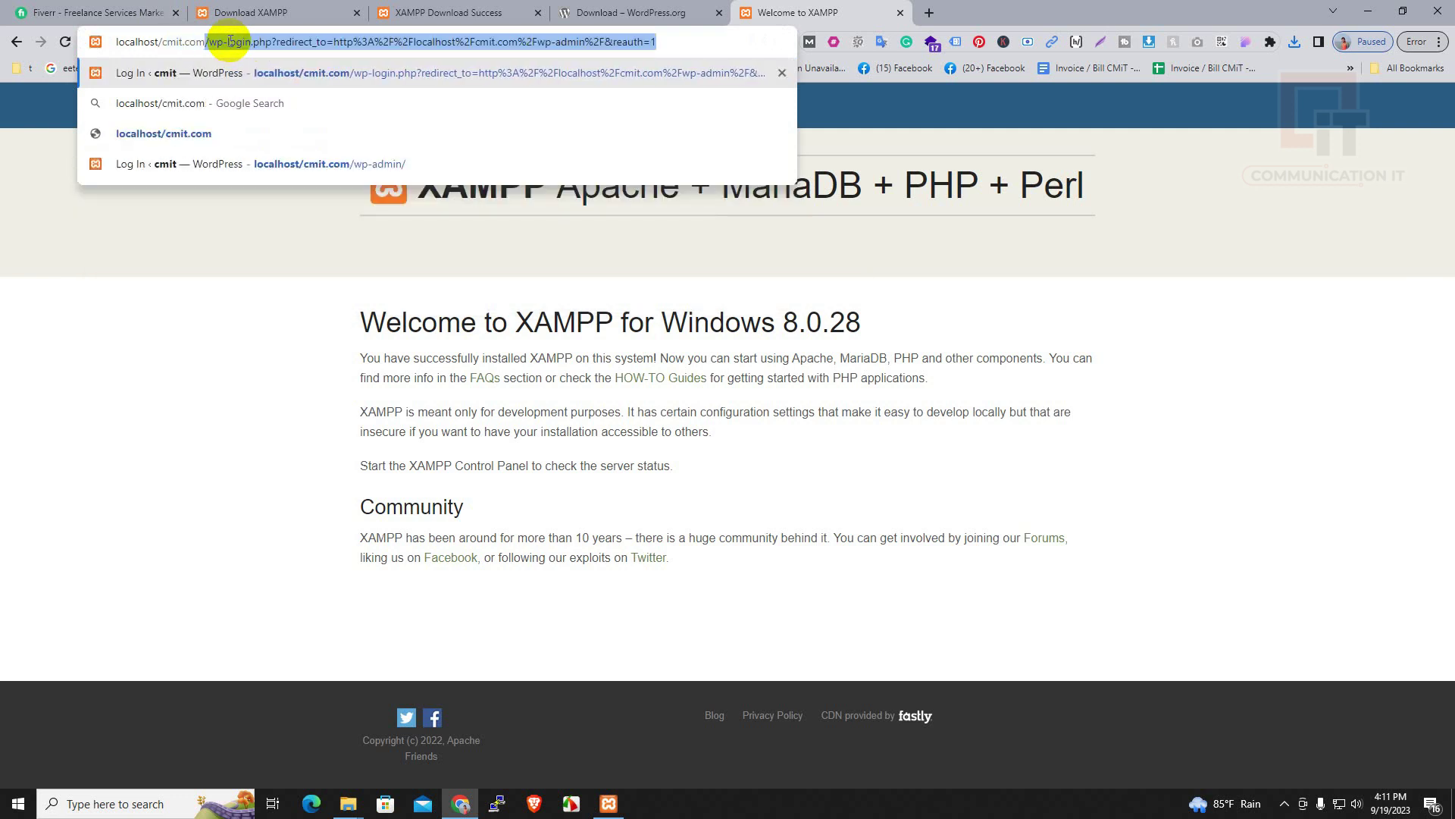
key("Delete")
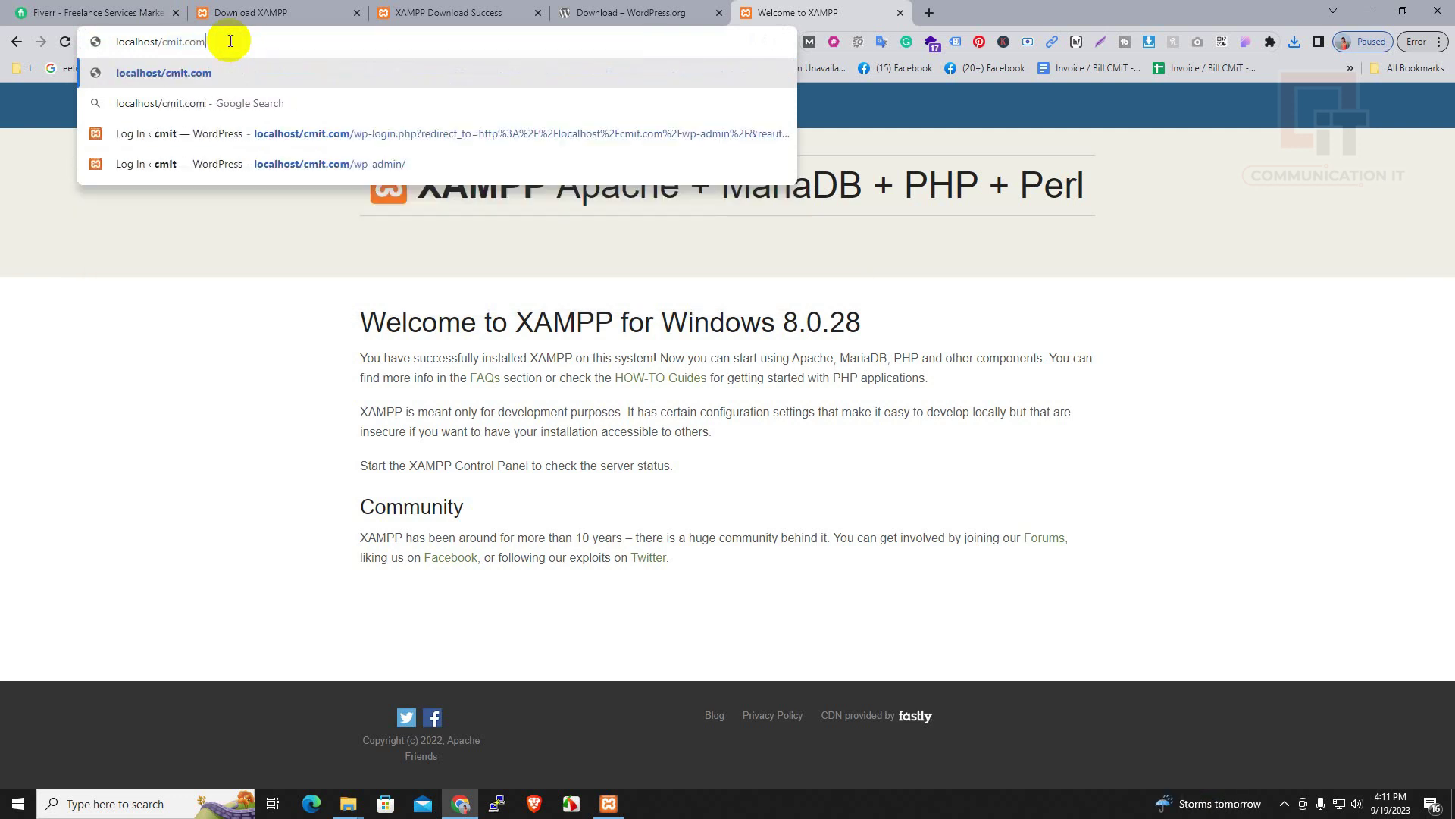
key("Return")
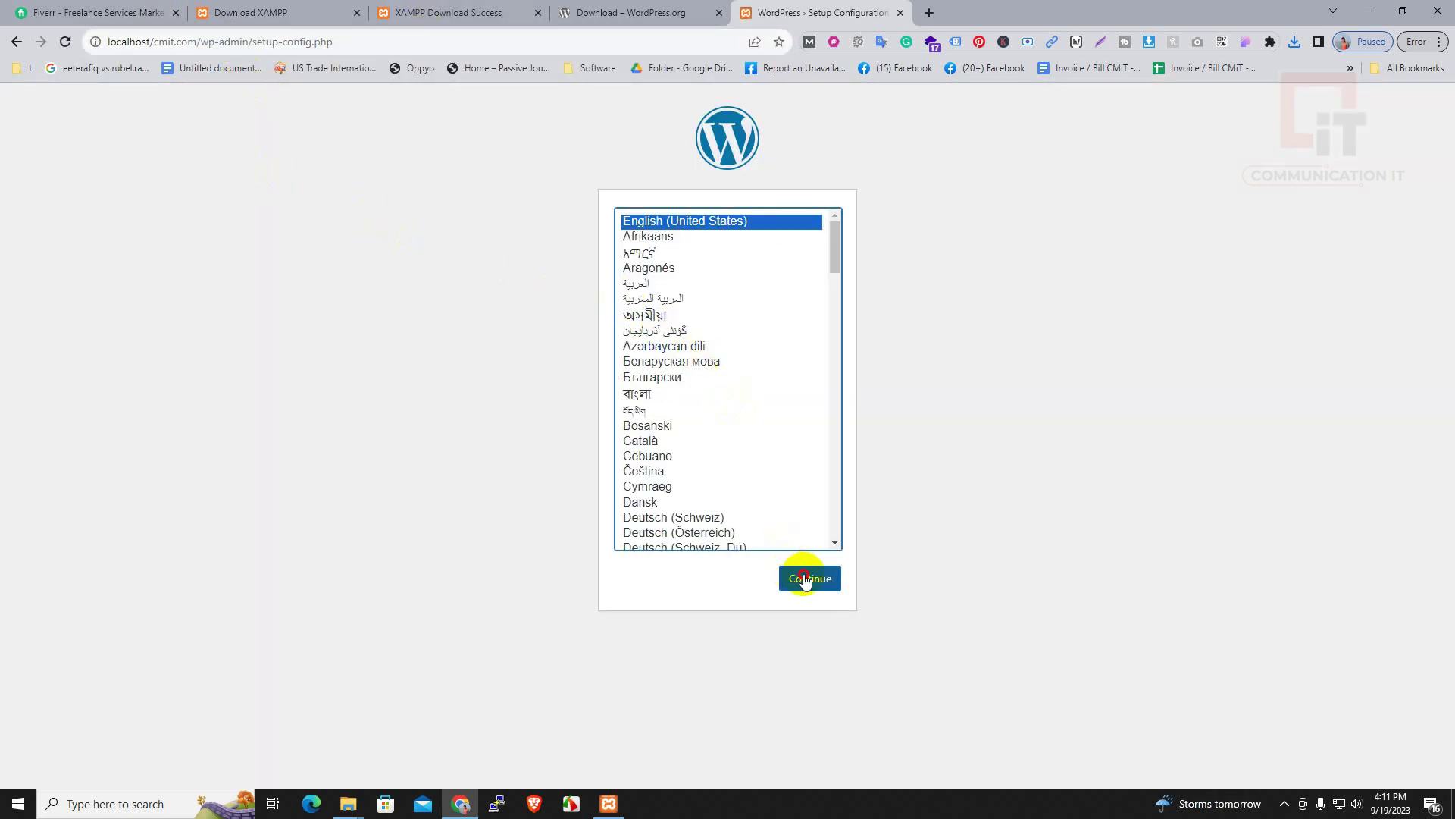
Continue to the database connection form, step through its fields, then open a blank tab
left_click(803, 576)
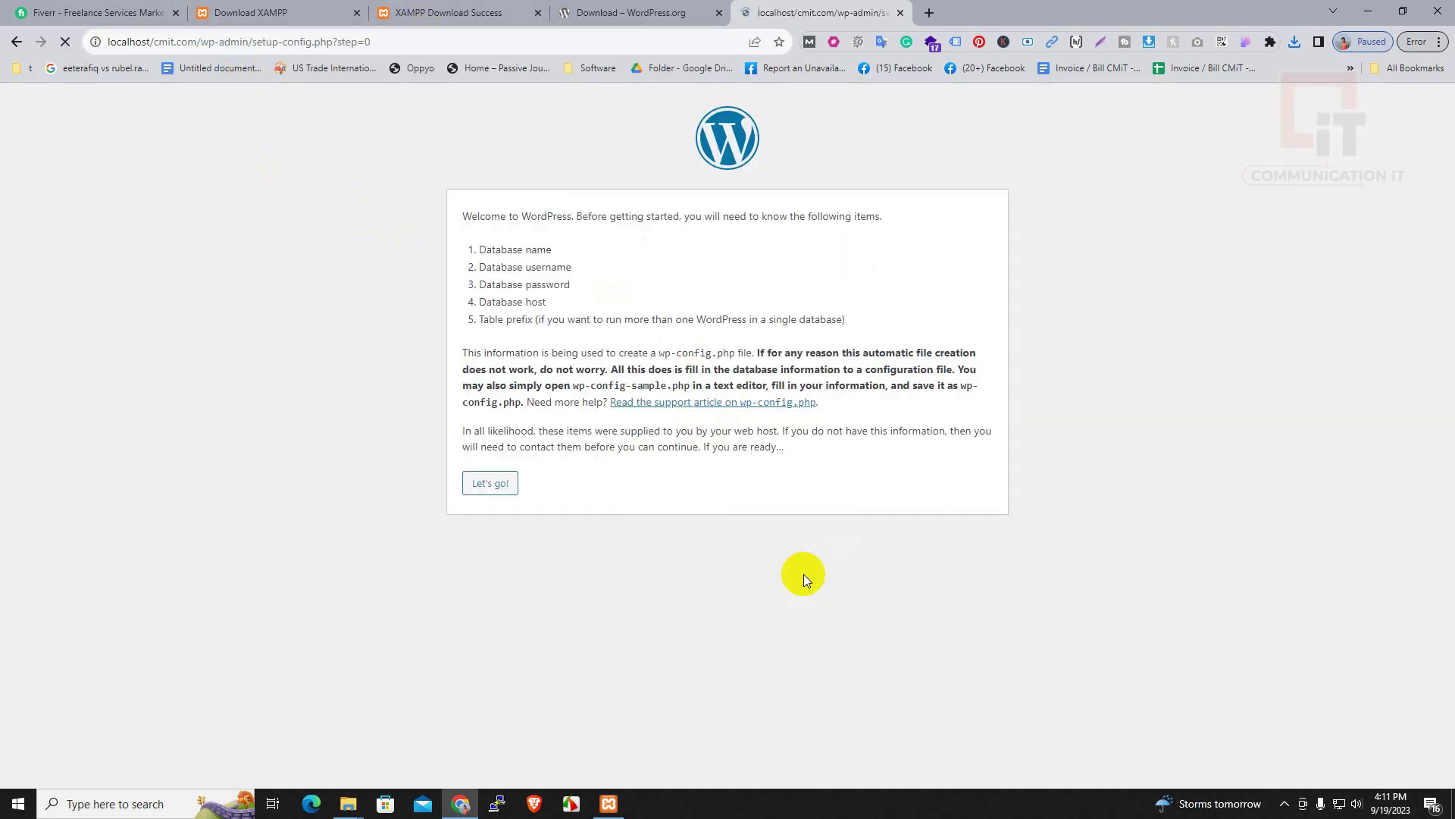
left_click(488, 484)
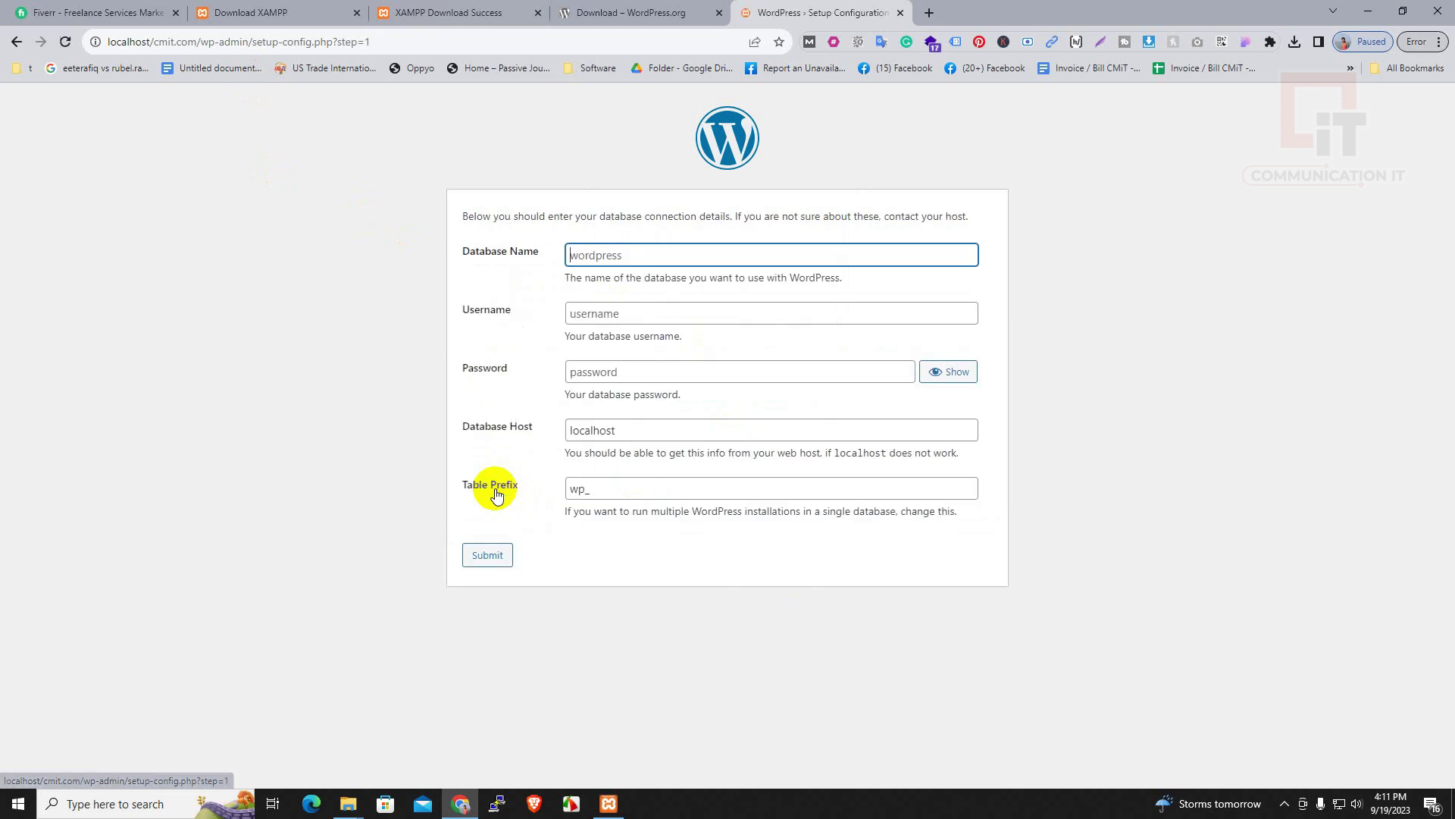
left_click(634, 313)
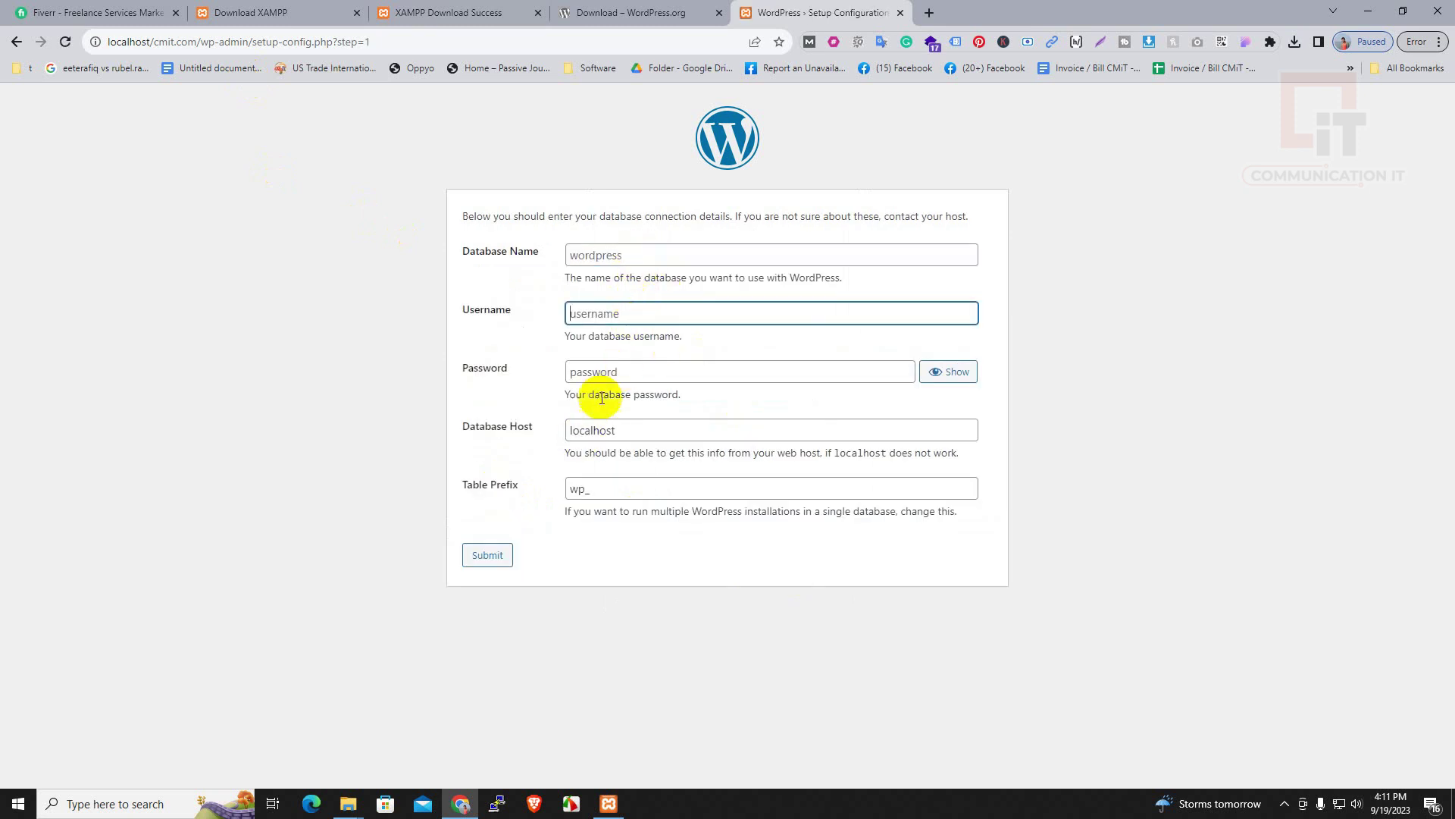
left_click(604, 371)
left_click(614, 430)
left_click(609, 488)
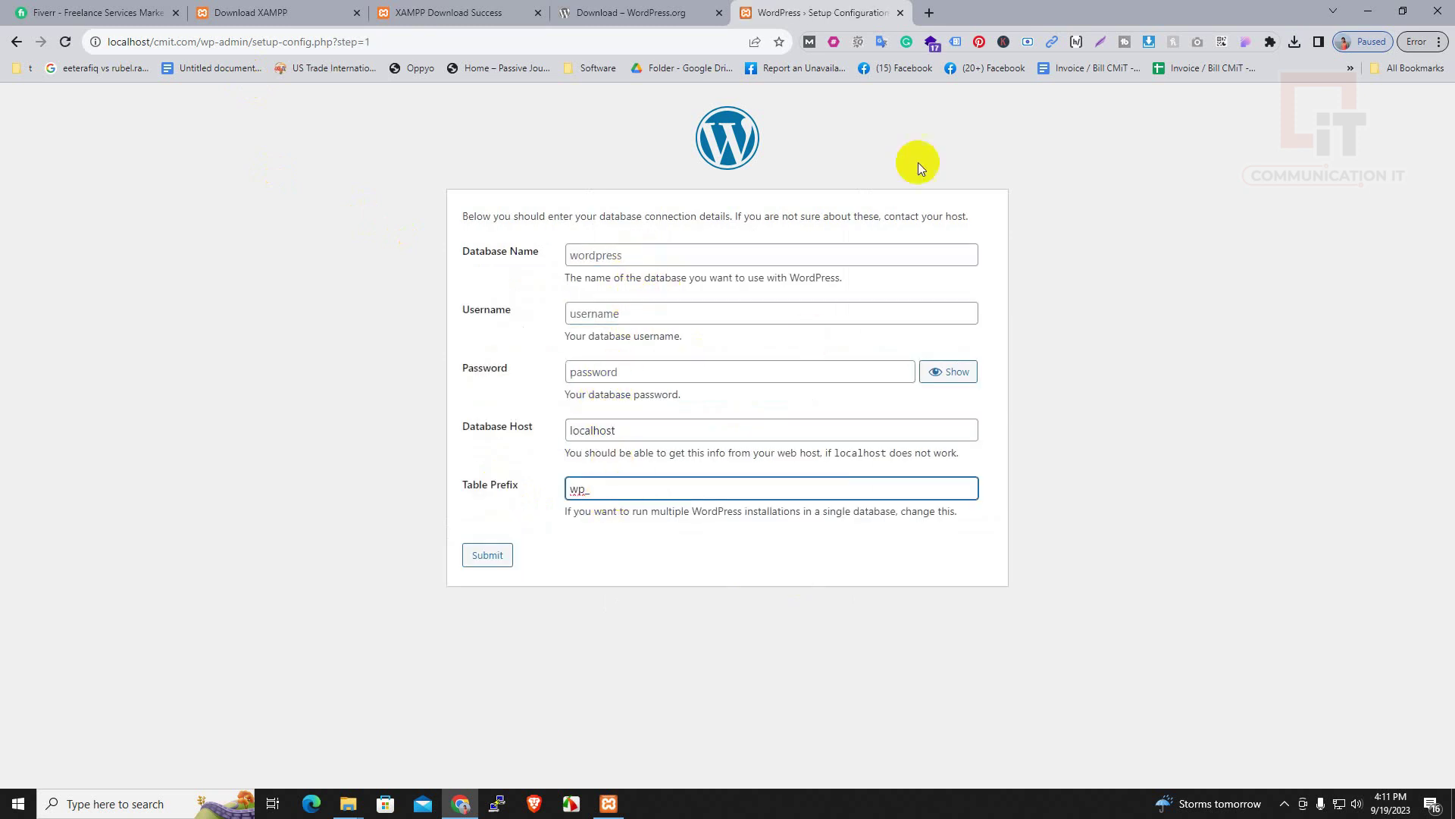
left_click(930, 13)
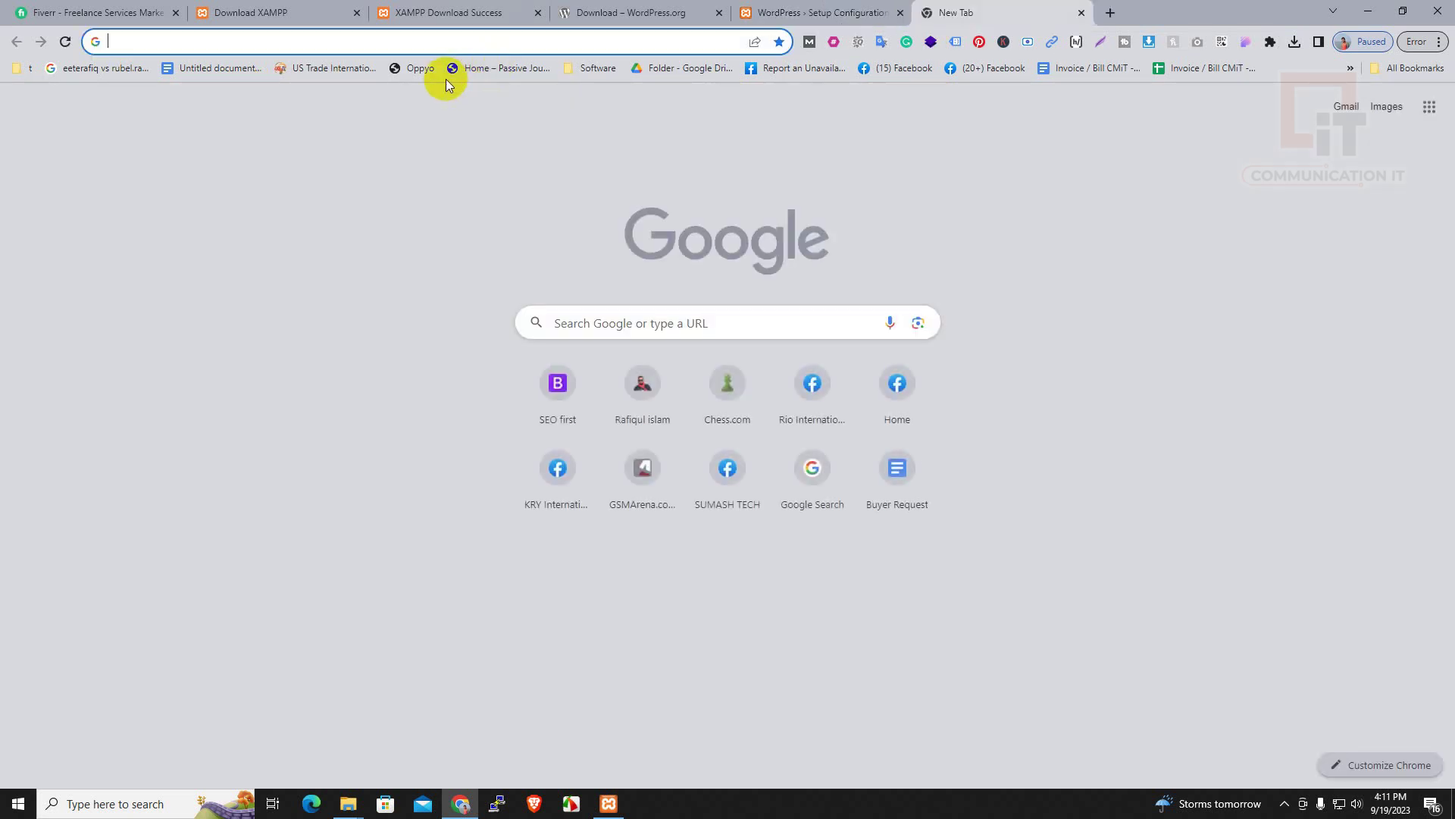
Load phpMyAdmin at localhost/phpmyadmin
type("localhost")
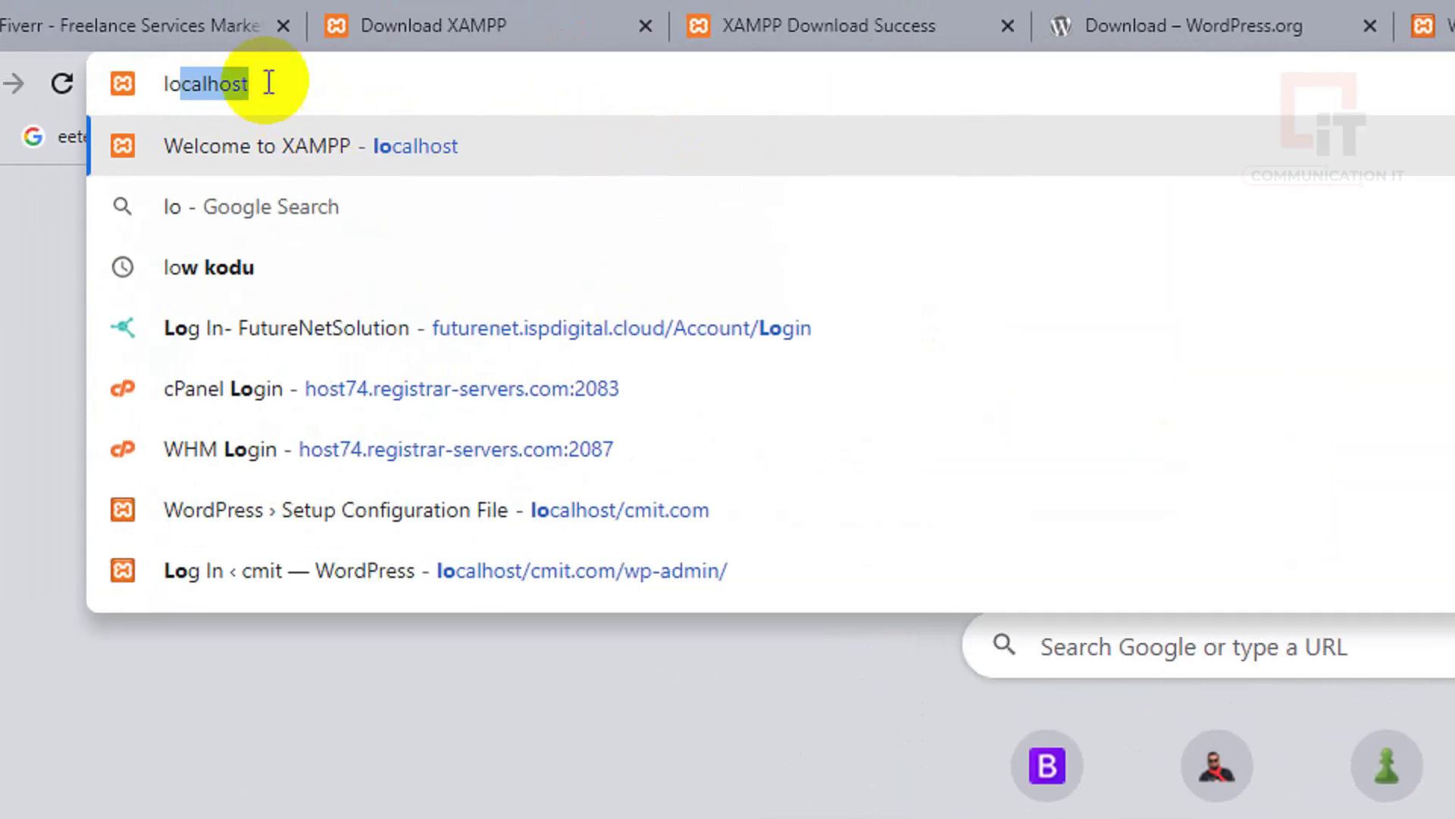
left_click(167, 41)
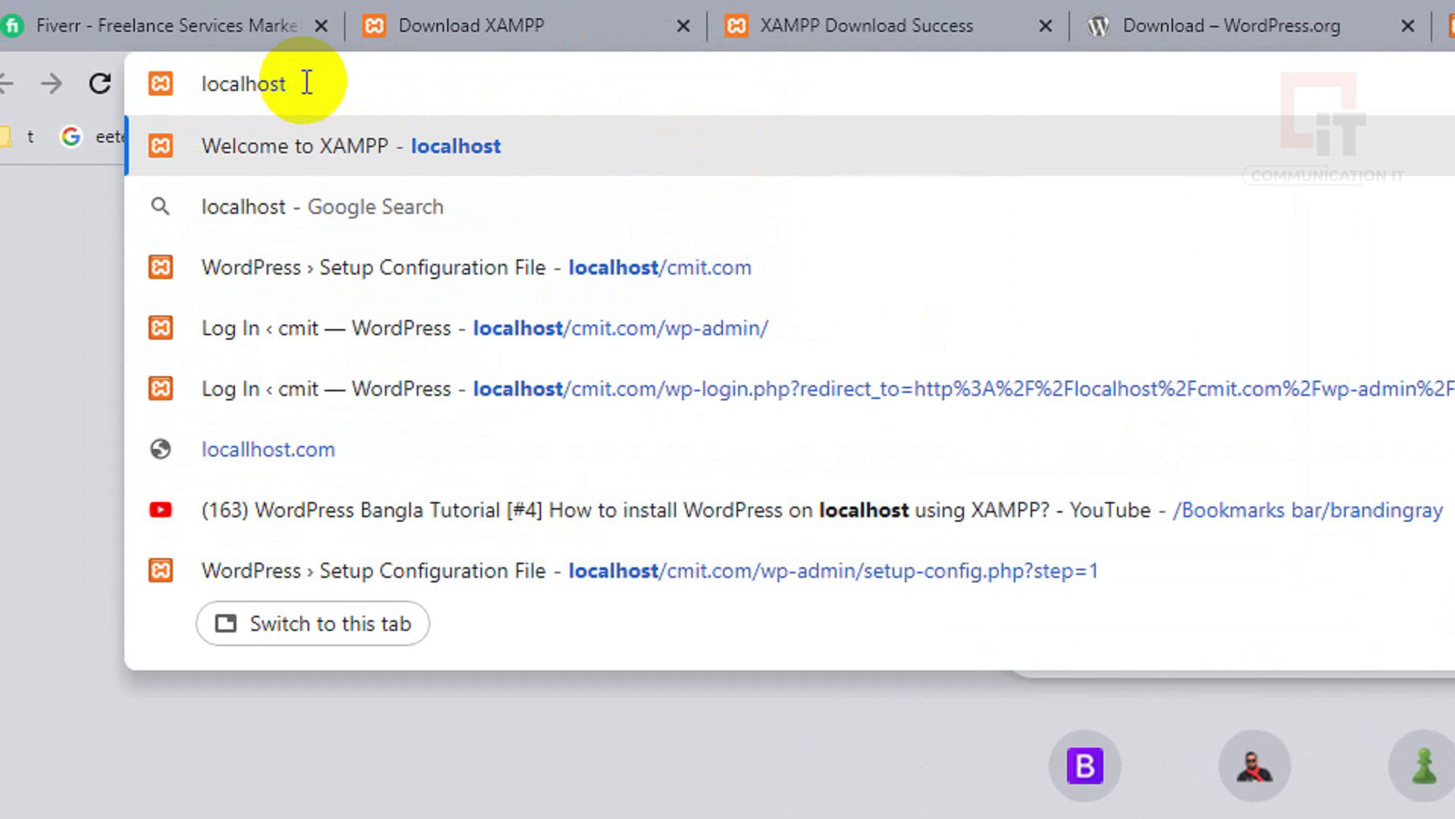
type("/php")
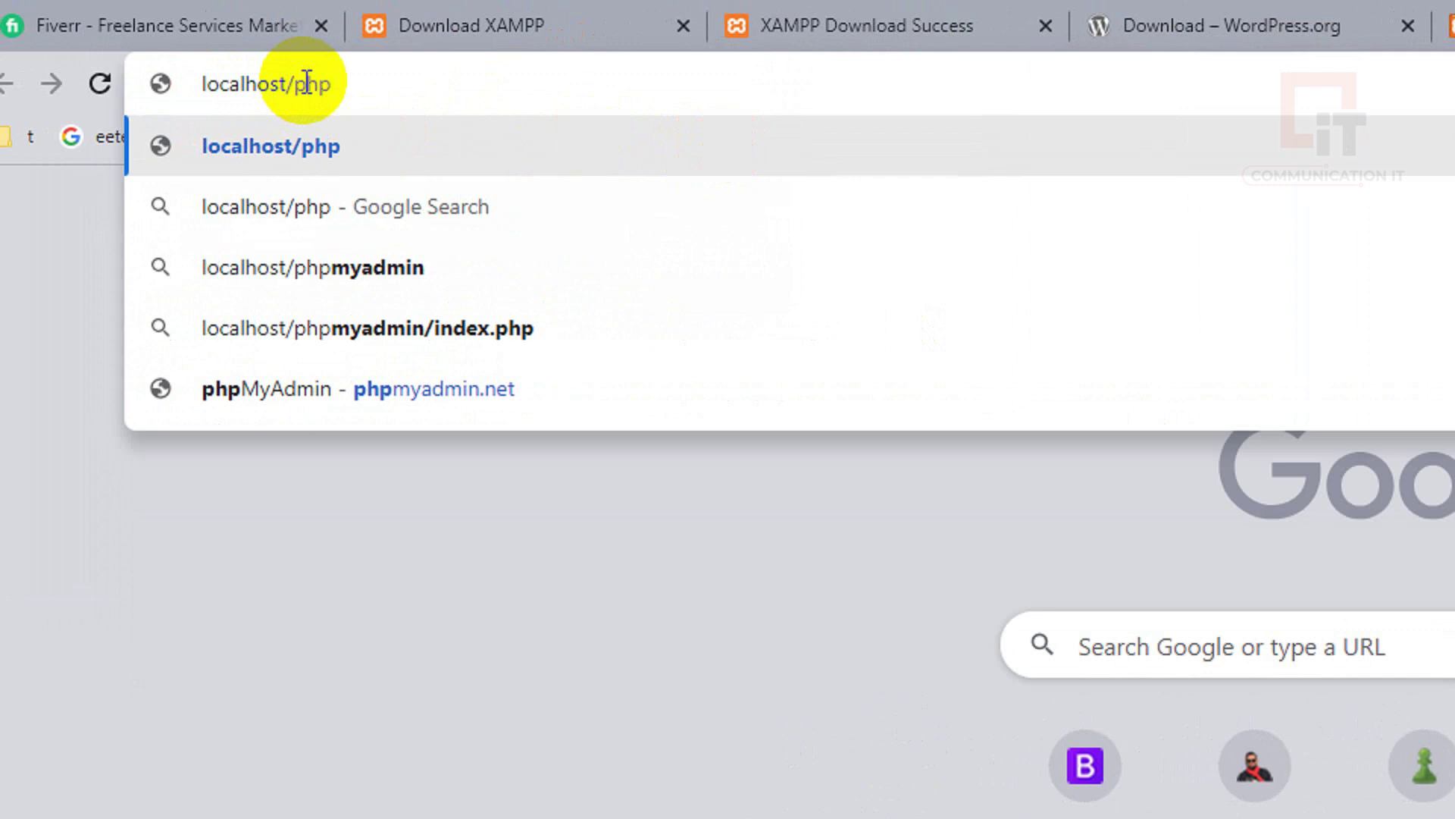
type("myadmin")
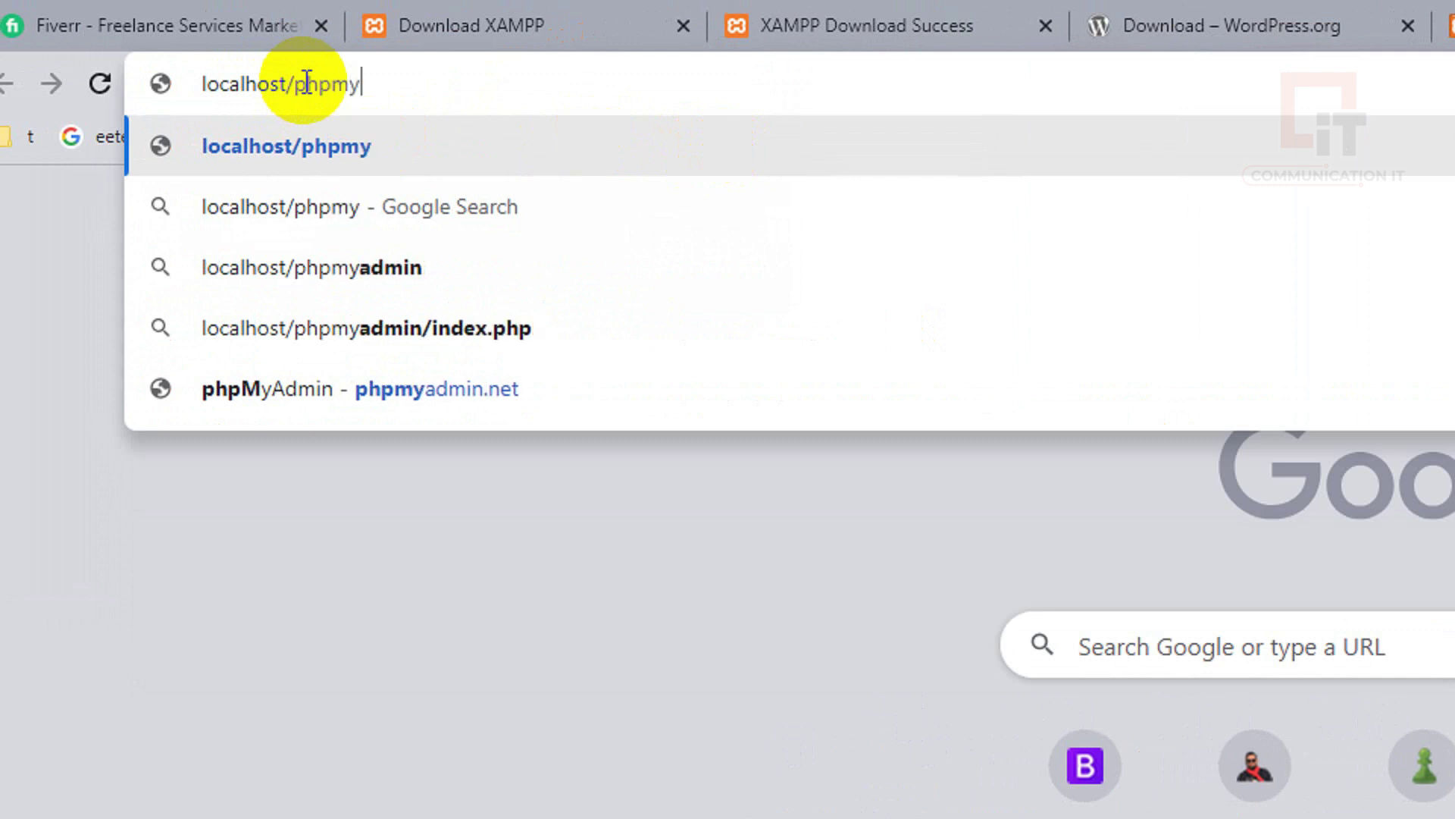
key("Return")
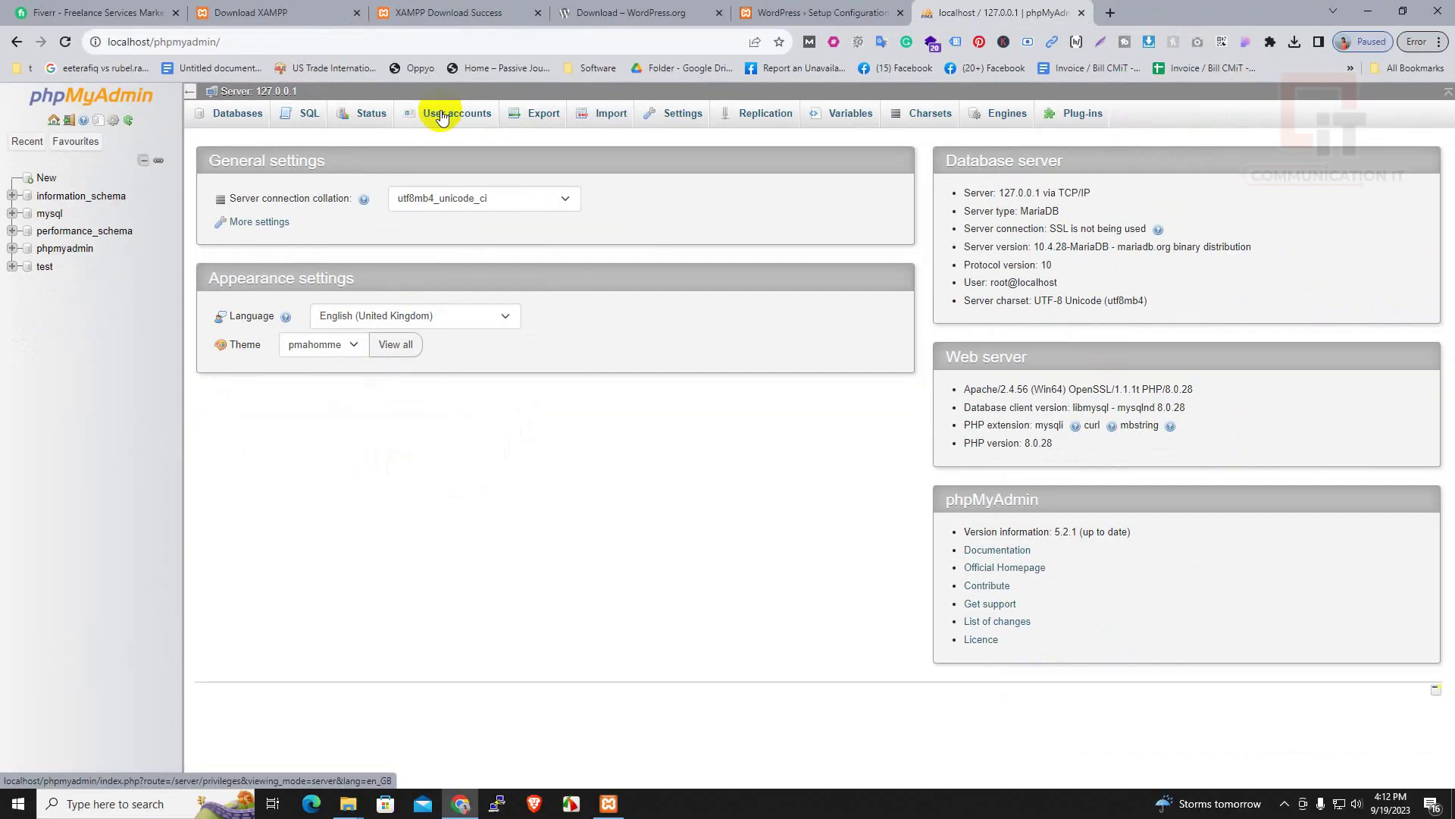
Create an empty database named cmit, then reload the User accounts overview
left_click(883, 235)
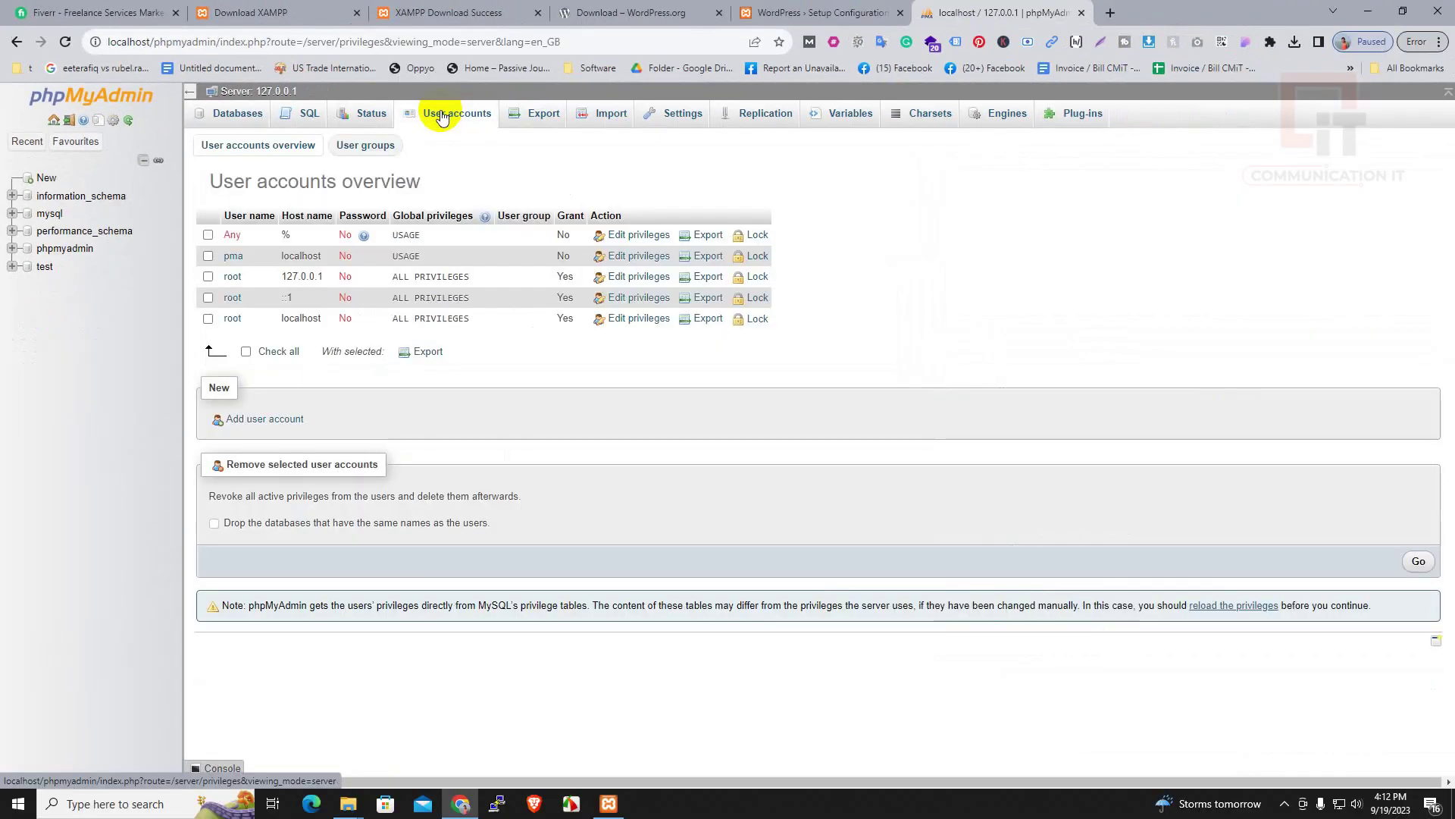
left_click(67, 175)
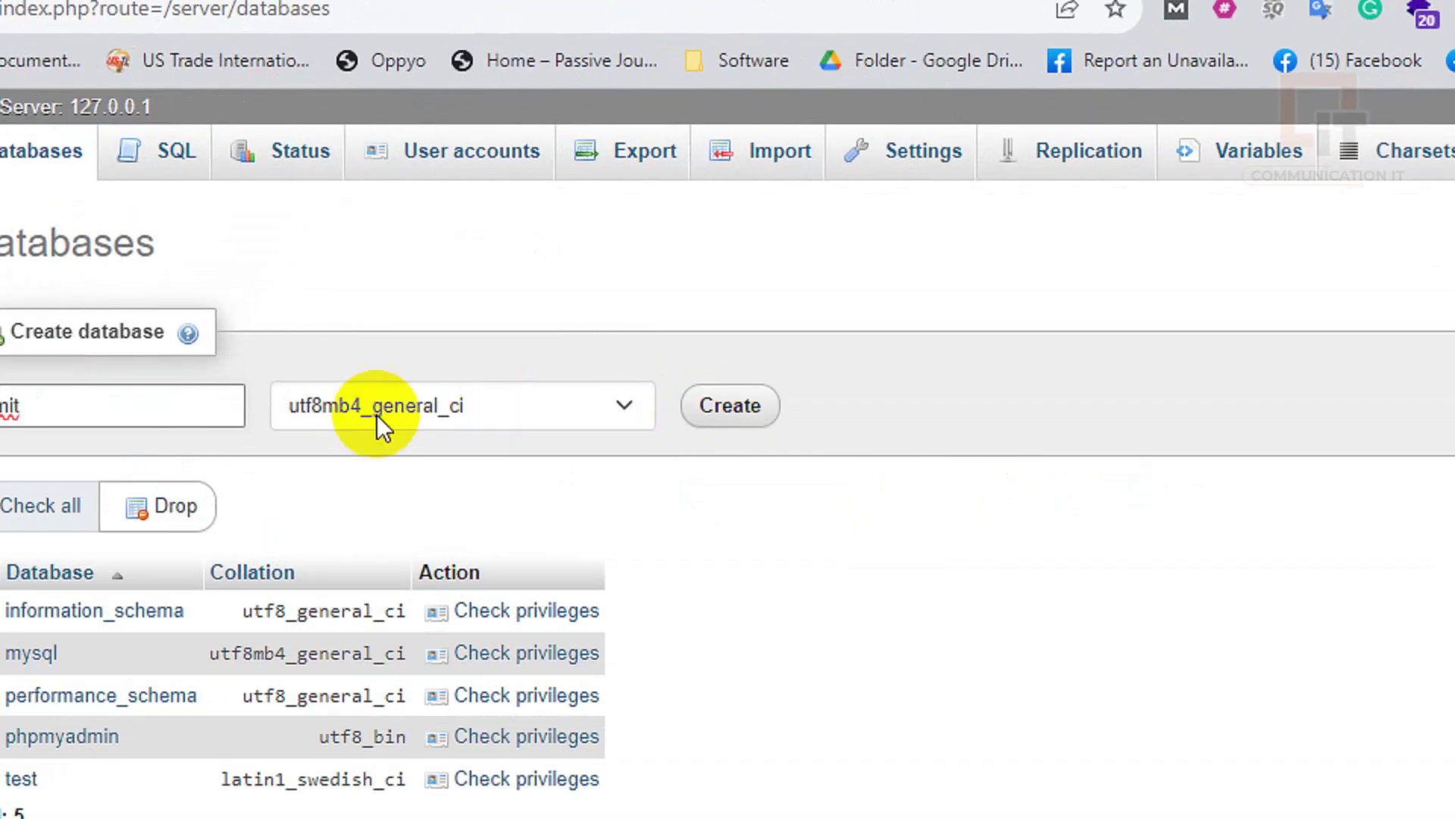
left_click(897, 415)
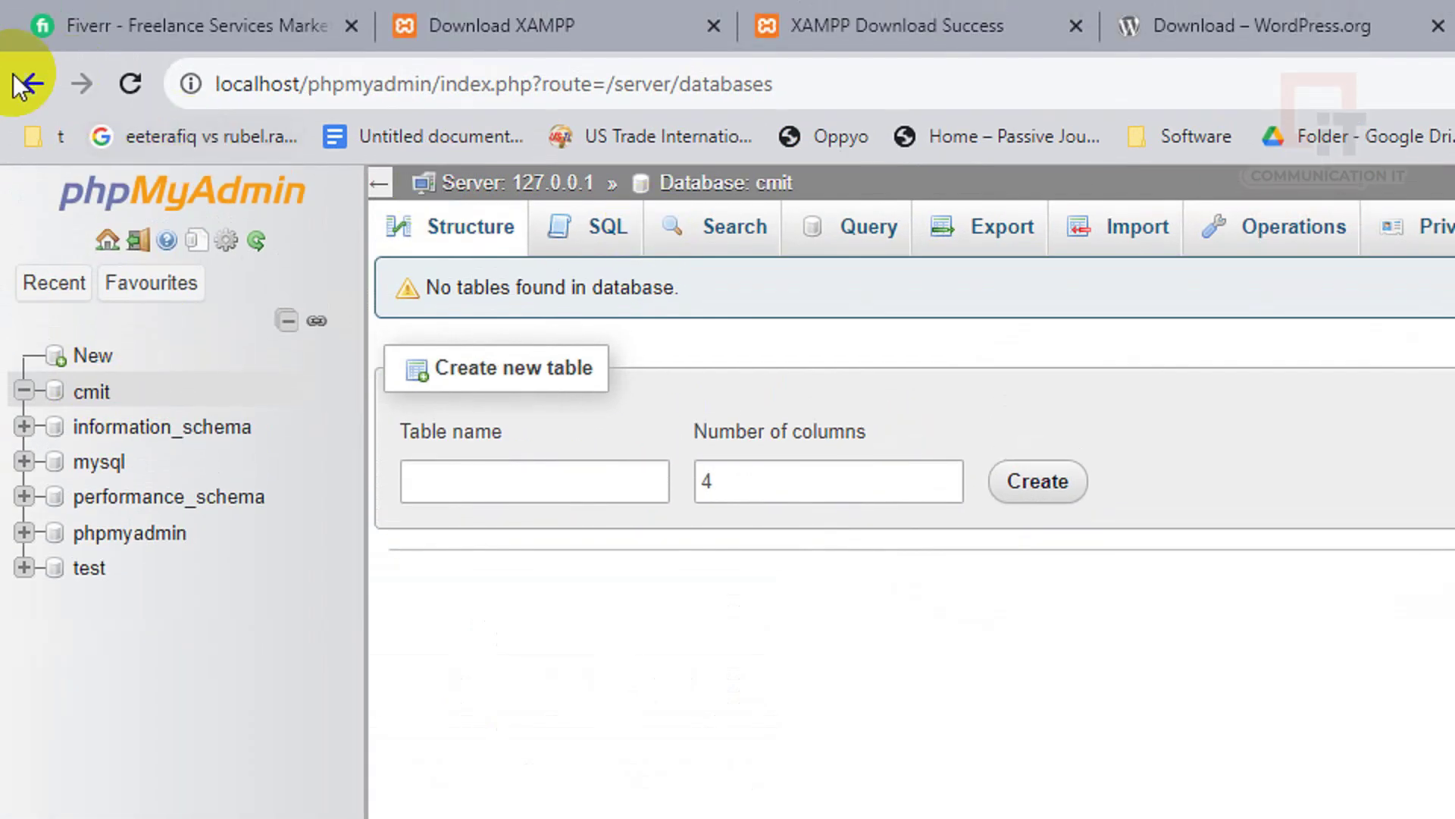
left_click(30, 86)
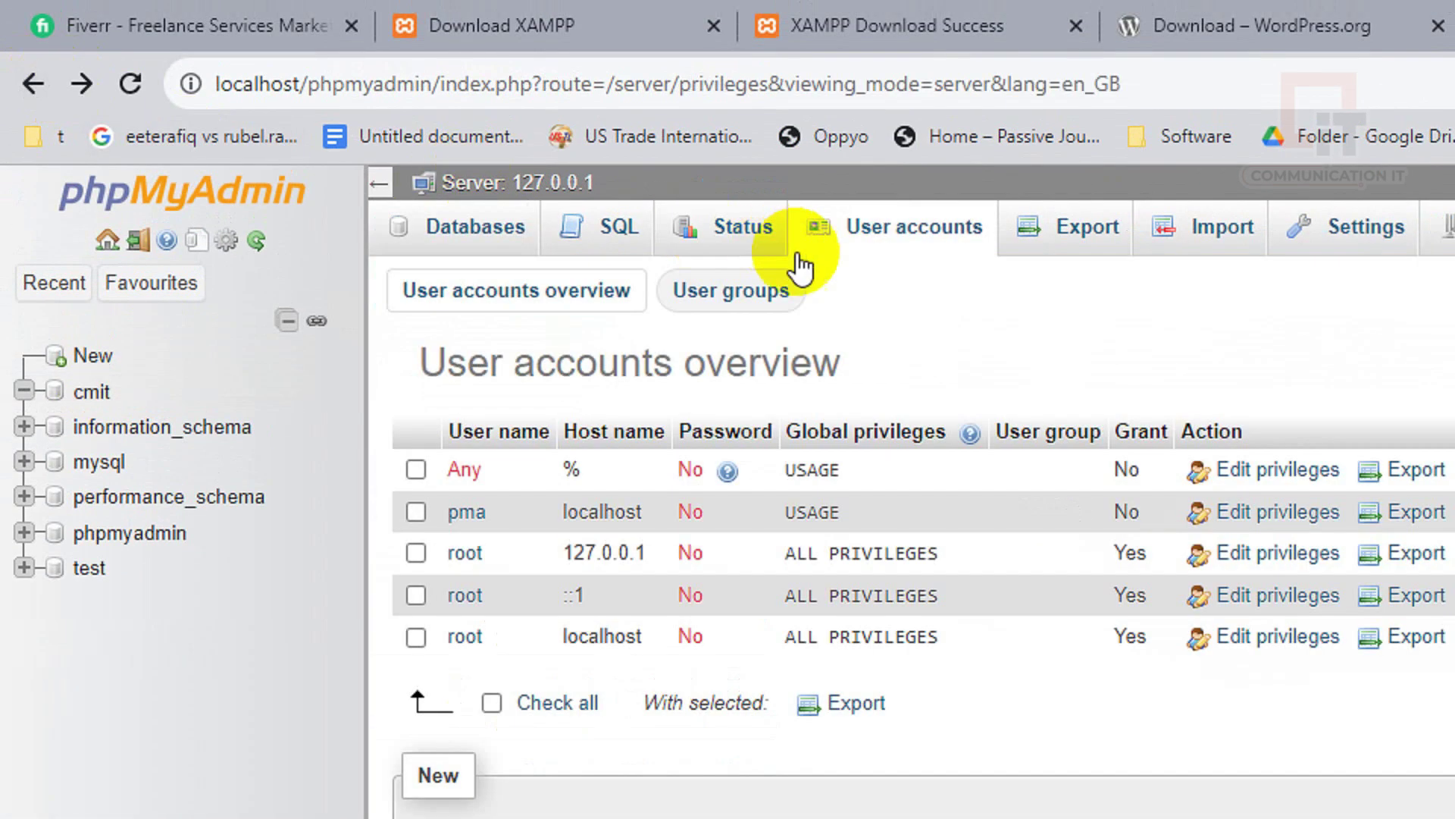
left_click(882, 235)
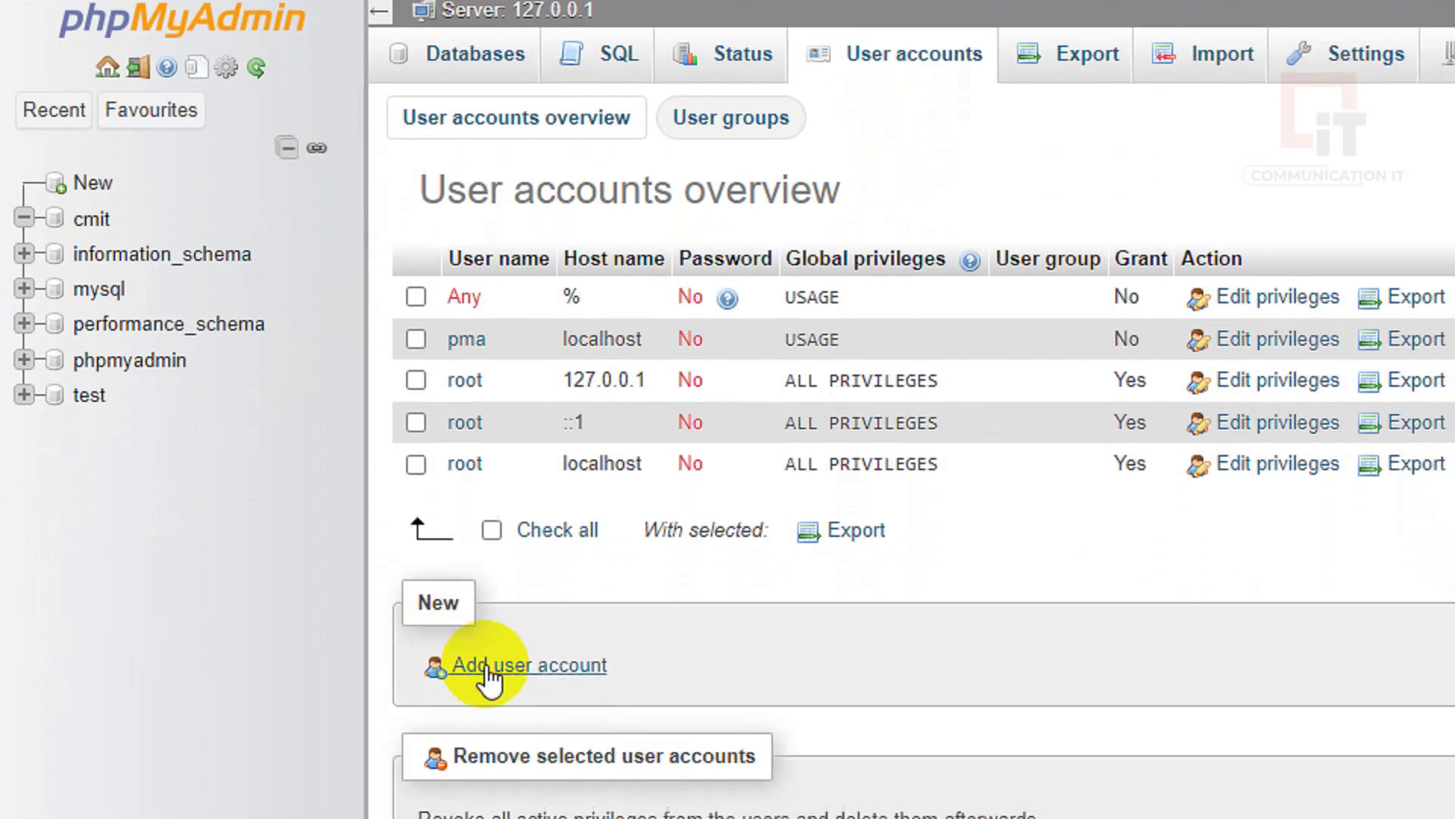
Start a new user account named cmit, restricted to host localhost
left_click(493, 806)
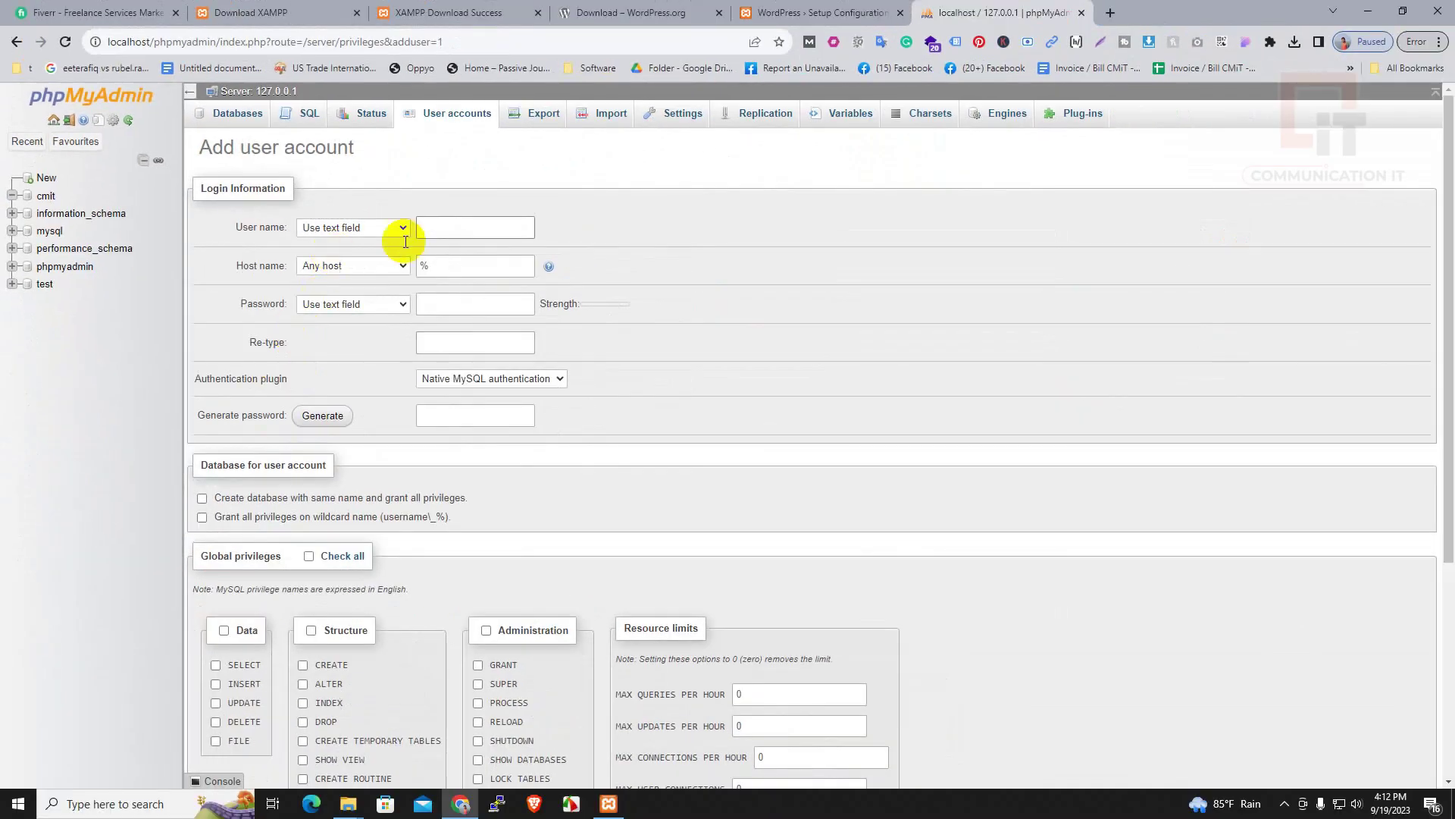
left_click(440, 230)
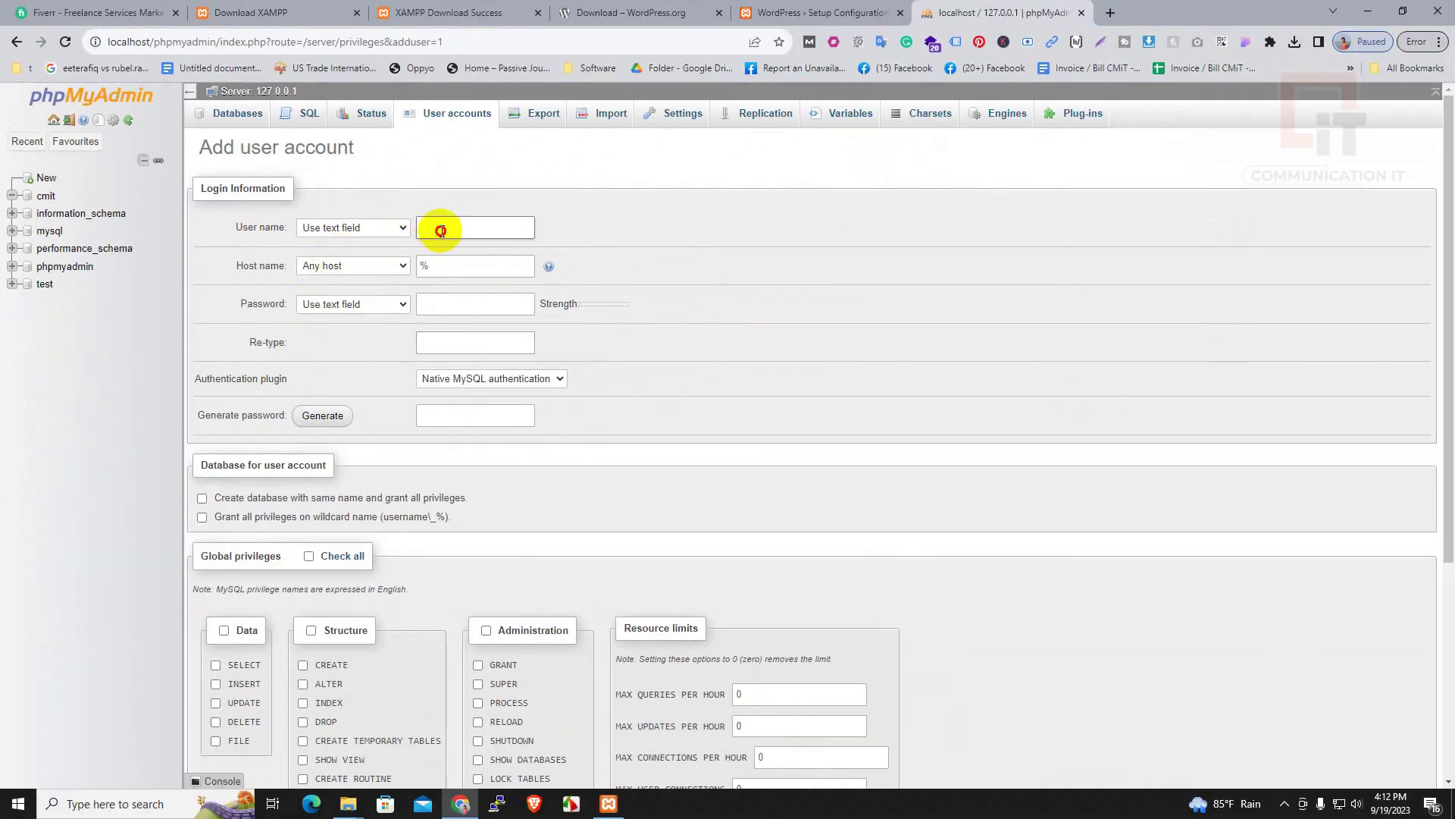
left_click(387, 231)
left_click(422, 220)
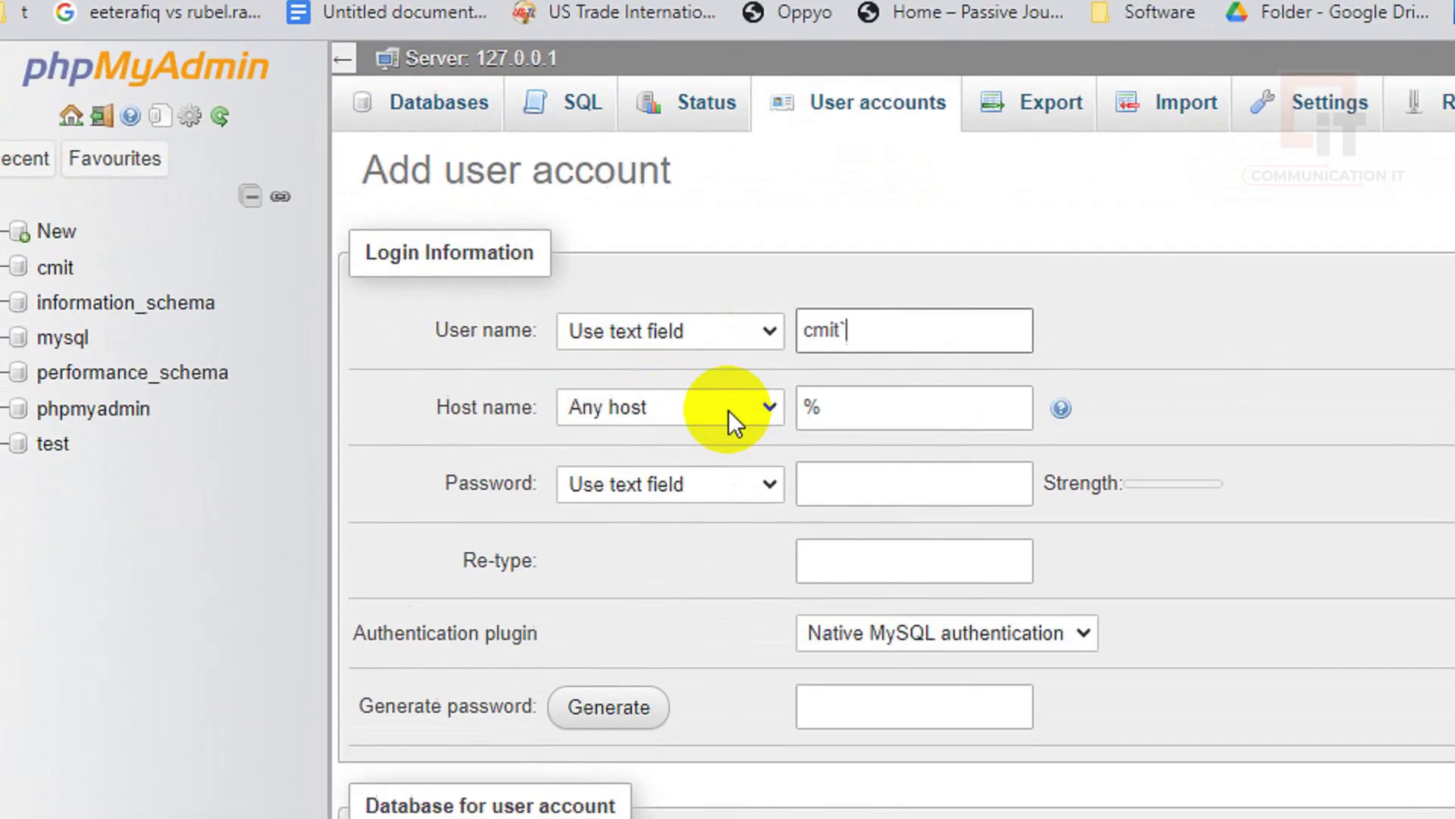
left_click(384, 268)
left_click(341, 294)
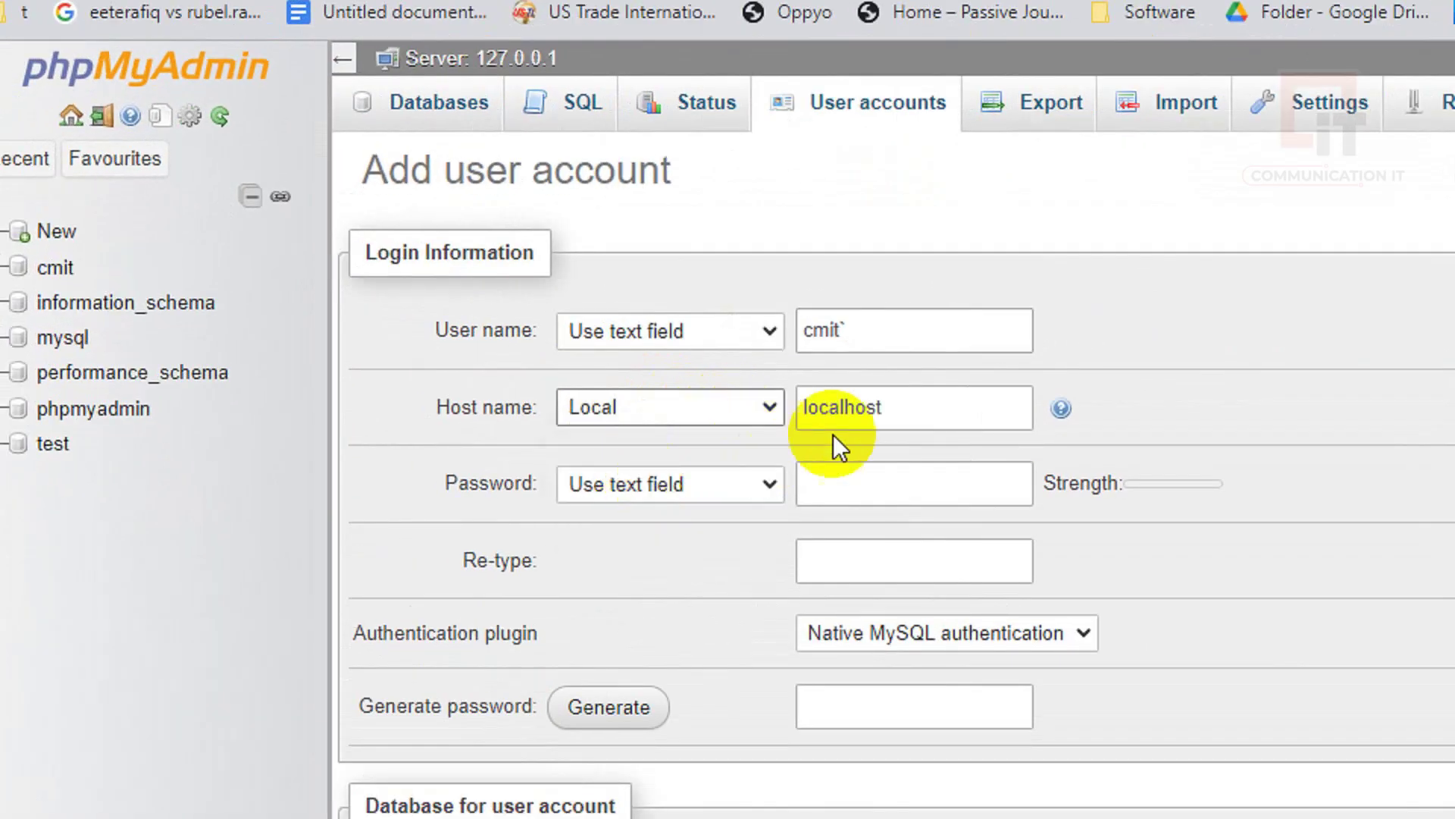
Replace the password with a new one and retype it in the confirmation field
left_click(695, 485)
left_click(887, 482)
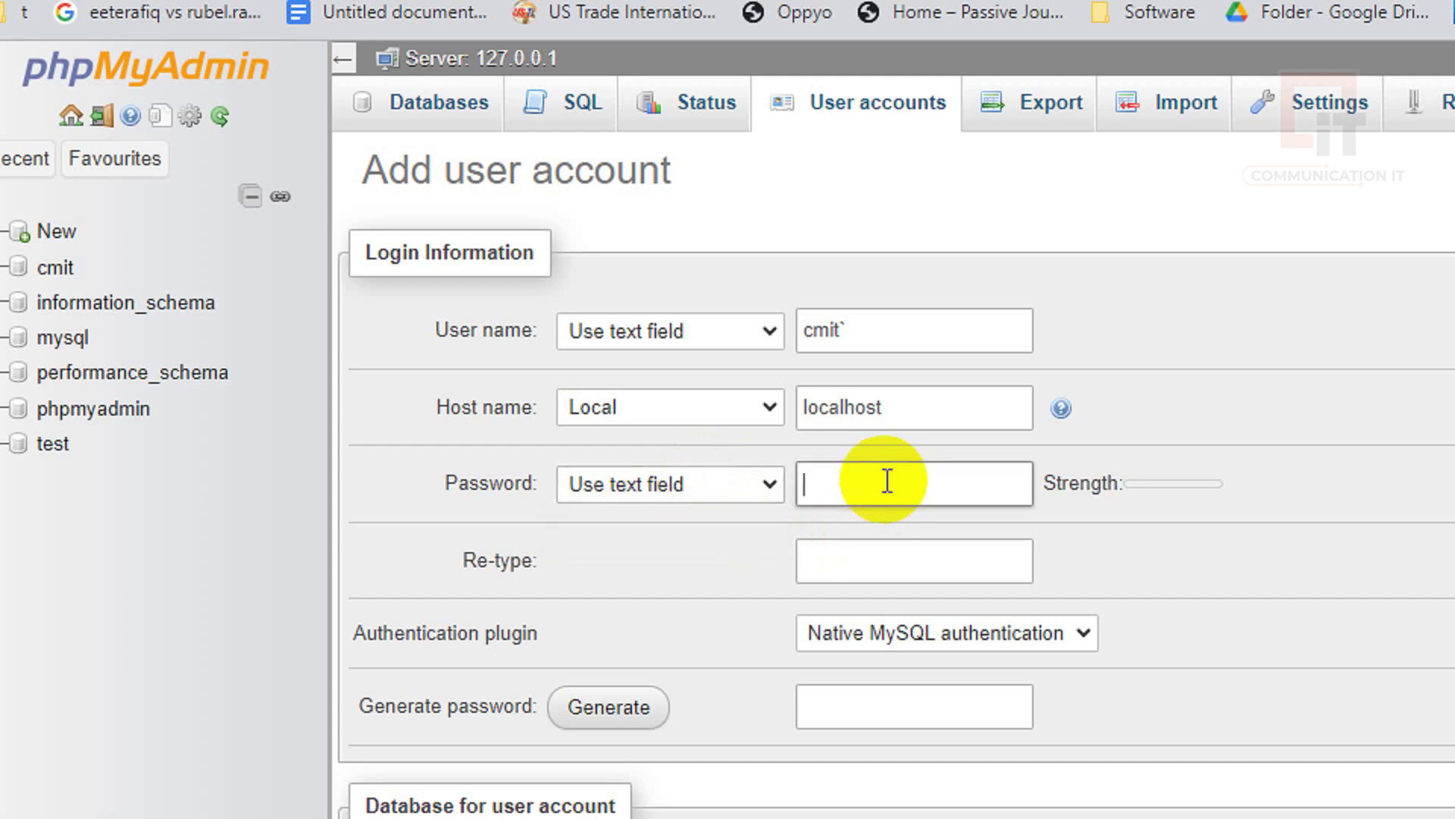
left_click(877, 546)
left_click(885, 481)
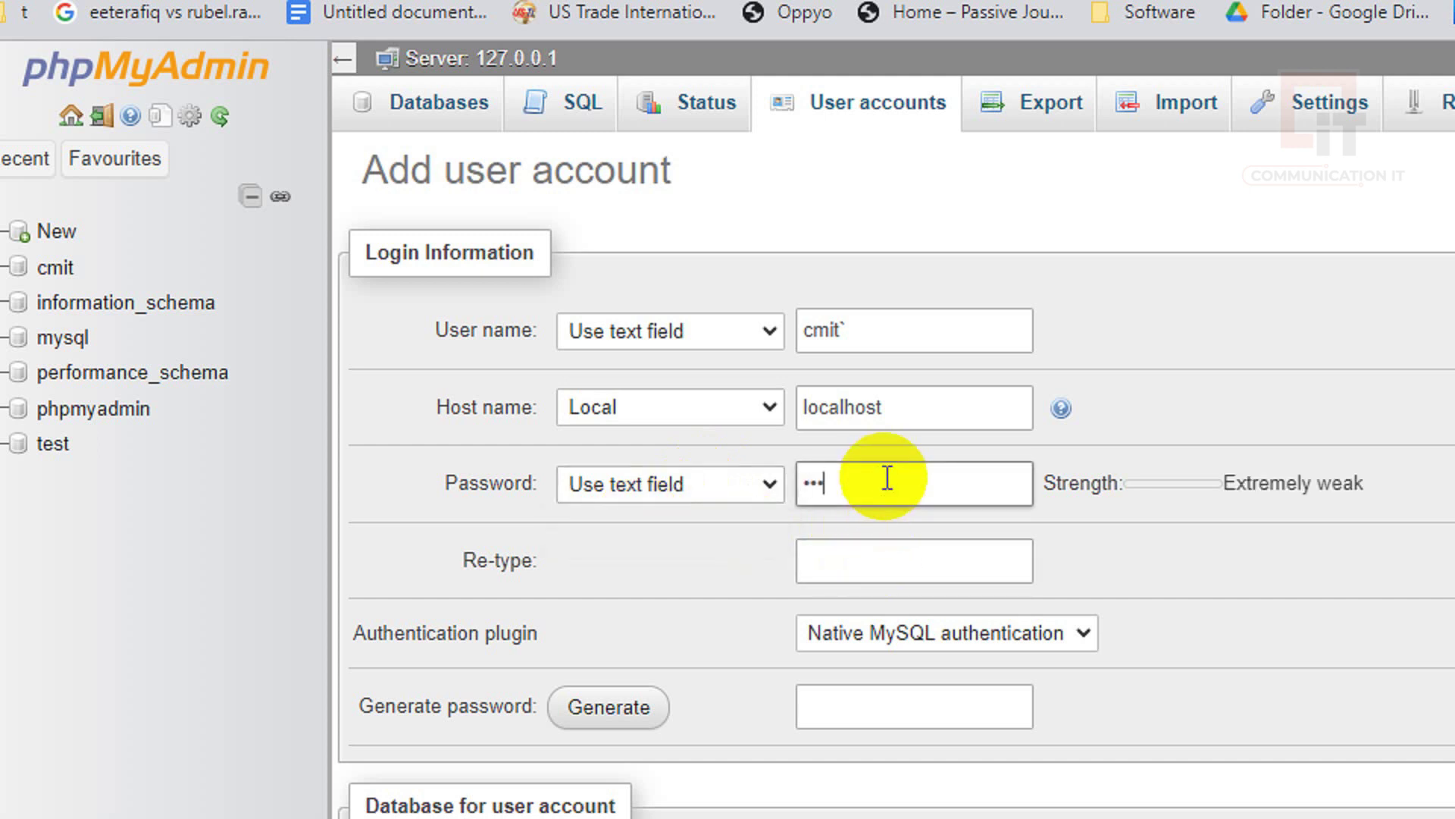
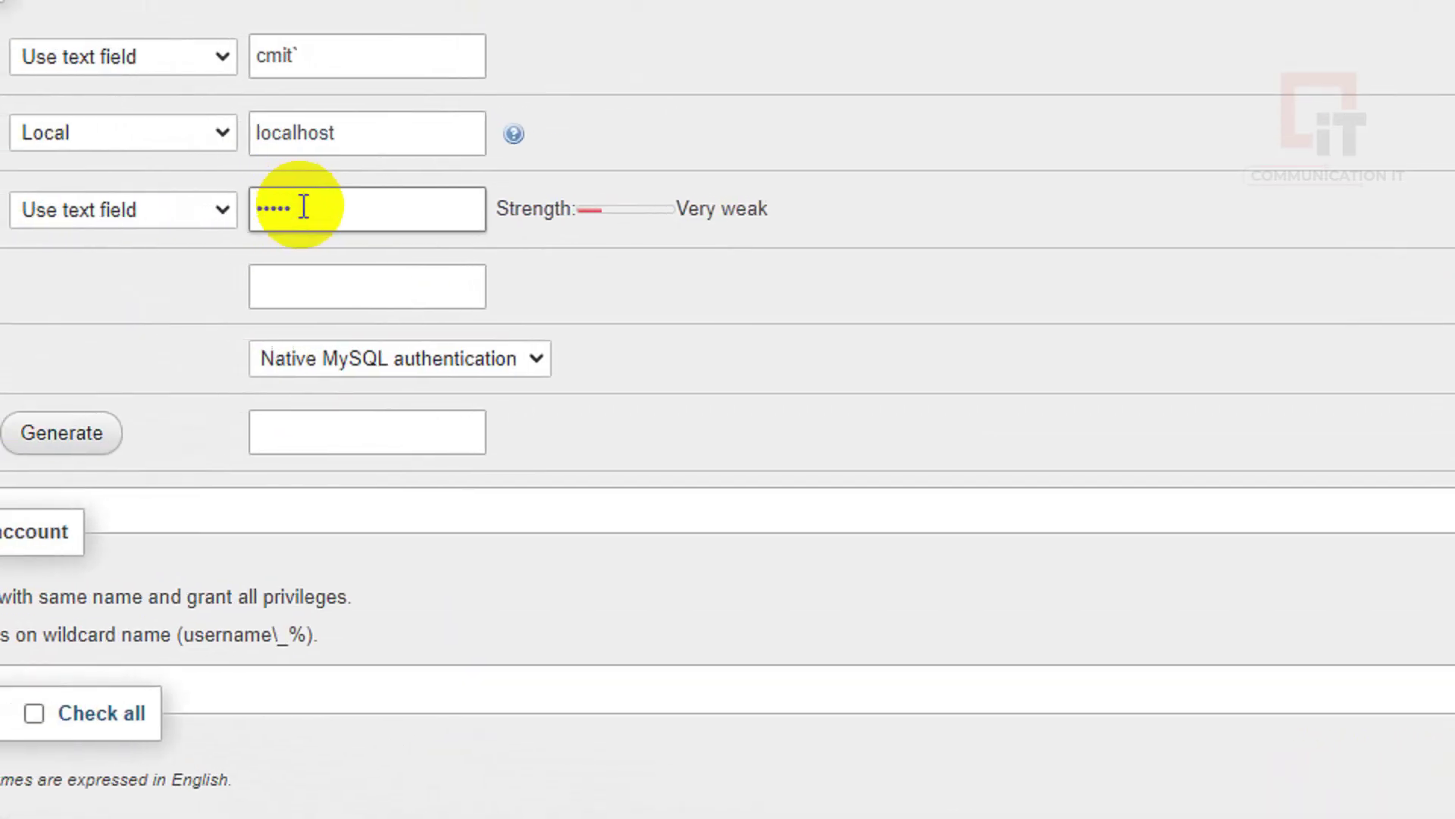
left_click_drag(304, 206, 226, 212)
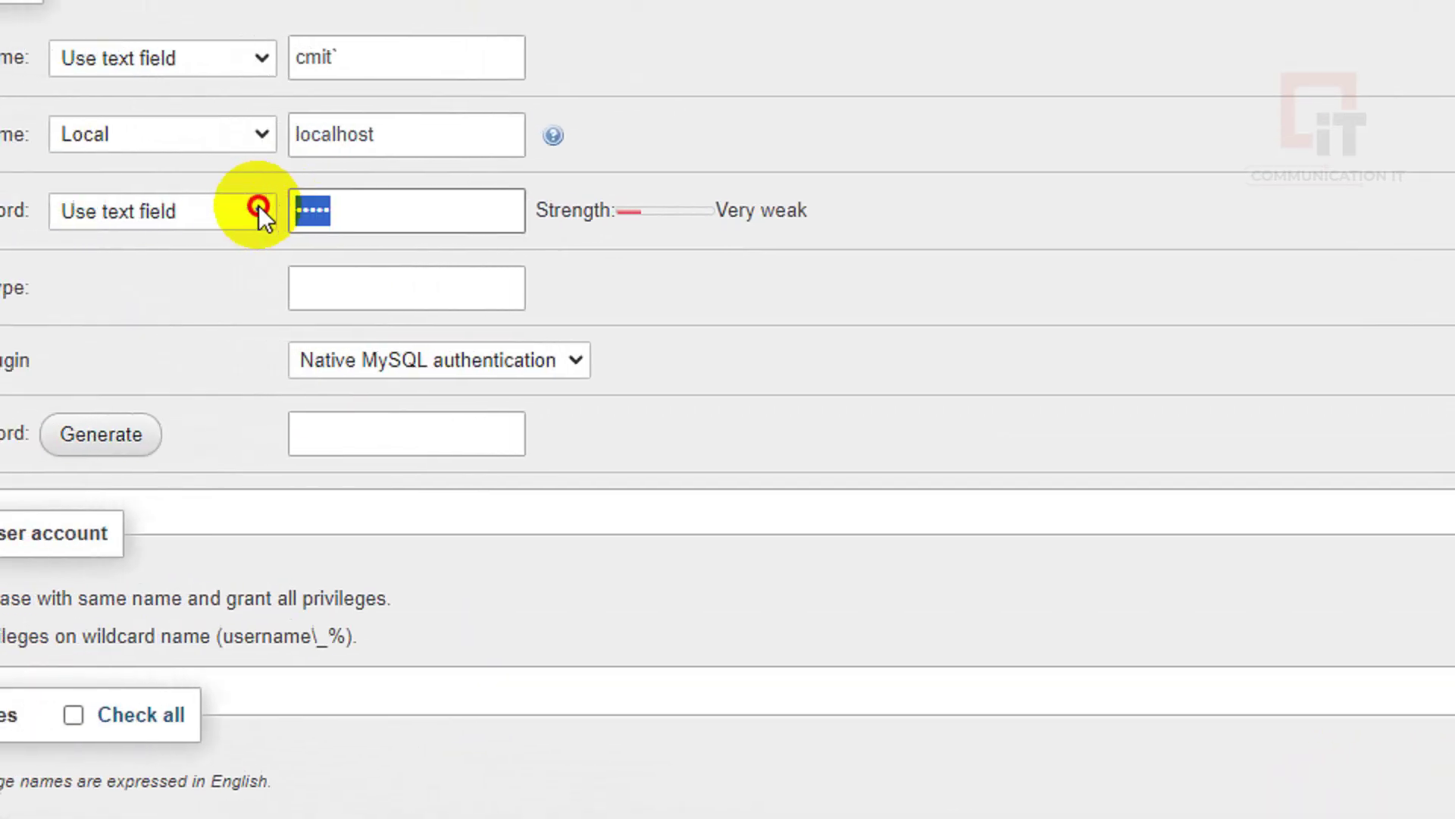
key("BackSpace")
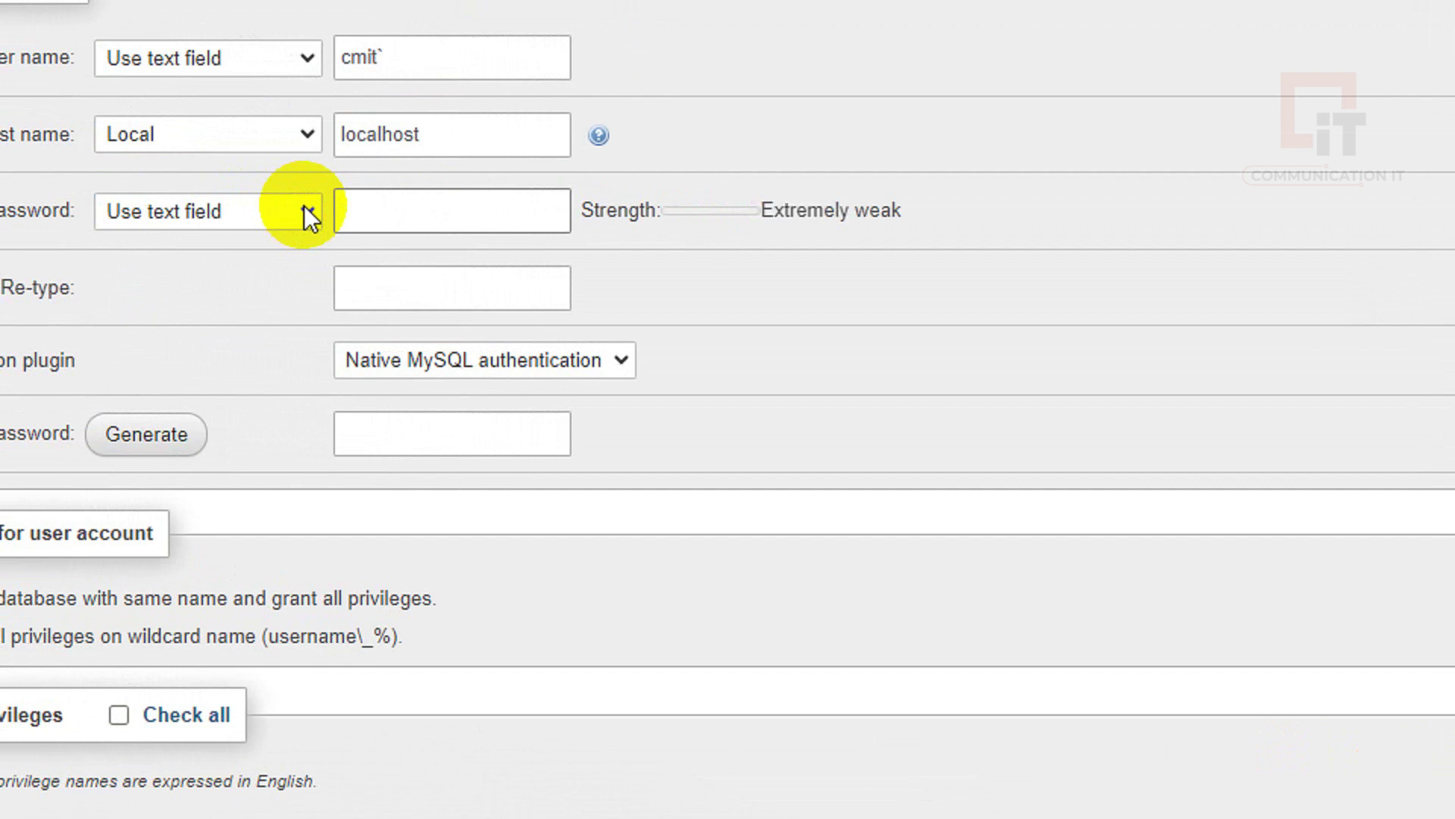
type("1")
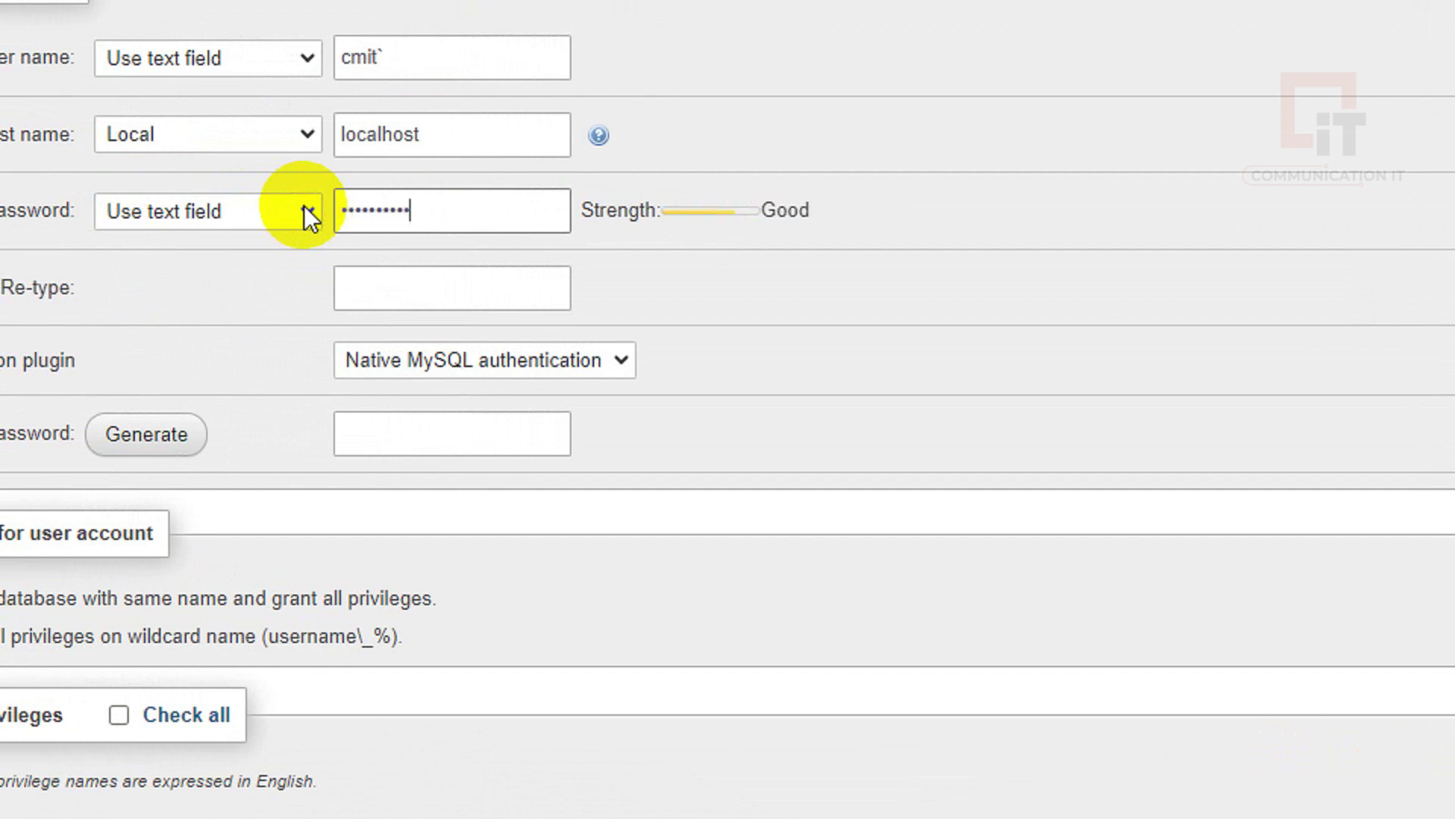
left_click(399, 285)
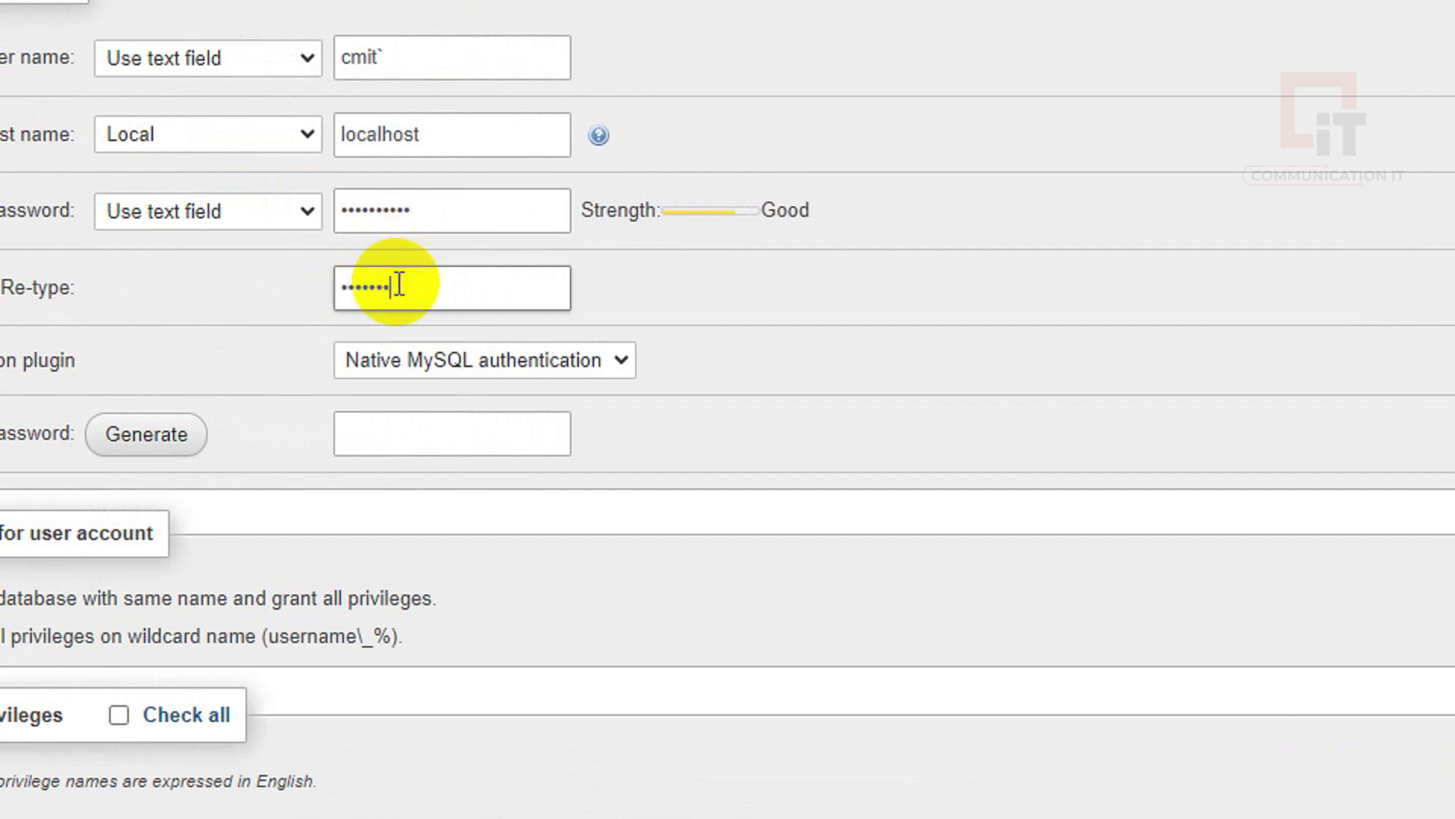
scroll(479, 725, "down", 5)
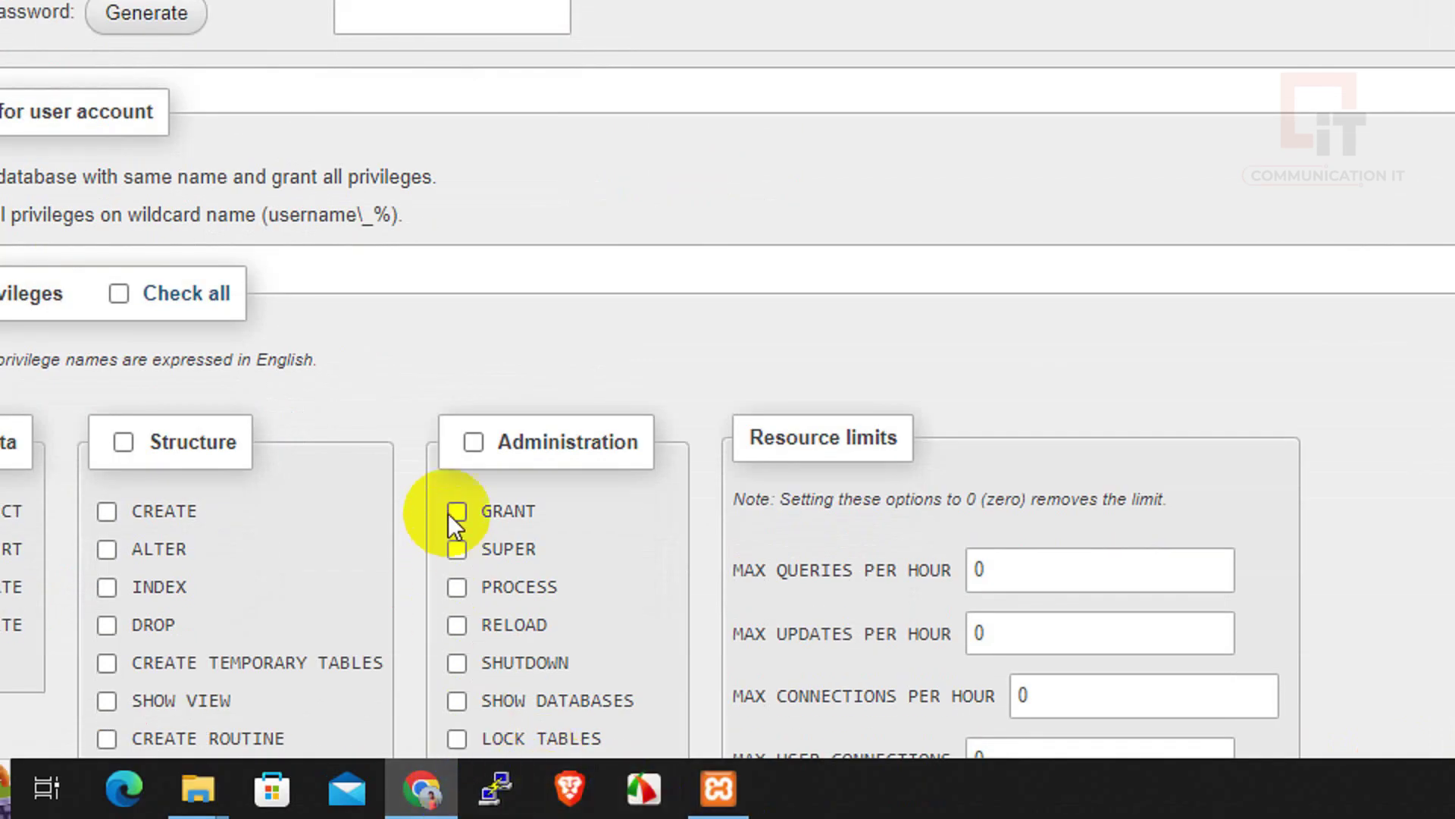
key("super")
key("Escape")
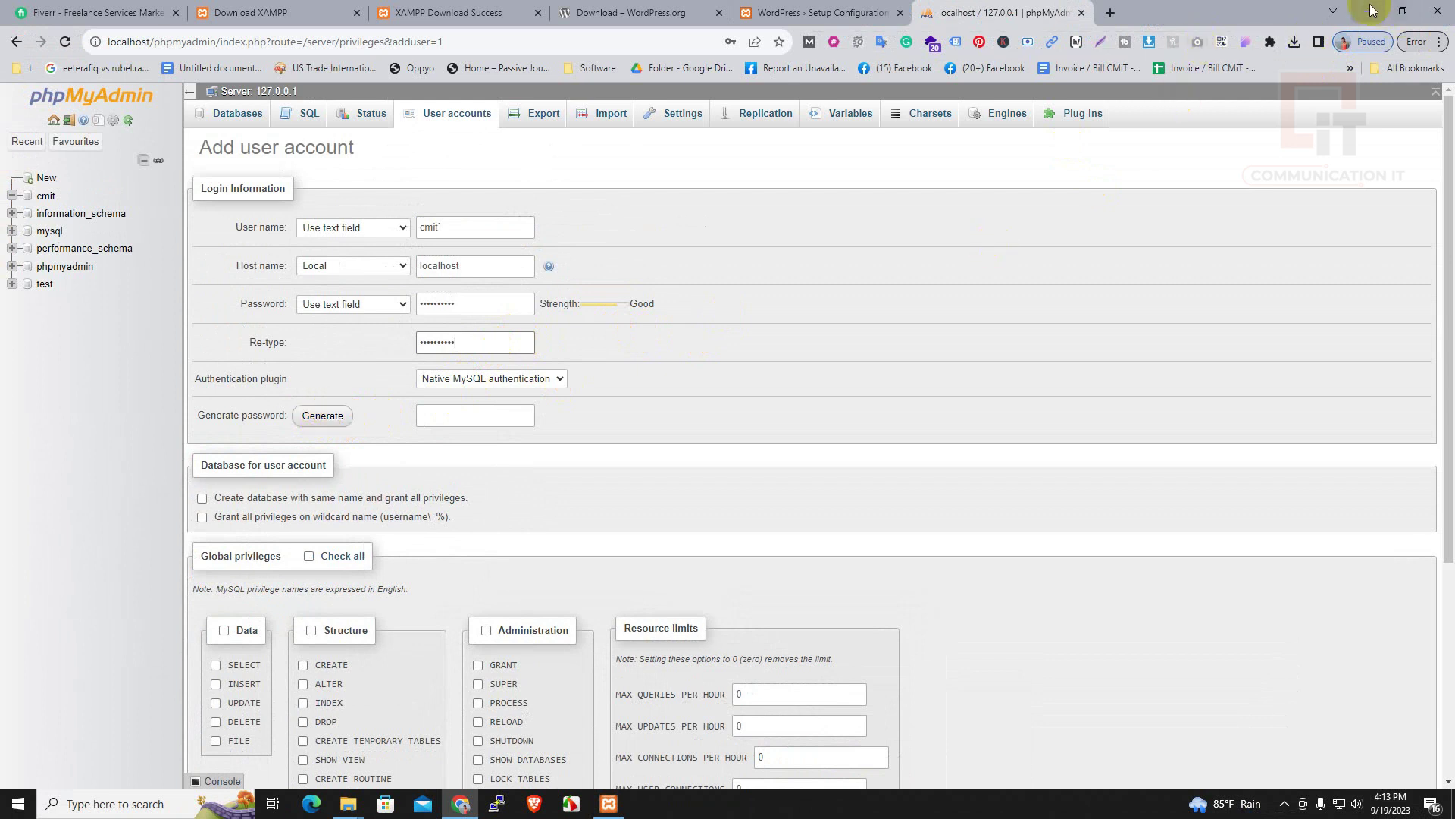
Generate a strong password and paste it into both the Password and Re-type fields
left_click(331, 415)
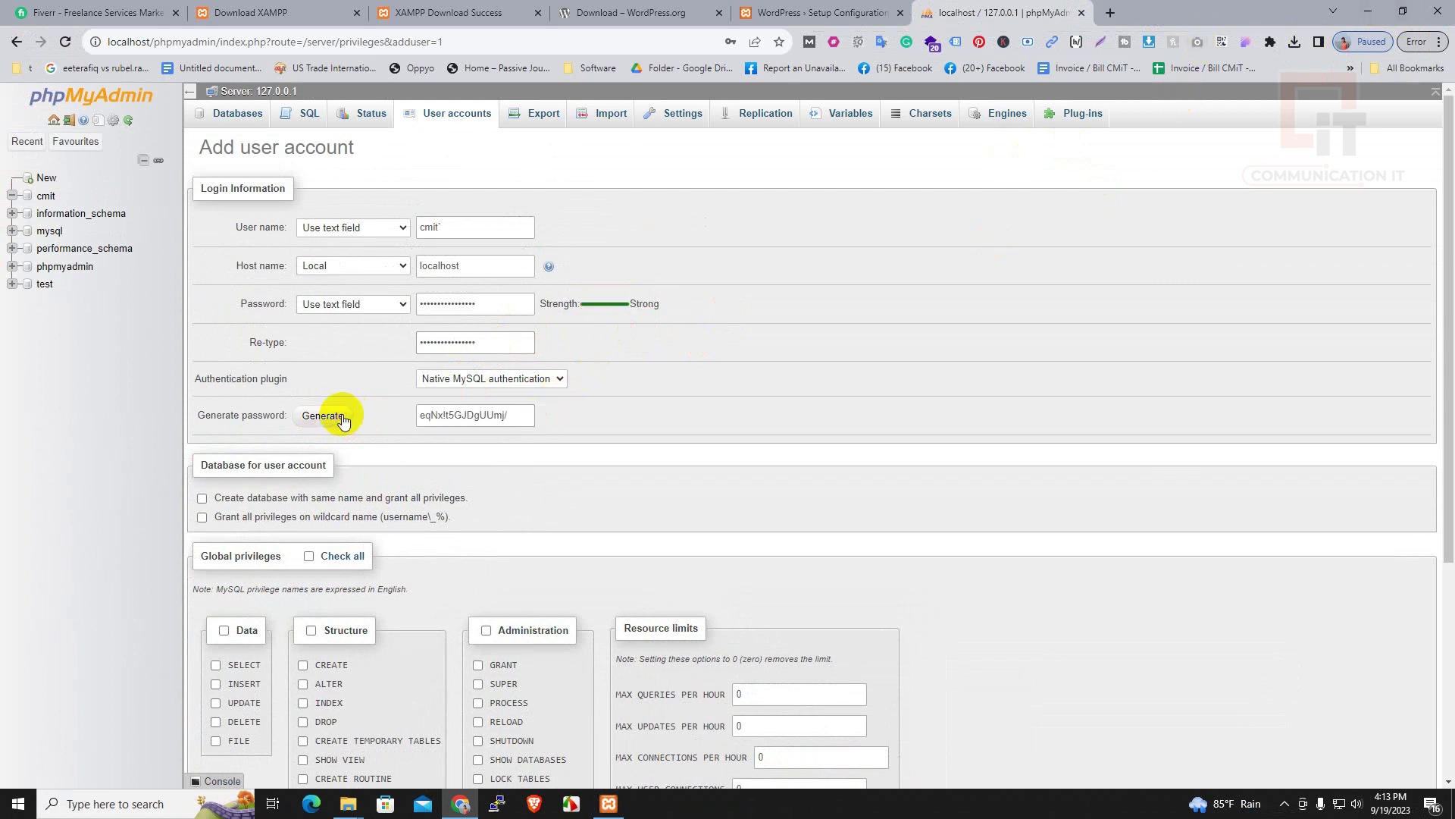
left_click_drag(520, 414, 414, 414)
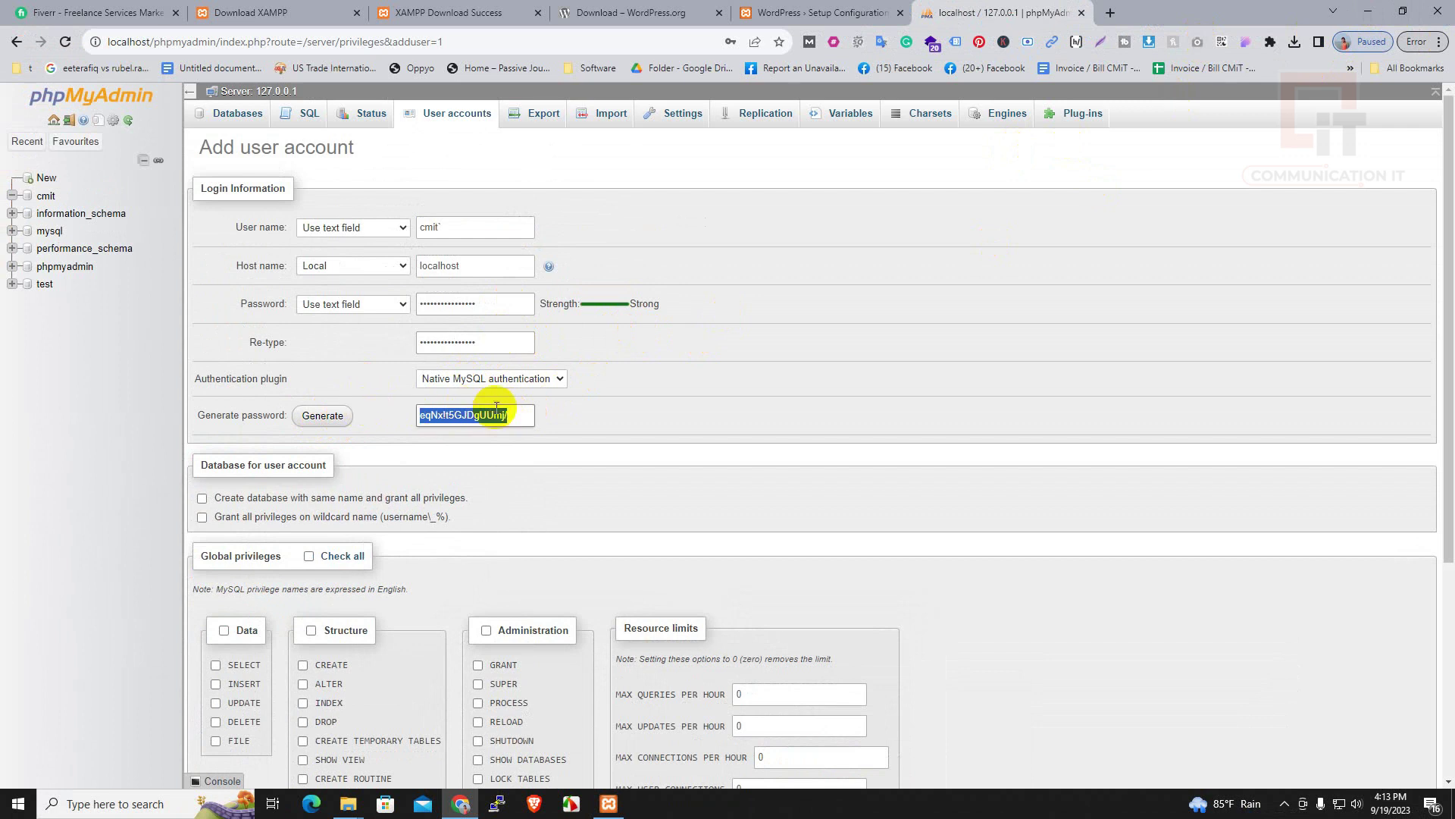
left_click(520, 417)
left_click_drag(520, 417, 396, 414)
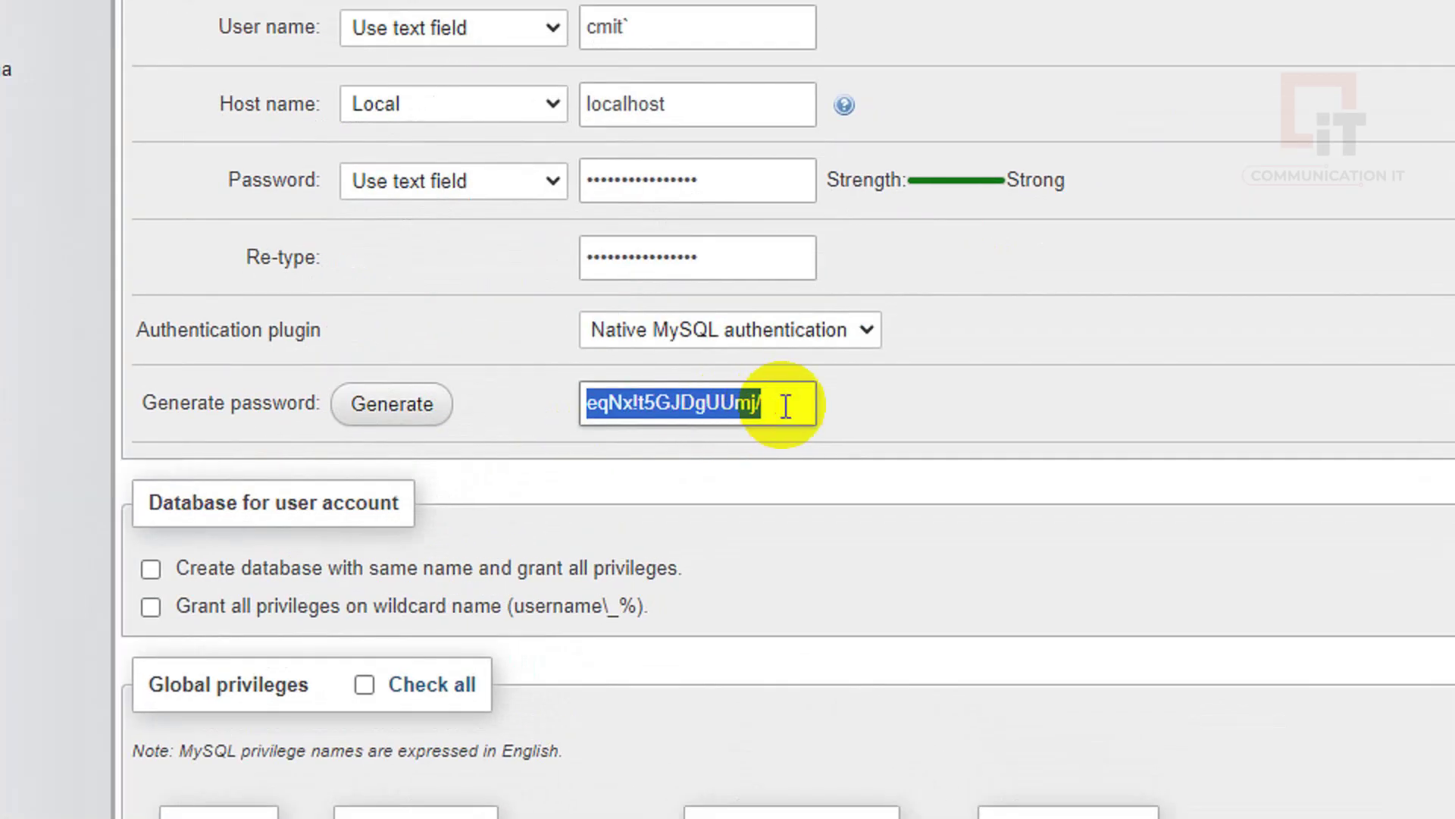
left_click_drag(520, 417, 413, 419)
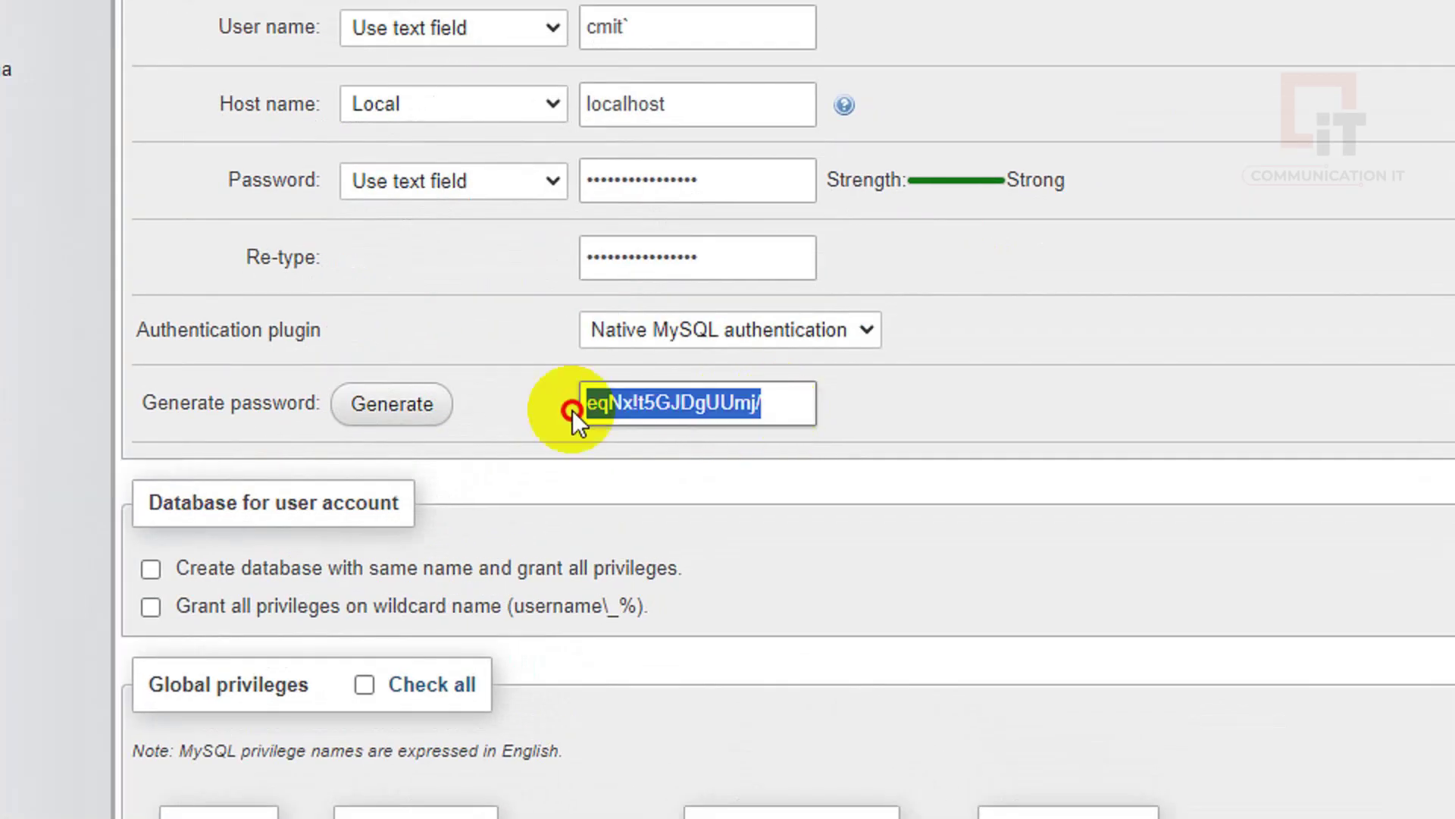
left_click_drag(686, 181, 499, 191)
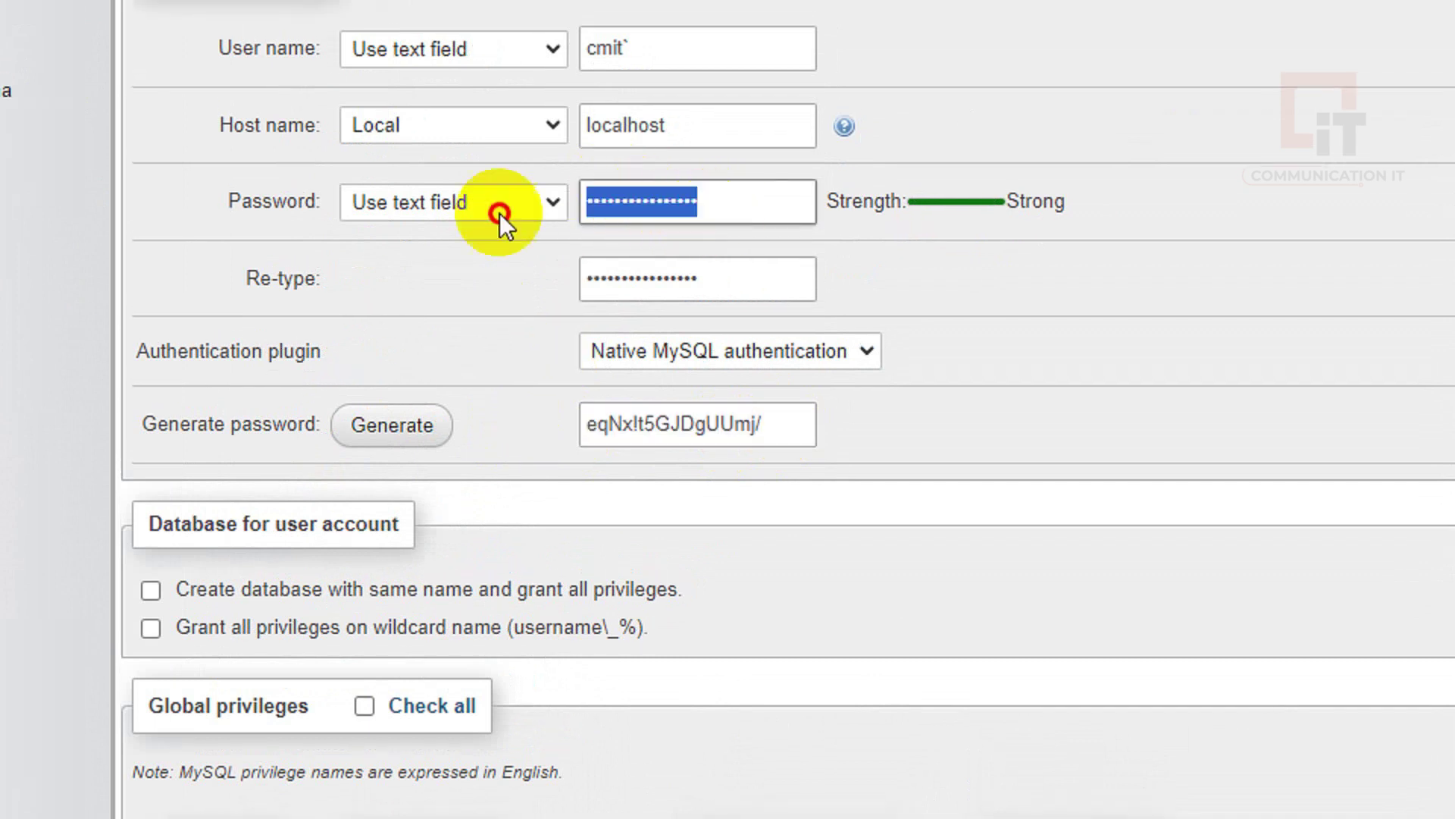
key("ctrl+v")
left_click(709, 281)
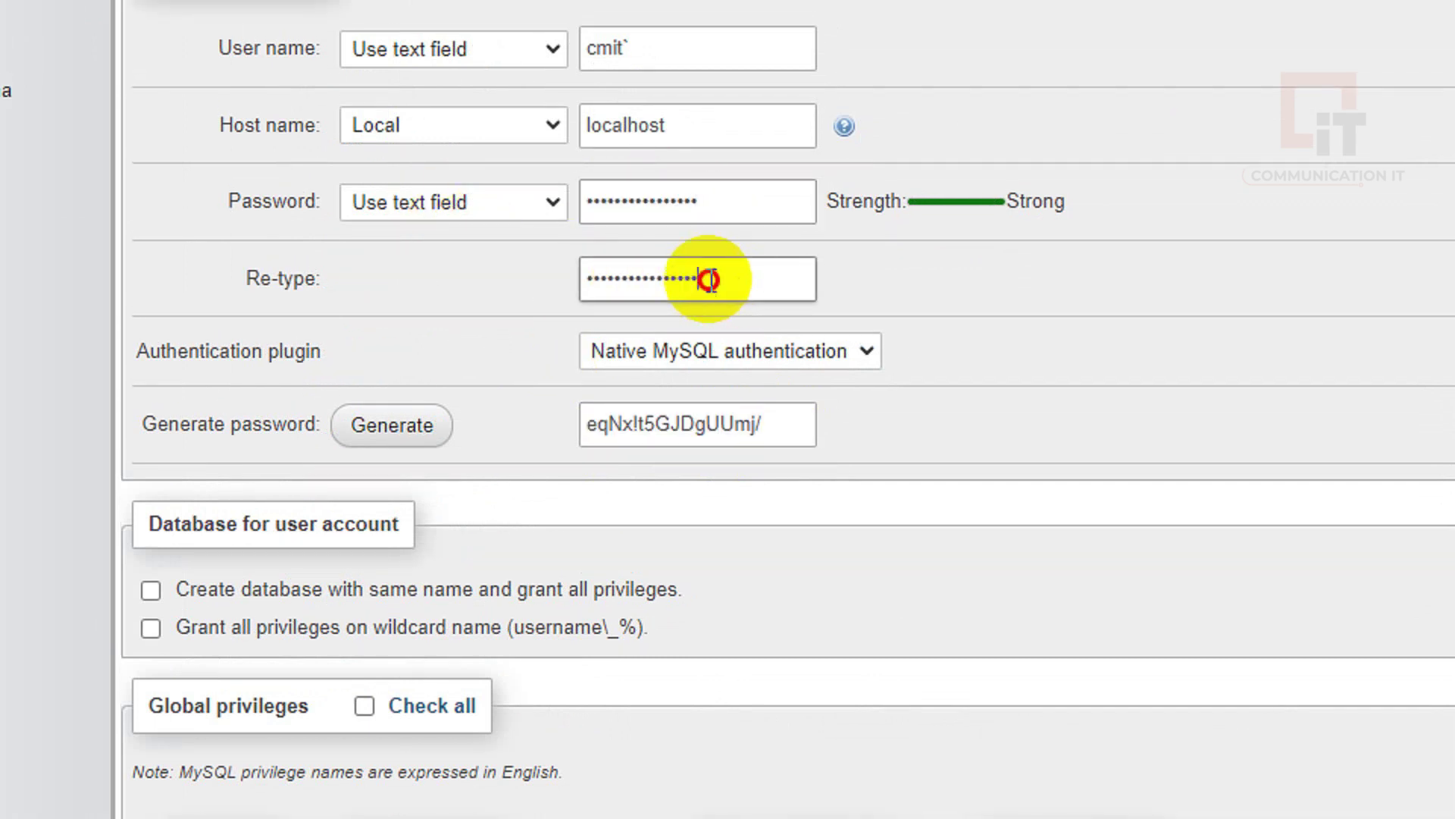
left_click_drag(708, 280, 232, 285)
key("ctrl+v")
left_click(680, 424)
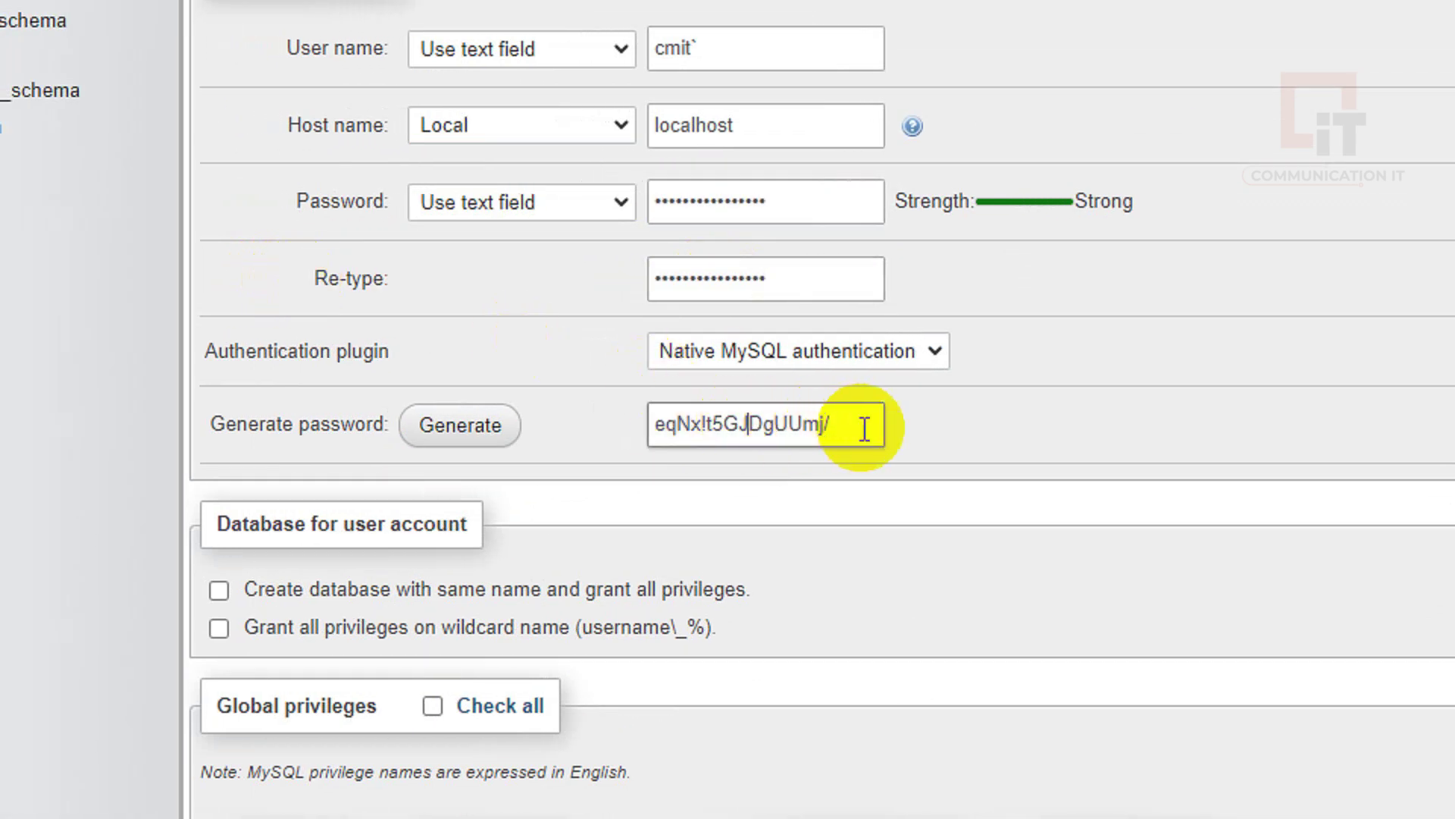
left_click_drag(865, 428, 585, 426)
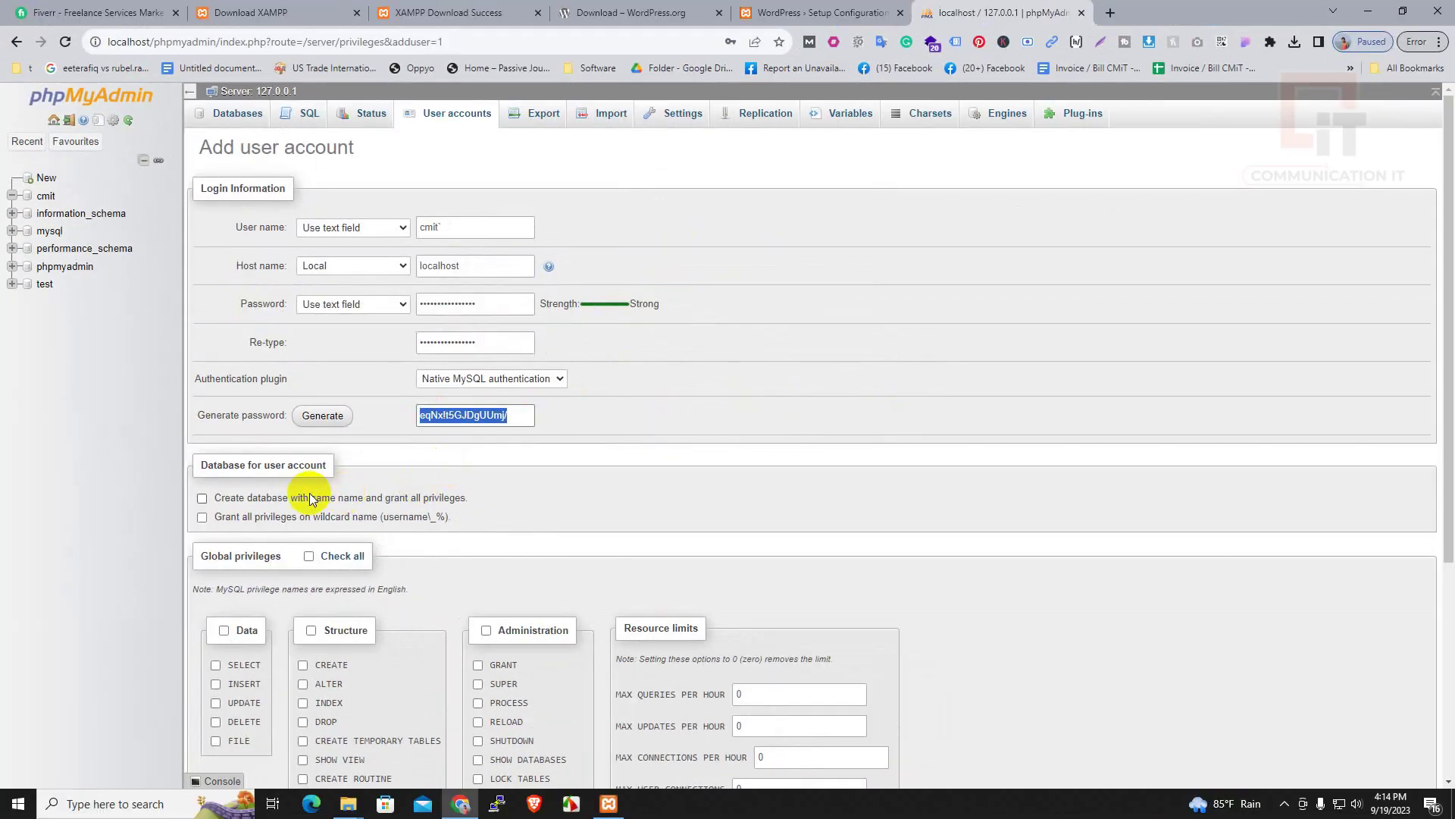
Add a same-named database and all global privileges, create the user, and decline saving the password
left_click(203, 499)
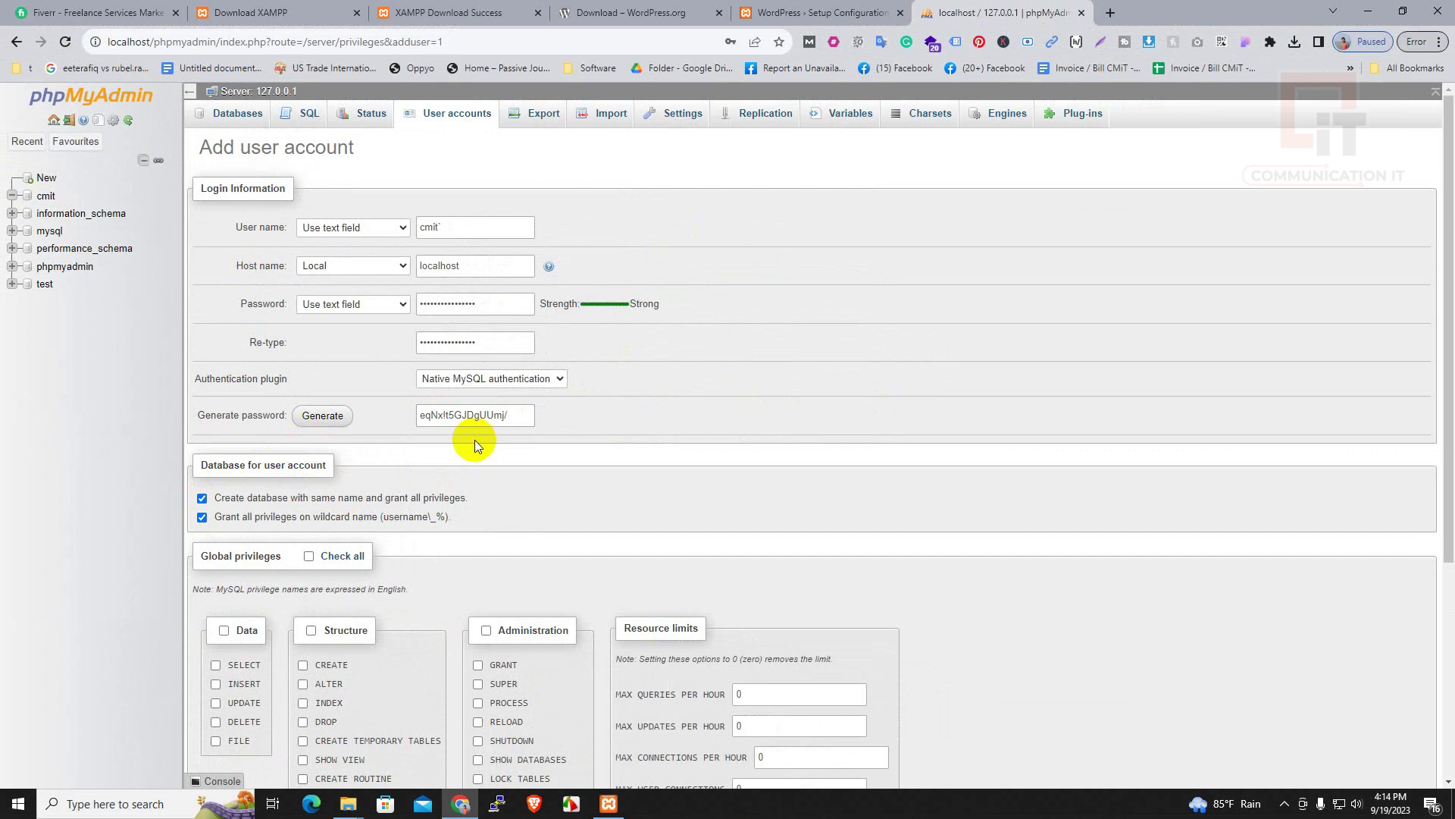
scroll(474, 440, "down", 4)
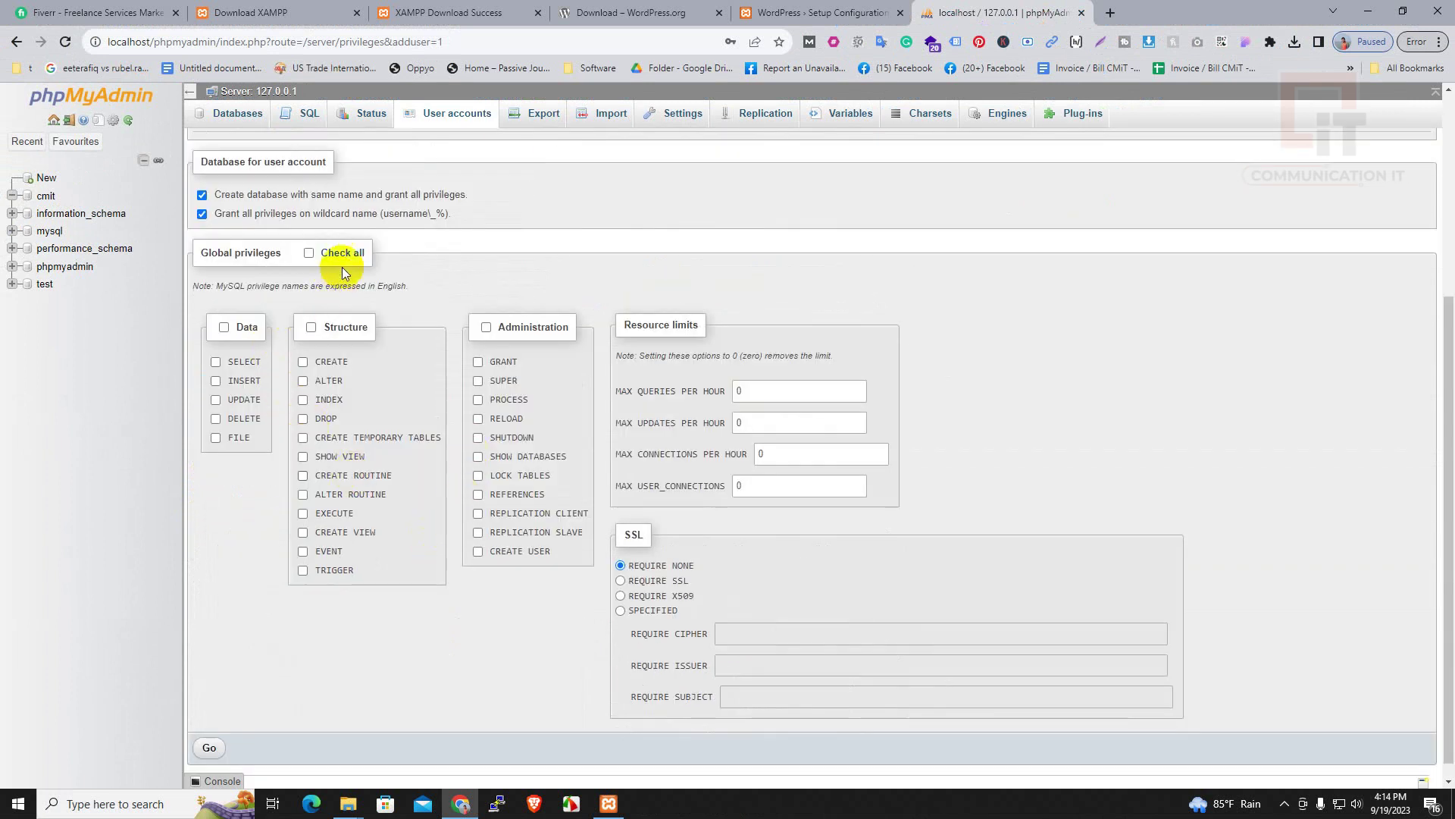
left_click(308, 253)
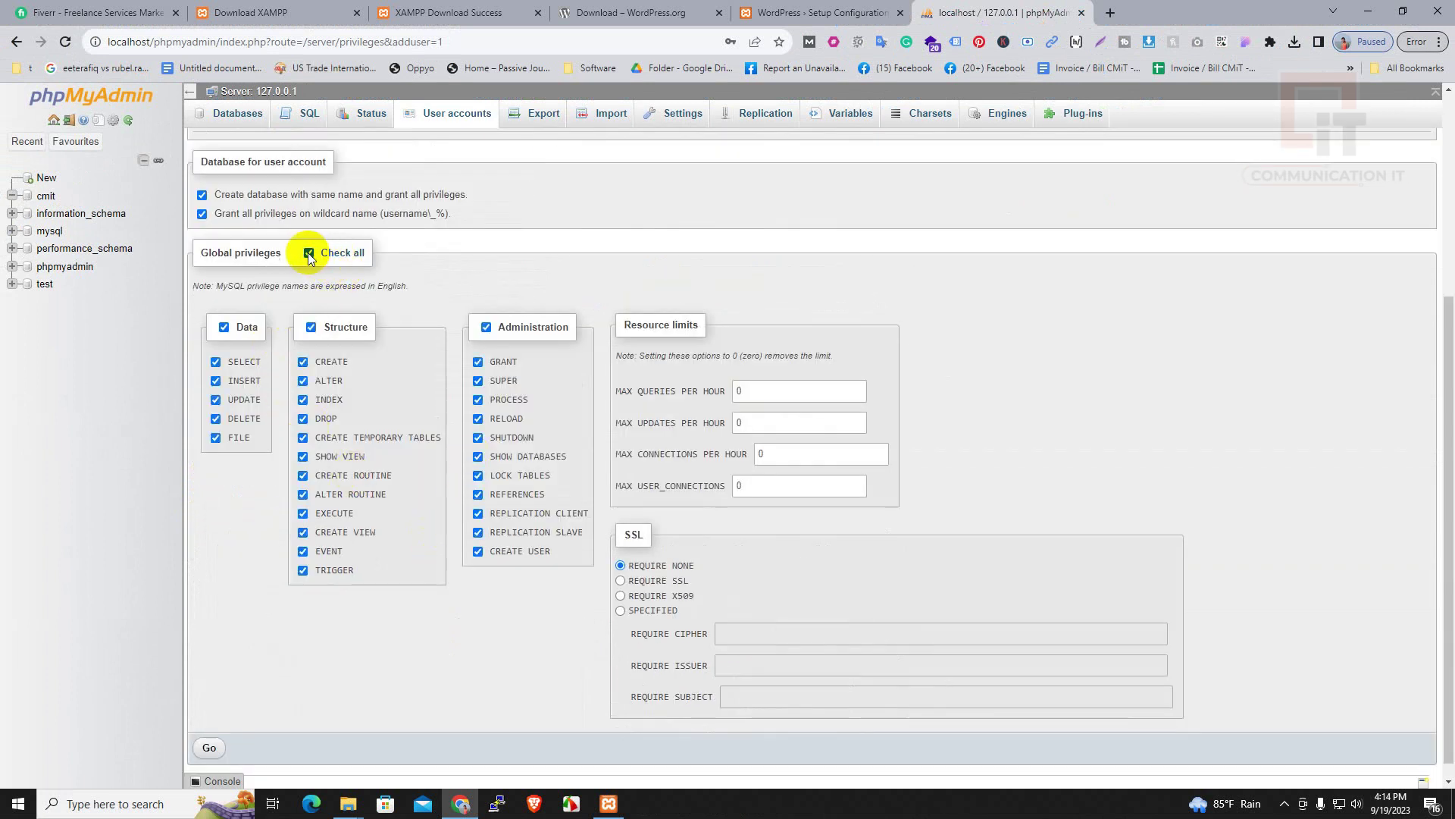
left_click(209, 748)
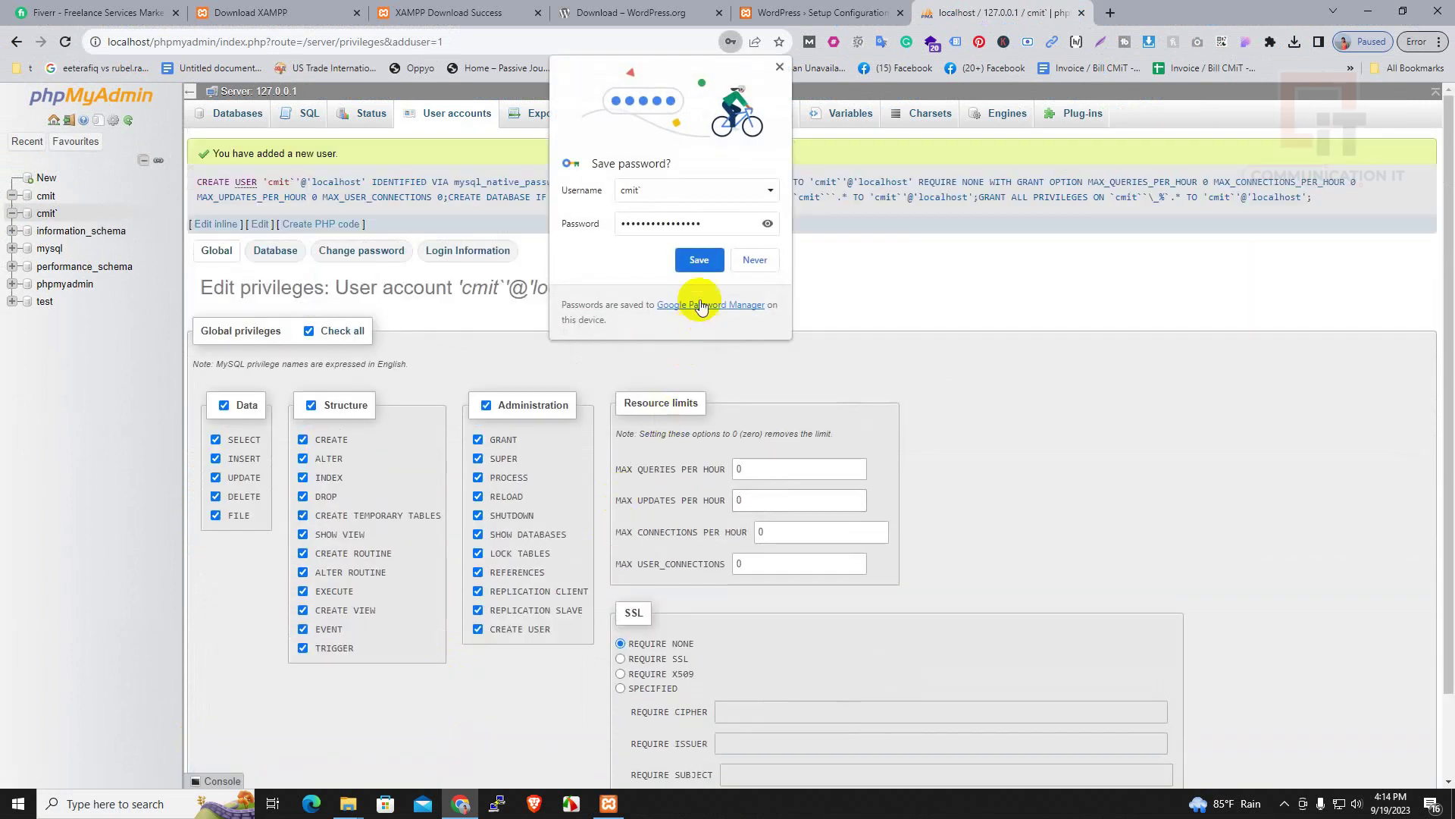
left_click(758, 259)
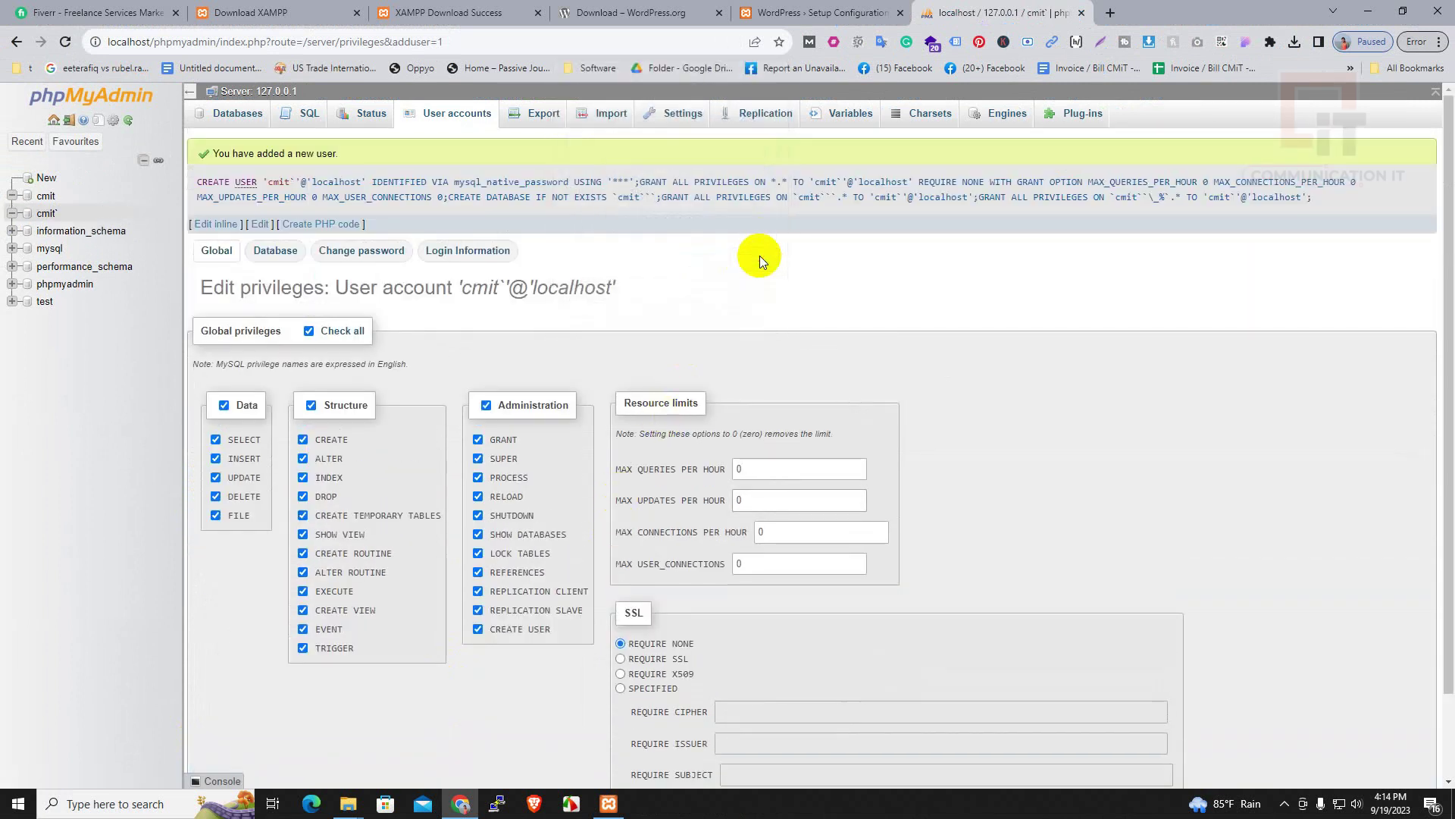
Enter database name cmit, username cmit and the pasted generated password in WordPress setup
left_click(811, 13)
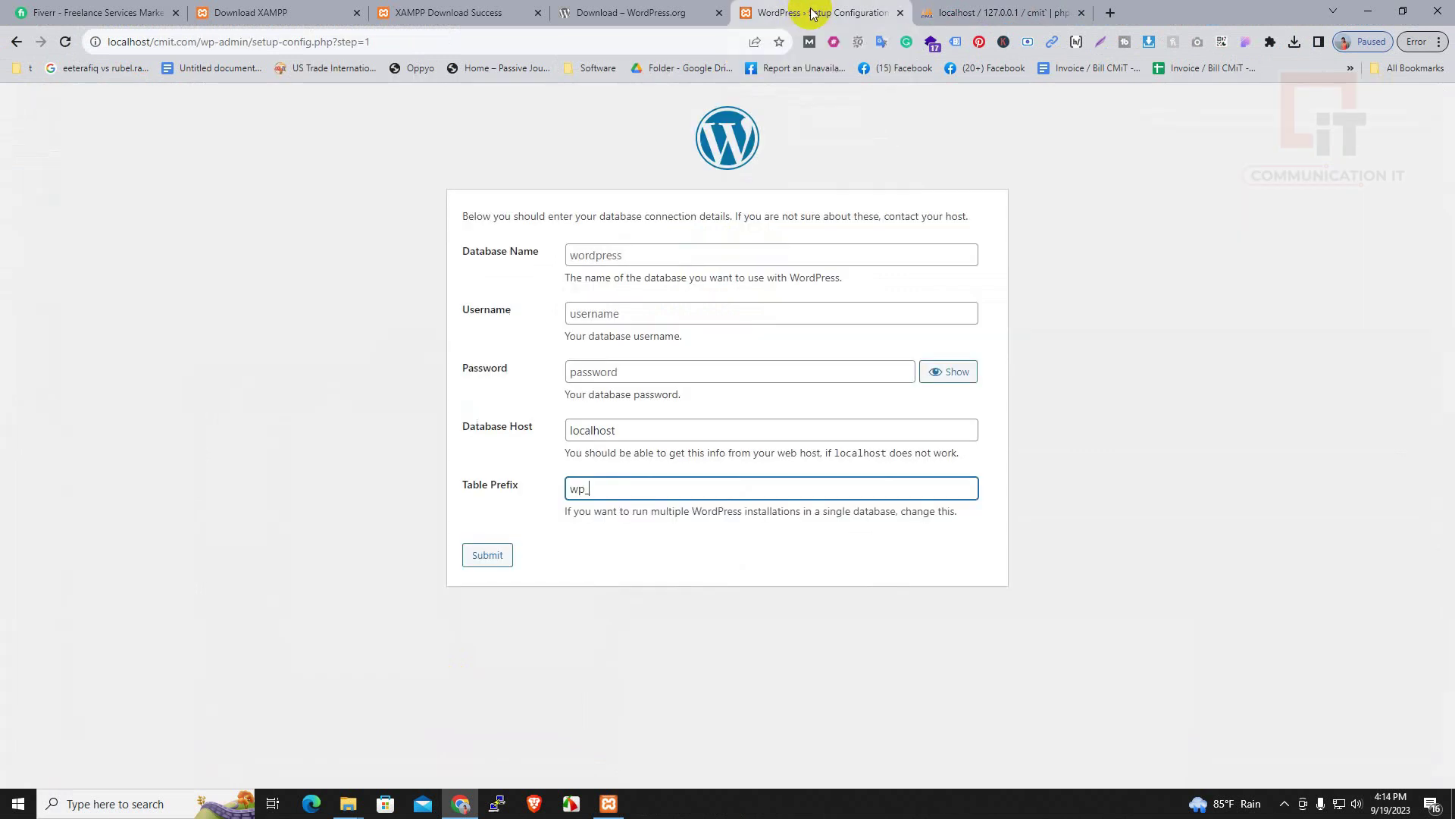
left_click(663, 260)
type("cmit")
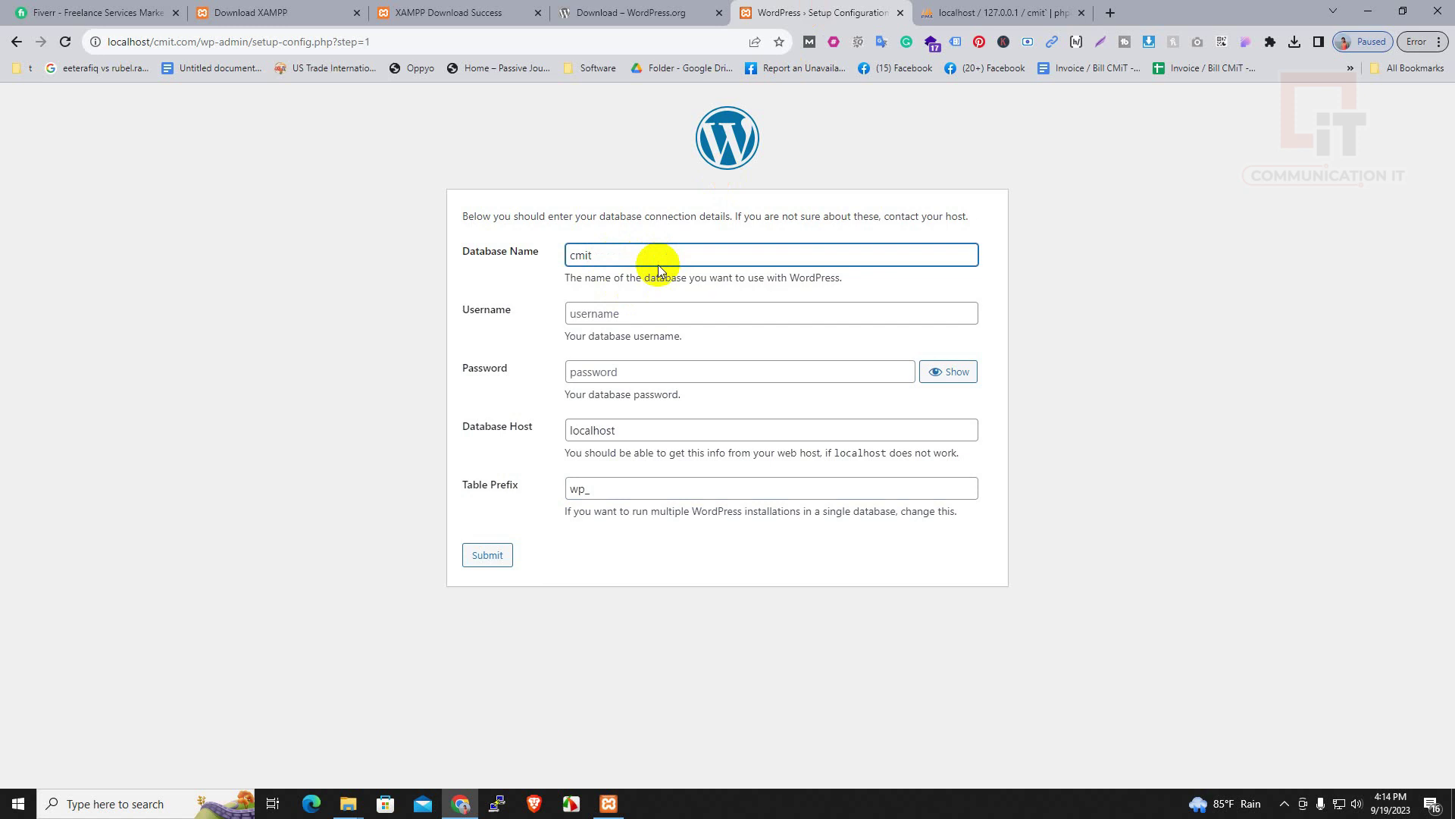
left_click(633, 313)
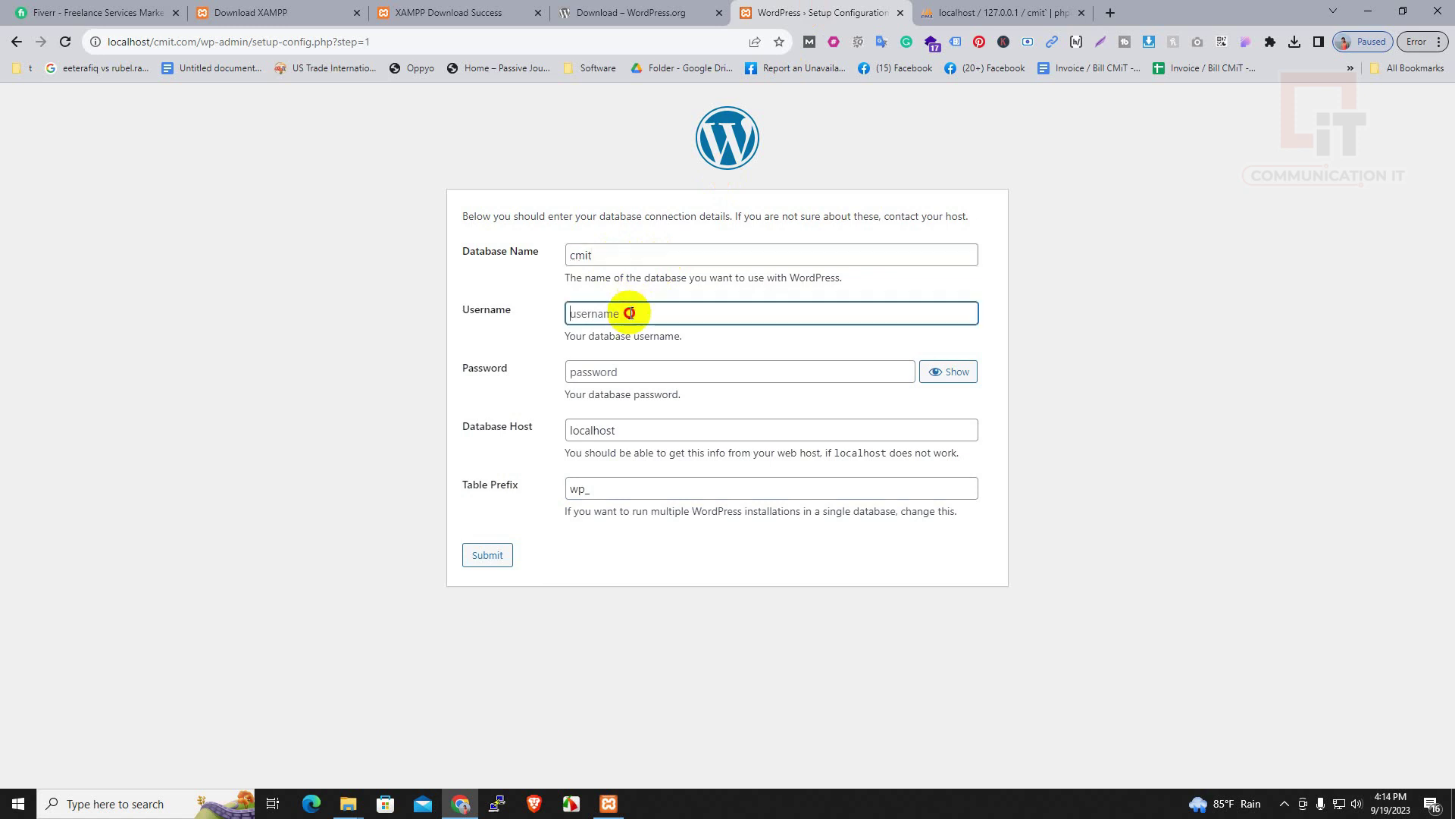
type("cmit")
left_click(611, 371)
key("ctrl+v")
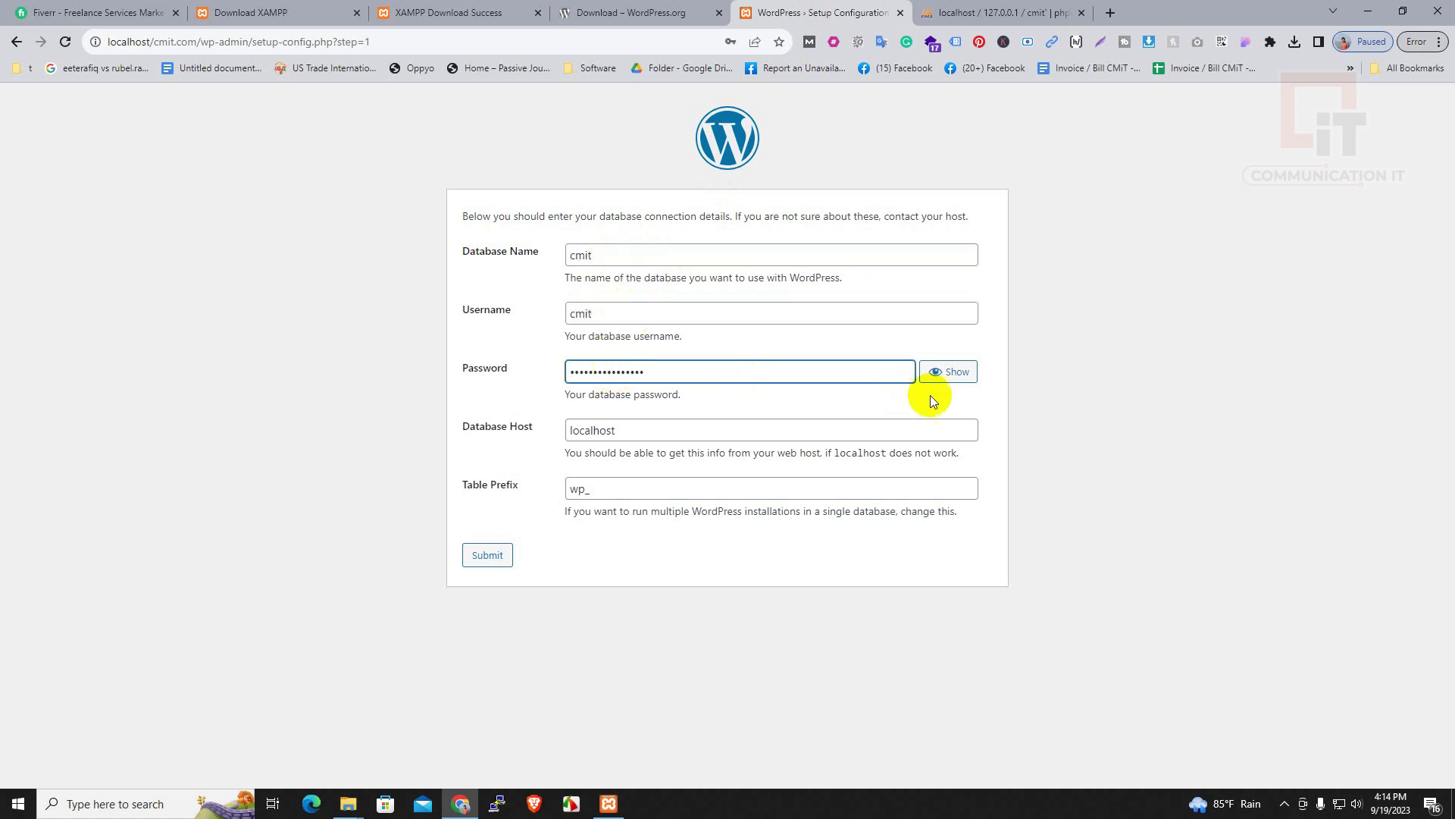
left_click(944, 373)
left_click_drag(692, 373, 502, 377)
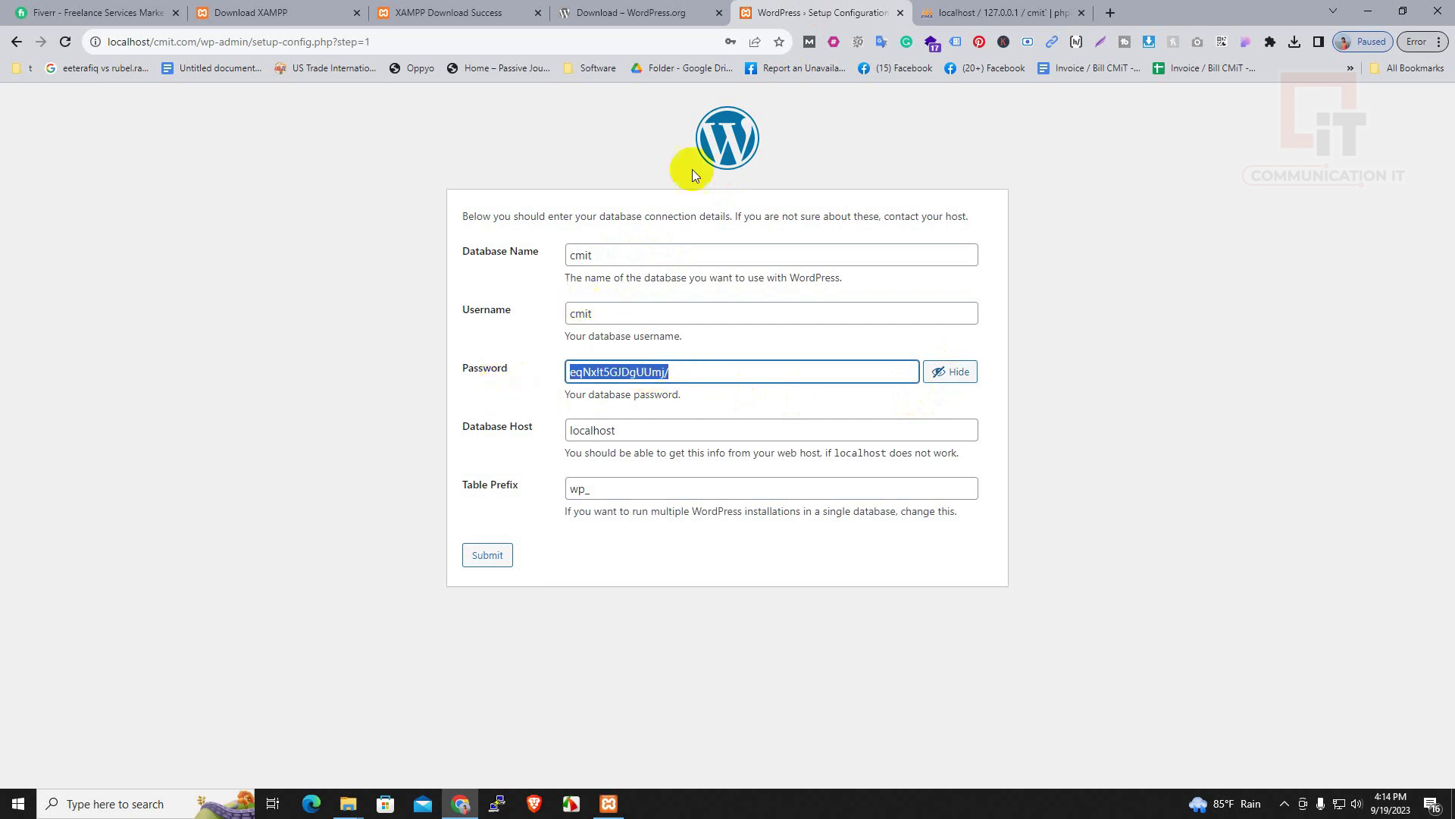
Check the user details in phpMyAdmin, then submit the form with host localhost
left_click(971, 12)
scroll(620, 588, "down", 3)
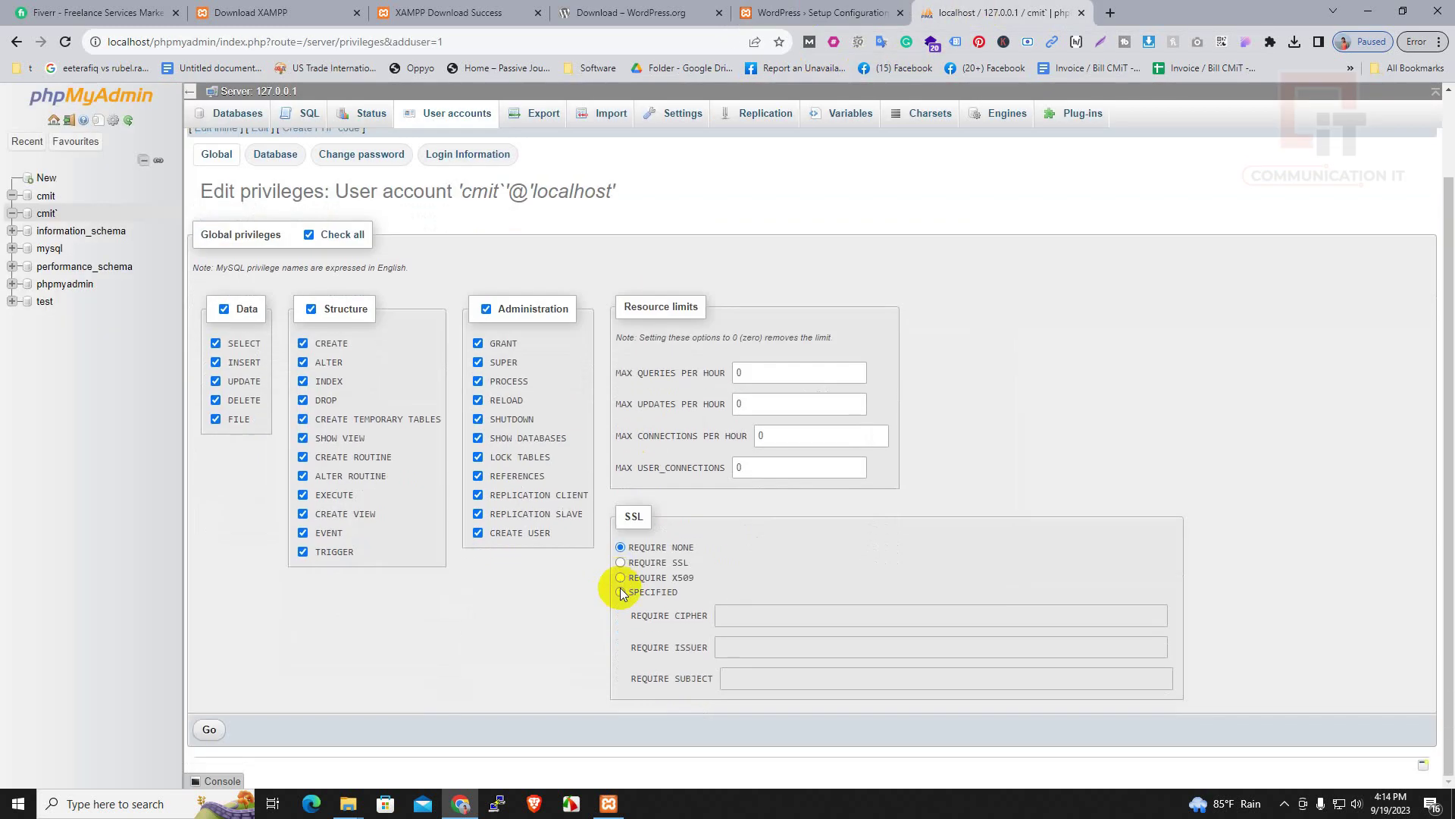
scroll(438, 362, "up", 1)
scroll(375, 476, "down", 1)
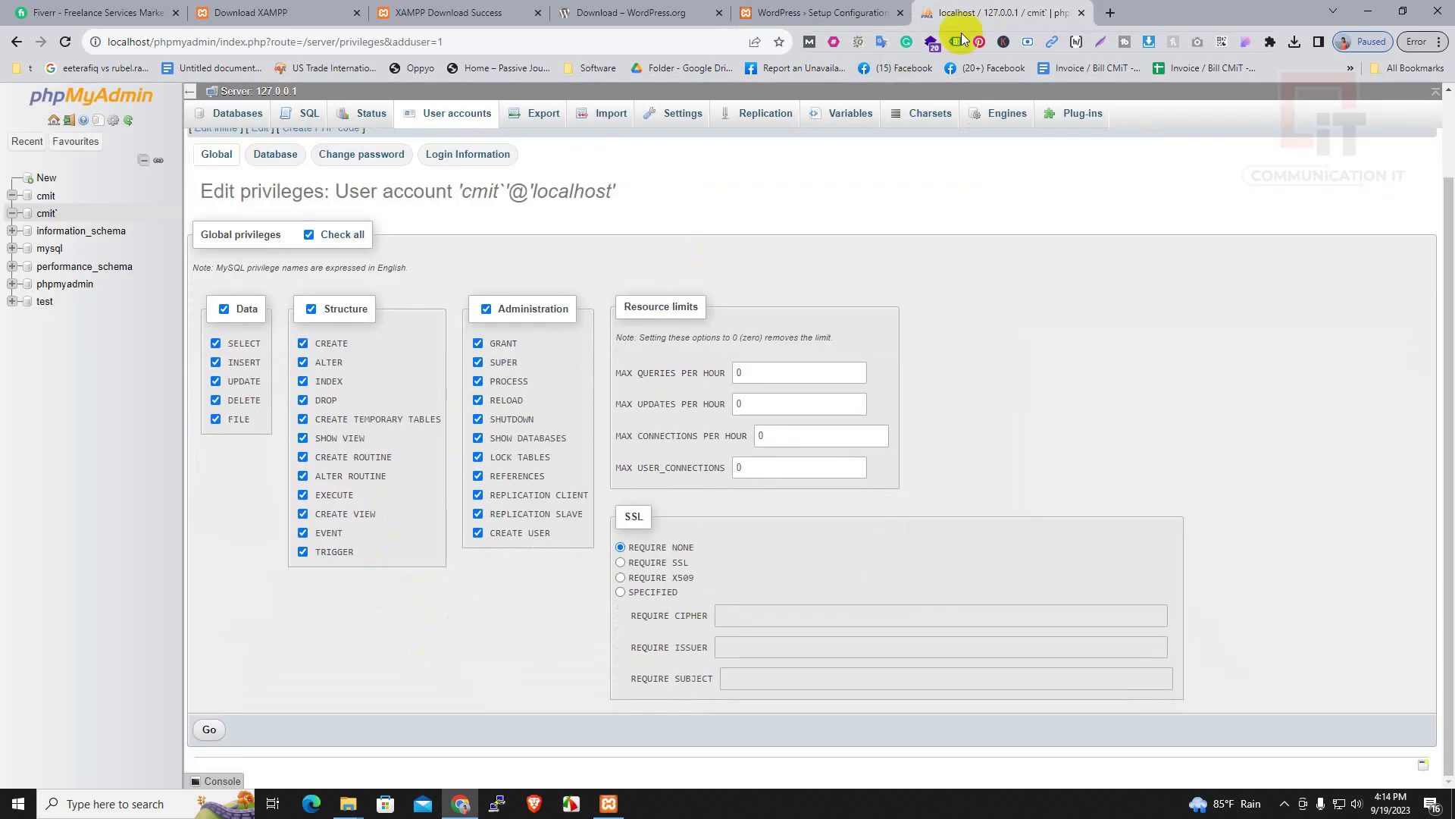
left_click(804, 12)
left_click(611, 429)
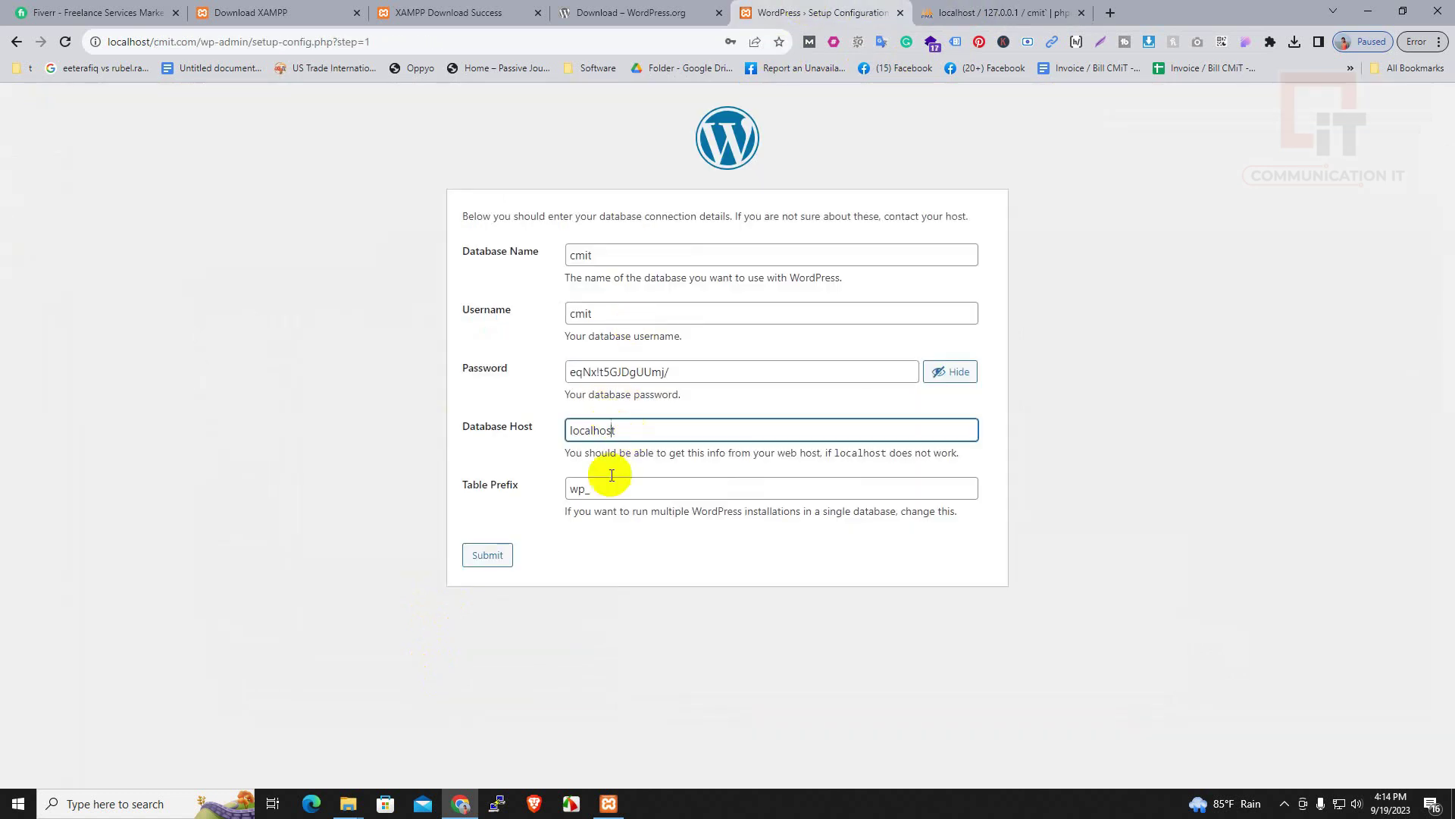
left_click(489, 557)
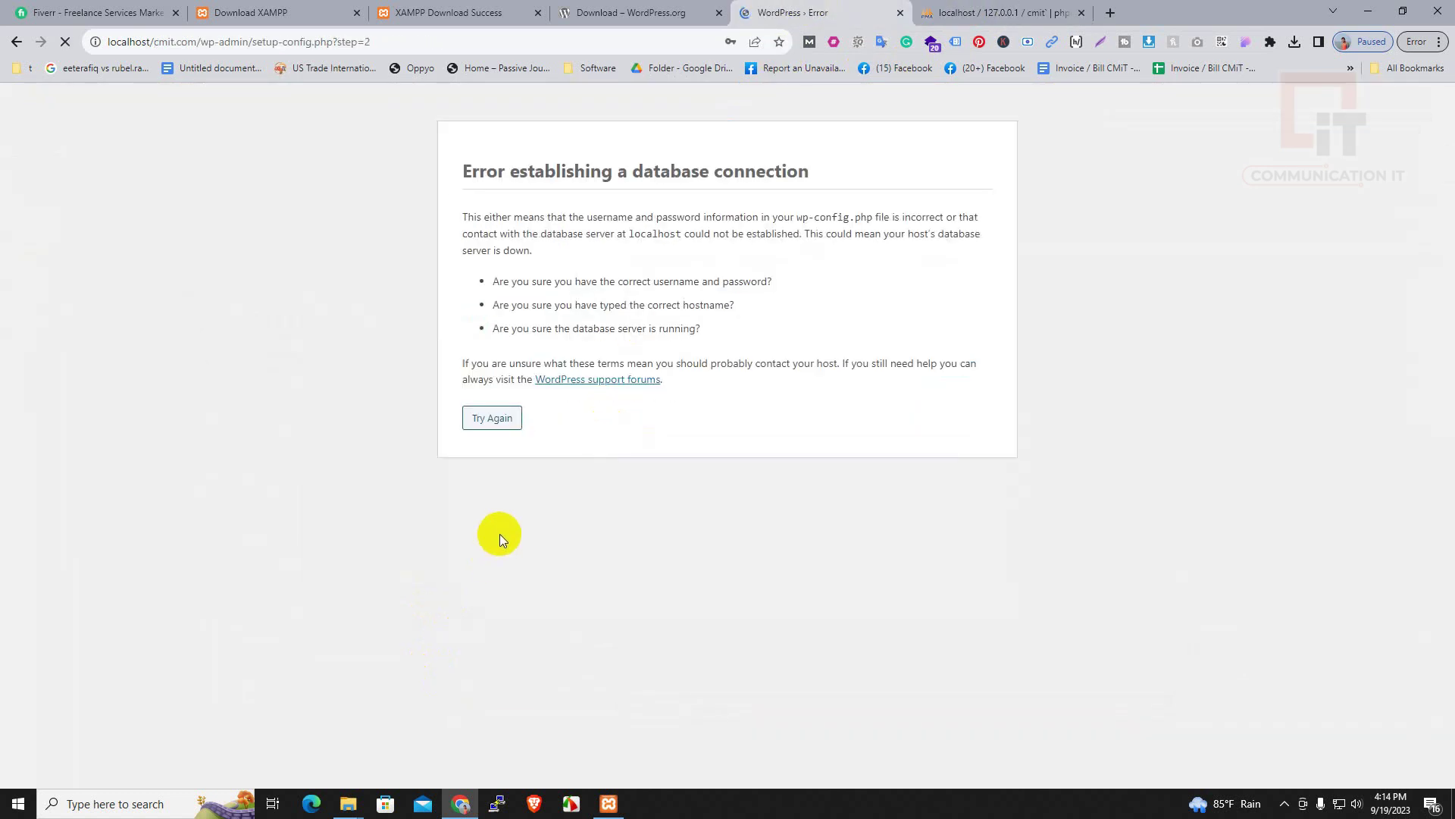
Retry the connection form, paste the database password again, and switch to phpMyAdmin's database list
left_click(492, 418)
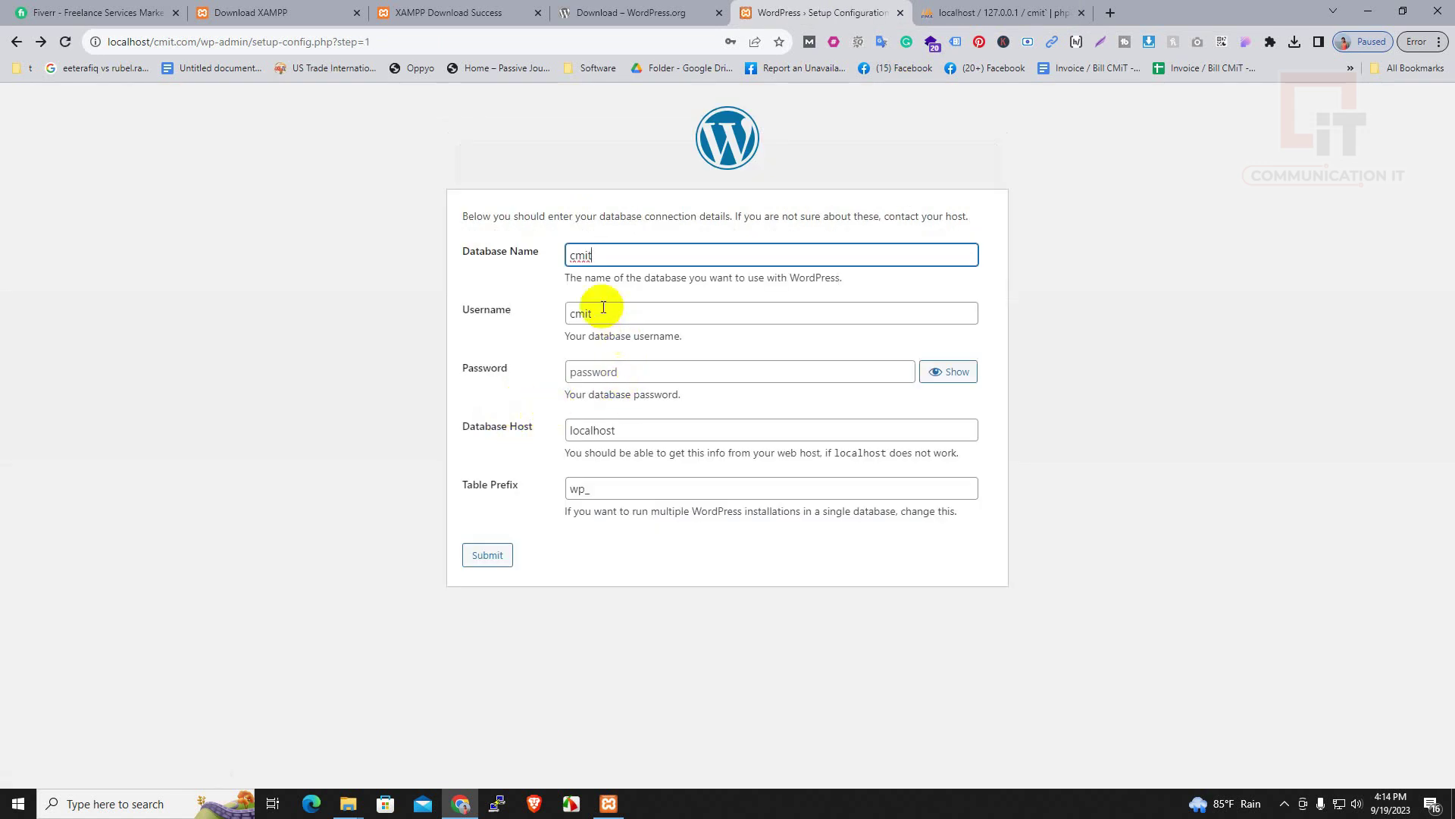
left_click(614, 369)
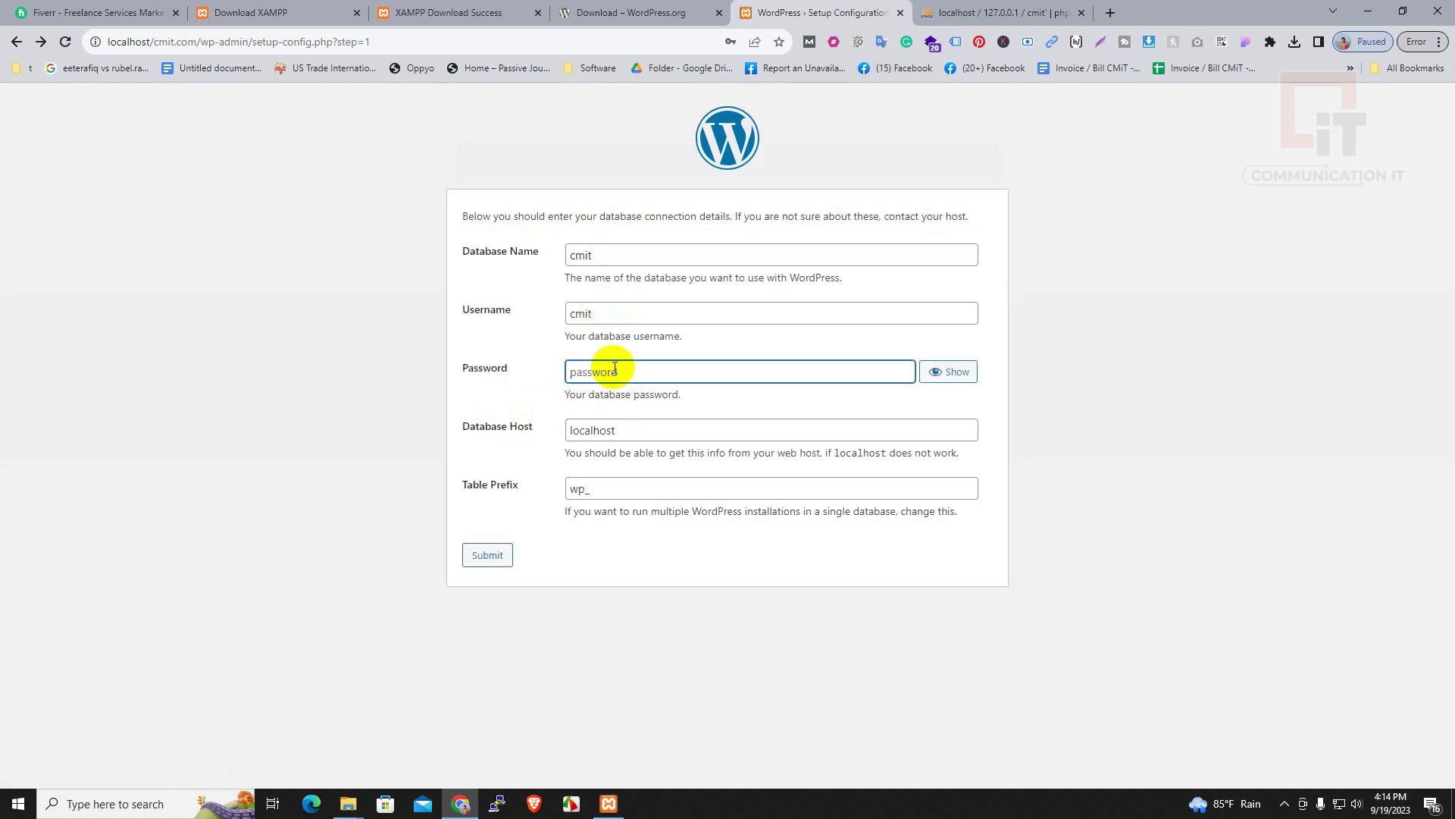
key("ctrl+v")
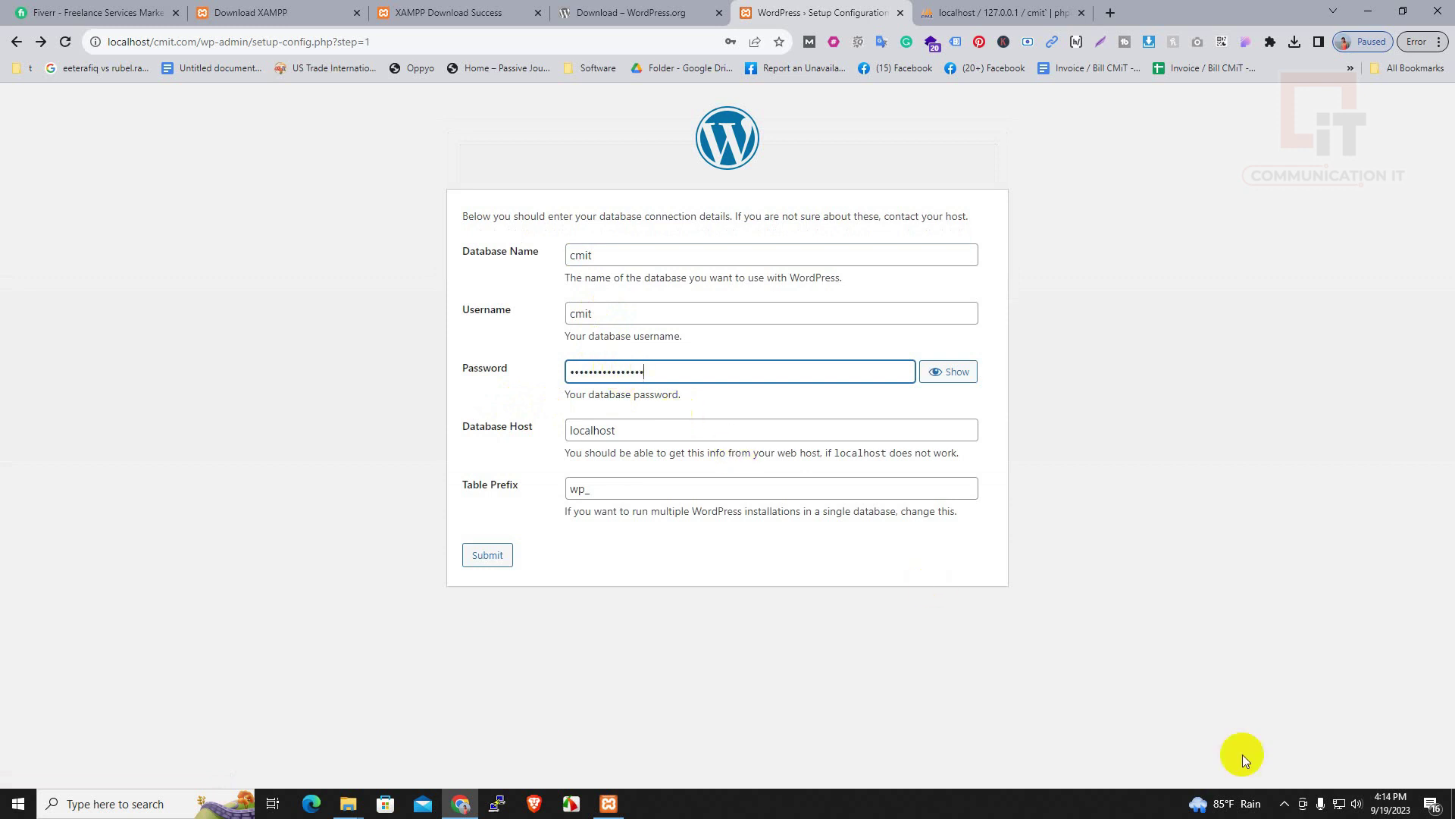
key("ctrl+Tab")
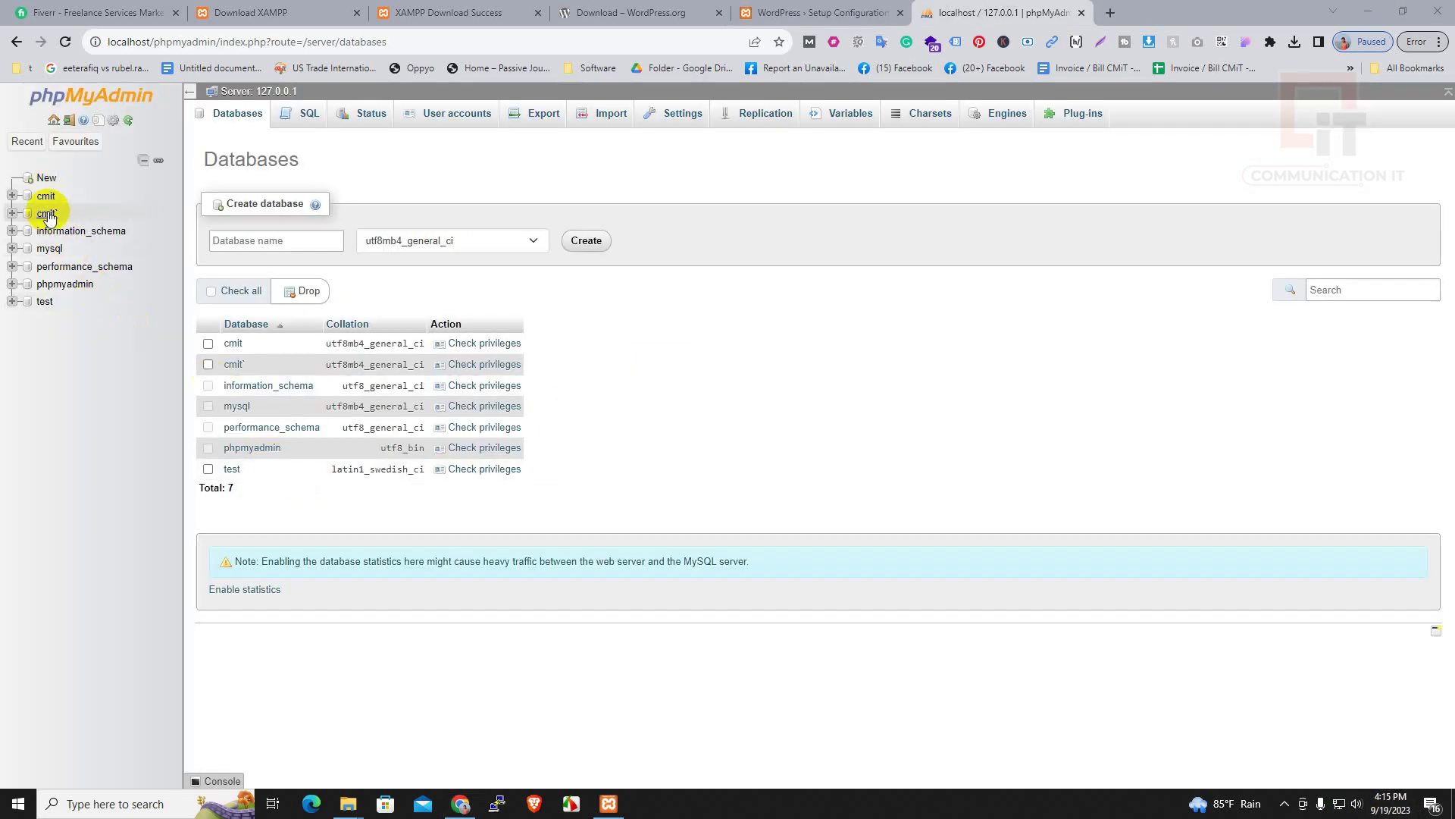
Enter cmitt as the new database name, keep utf8mb4_general_ci, and create it
left_click(255, 239)
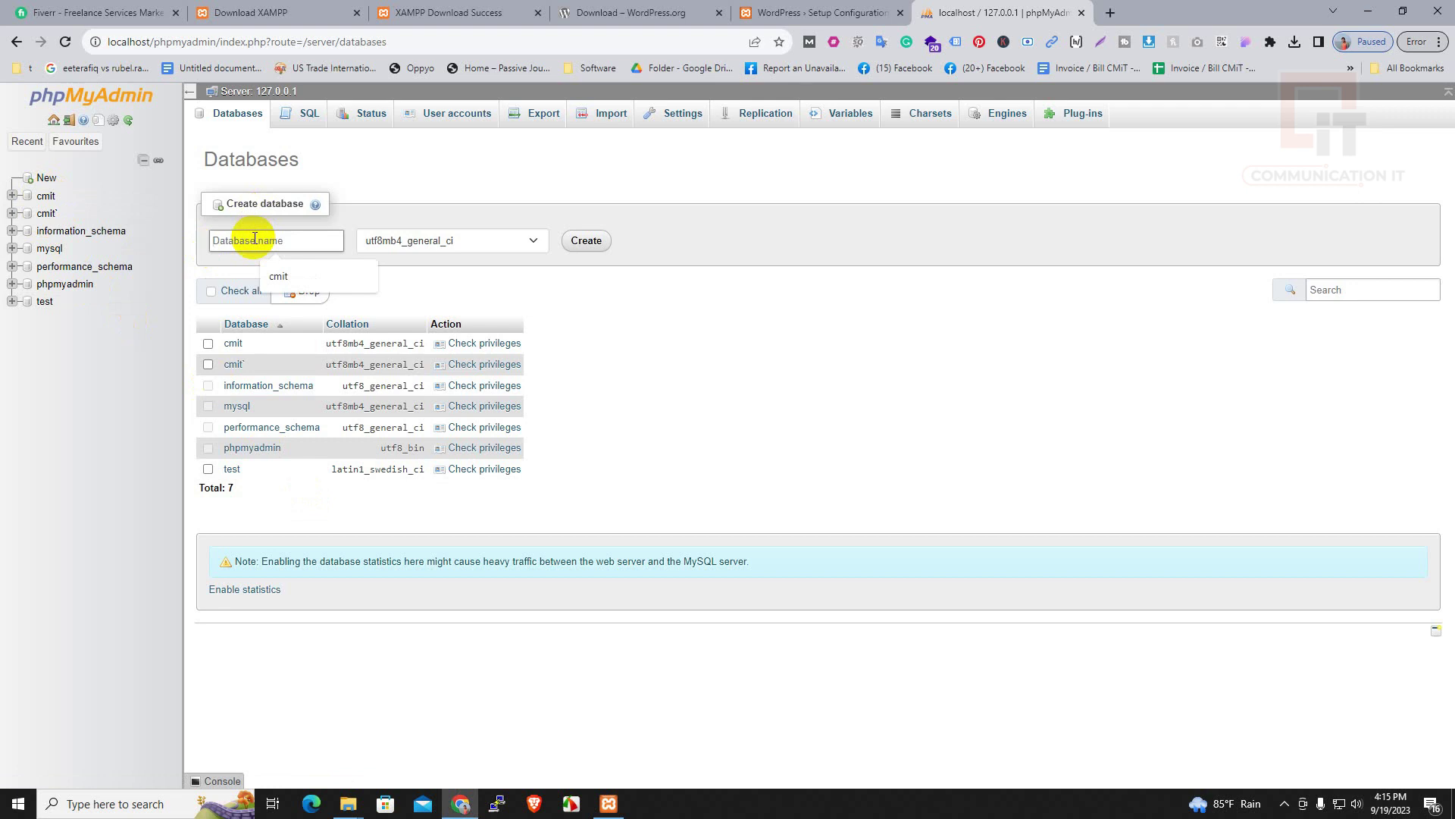
type("c")
key("BackSpace")
key("Return")
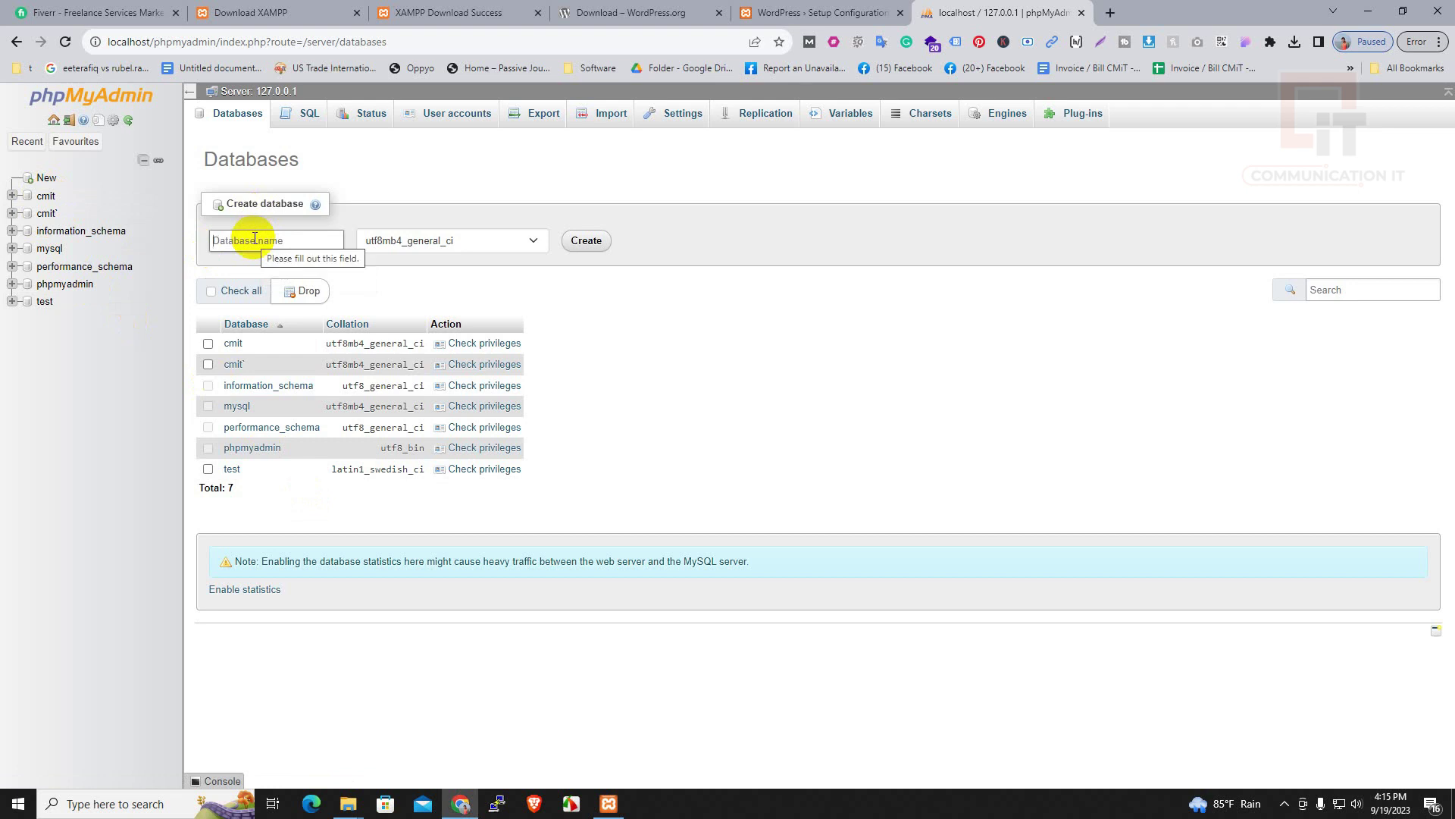
type("cmit")
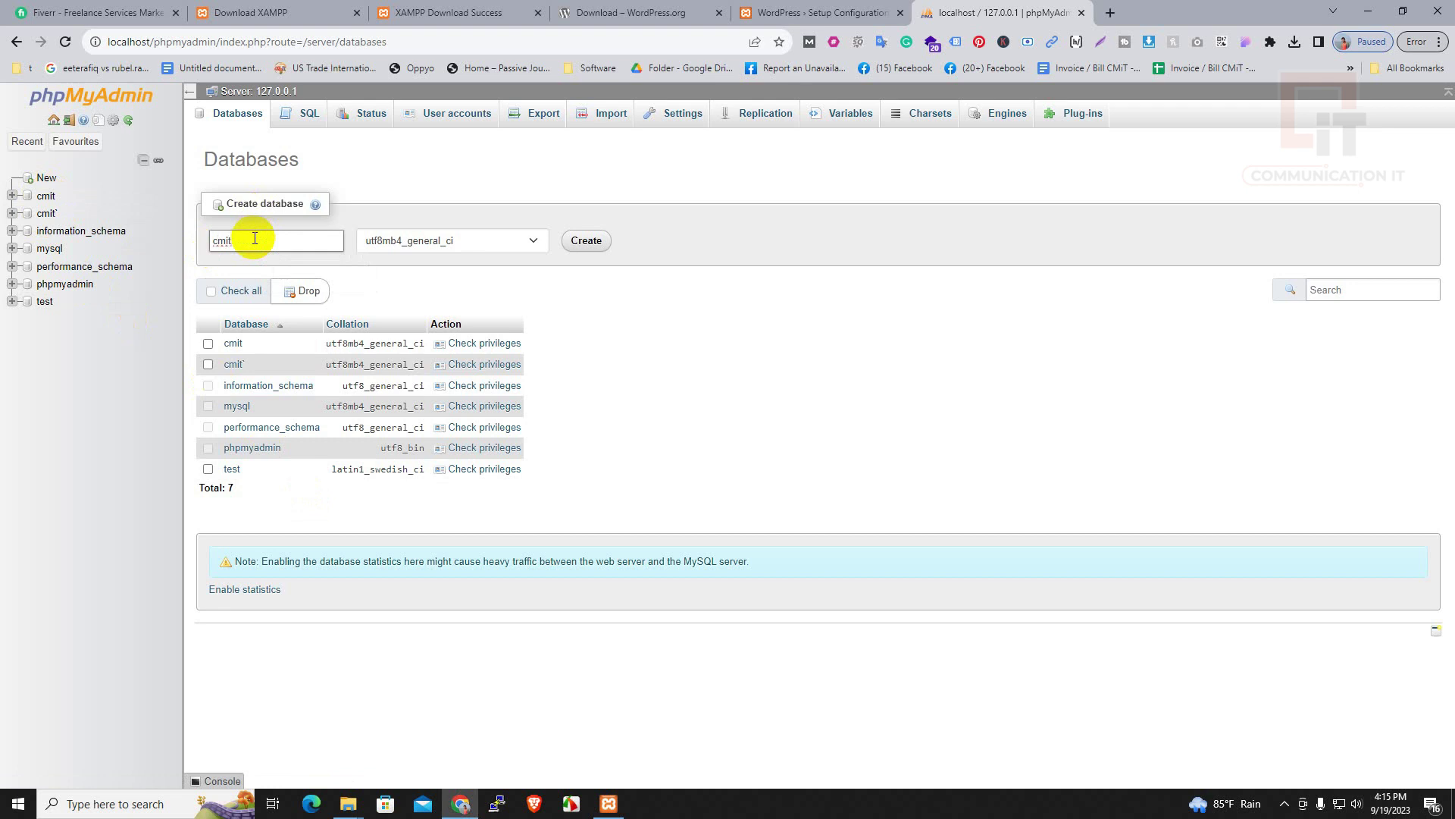
key("BackSpace")
key("BackSpace")
key("Return")
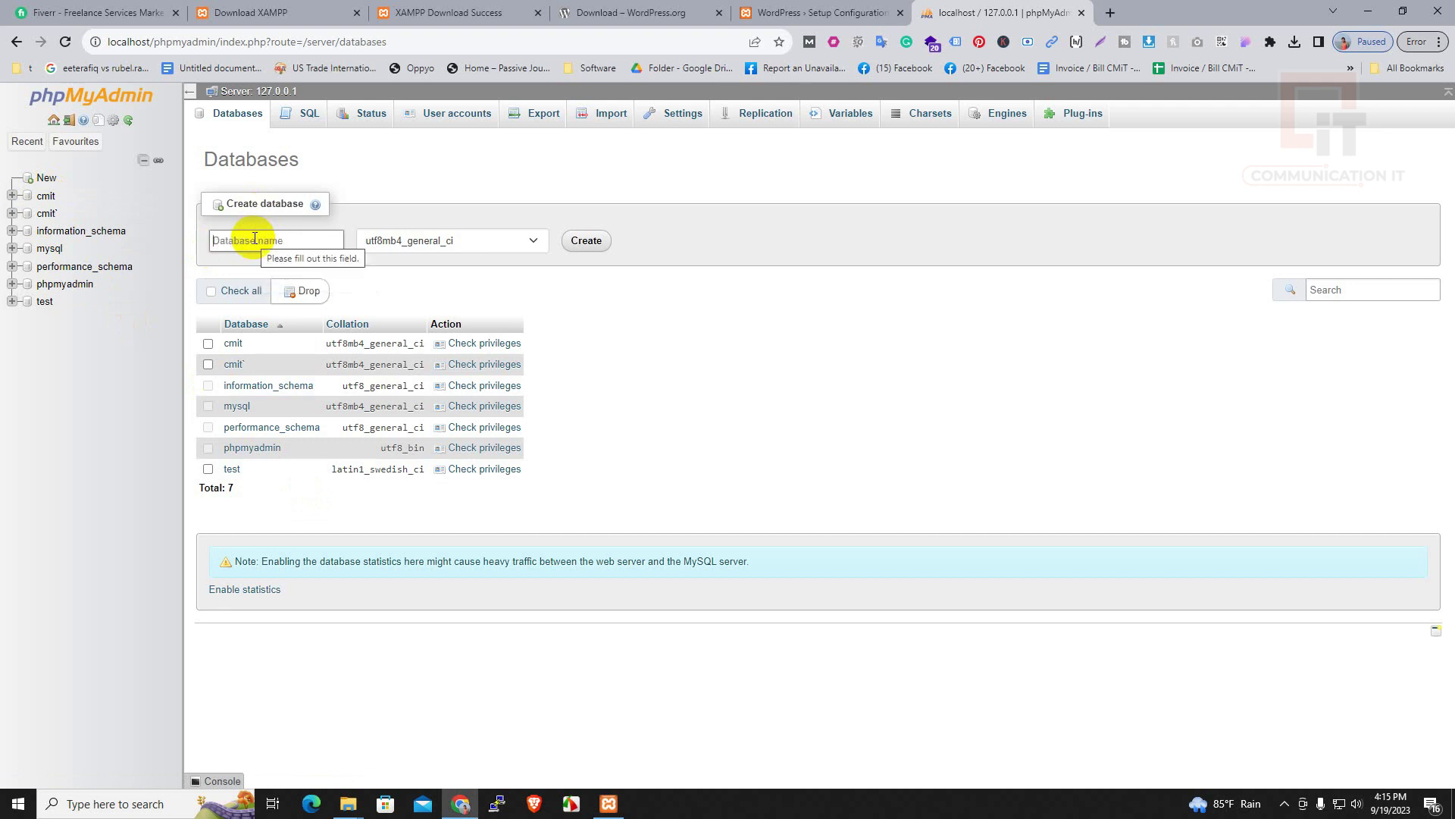
type("cmitt")
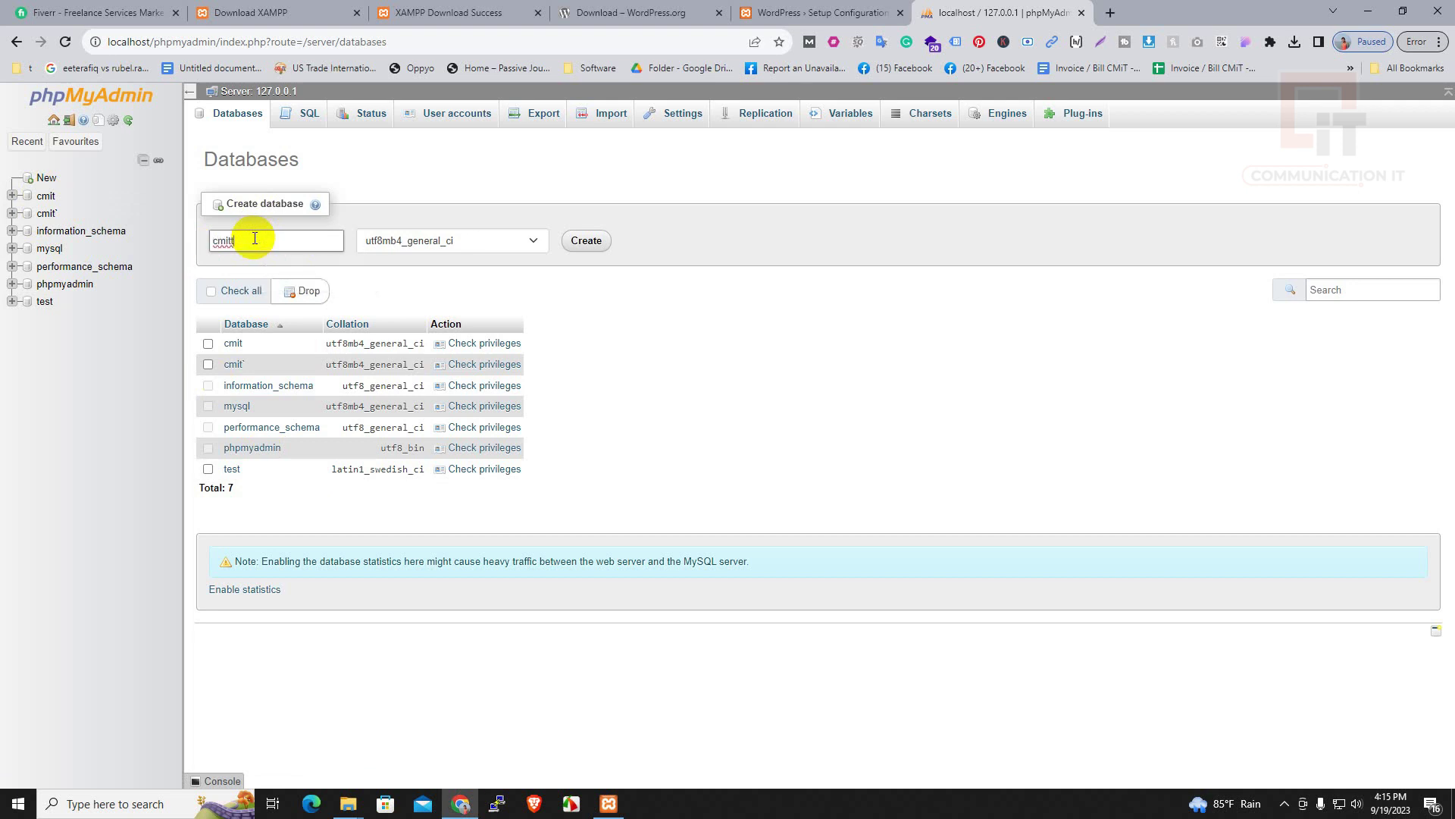
left_click_drag(255, 238, 197, 241)
left_click(598, 239)
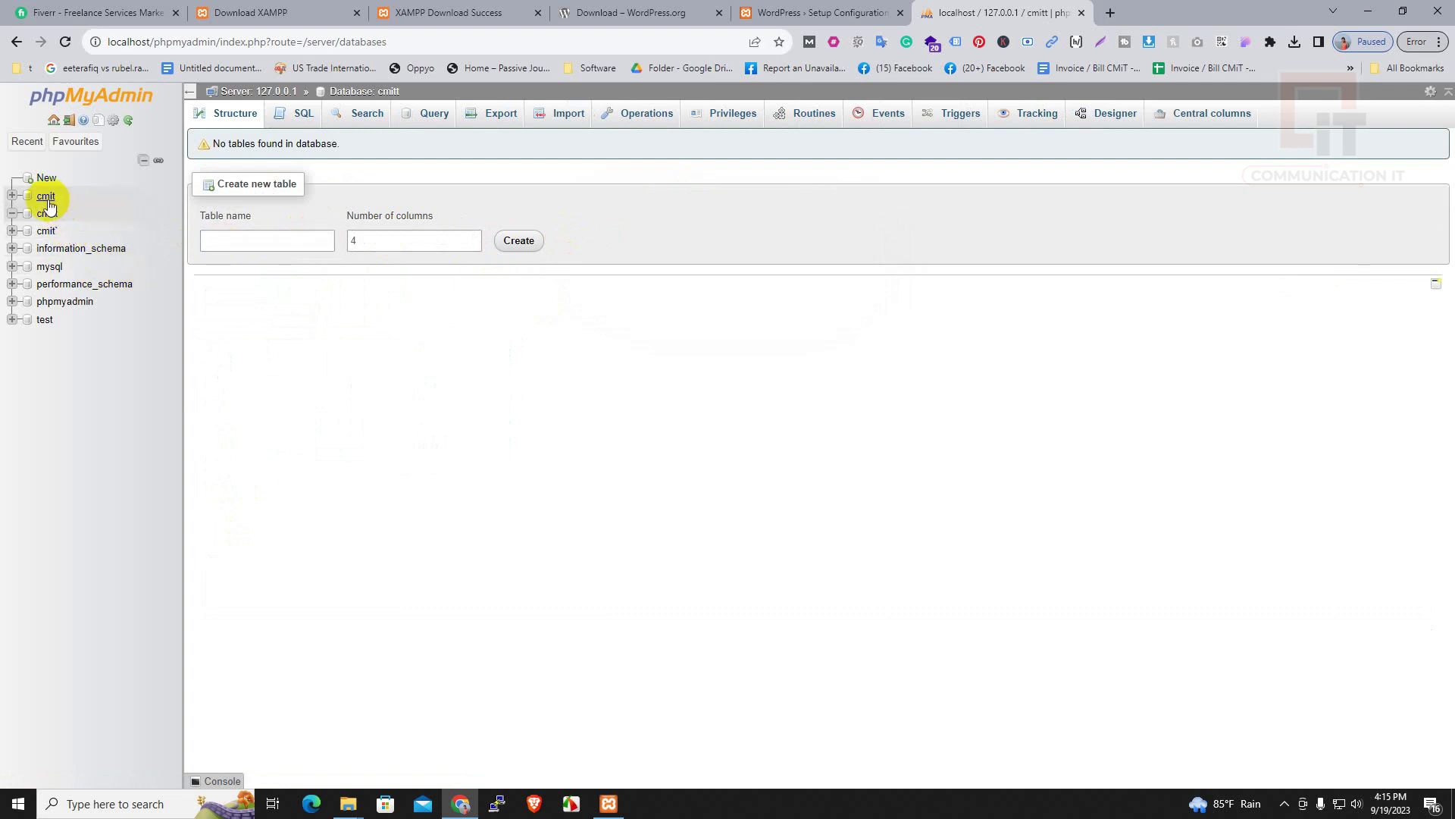
Start a new user account named usercmit with the host set to Local
left_click(48, 215)
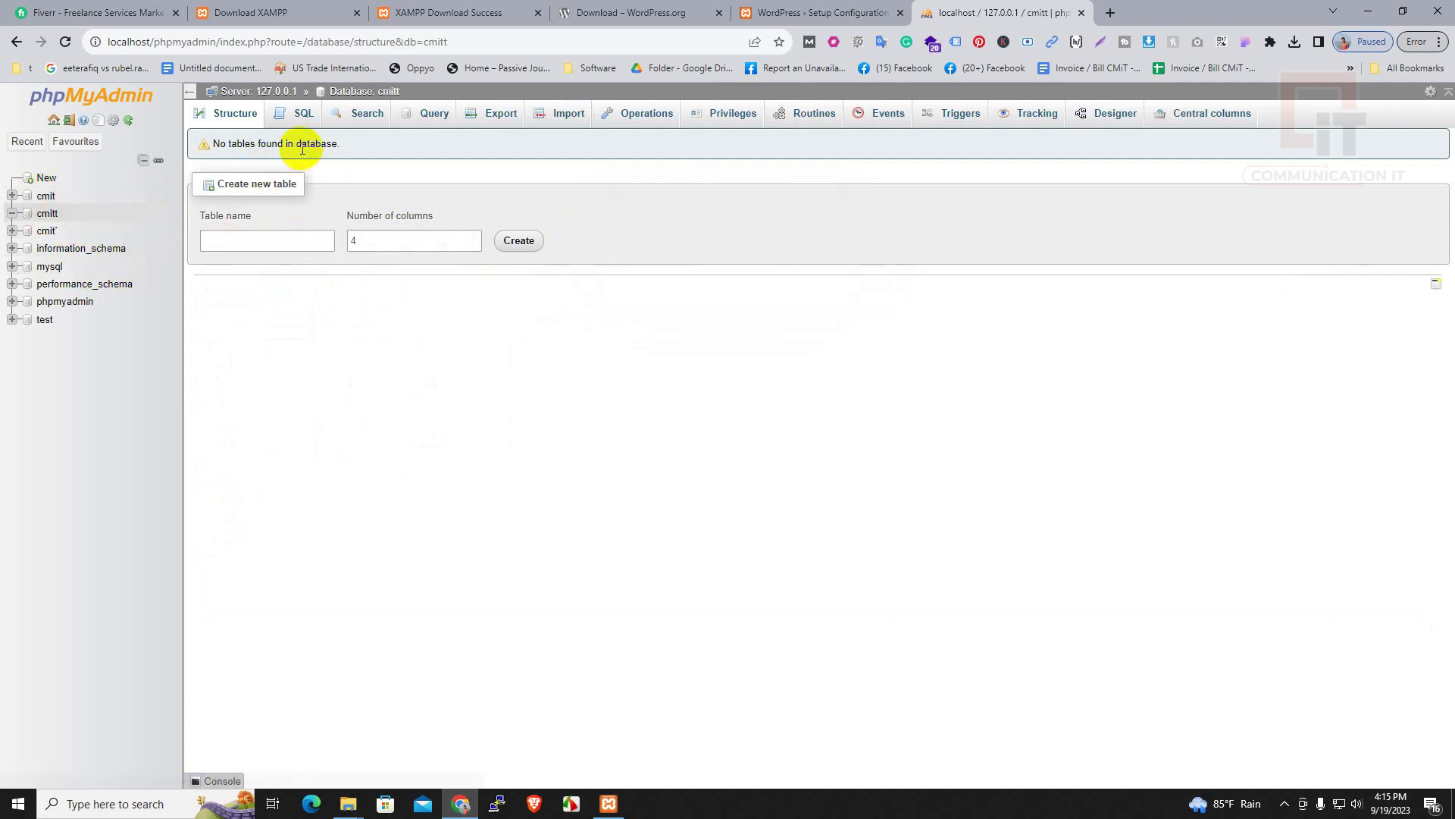
left_click(18, 44)
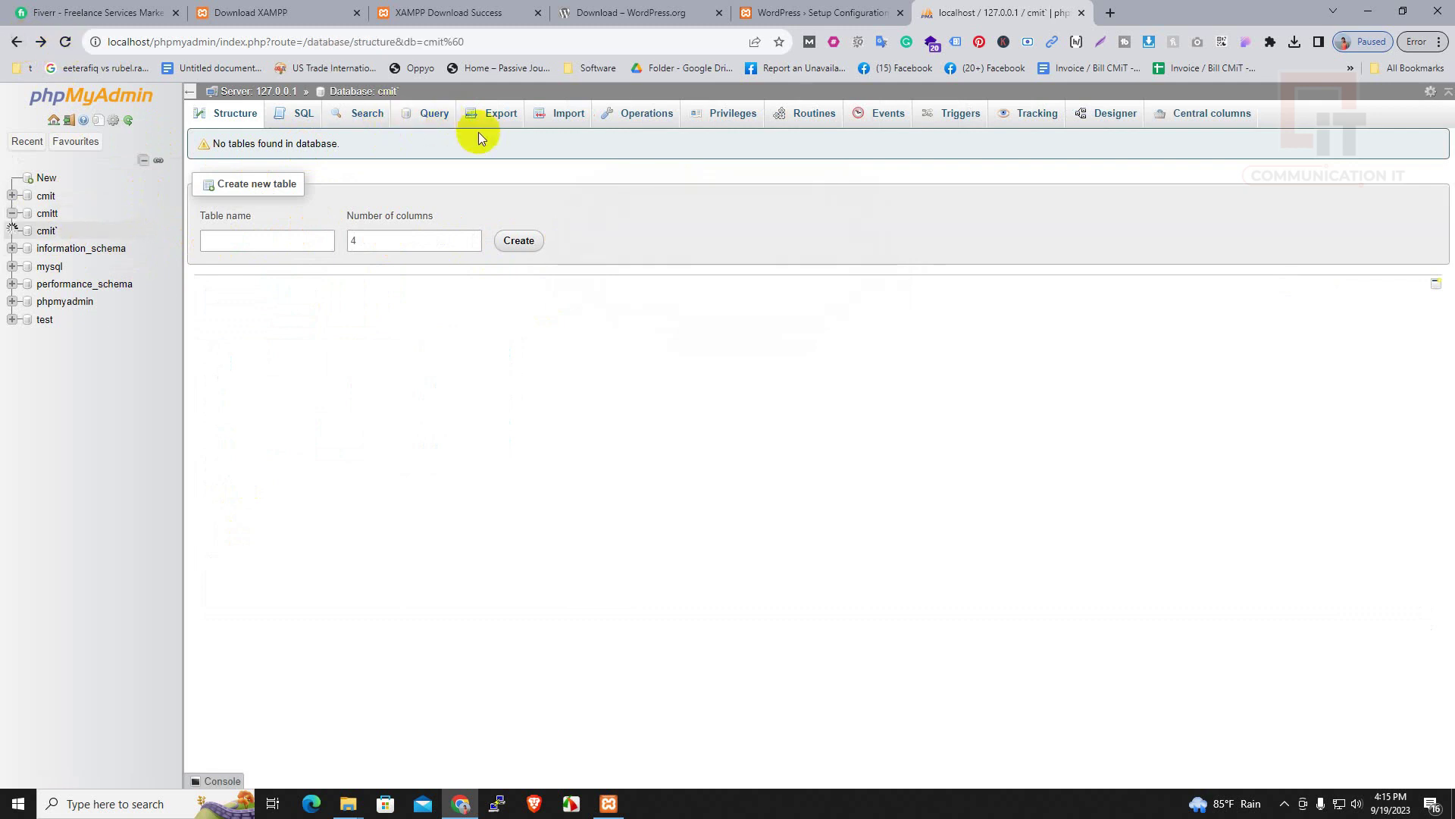
left_click(17, 42)
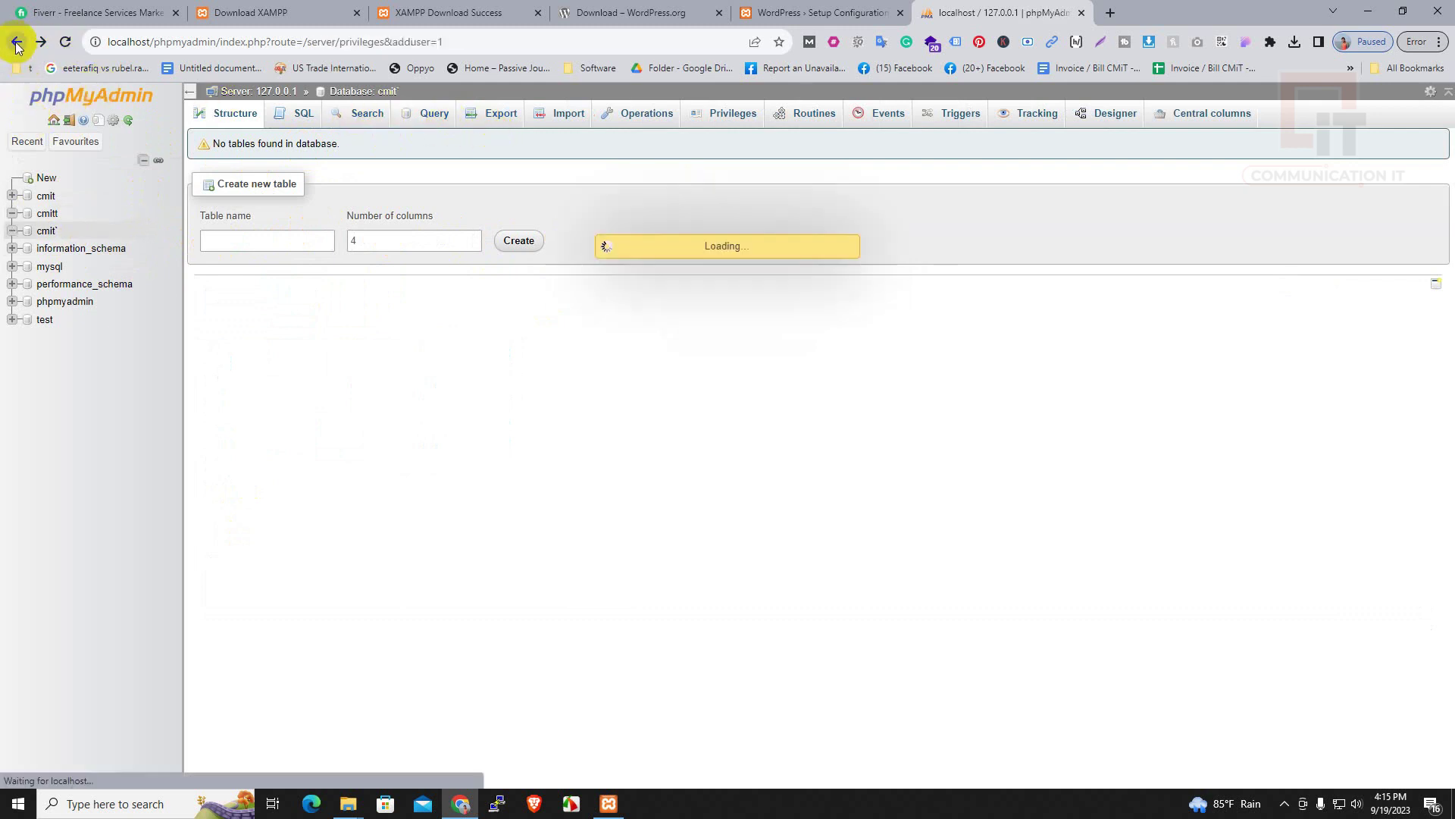
left_click(455, 116)
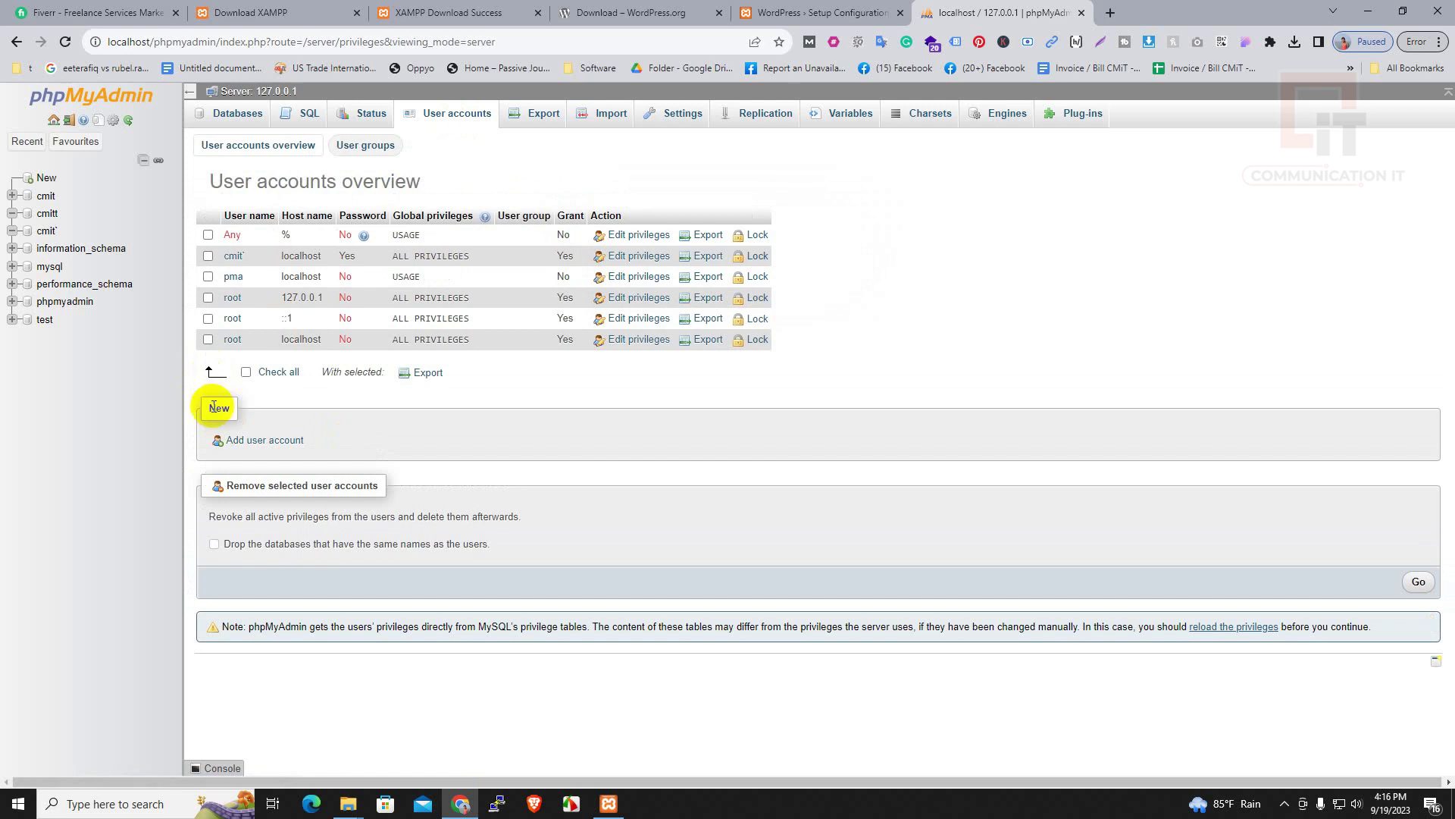
left_click(261, 443)
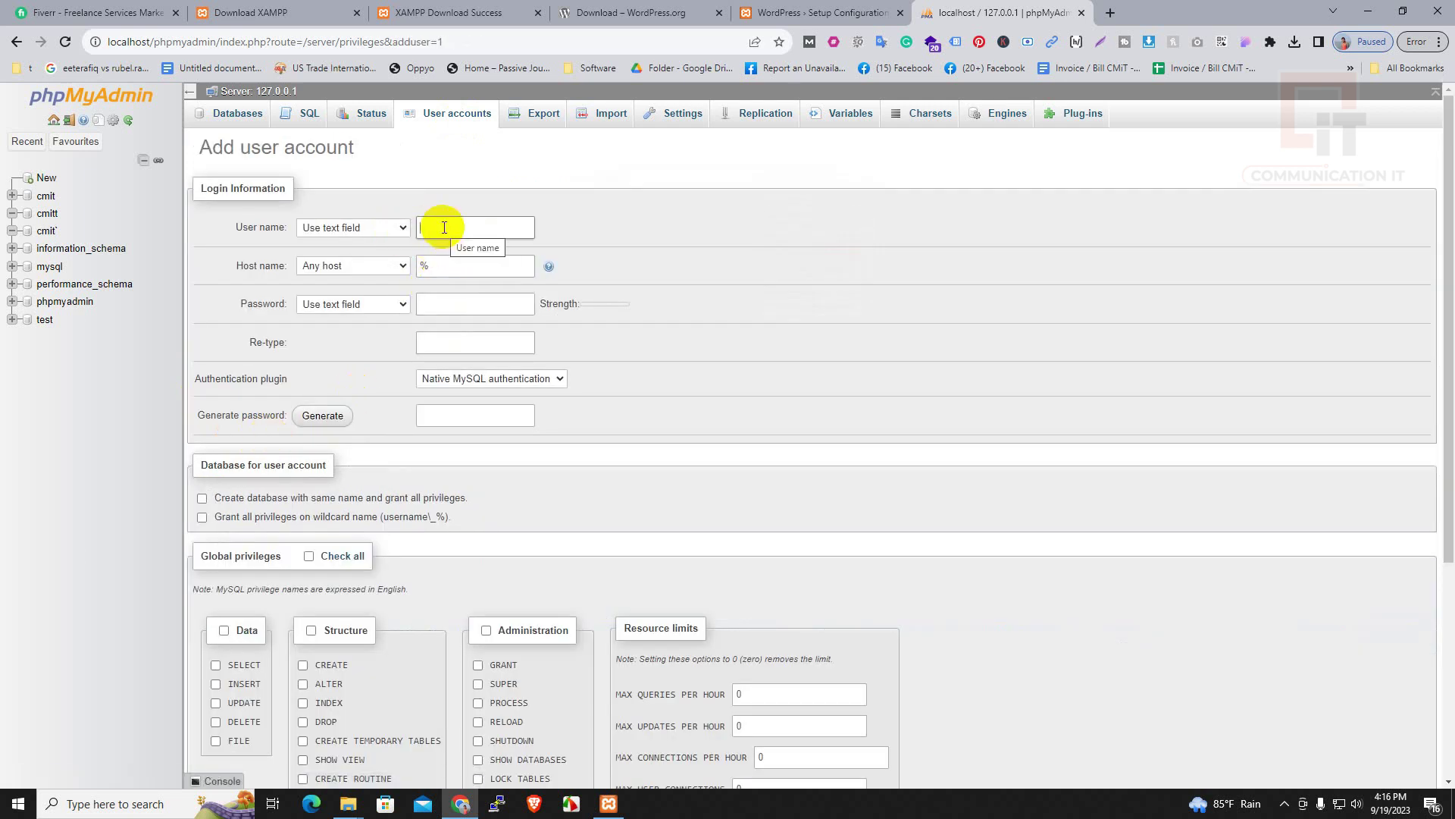
type("usercmit")
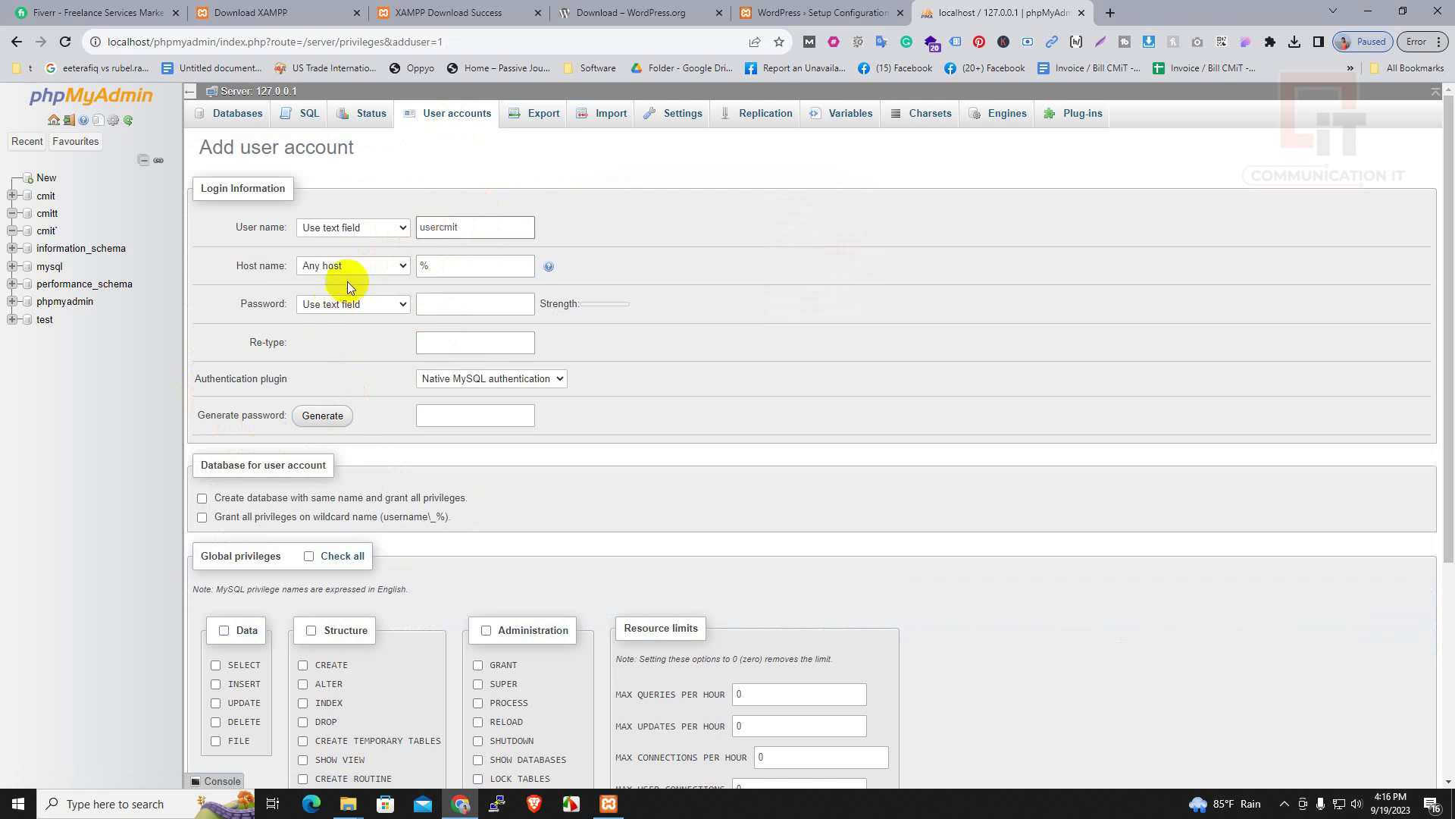
left_click(359, 265)
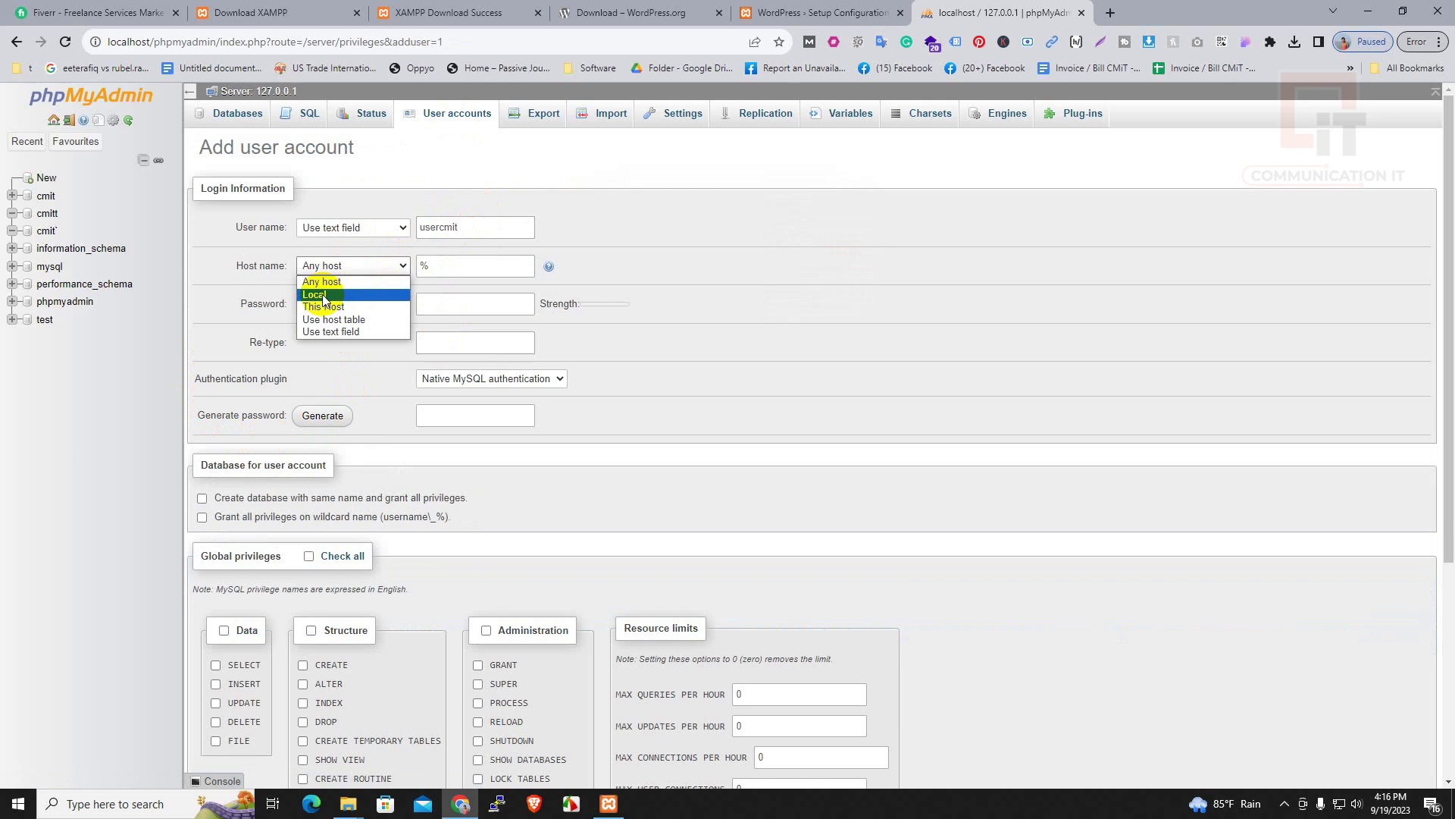
left_click(323, 296)
left_click(333, 303)
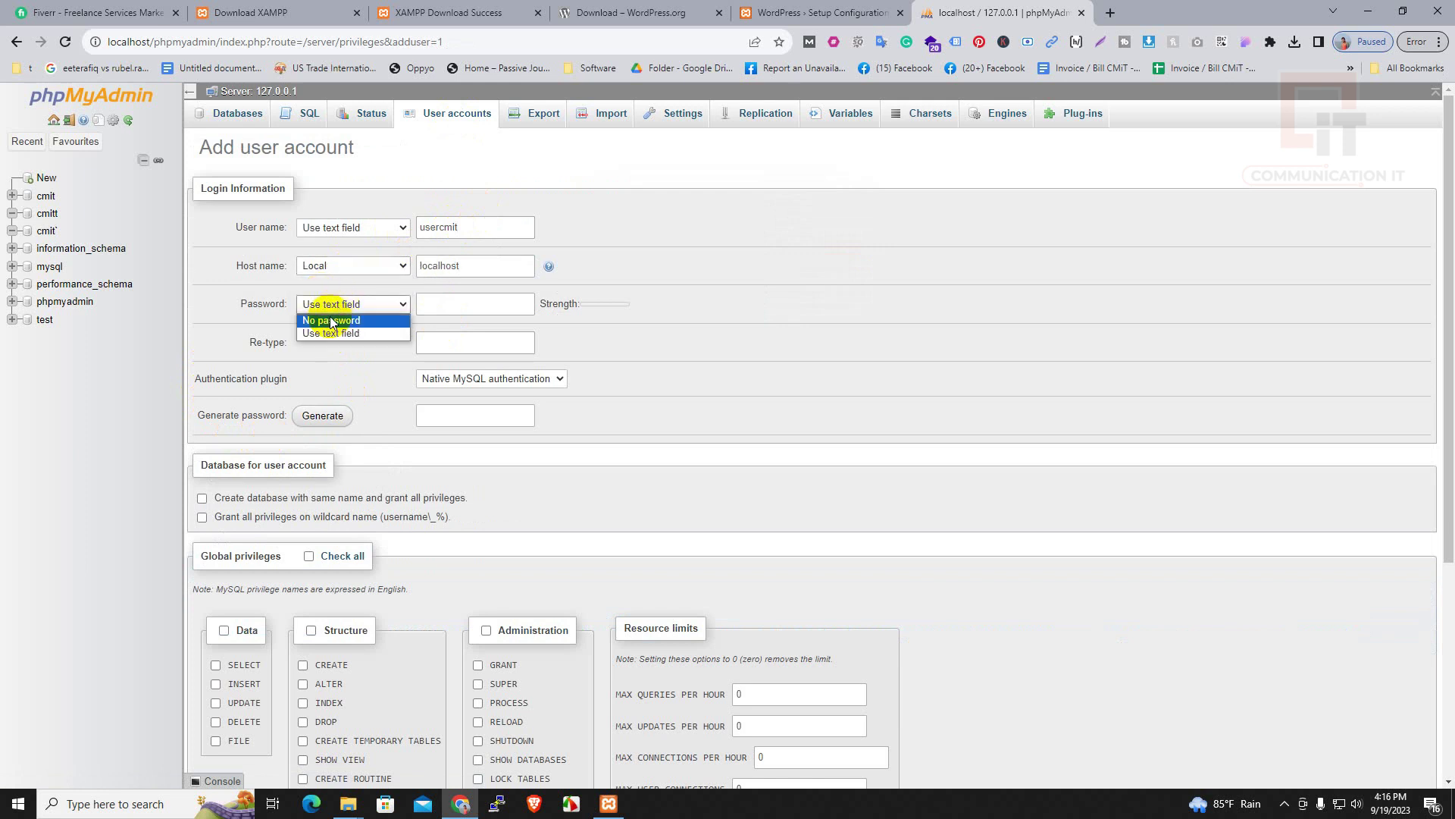
left_click(436, 301)
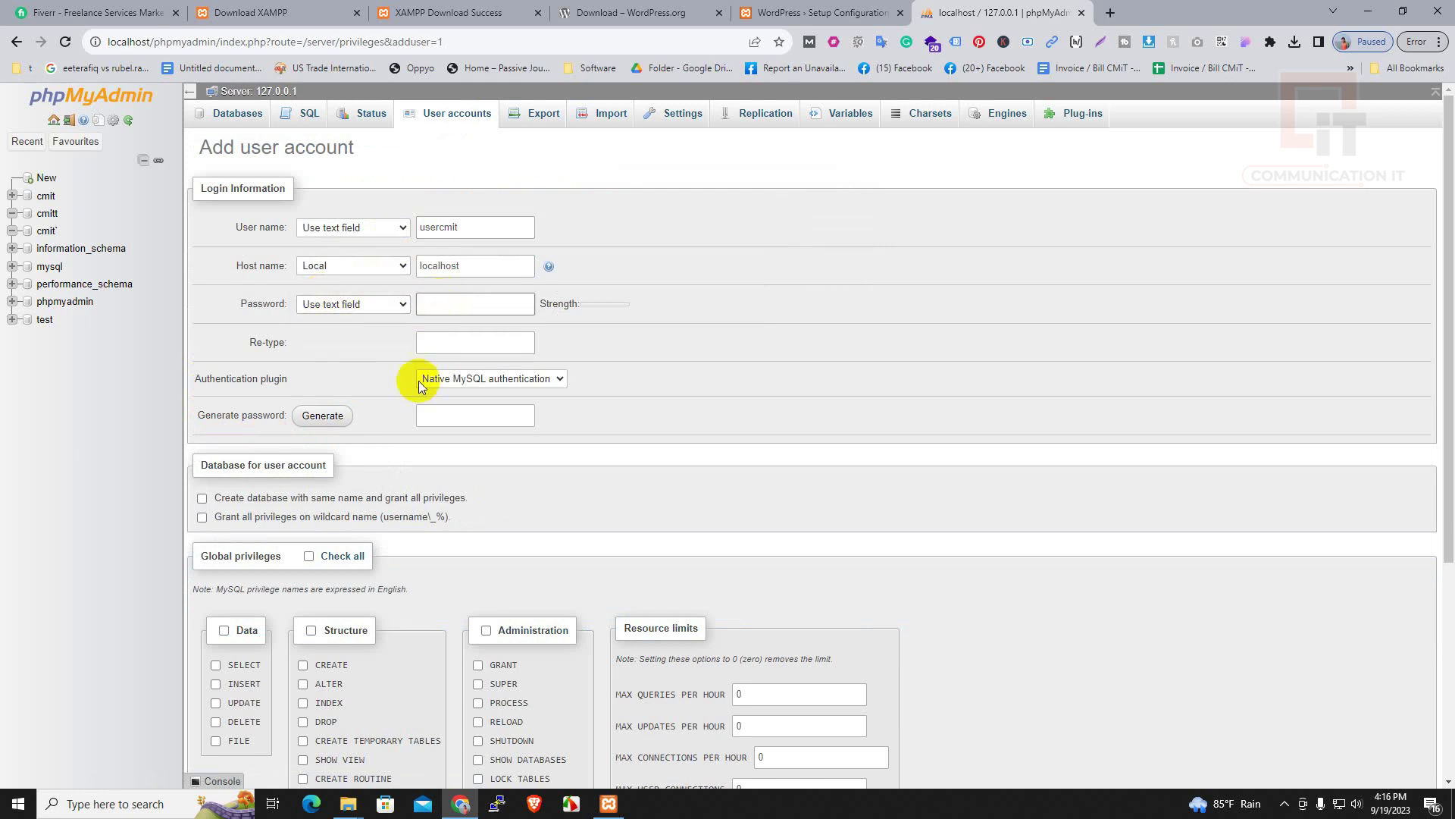
Generate and copy a strong password, tick both database options and all global privileges, then create the user
left_click(323, 415)
left_click_drag(527, 414, 316, 412)
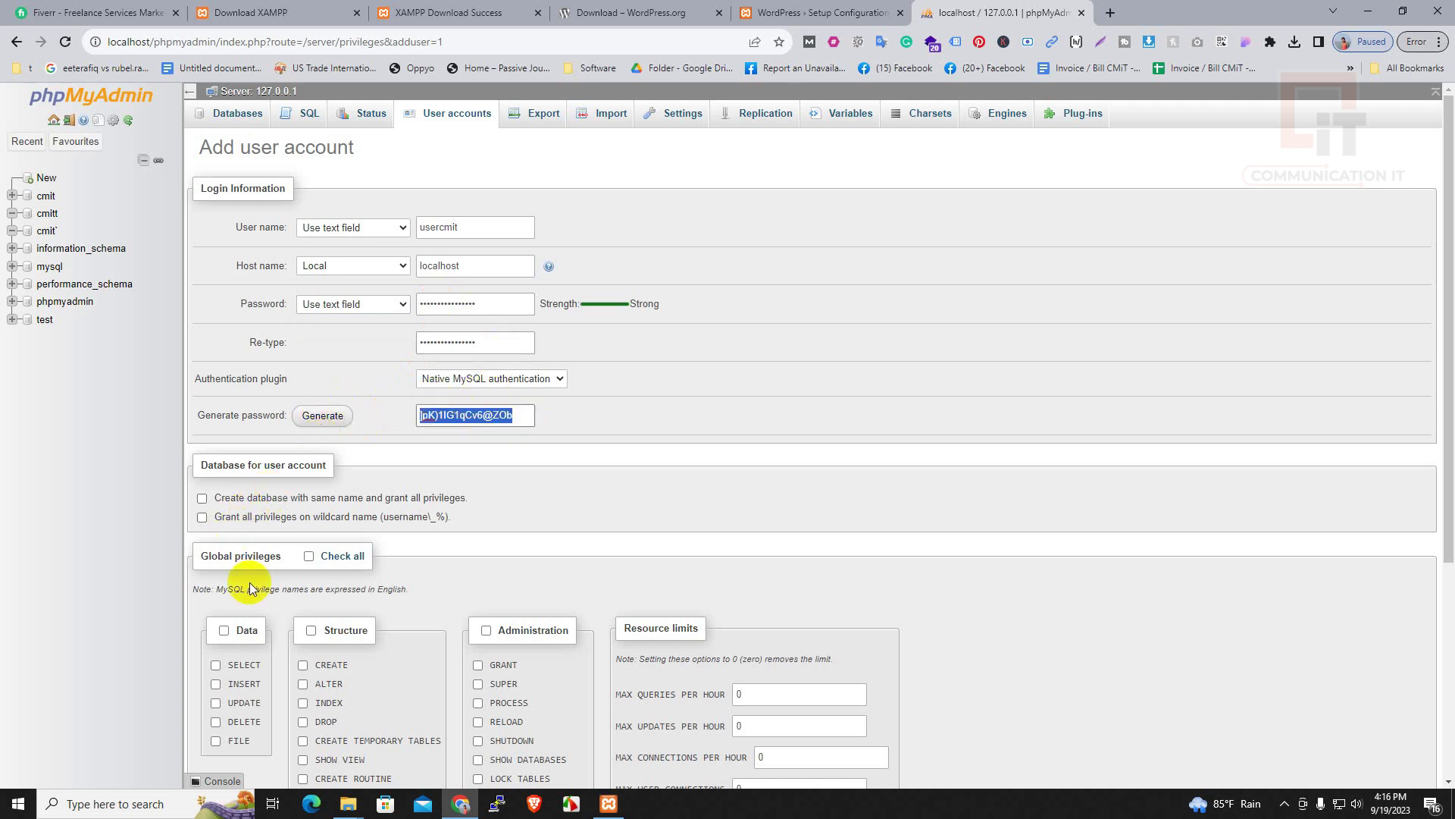
left_click(202, 498)
left_click(201, 518)
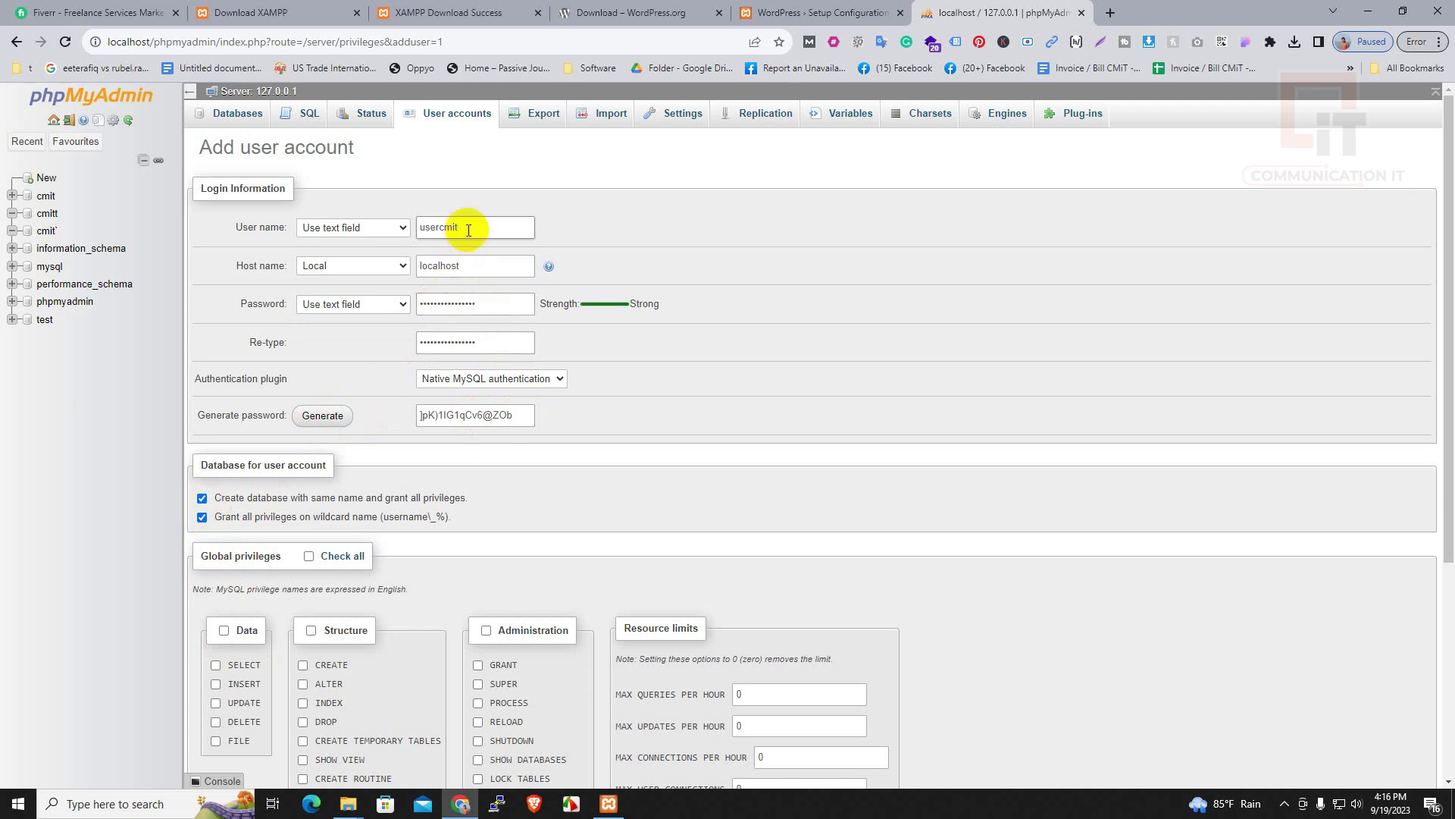
scroll(276, 552, "down", 2)
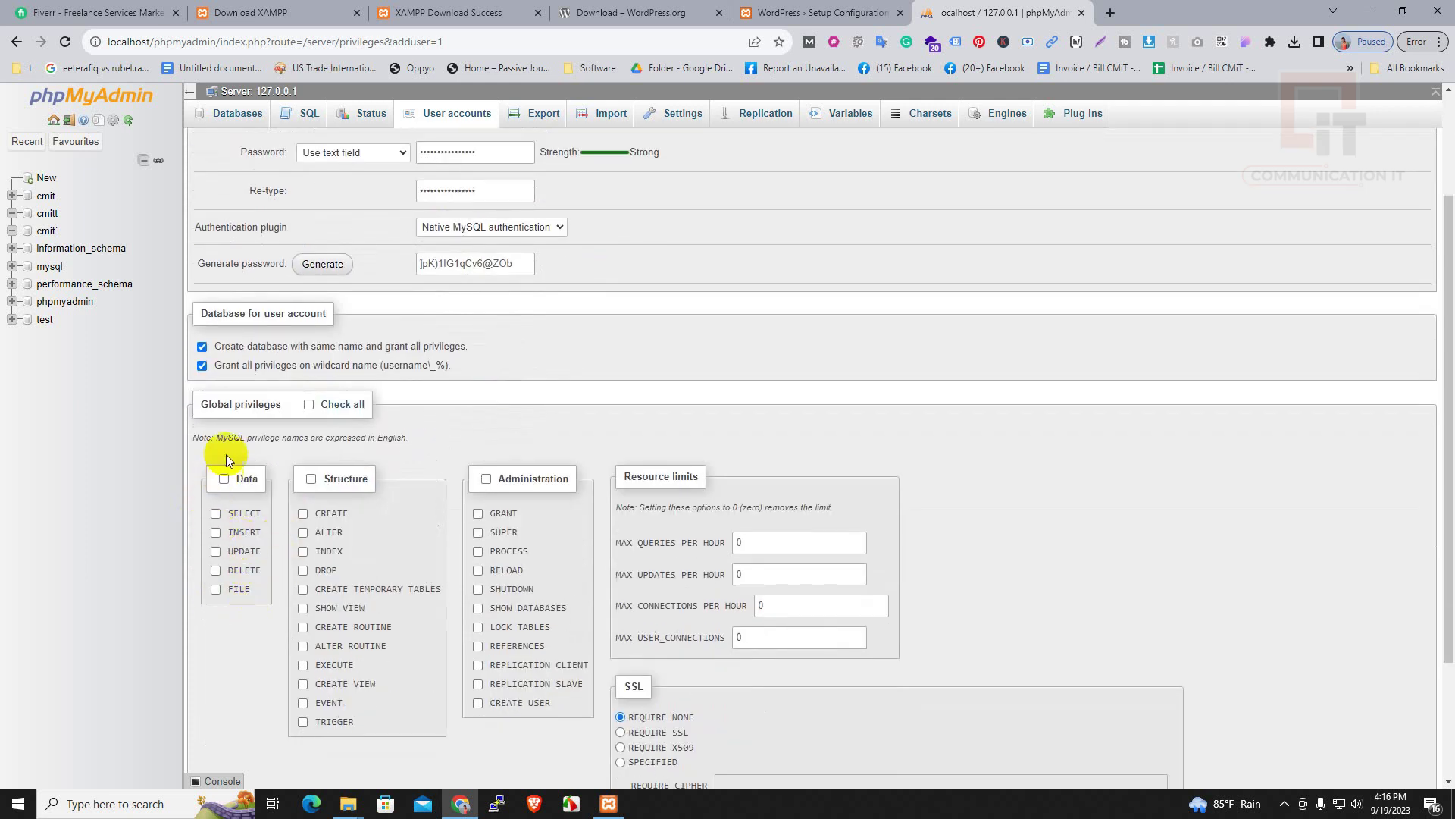
left_click(310, 404)
scroll(442, 699, "down", 3)
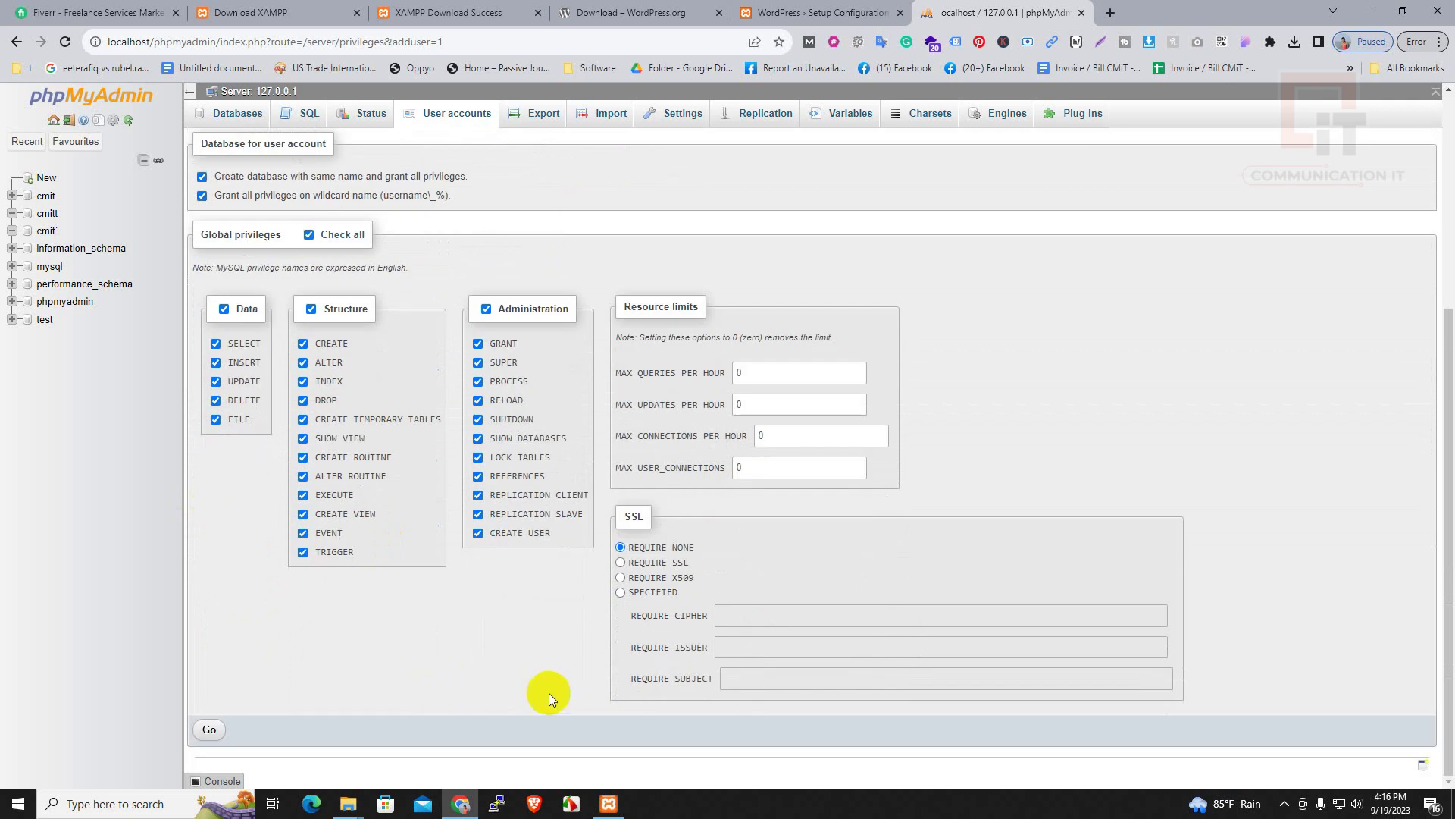
left_click(212, 730)
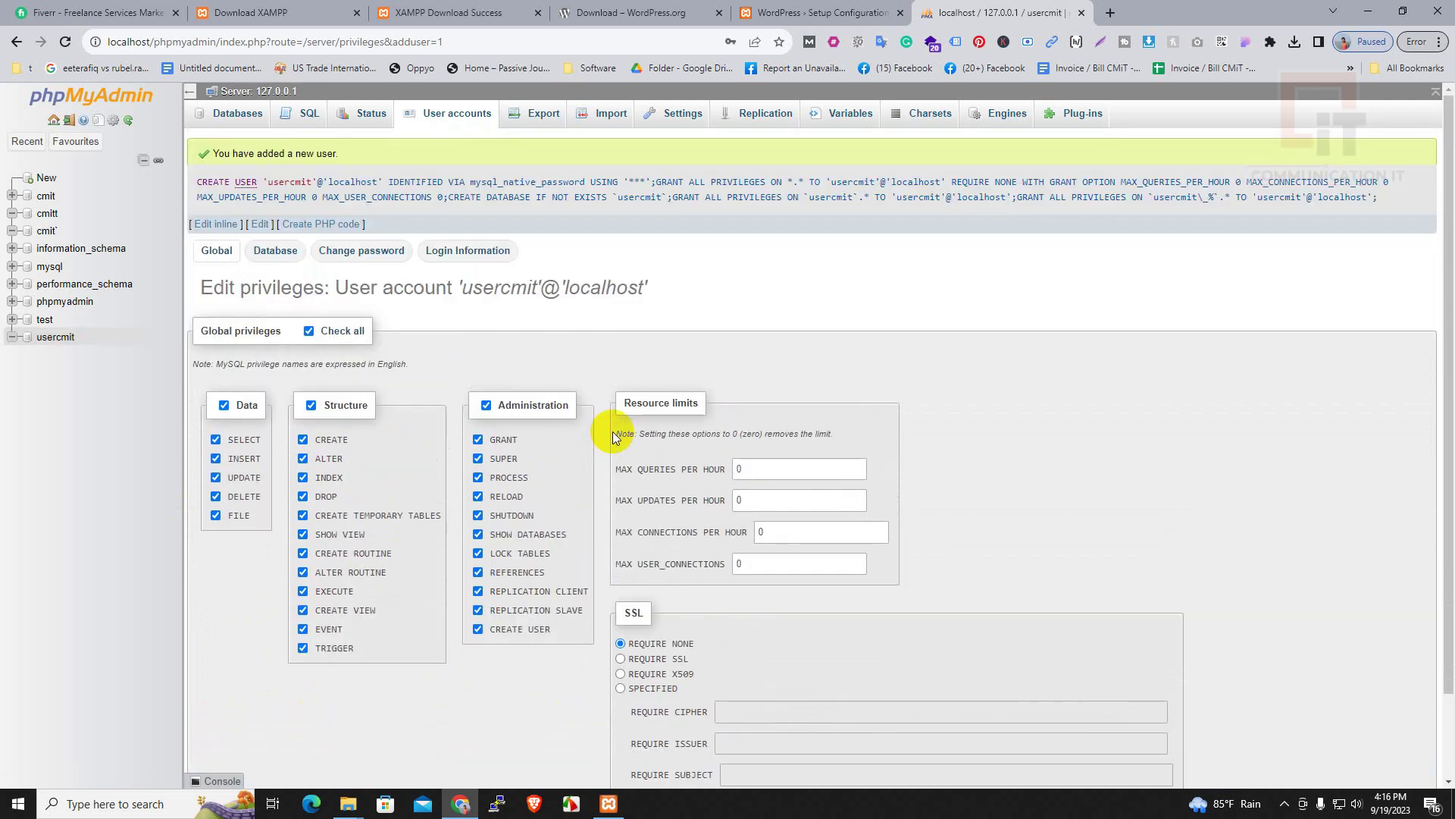
Reload the WordPress setup form and enter database name cmitt
left_click(599, 13)
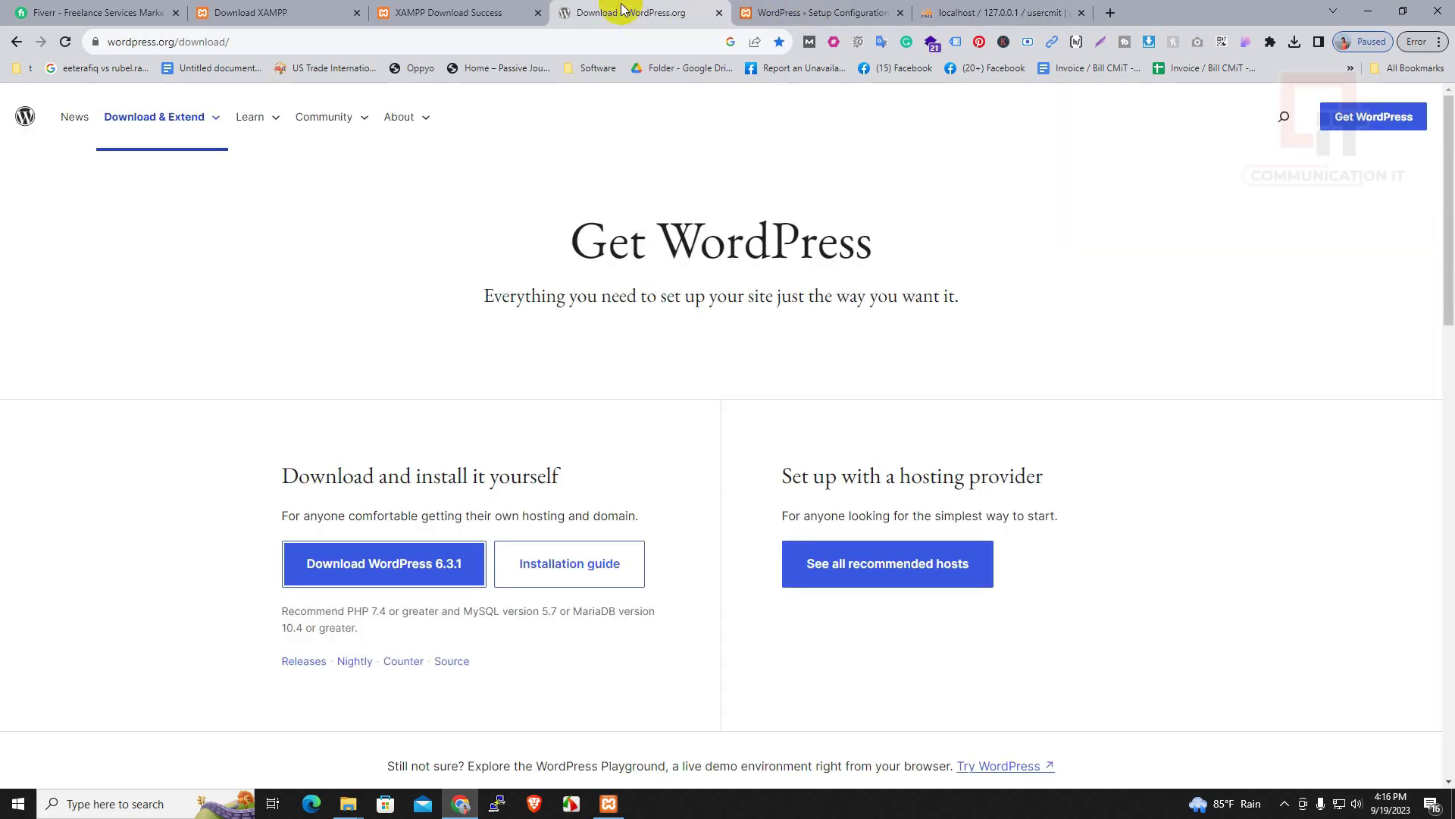
mouse_move(381, 123)
left_click(834, 13)
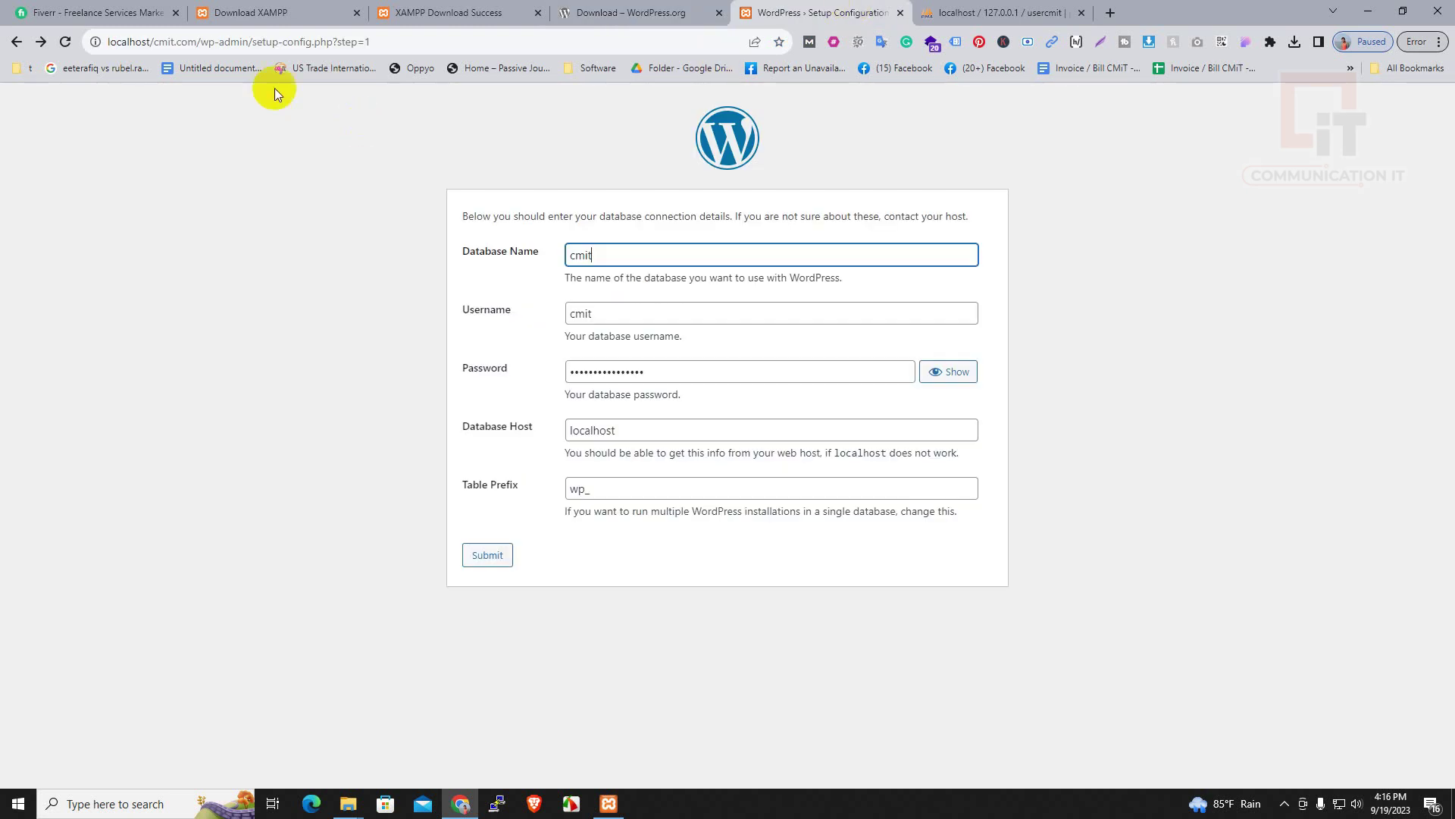
left_click(68, 42)
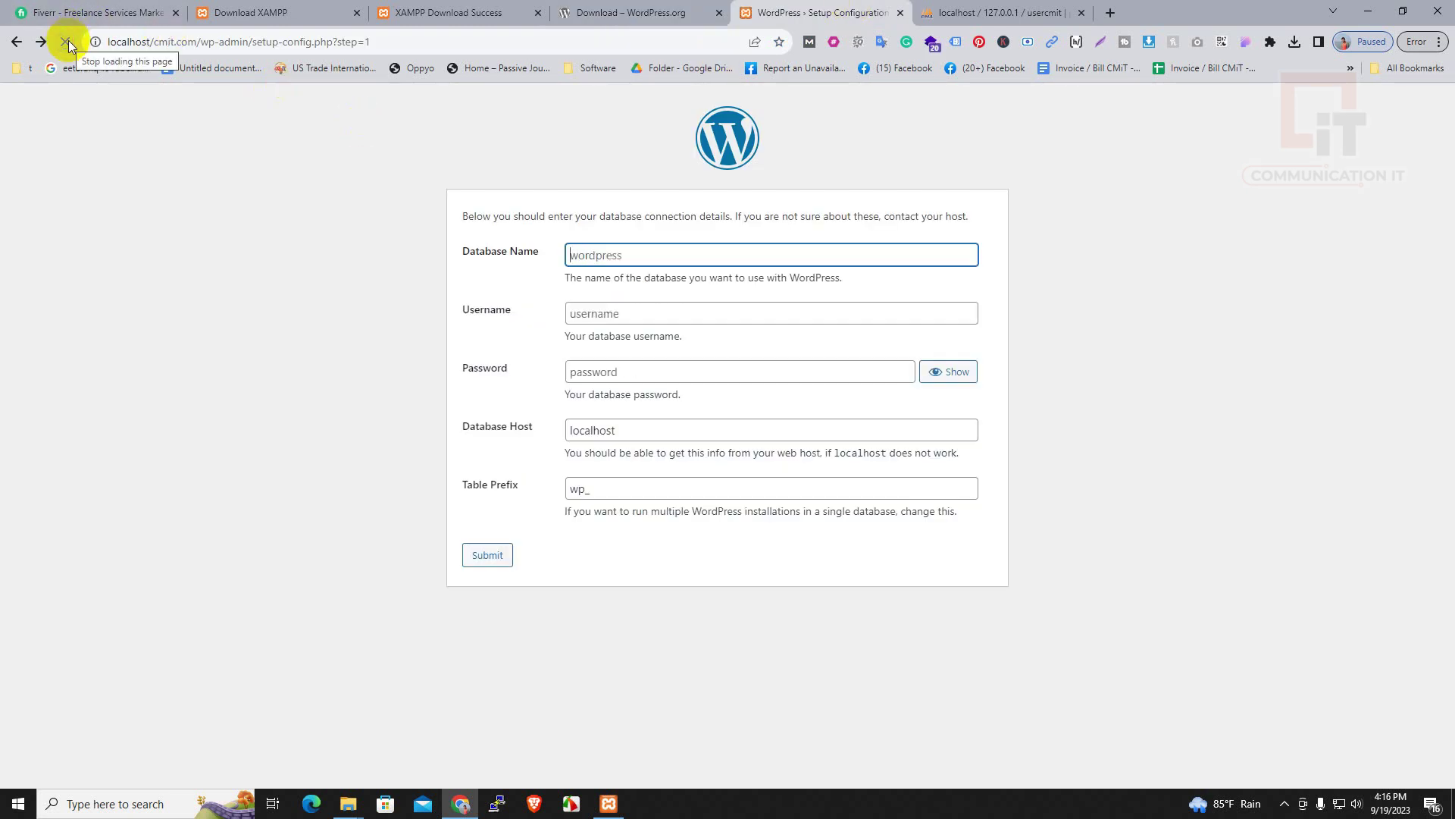
left_click(616, 258)
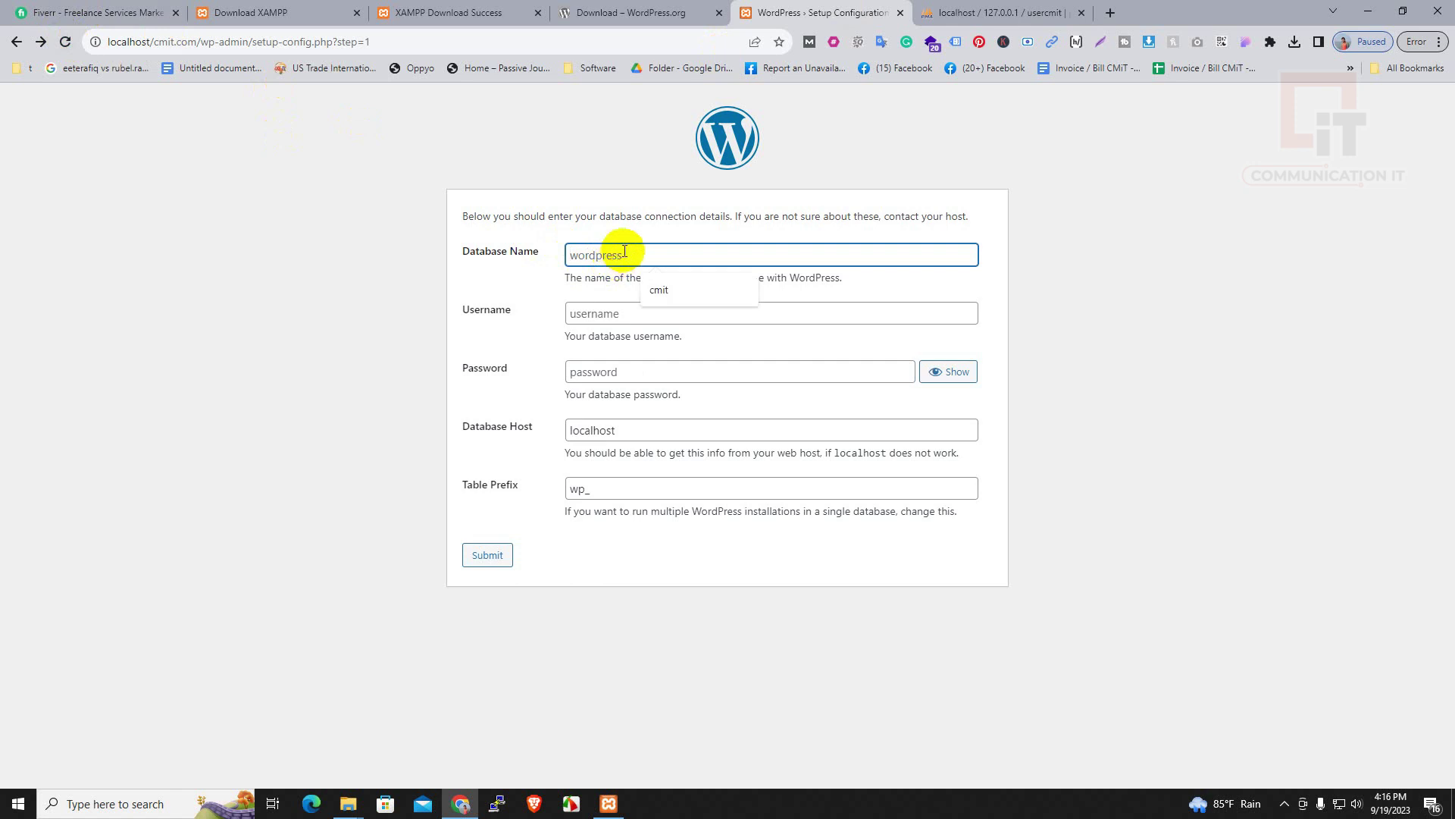
type("cmitt")
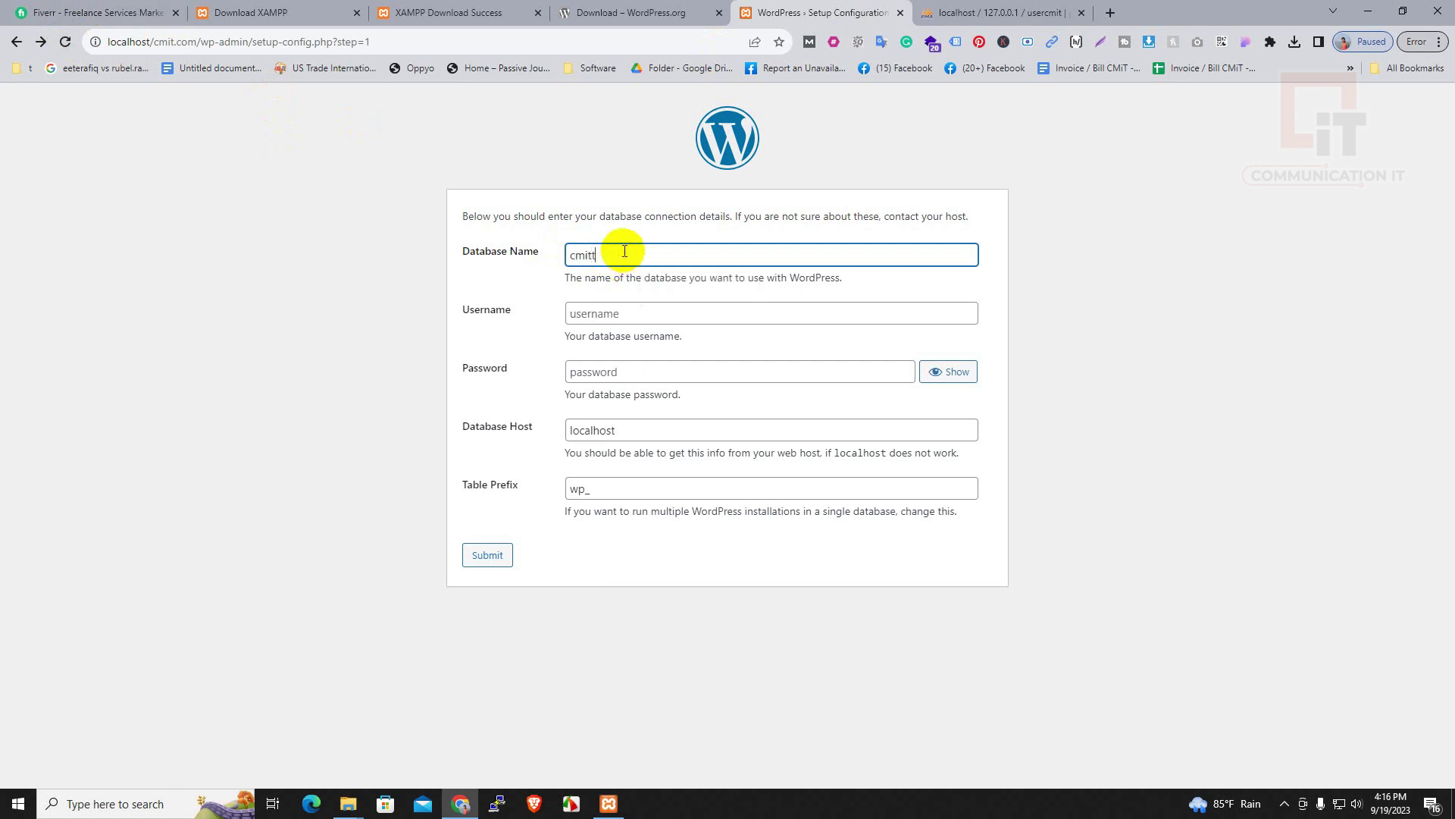
key("Tab")
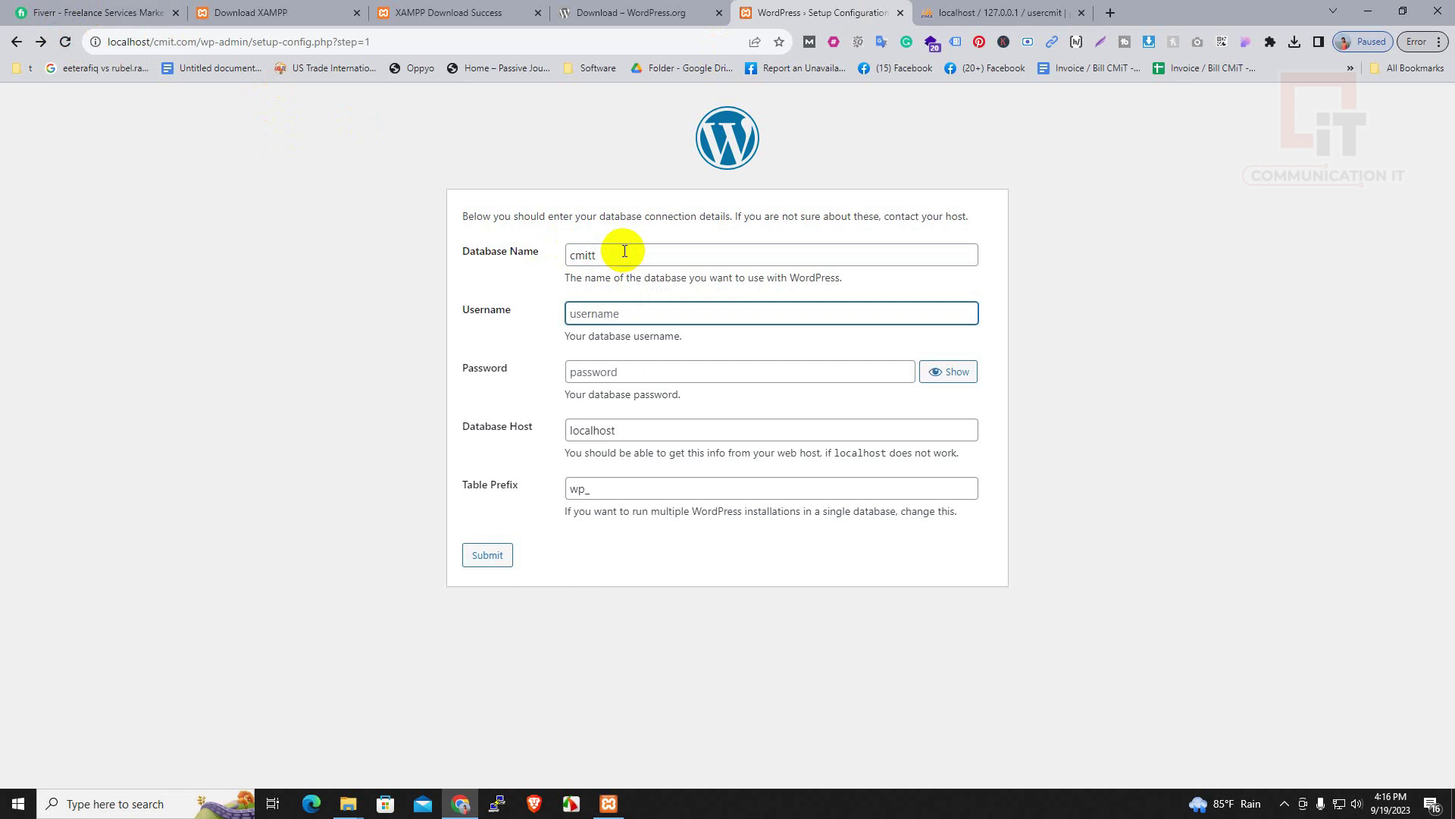
Enter username usercmit and paste the generated password, keeping localhost and wp_, then submit
type("cmit")
key("BackSpace")
key("BackSpace")
key("BackSpace")
key("BackSpace")
key("BackSpace")
key("BackSpace")
key("BackSpace")
type("usercmit")
key("Tab")
key("ctrl+v")
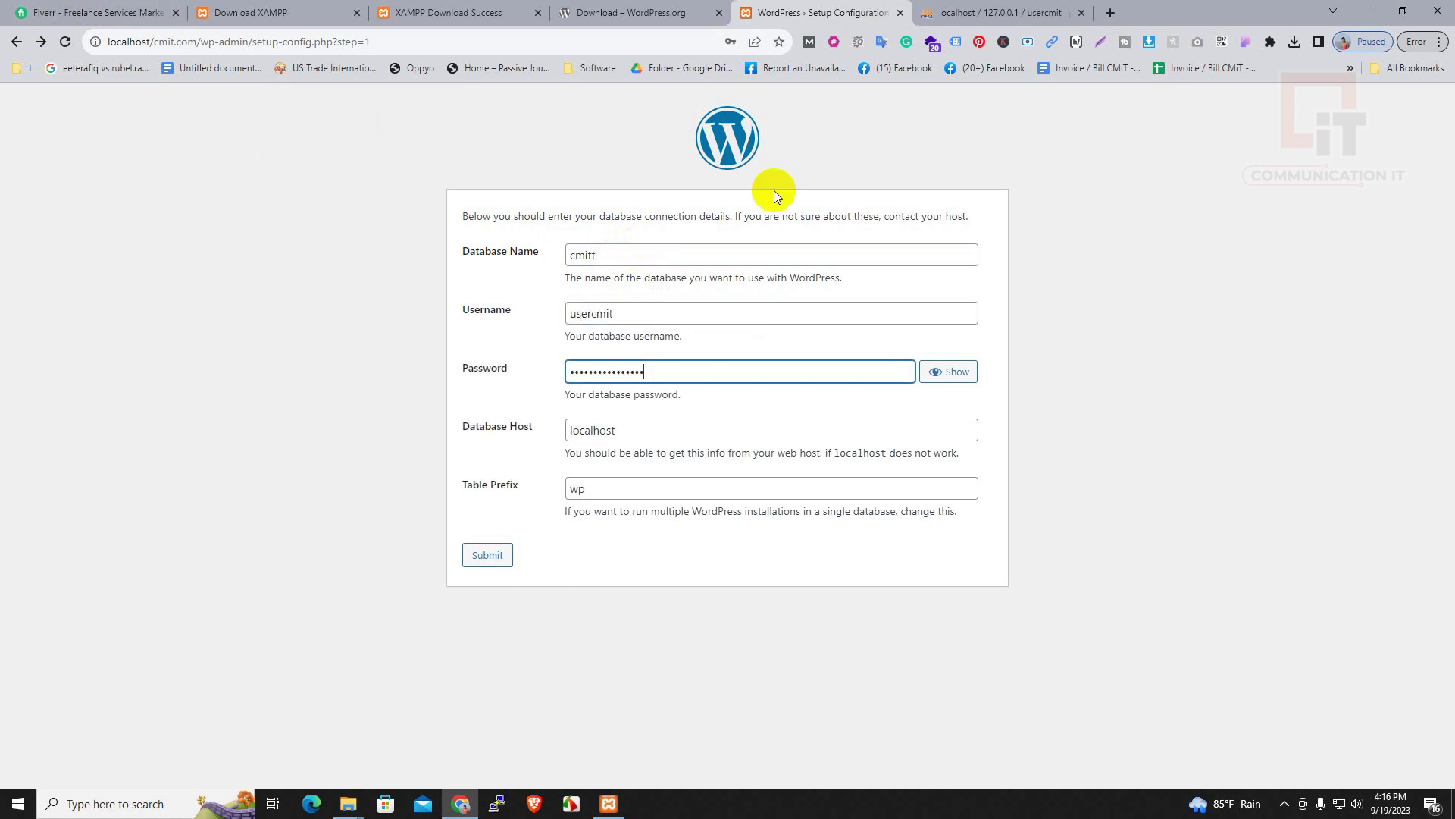
left_click(947, 371)
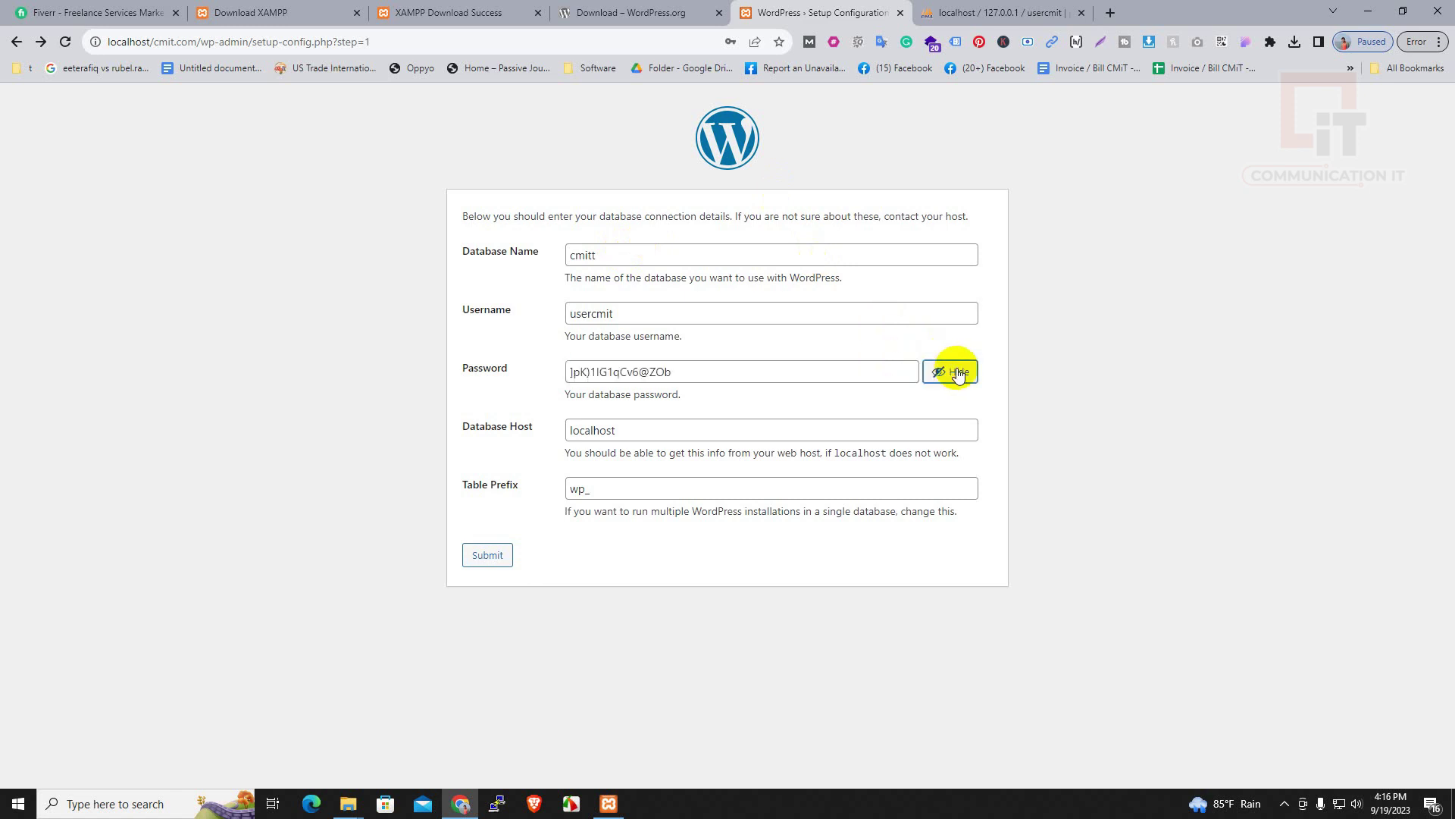
left_click(486, 559)
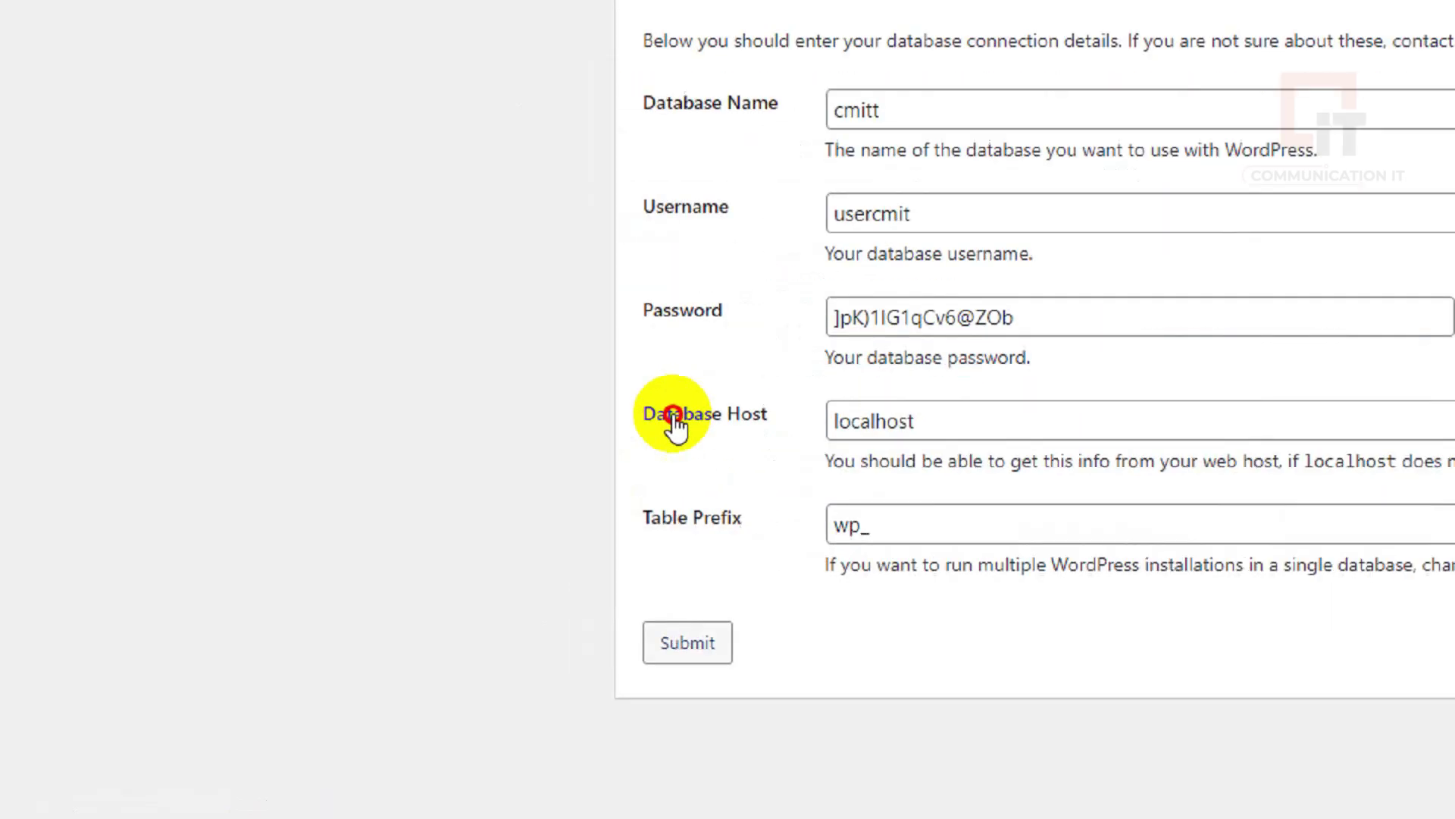
left_click(588, 310)
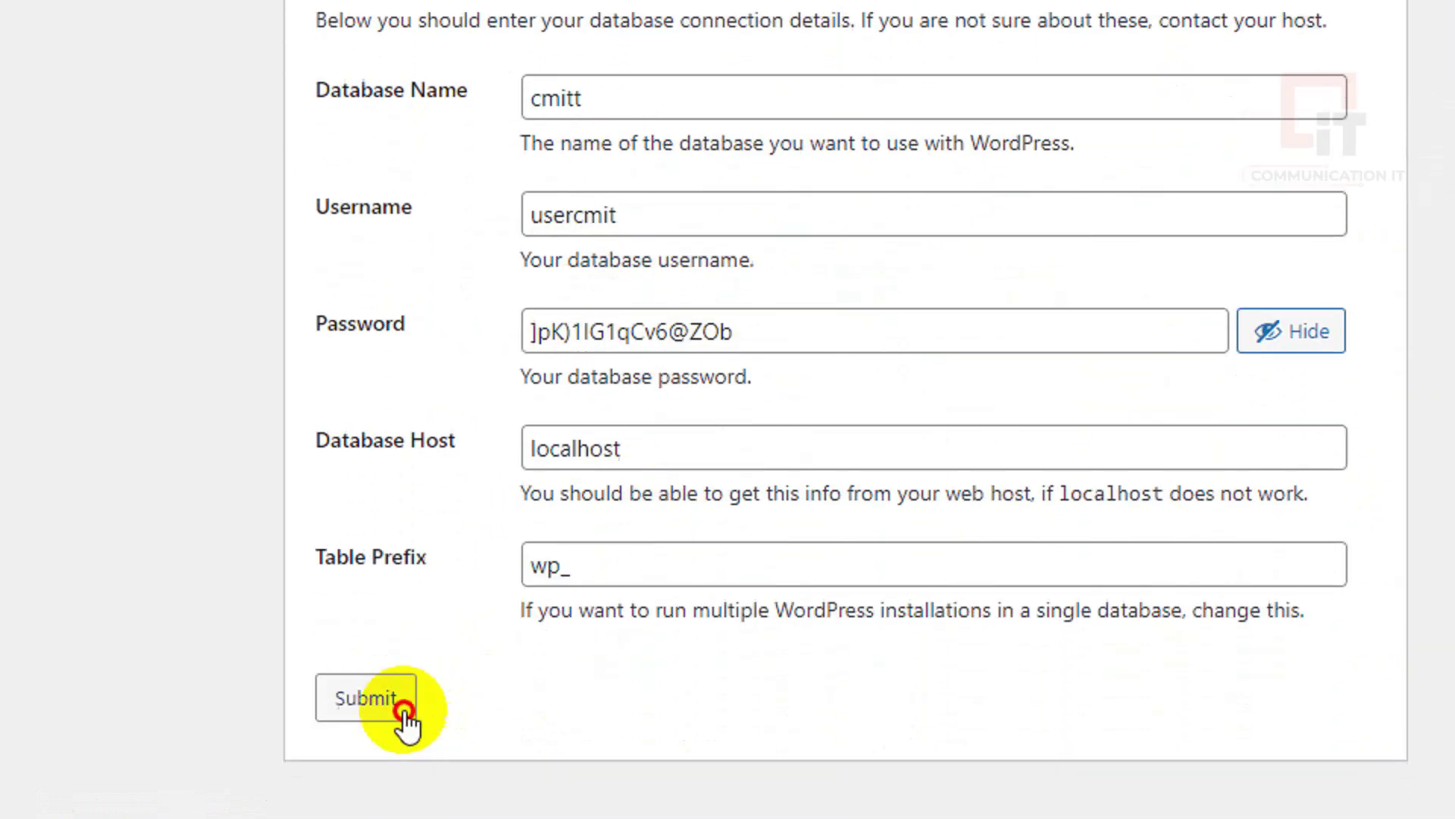
left_click(394, 812)
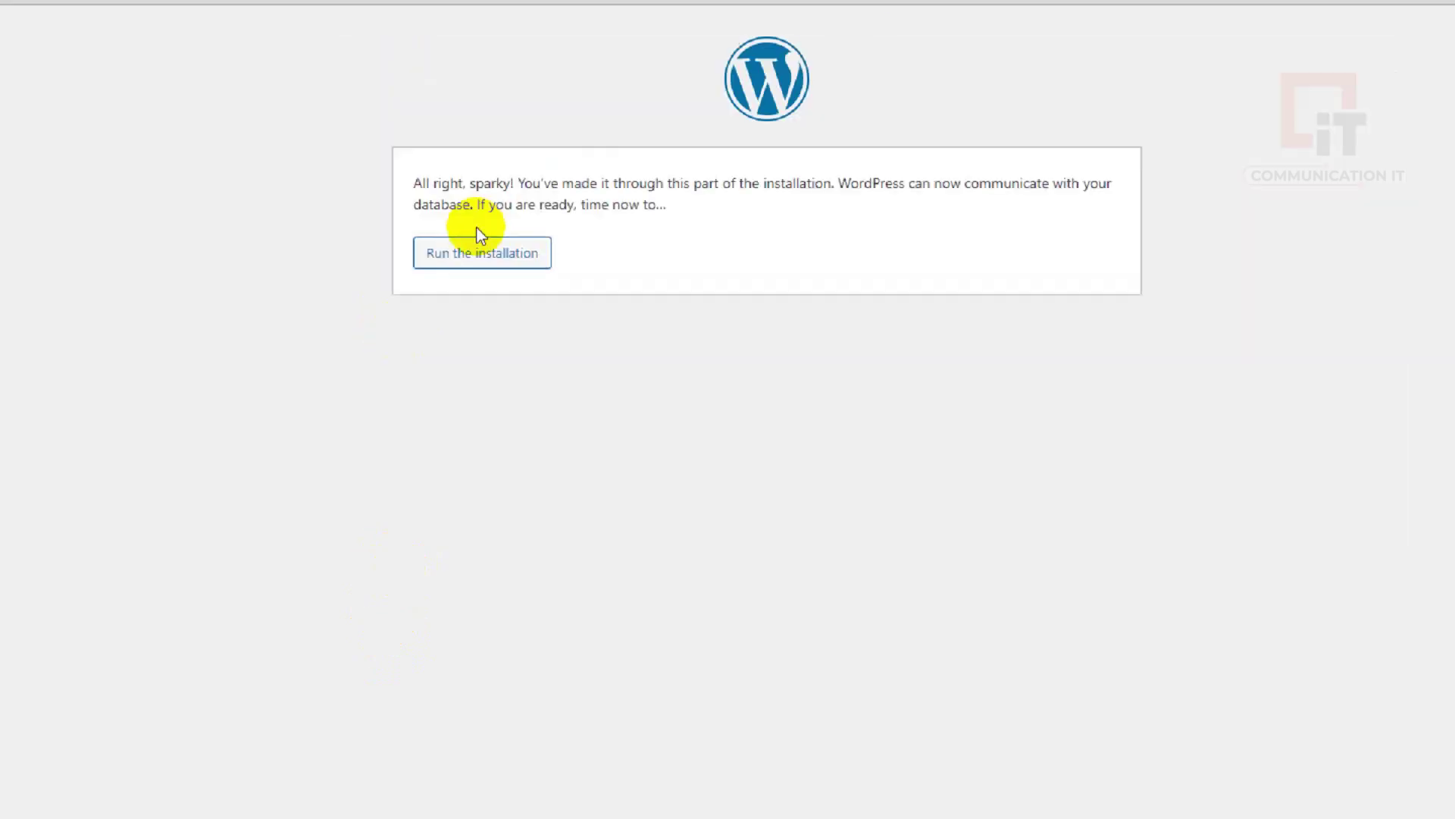
Start the installation with site title cmit and replace the suggested password with a custom one
left_click(404, 135)
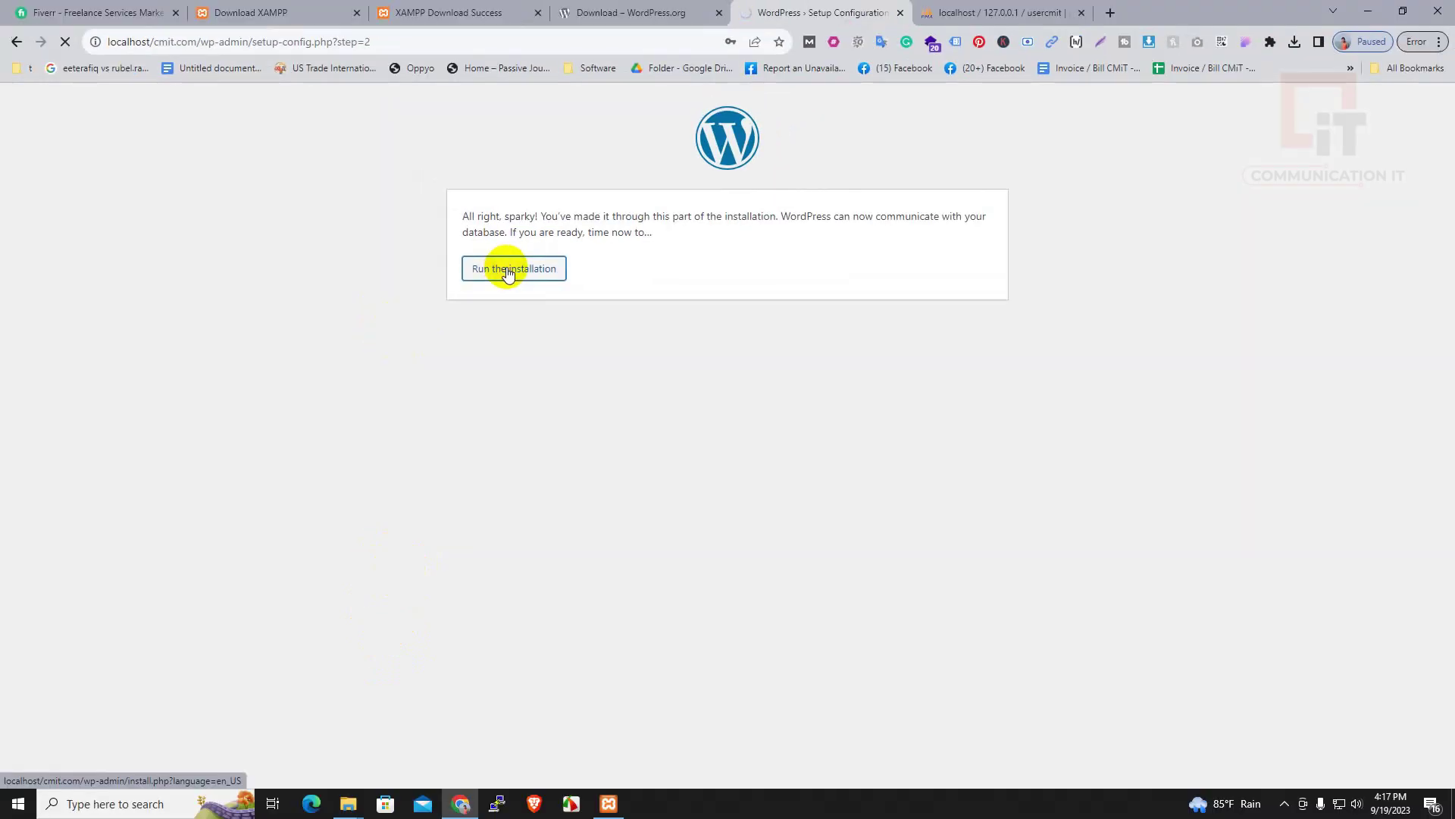
left_click(592, 387)
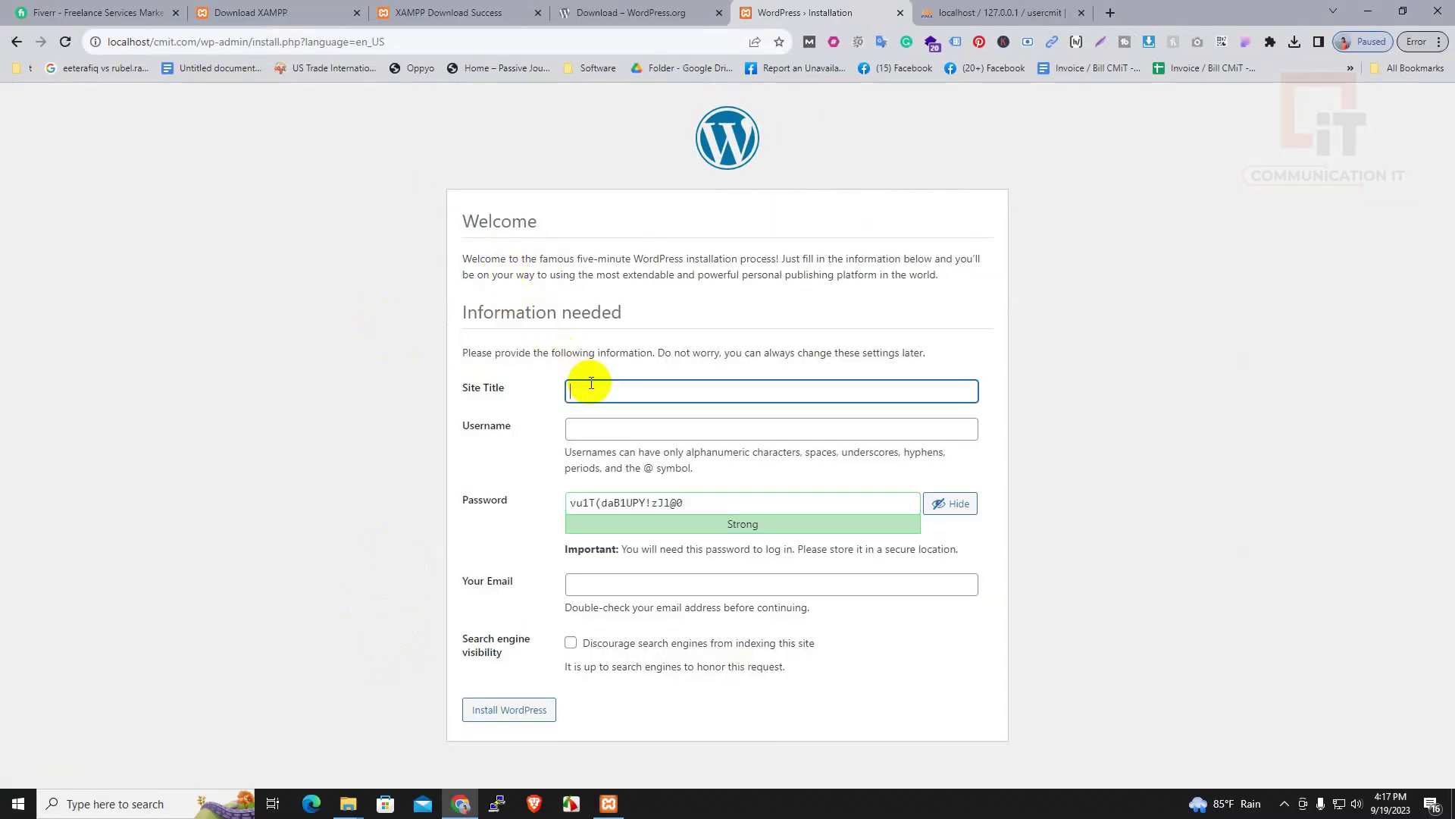
type("cmit")
key("Tab")
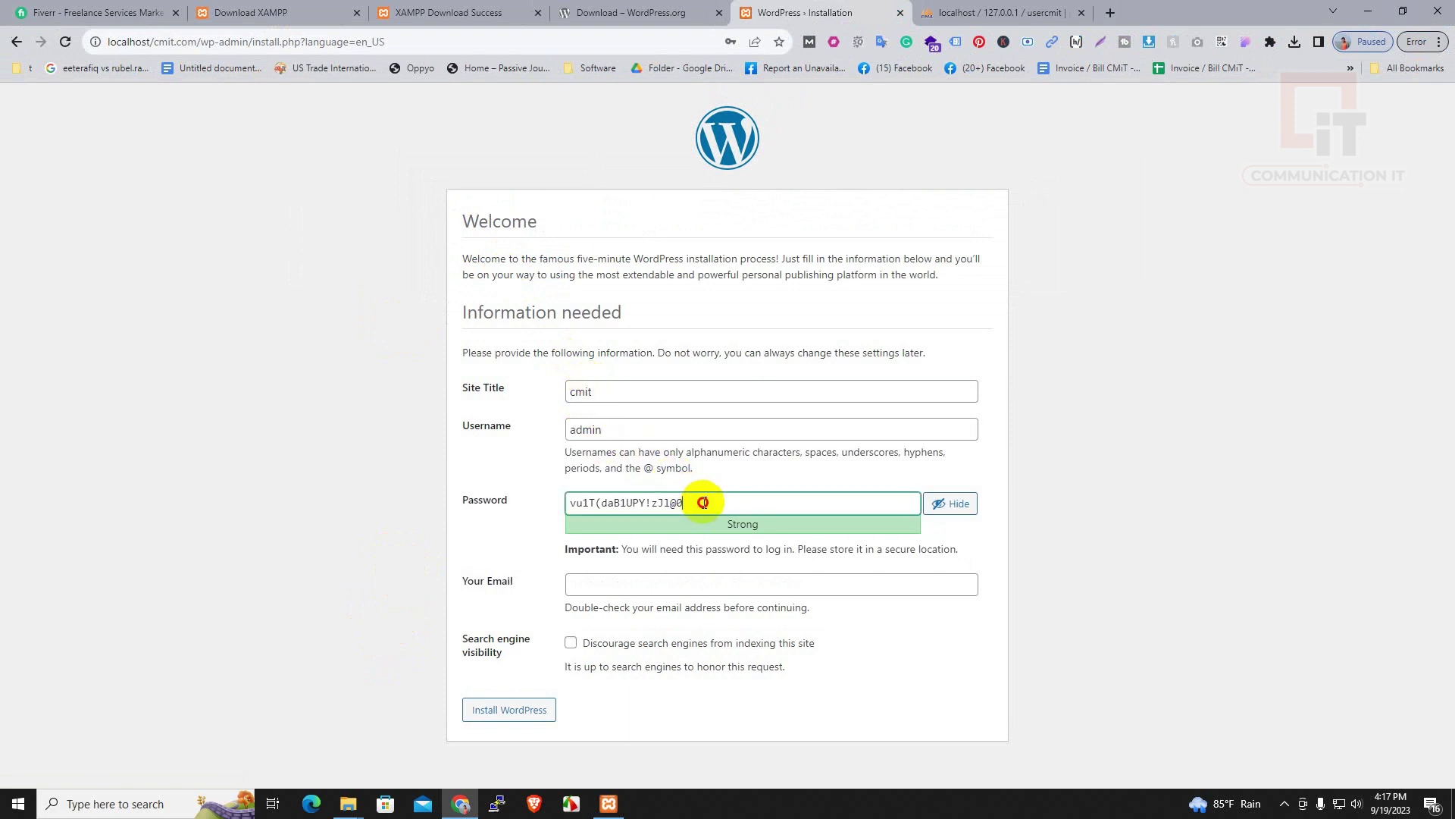
left_click_drag(698, 504, 457, 511)
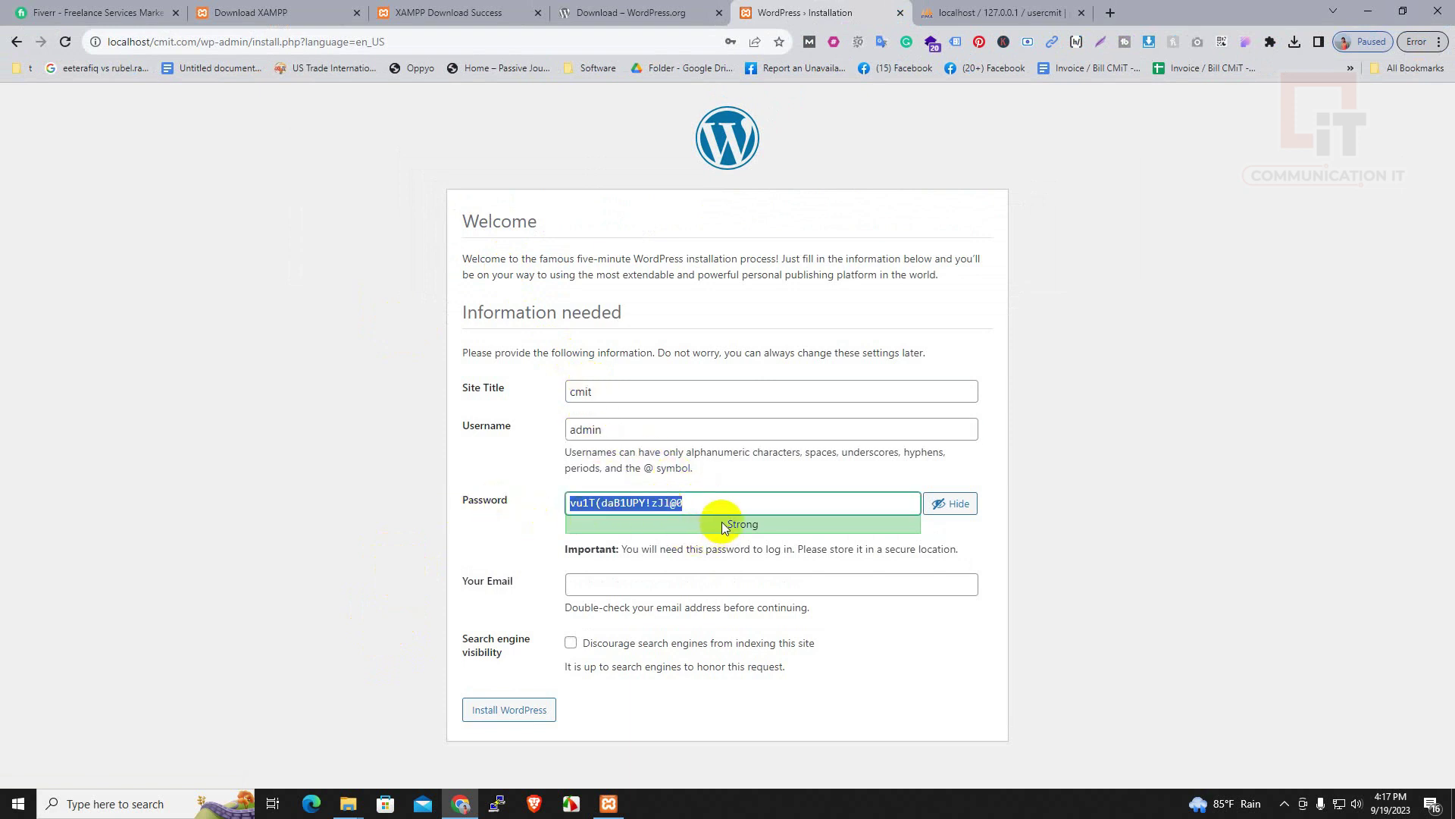
left_click(950, 504)
left_click(950, 504)
left_click_drag(708, 500, 480, 507)
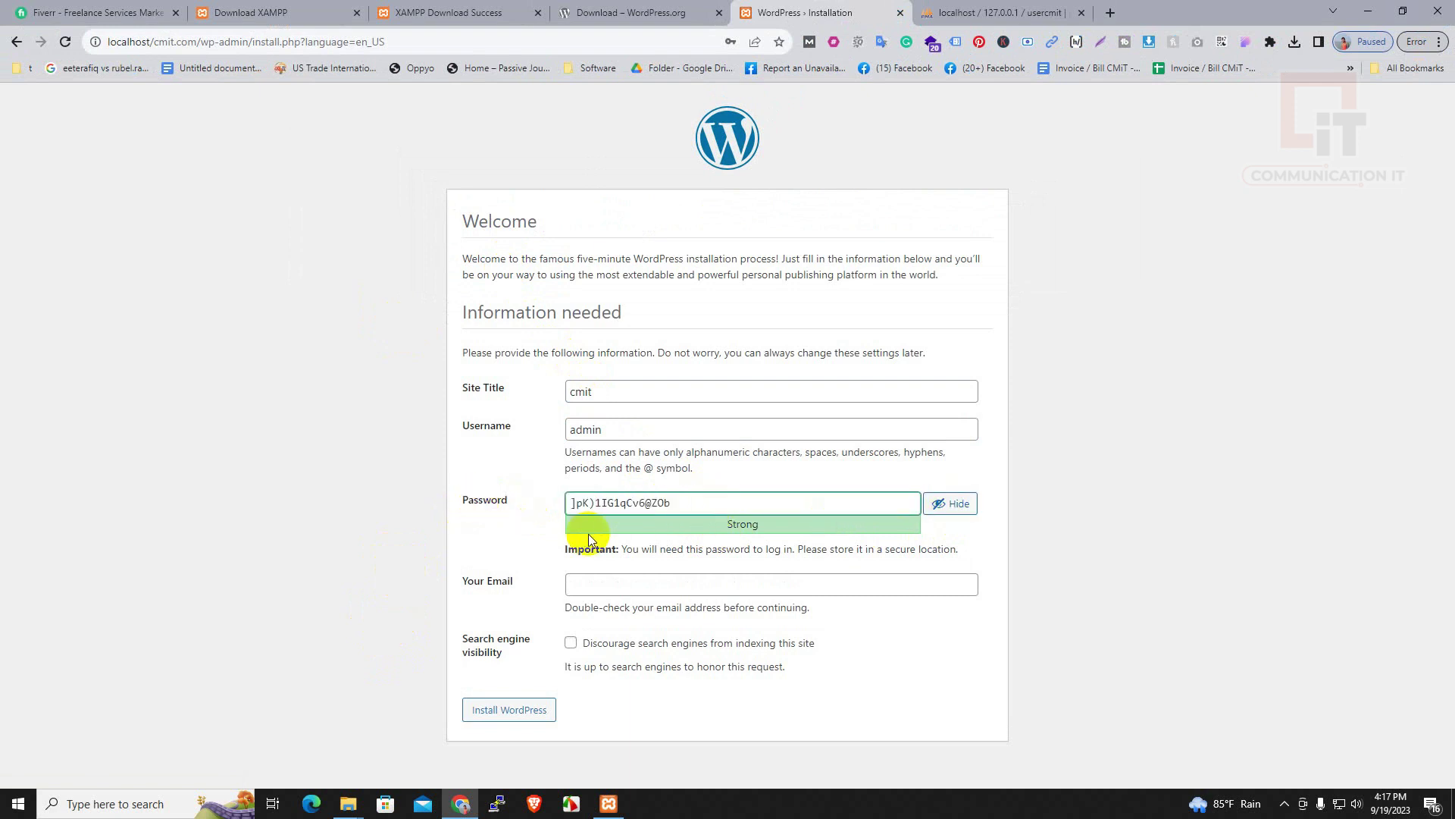
left_click_drag(675, 503, 430, 505)
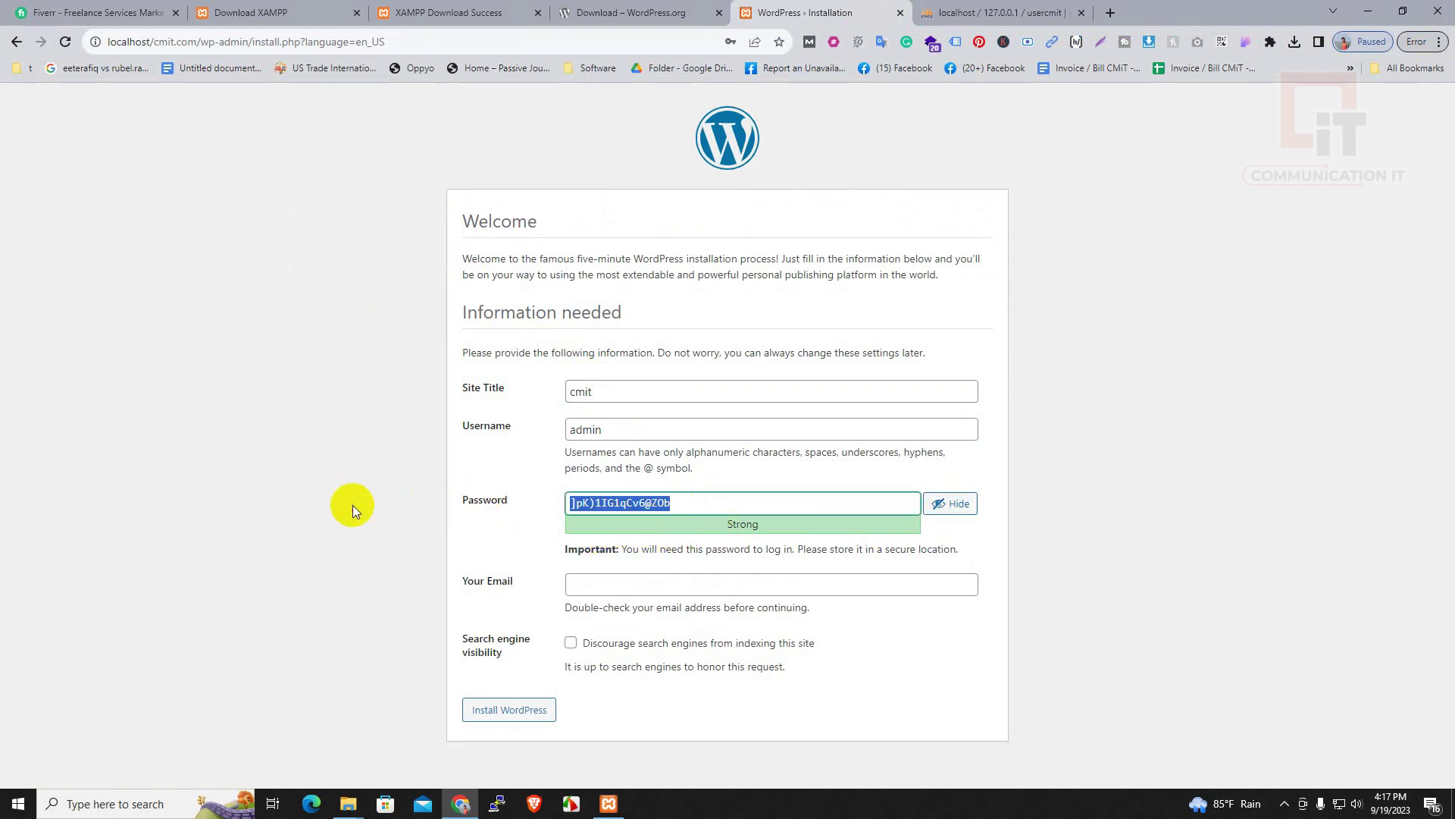
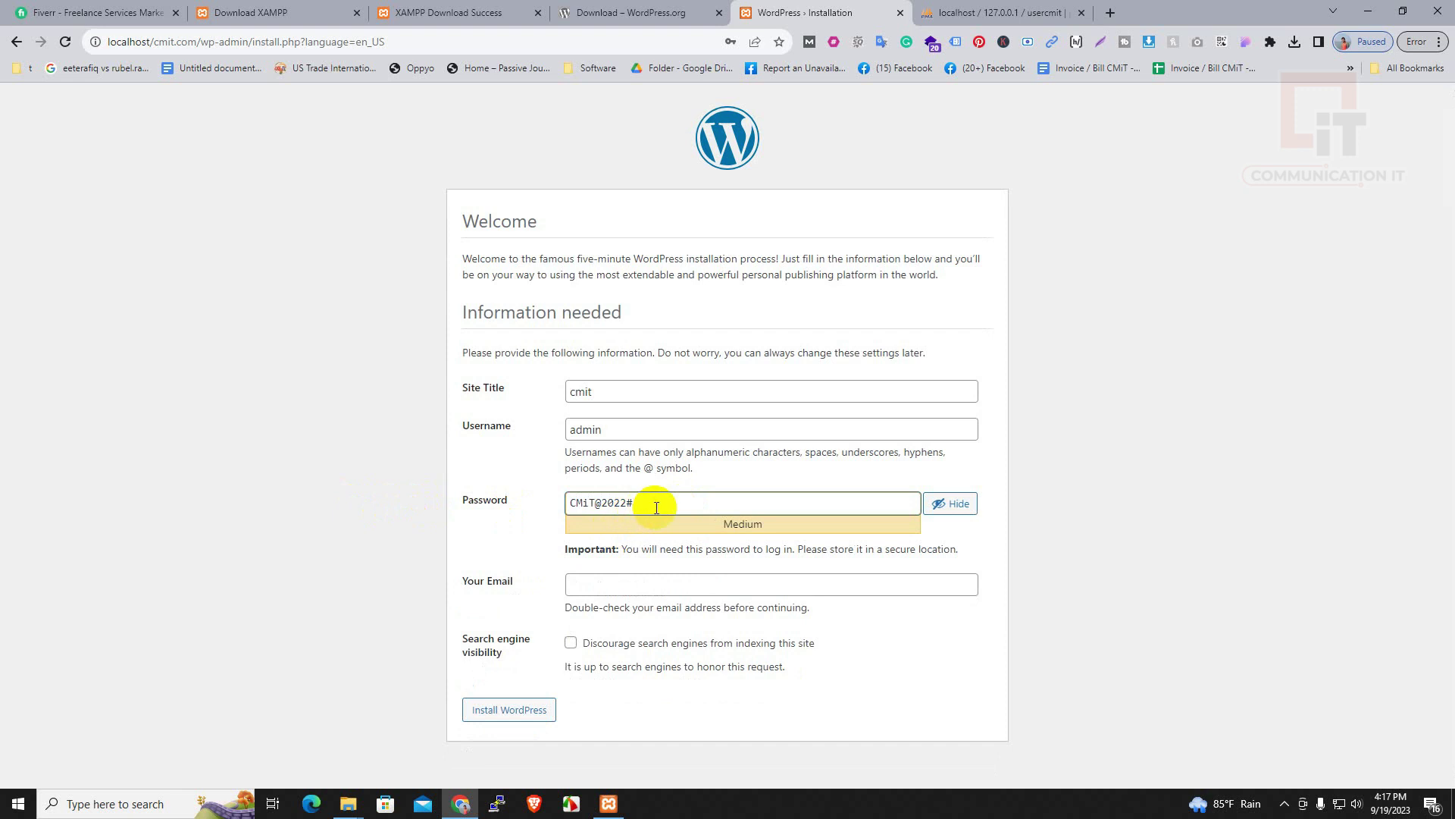
Fill in the saved e-mail address, run Install WordPress, and go to the login page
left_click(613, 584)
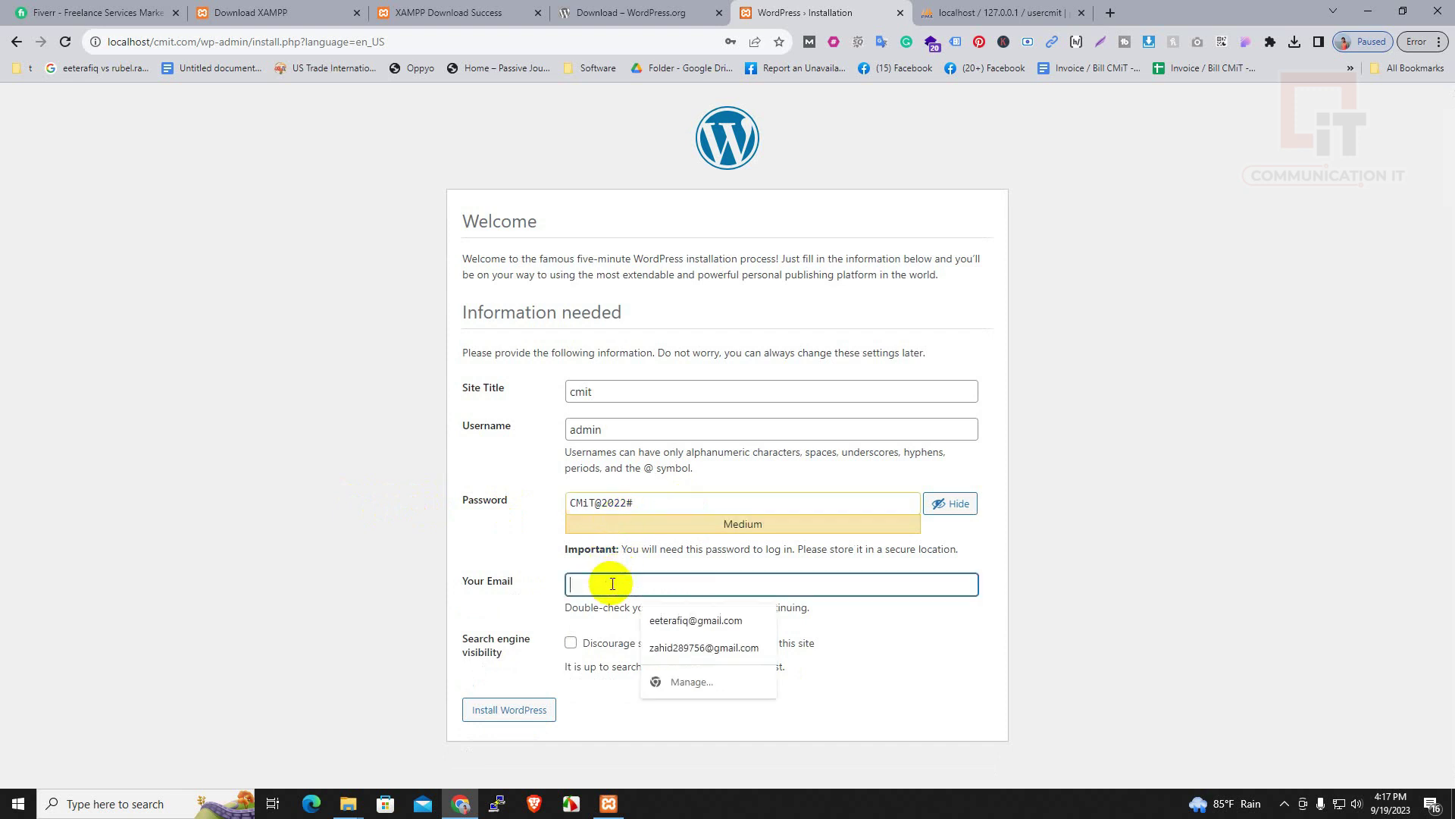
type("a")
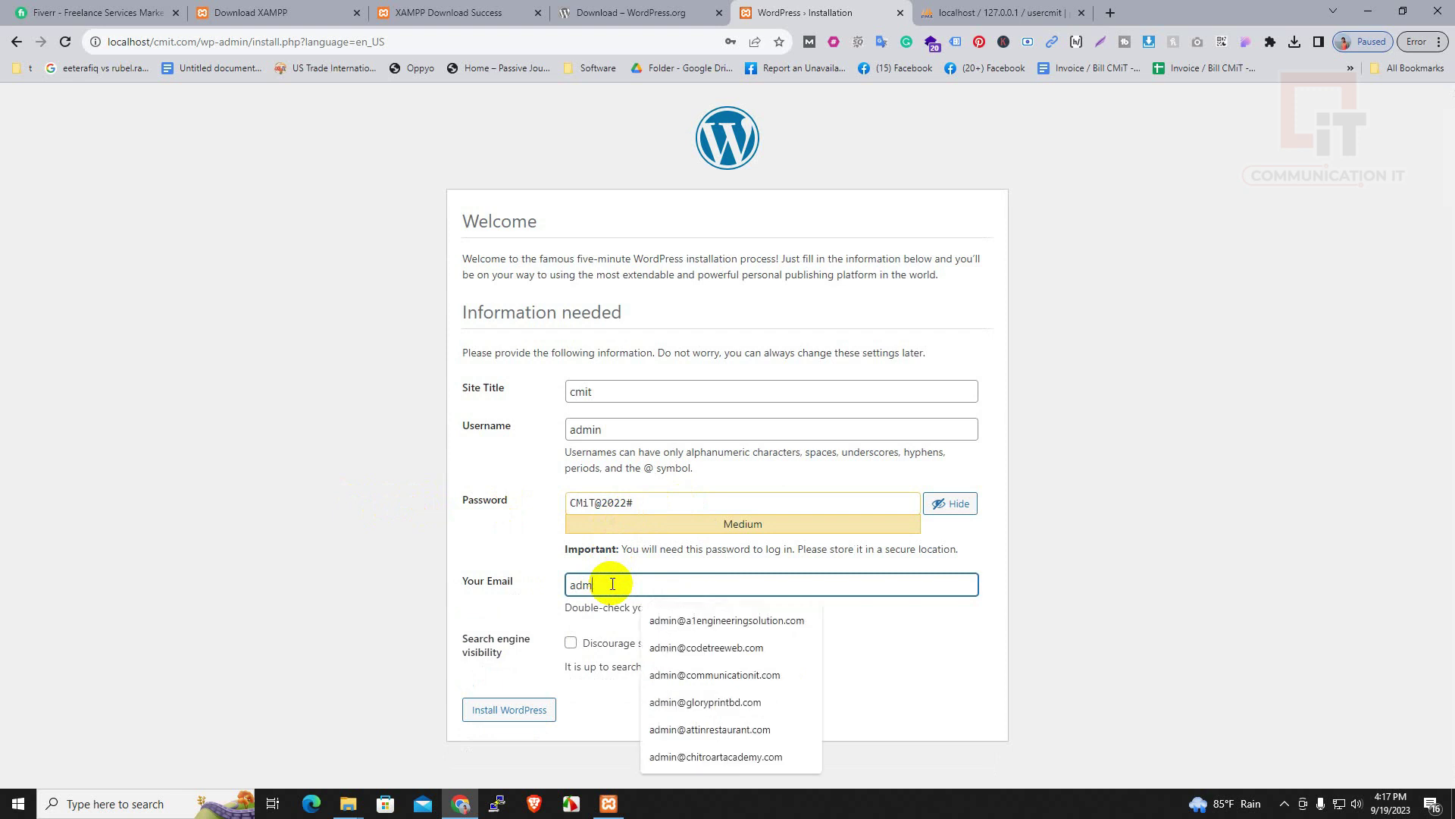
key("BackSpace")
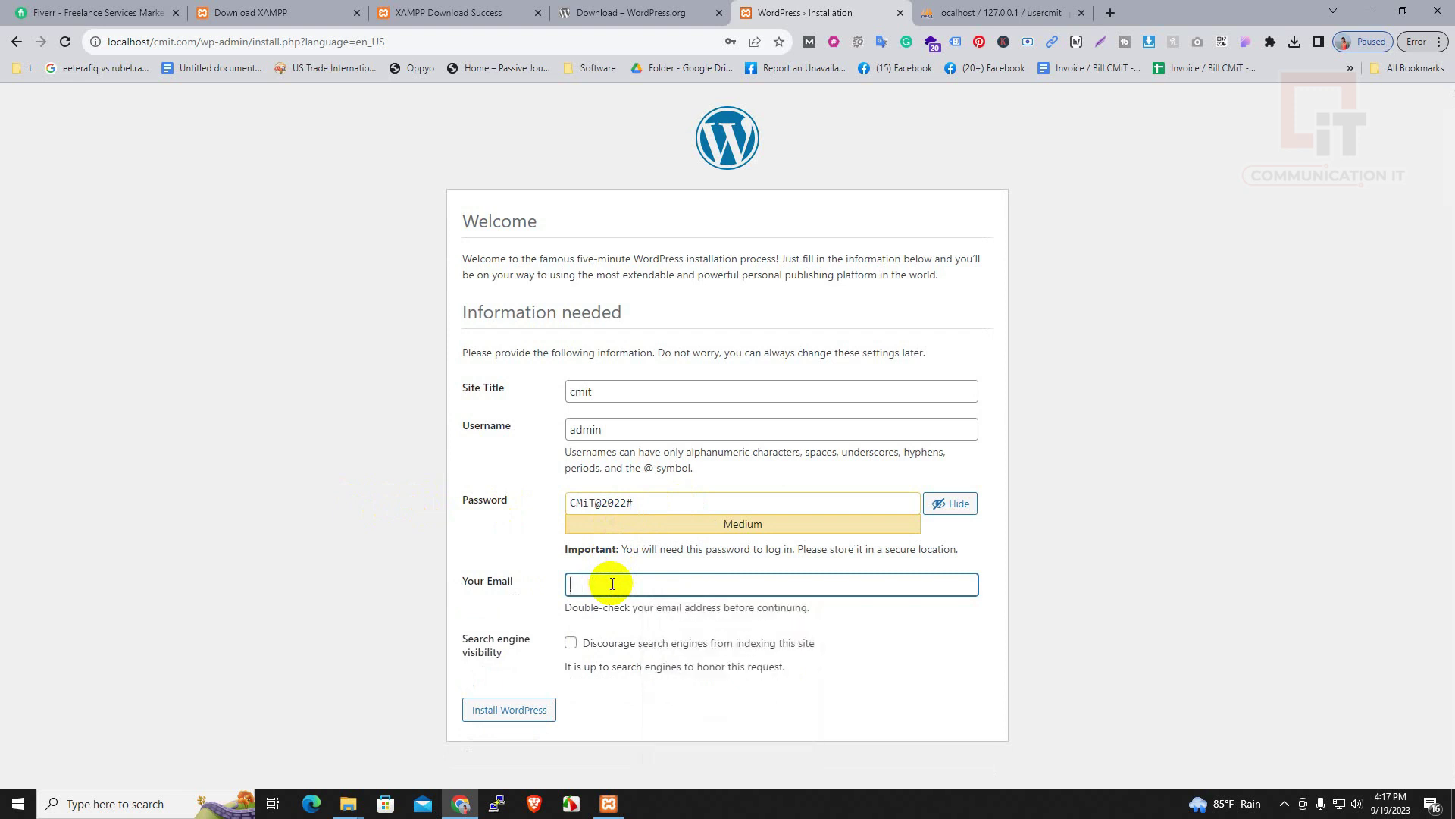
left_click(516, 709)
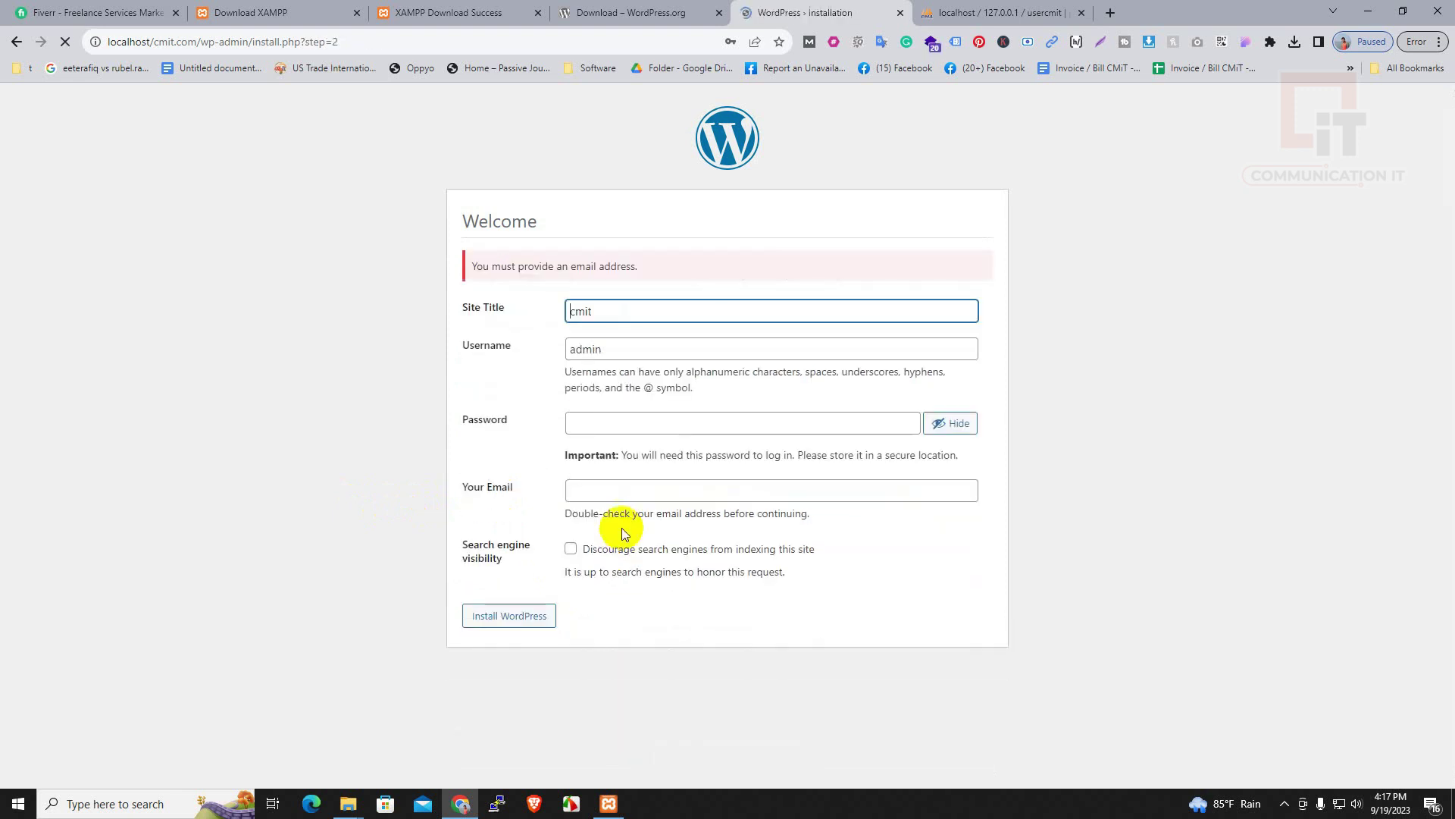
left_click(619, 508)
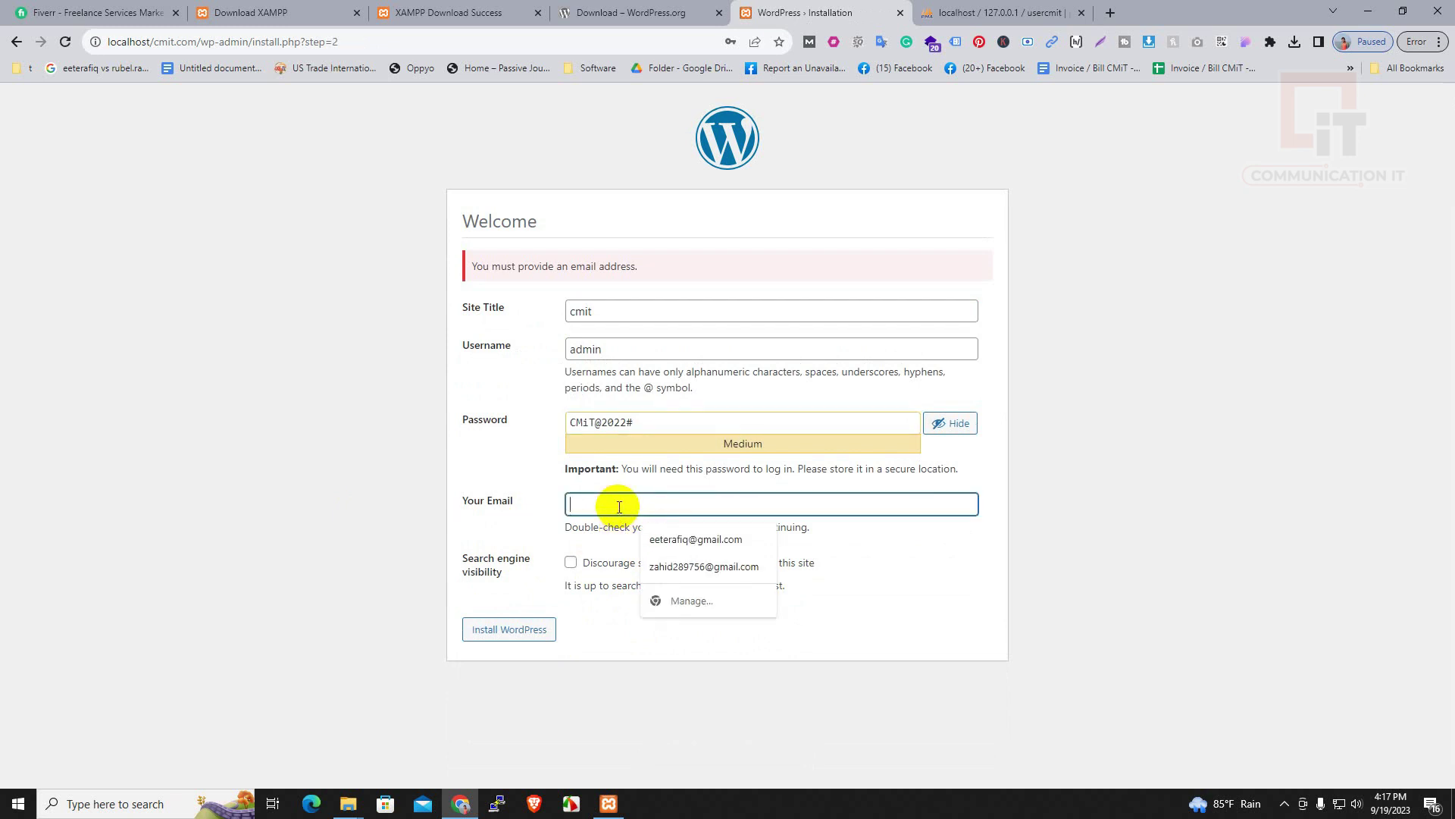
left_click(724, 540)
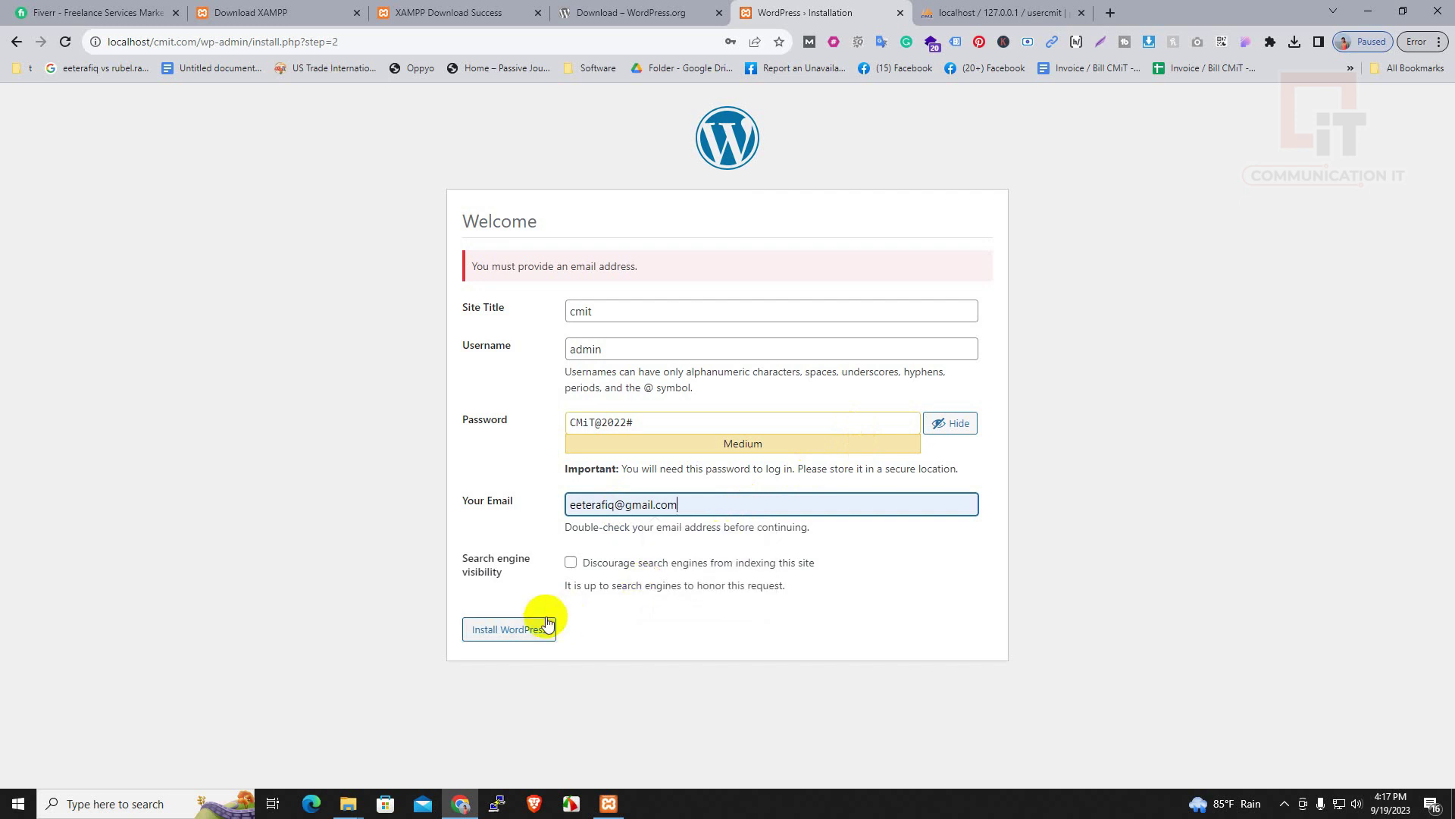
left_click(520, 633)
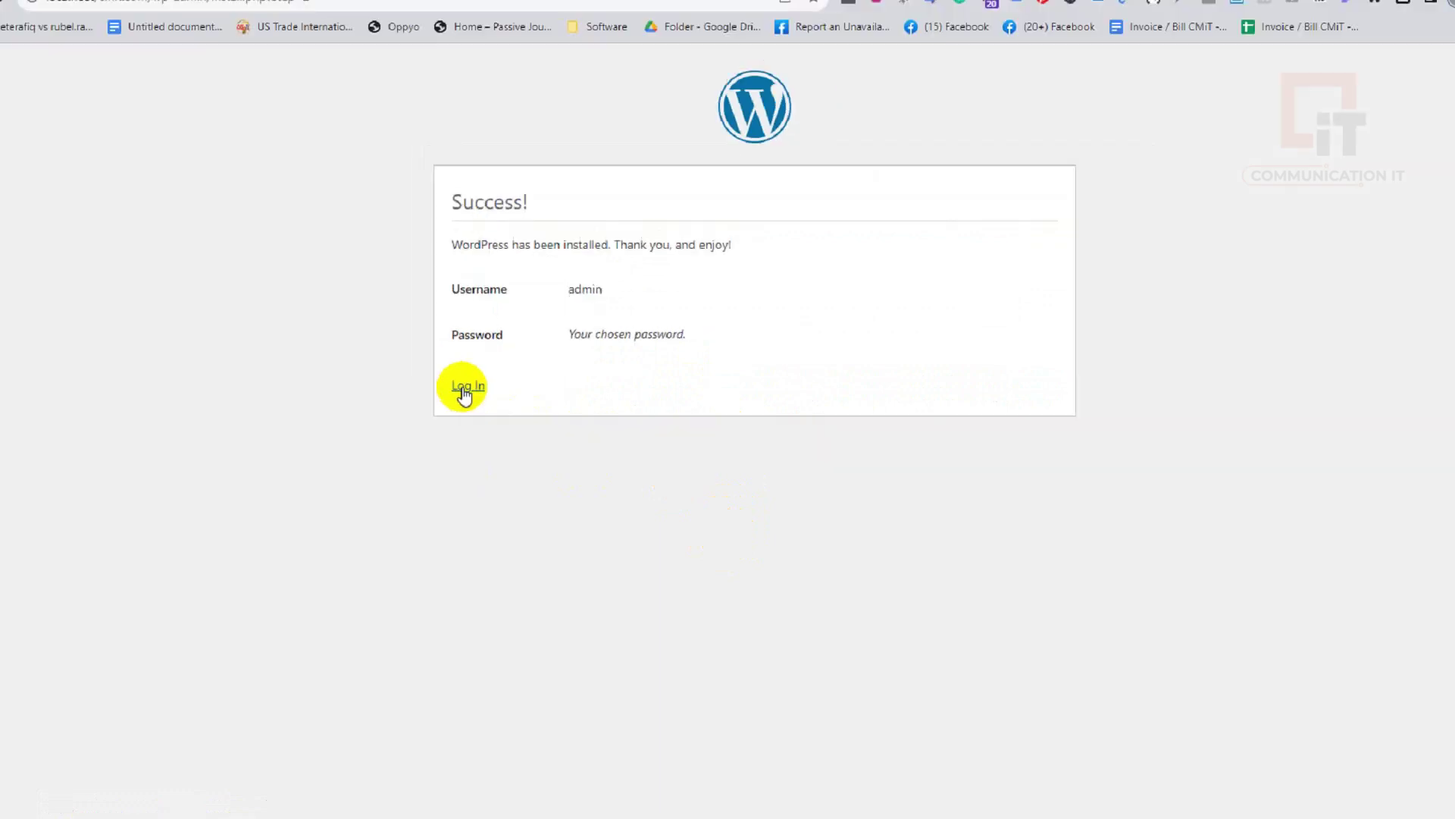
left_click(413, 411)
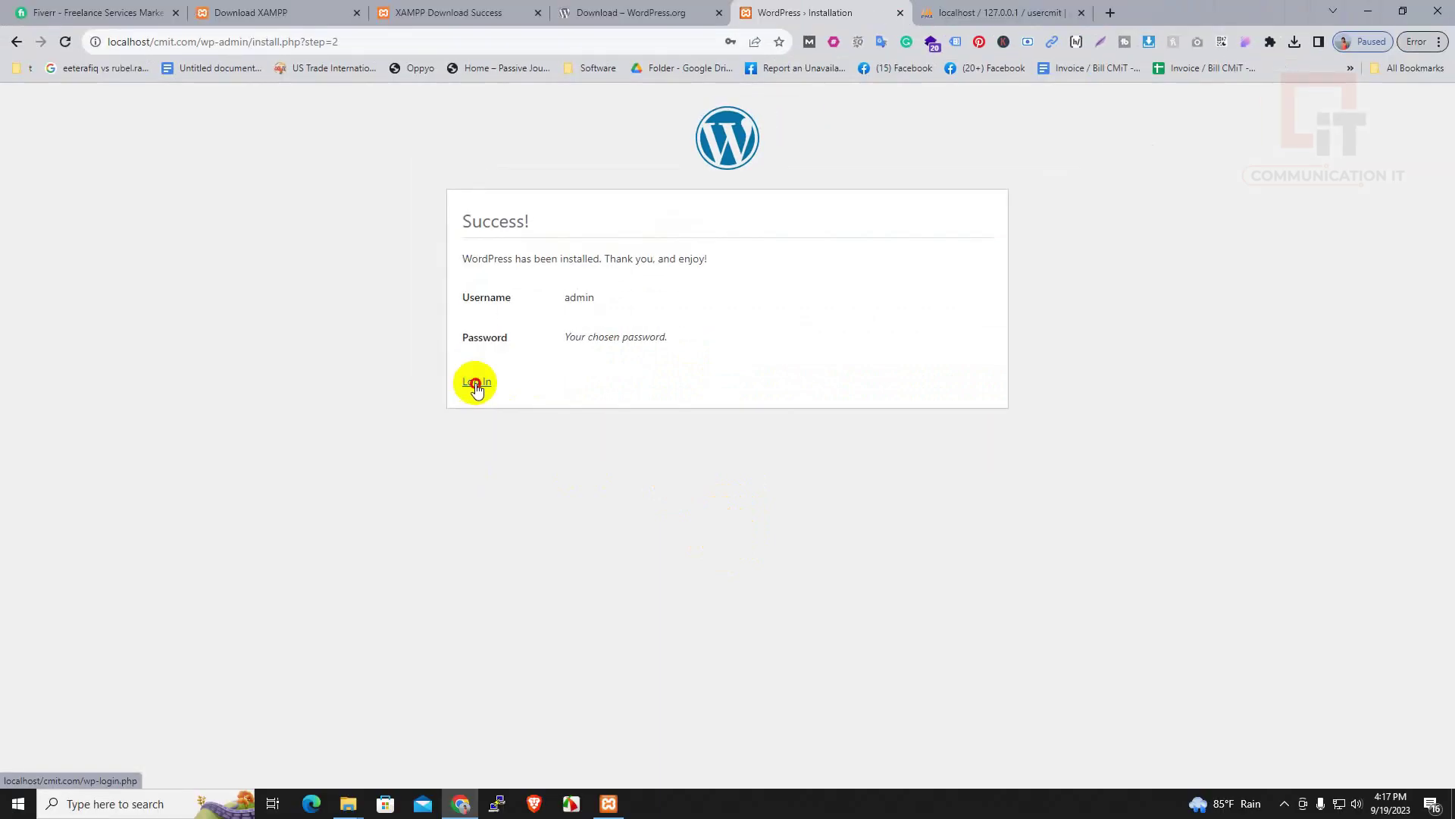
Log in with username admin and the account password, leaving Remember Me unticked
left_click(673, 293)
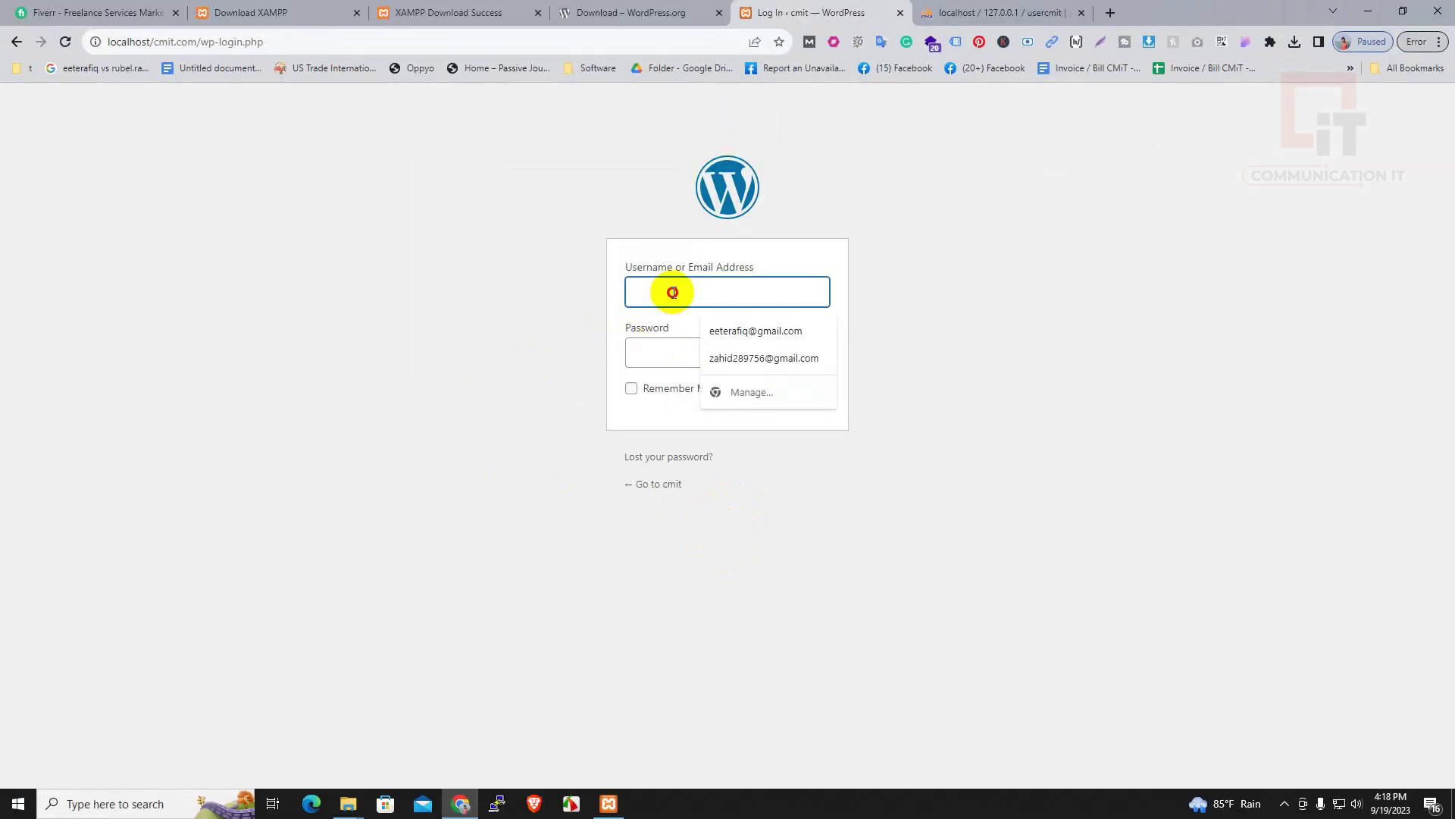
type("admin")
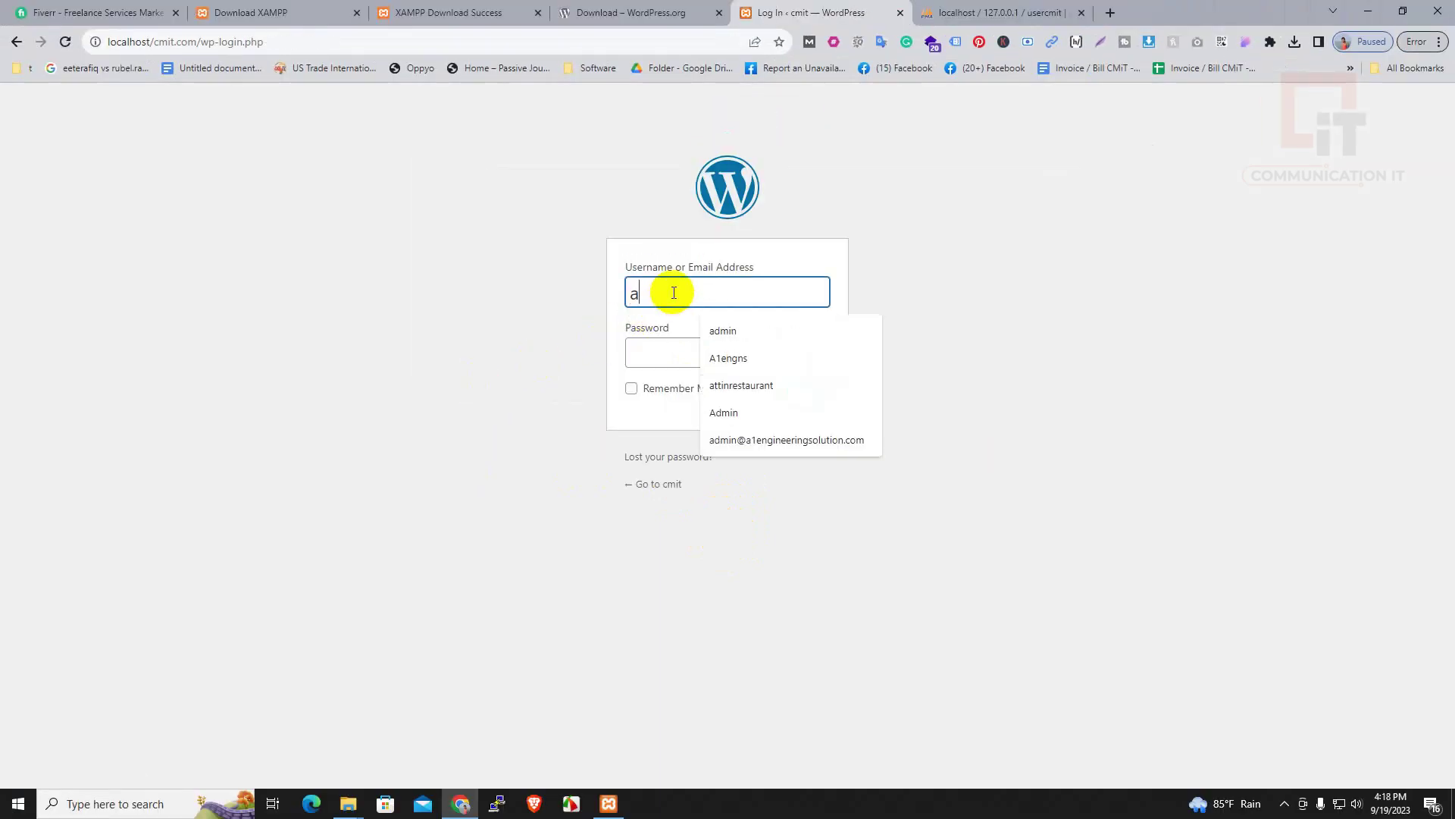
key("Tab")
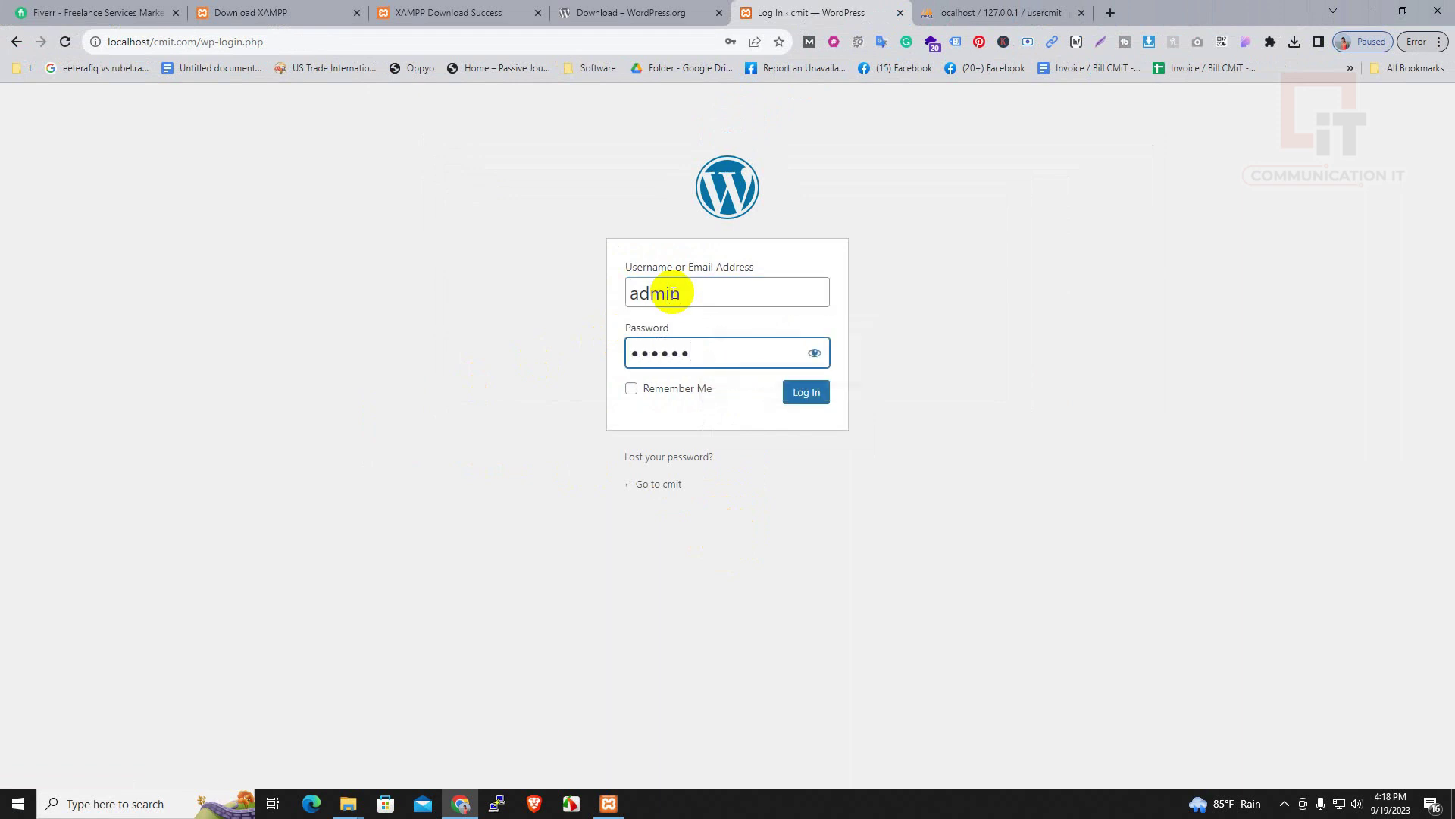
left_click(664, 393)
left_click(815, 352)
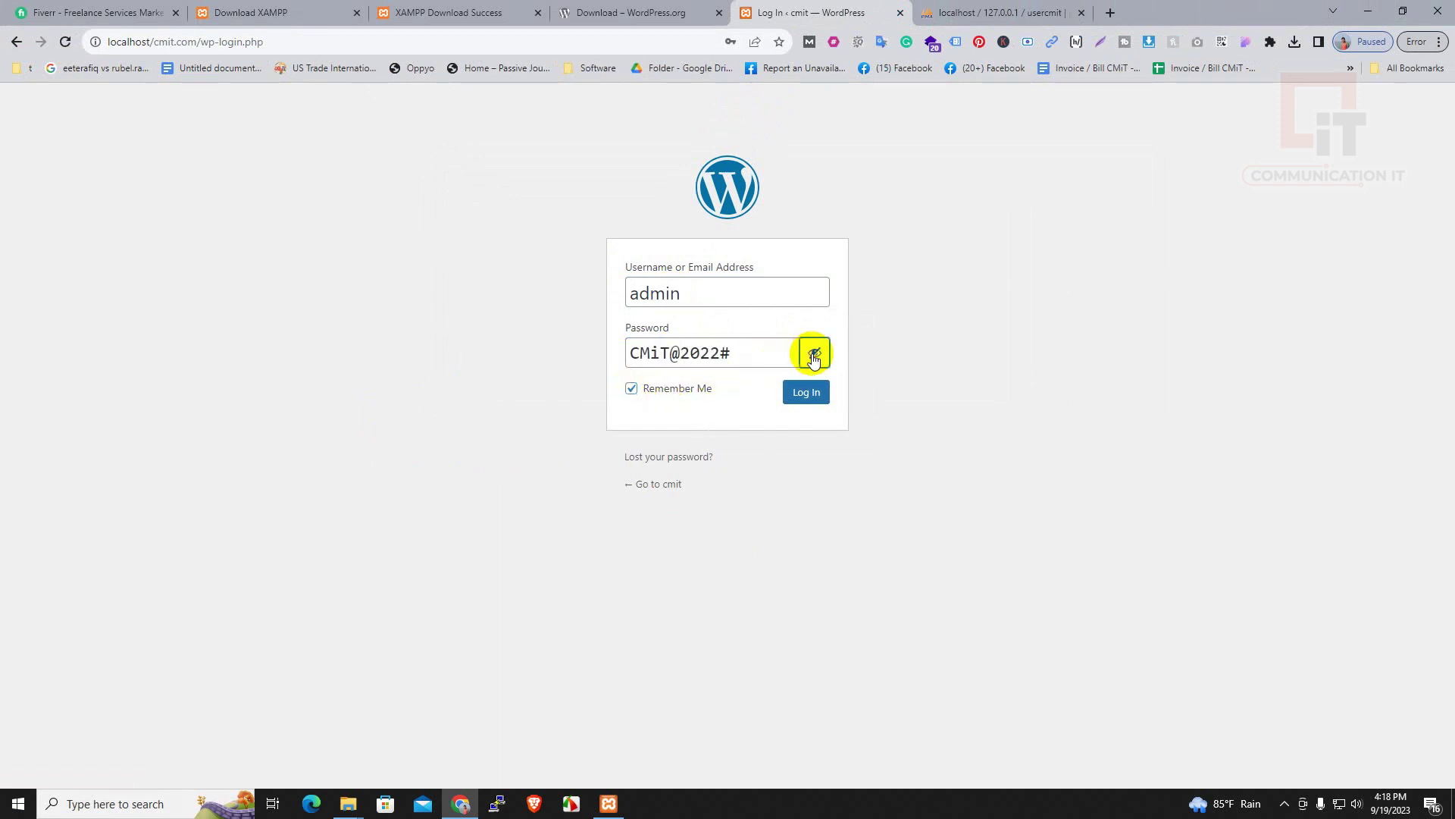
left_click(634, 390)
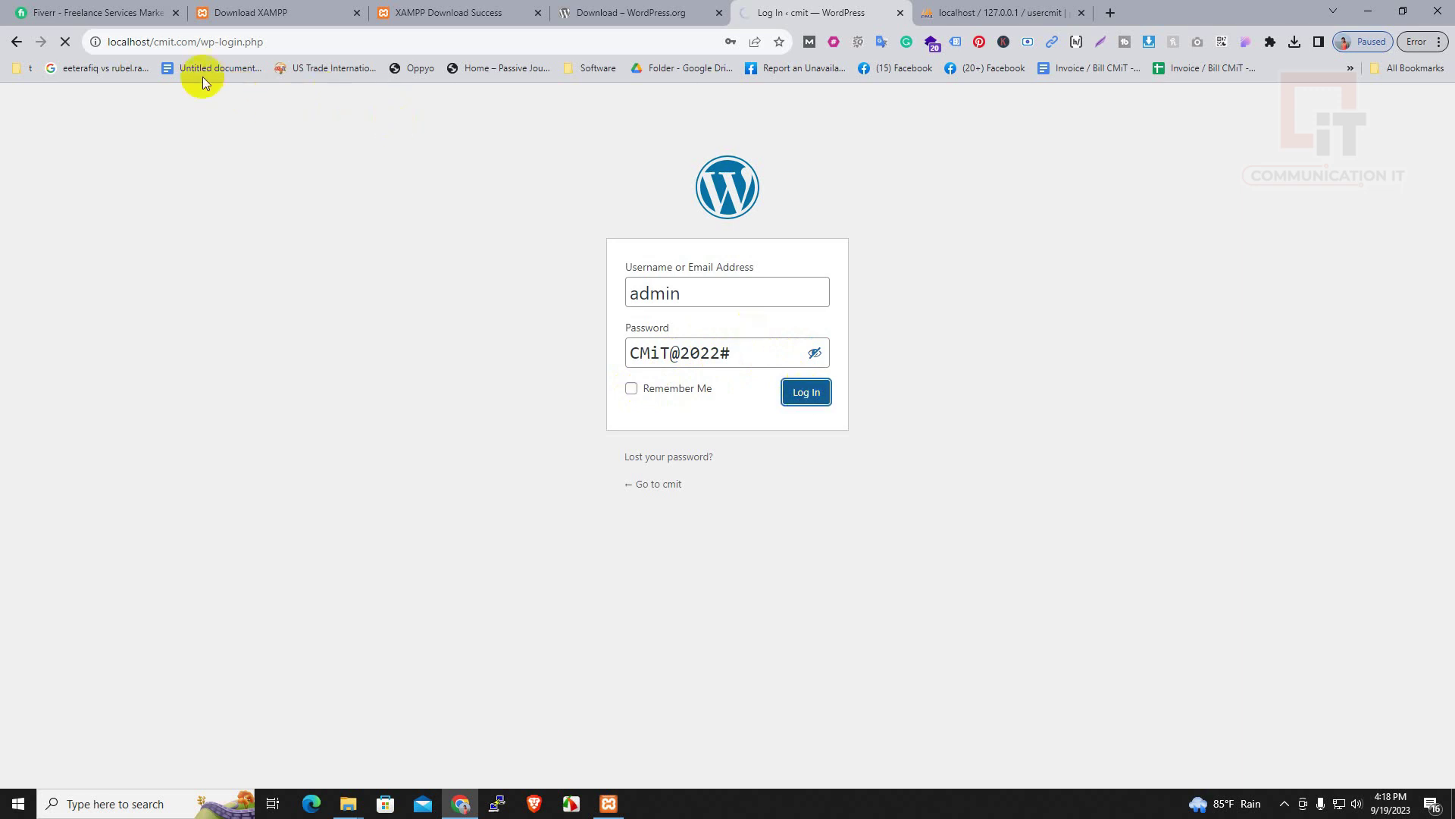
Select the Dashboard's address localhost/cmit.com/wp-admin in the address bar
left_click(195, 41)
left_click(309, 47)
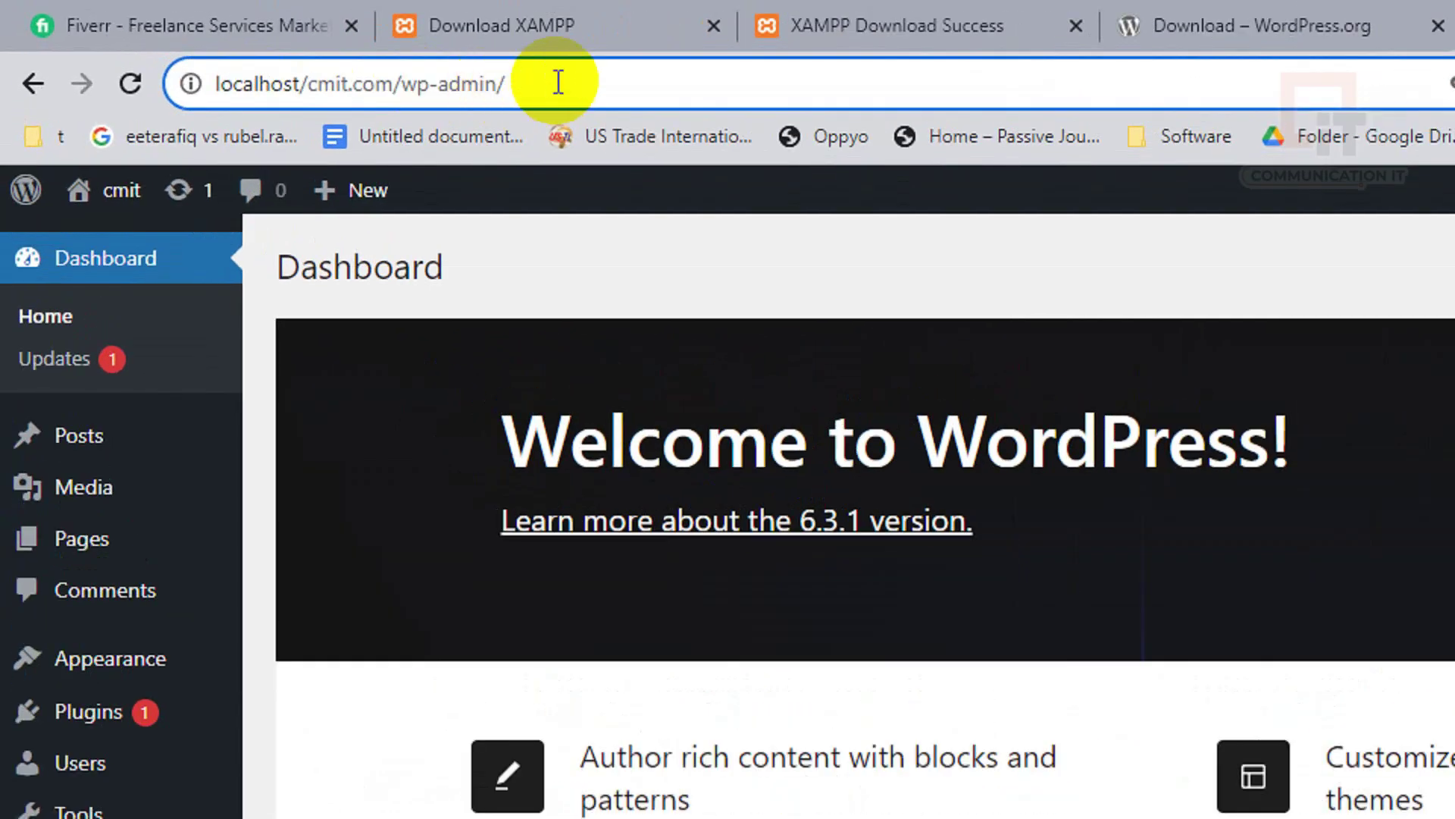
left_click_drag(262, 42, 114, 39)
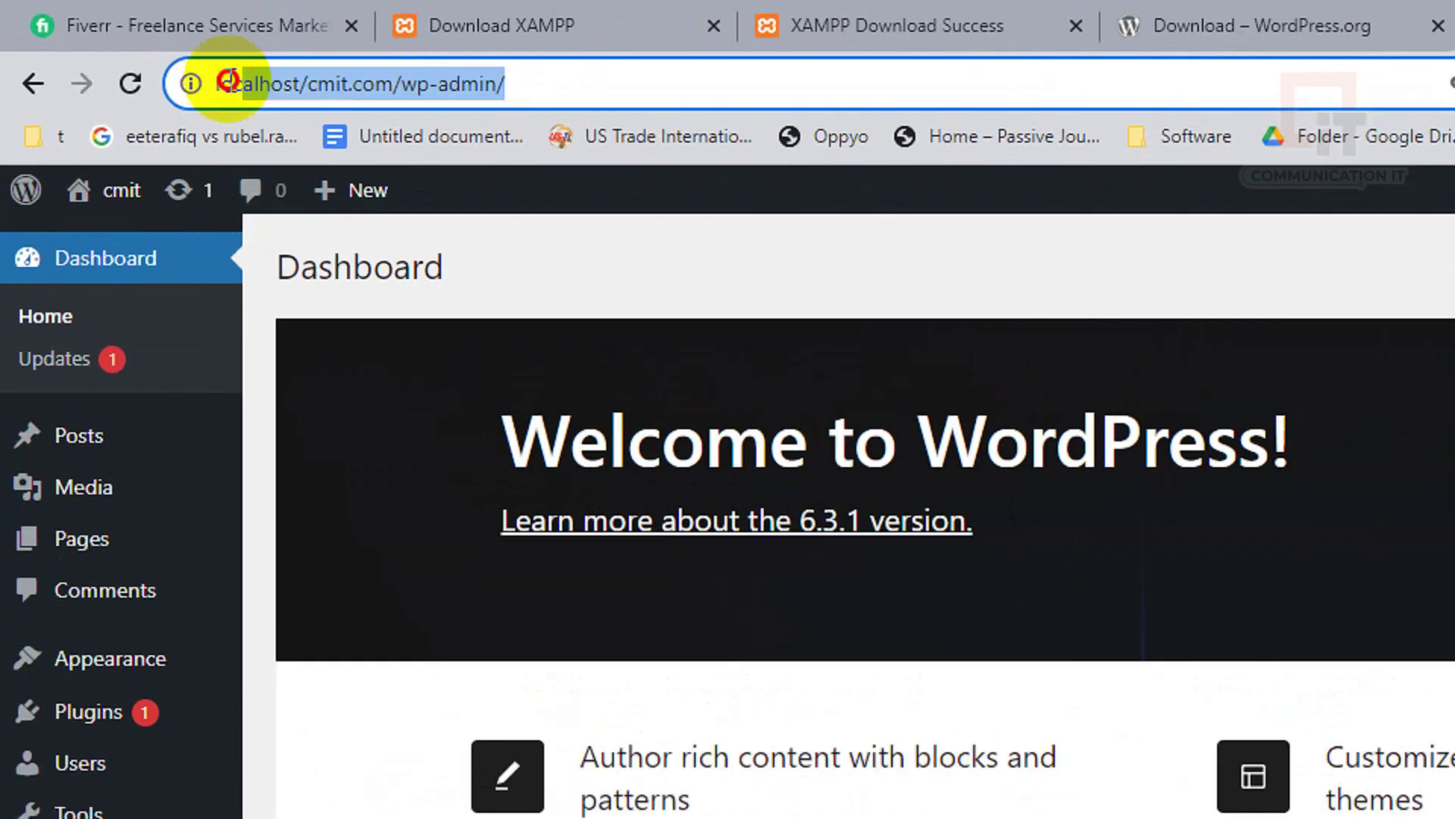
left_click_drag(227, 79, 115, 79)
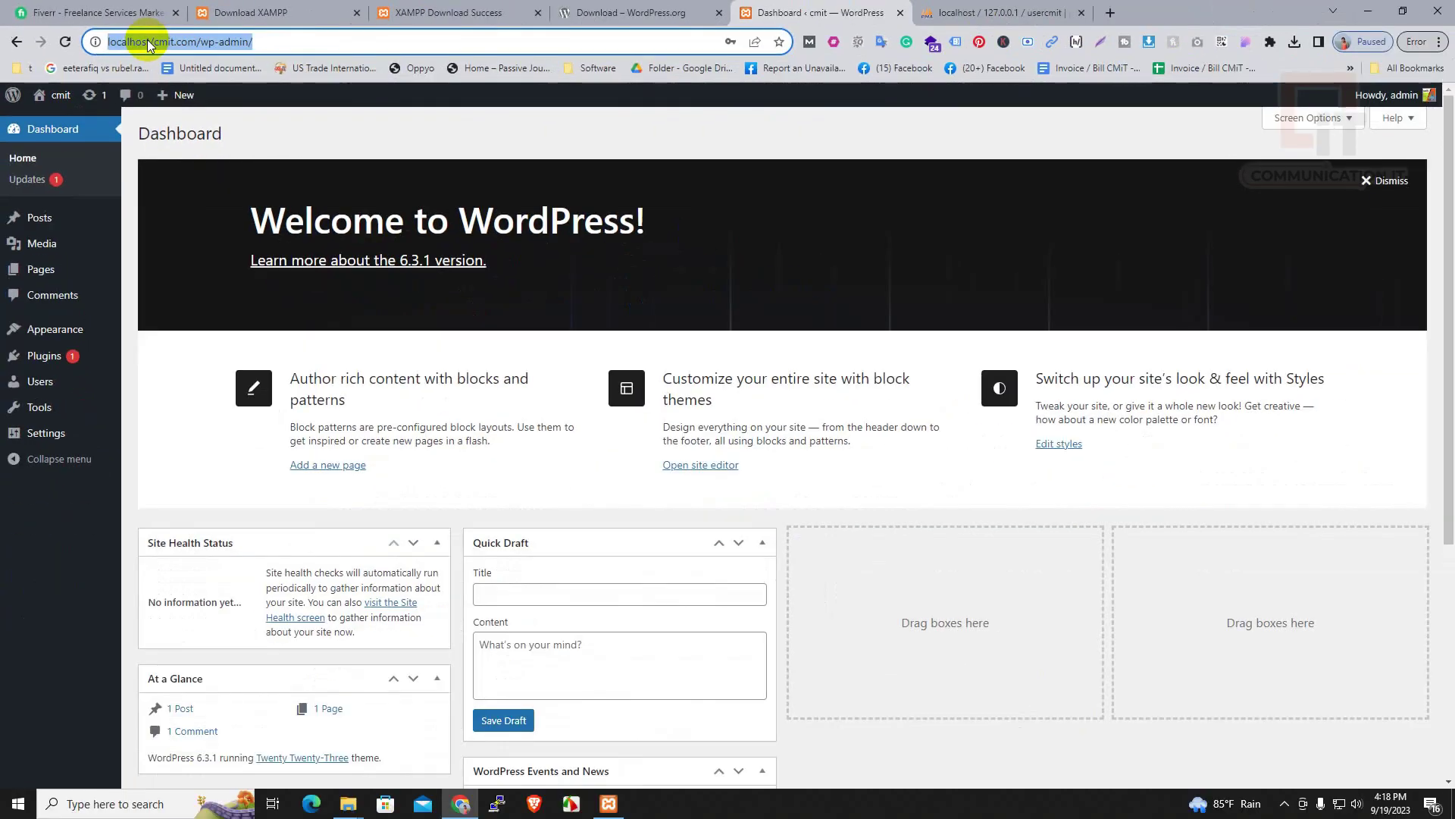
Install the Kadence theme from Add New Themes and activate it
left_click(50, 333)
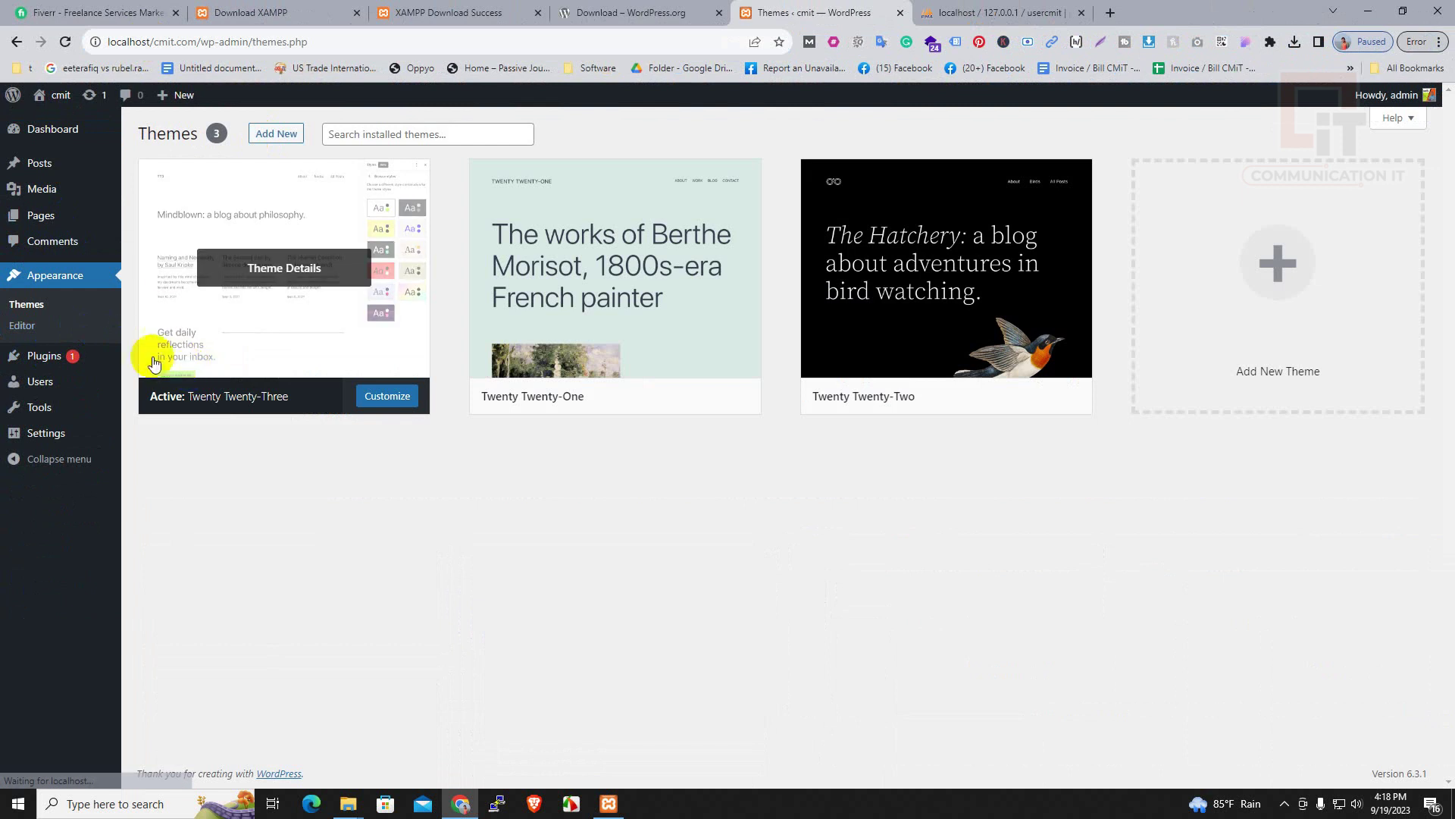
left_click(272, 130)
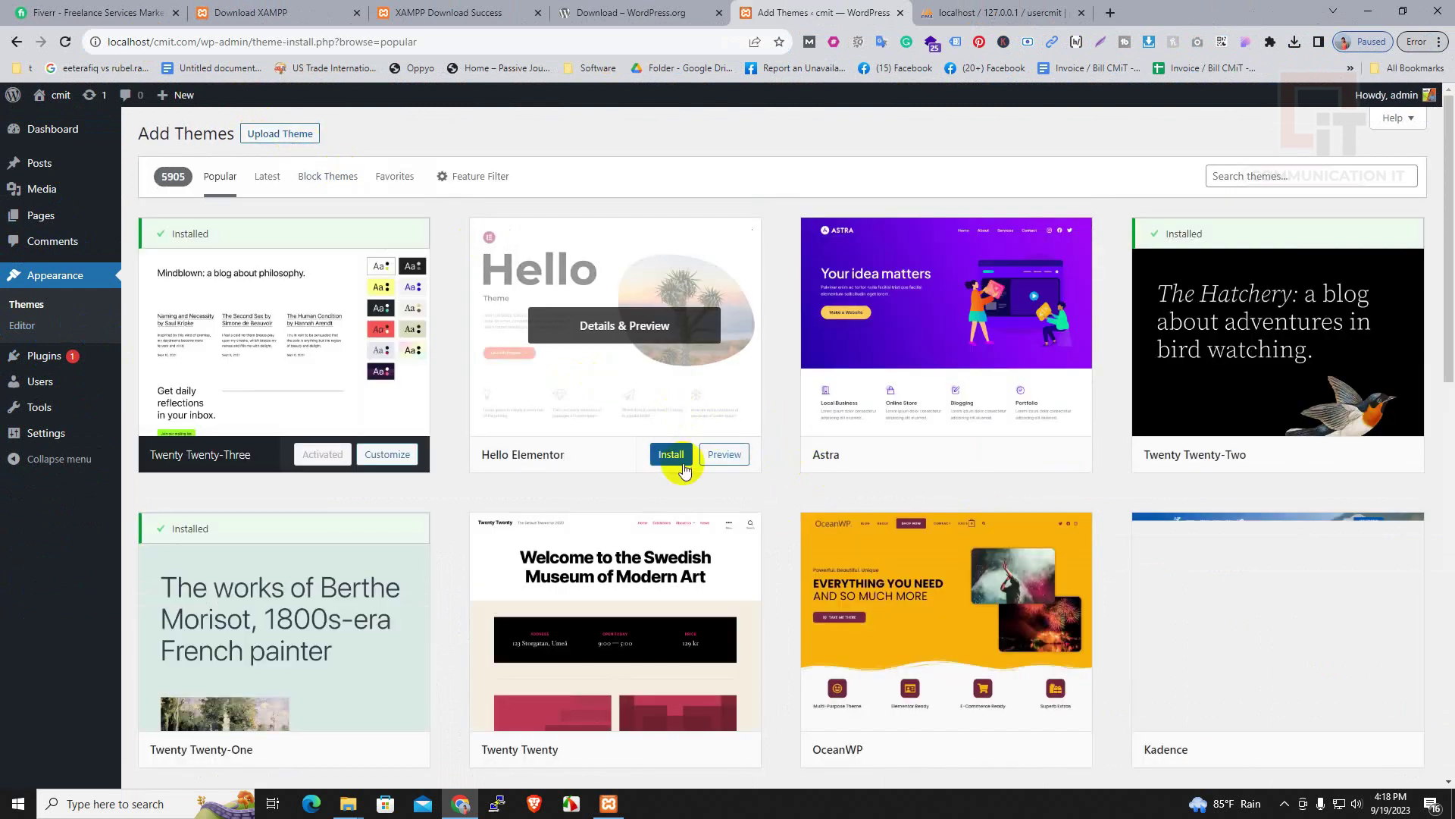
scroll(949, 526, "down", 4)
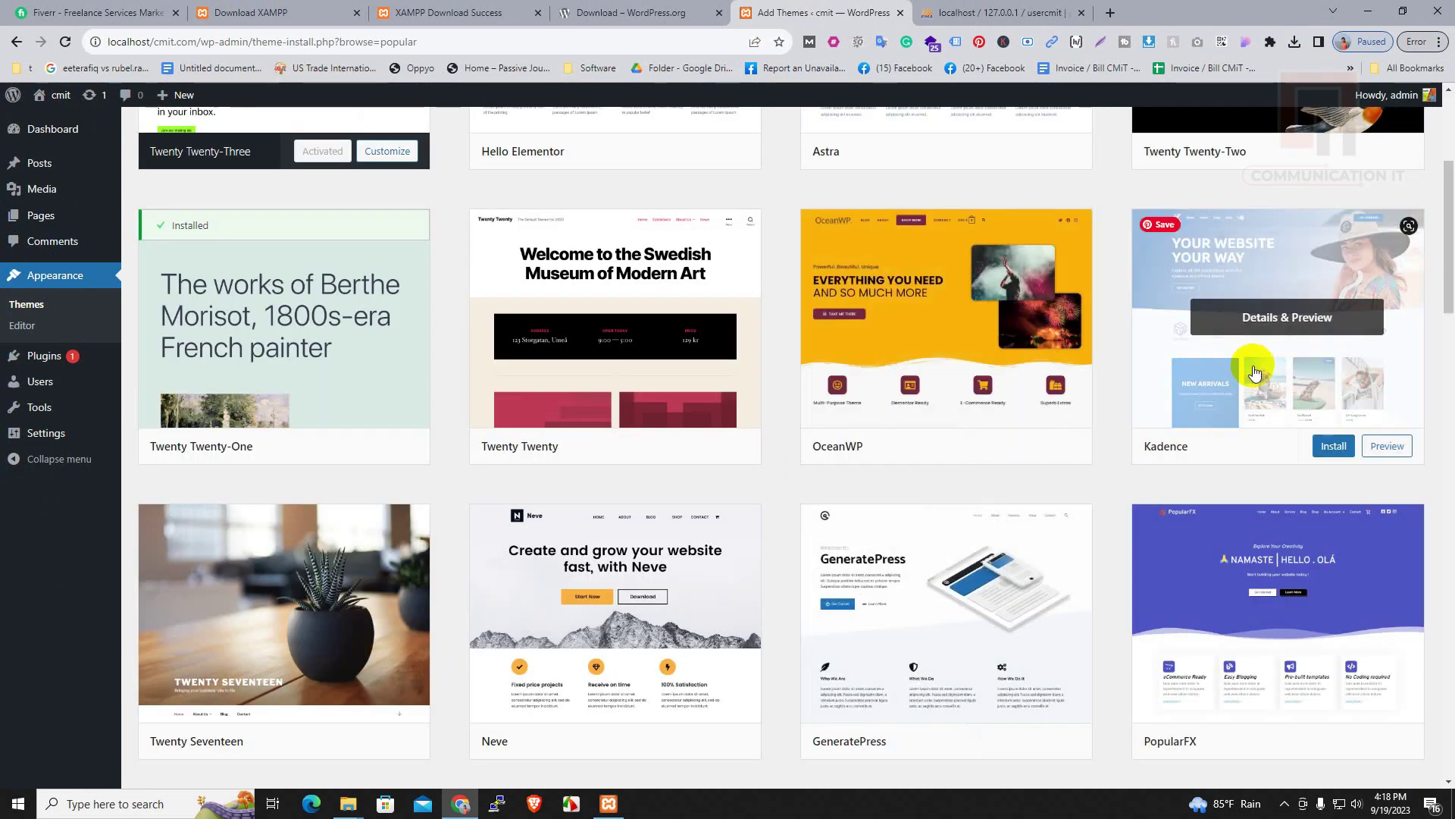
left_click(1328, 449)
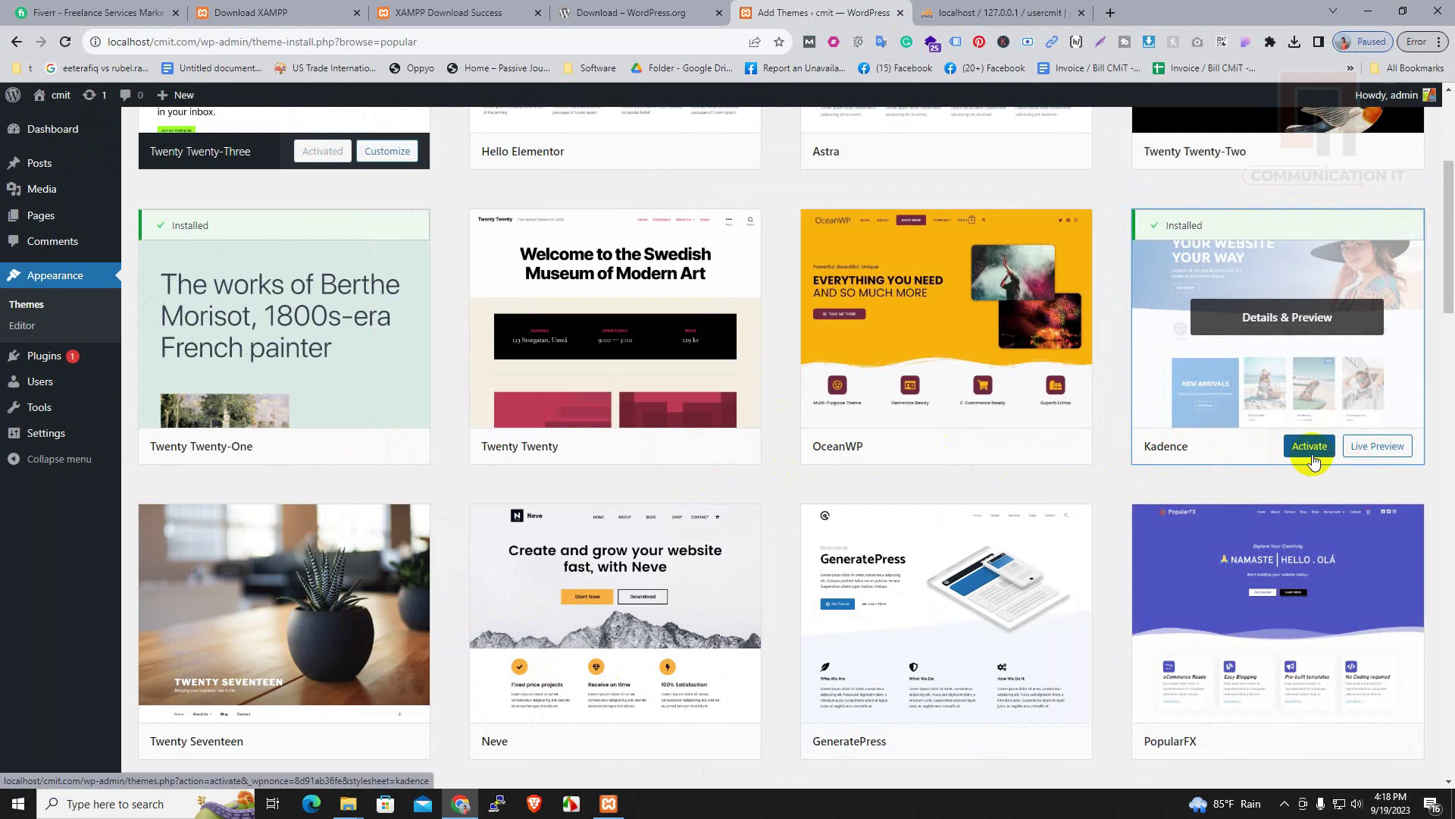
left_click(1307, 448)
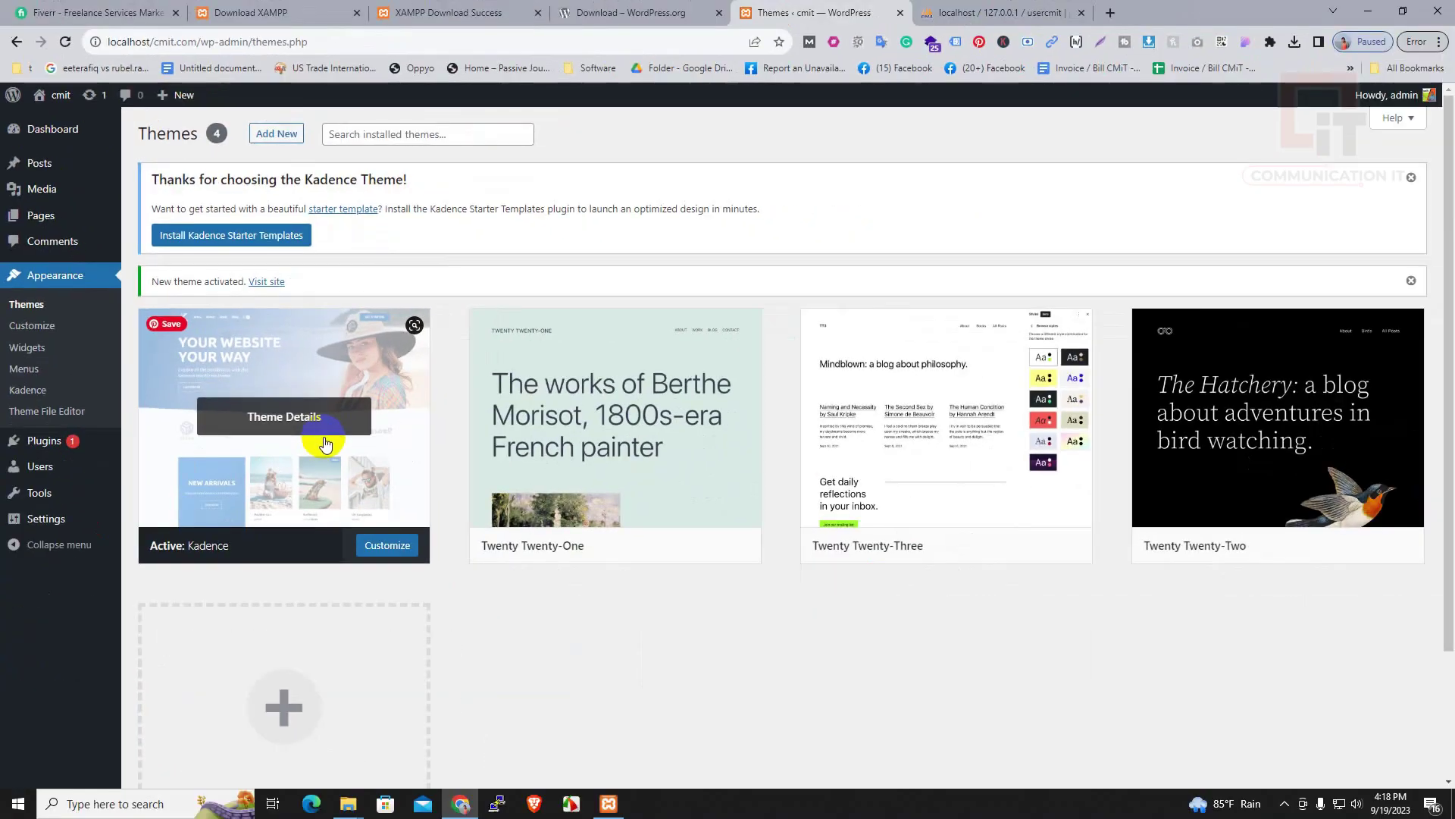
Create 'Main Menu' in the Primary location, auto-adding new top-level pages, then begin another menu
left_click(328, 485)
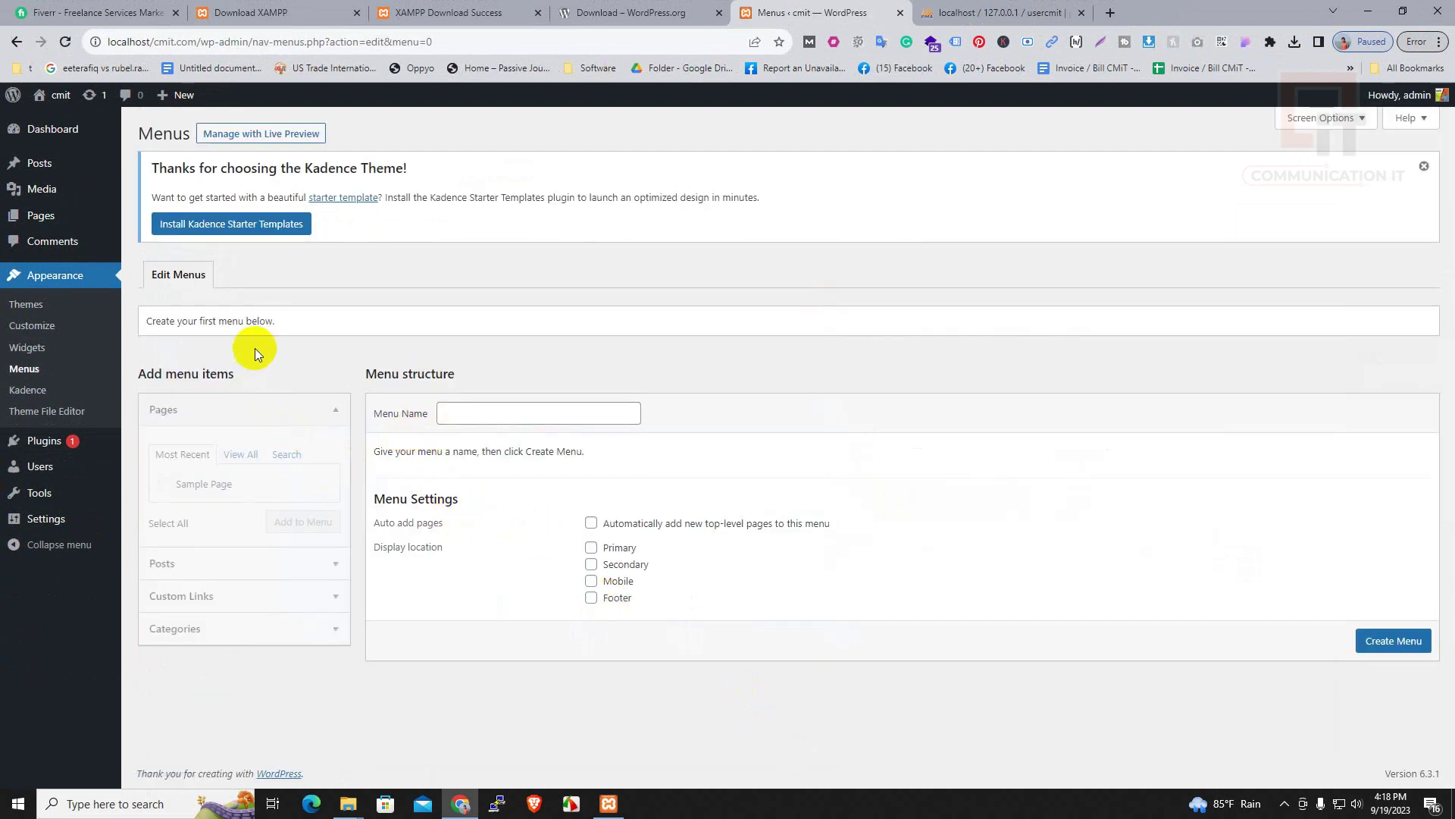
left_click(476, 416)
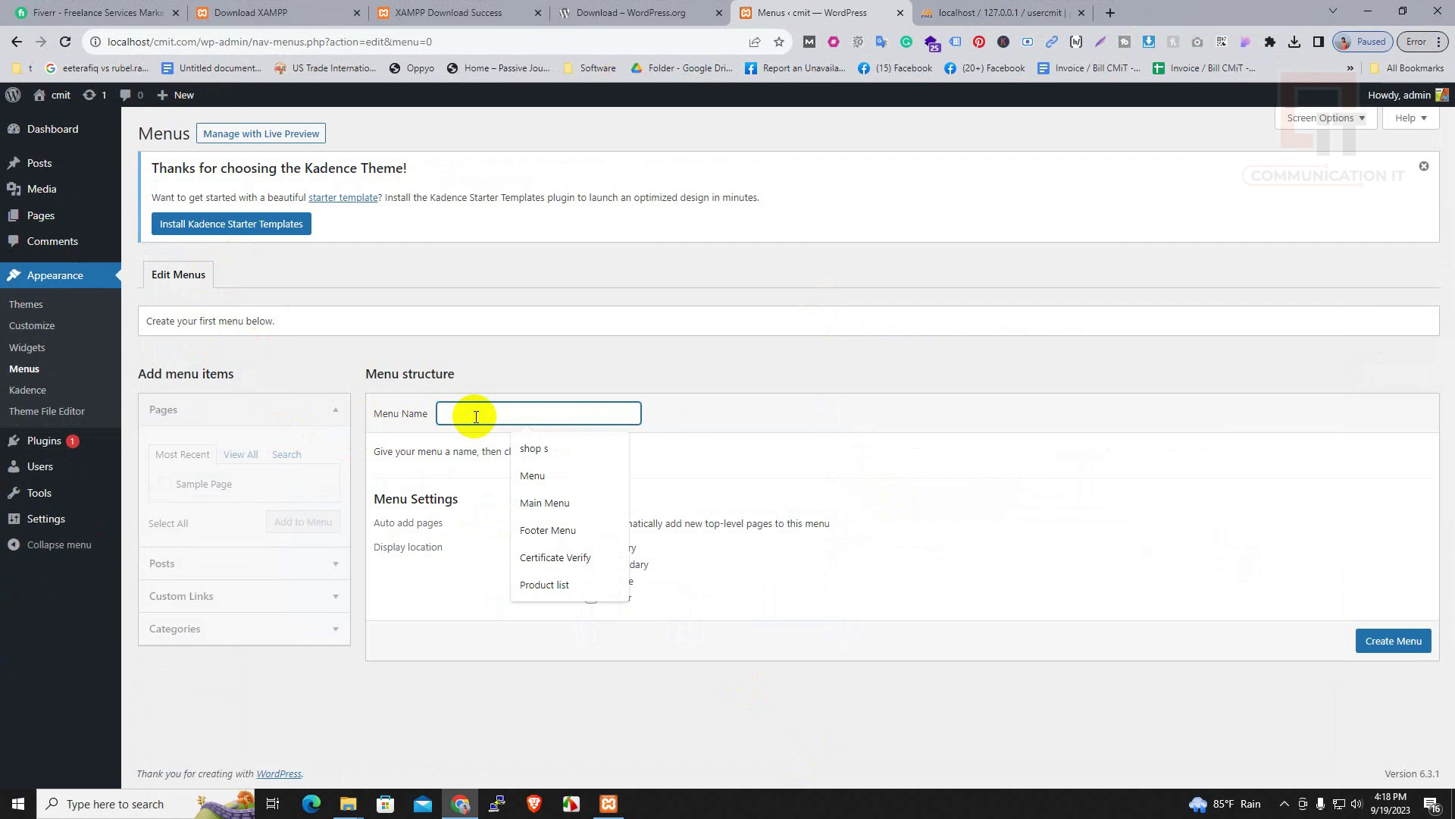
type("mai")
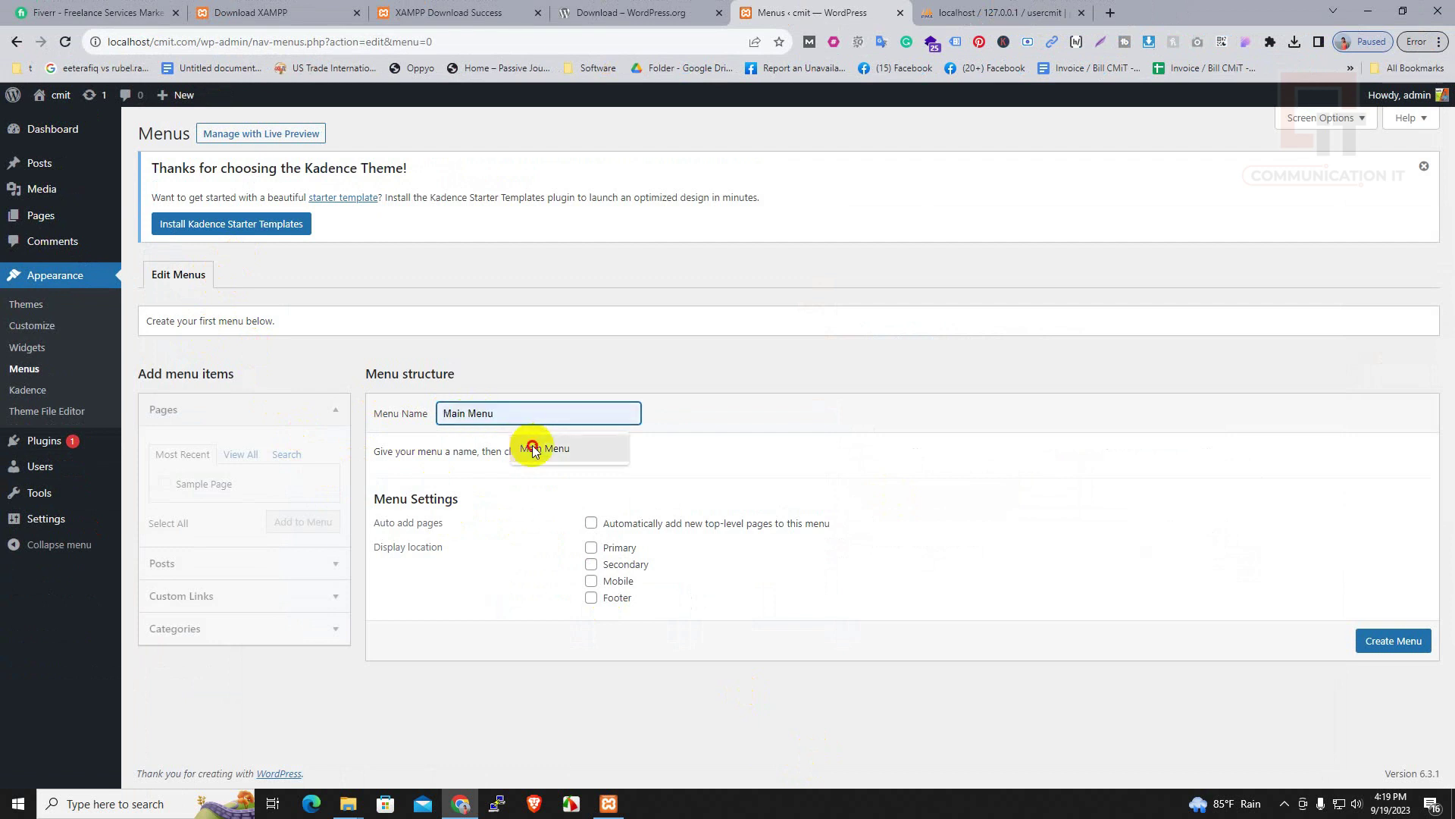
left_click(542, 448)
left_click(692, 529)
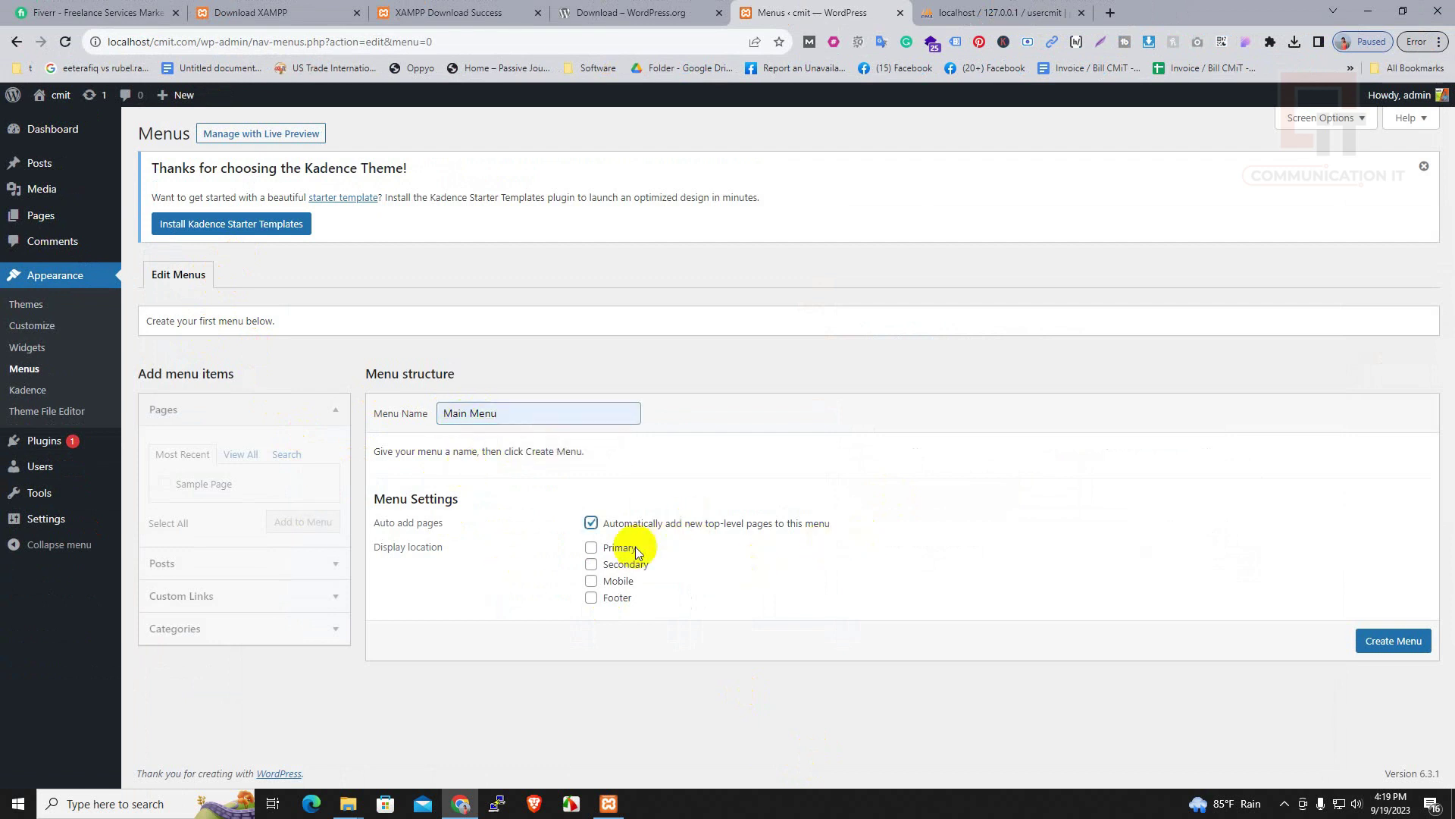
left_click(592, 547)
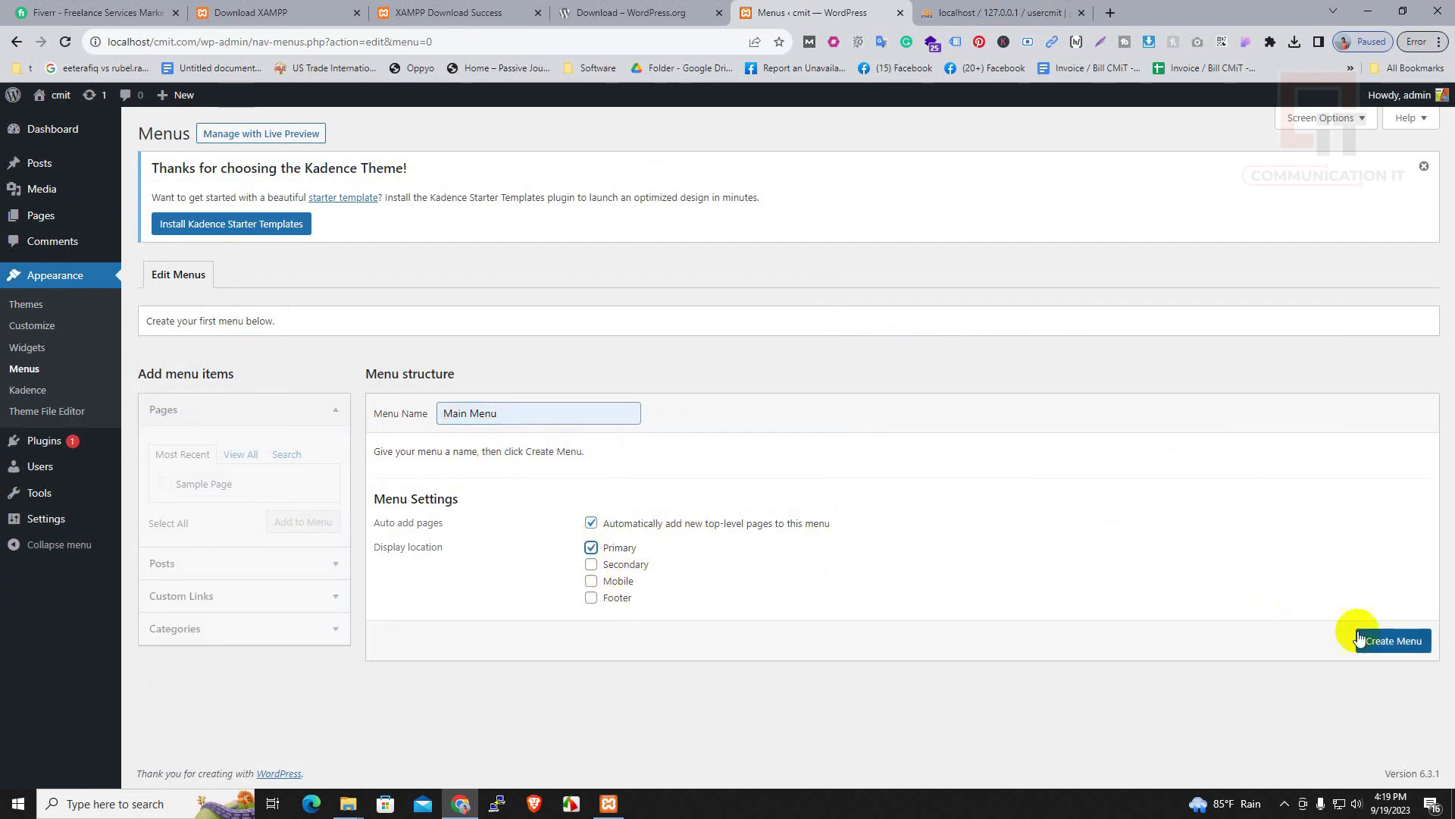
left_click(1393, 641)
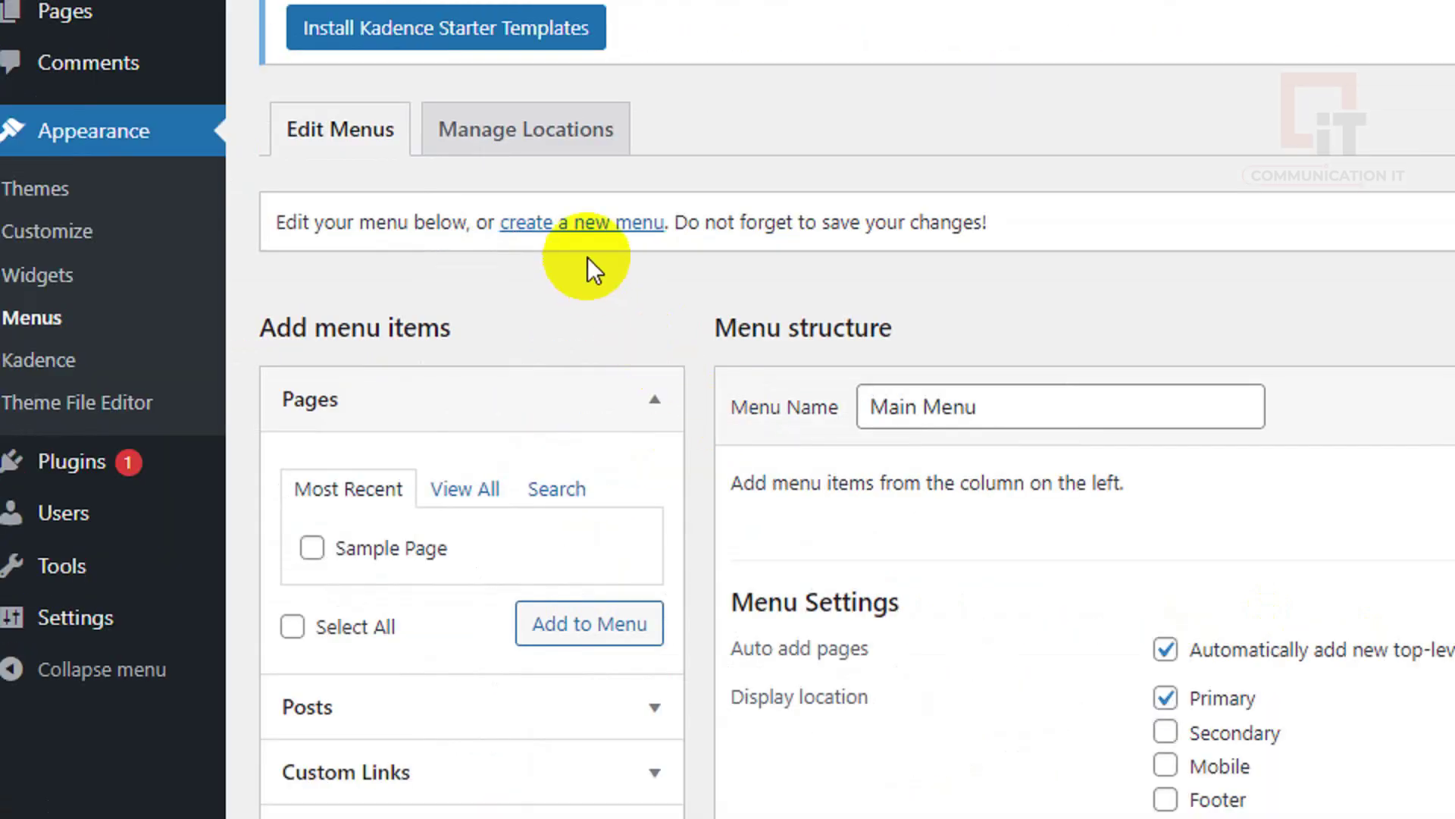
left_click(299, 322)
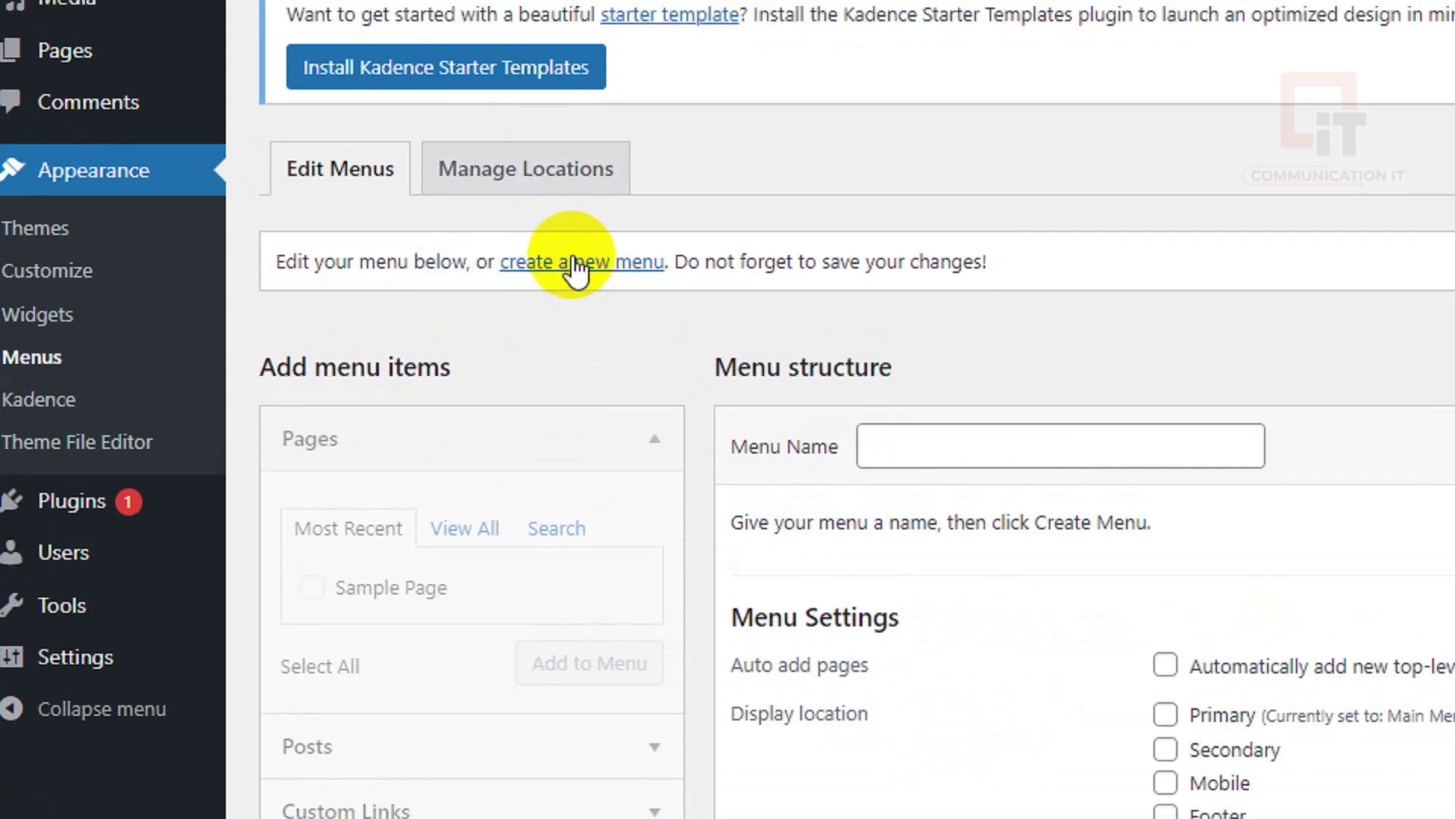
Create 'Footer Menu' assigned to the Footer display location
left_click(958, 407)
type("f")
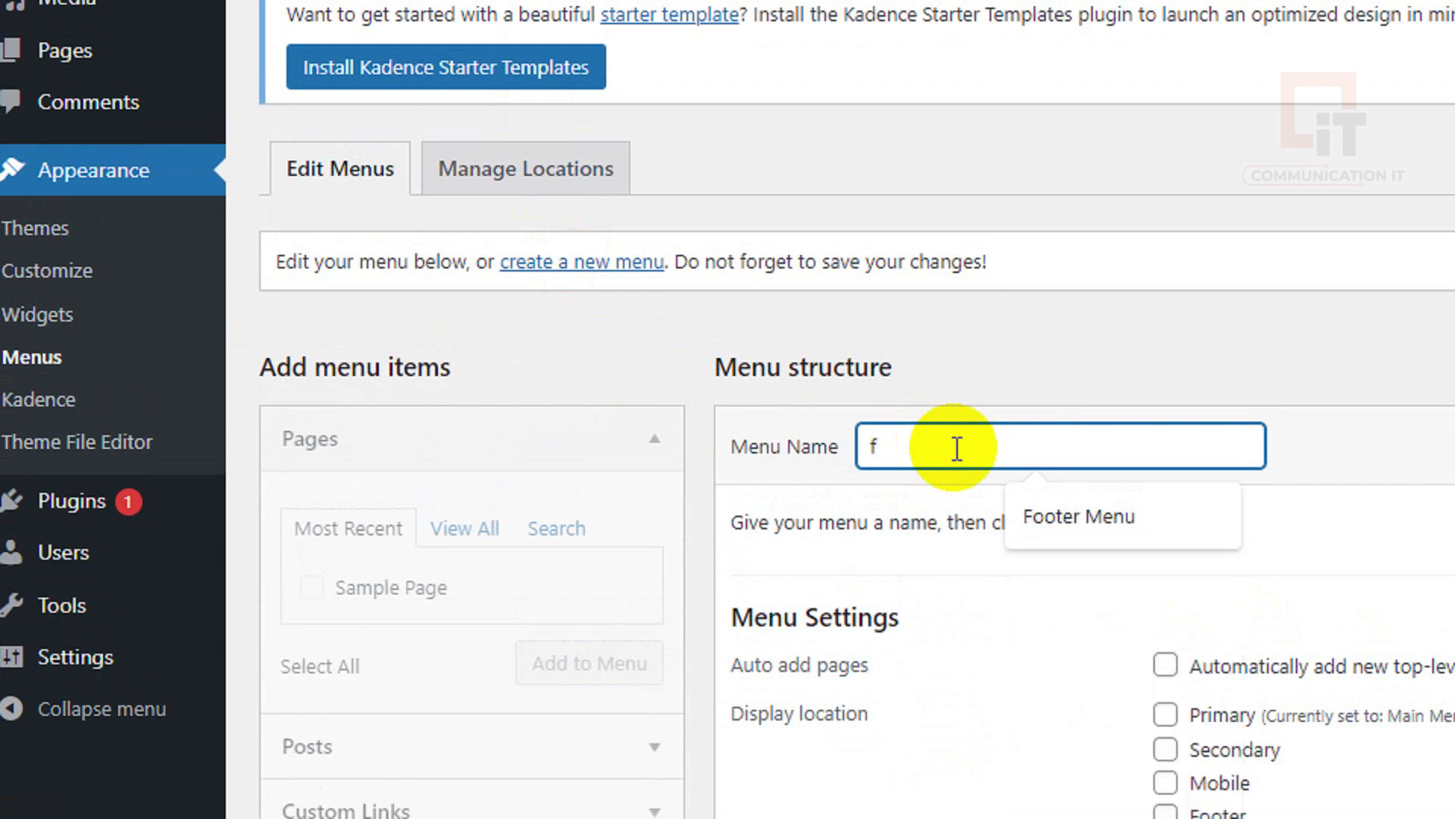
left_click(1099, 516)
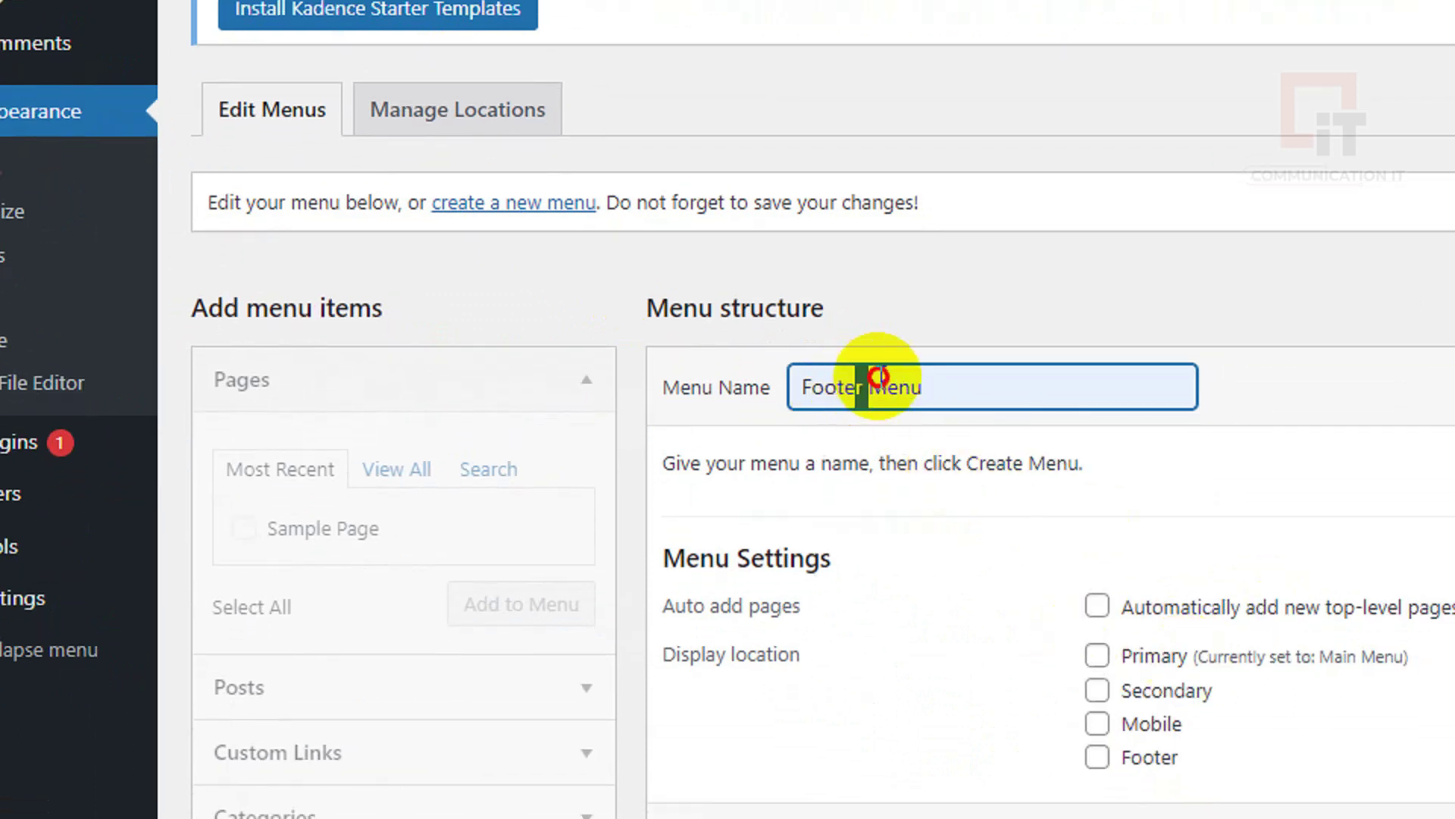
left_click_drag(924, 447, 1287, 666)
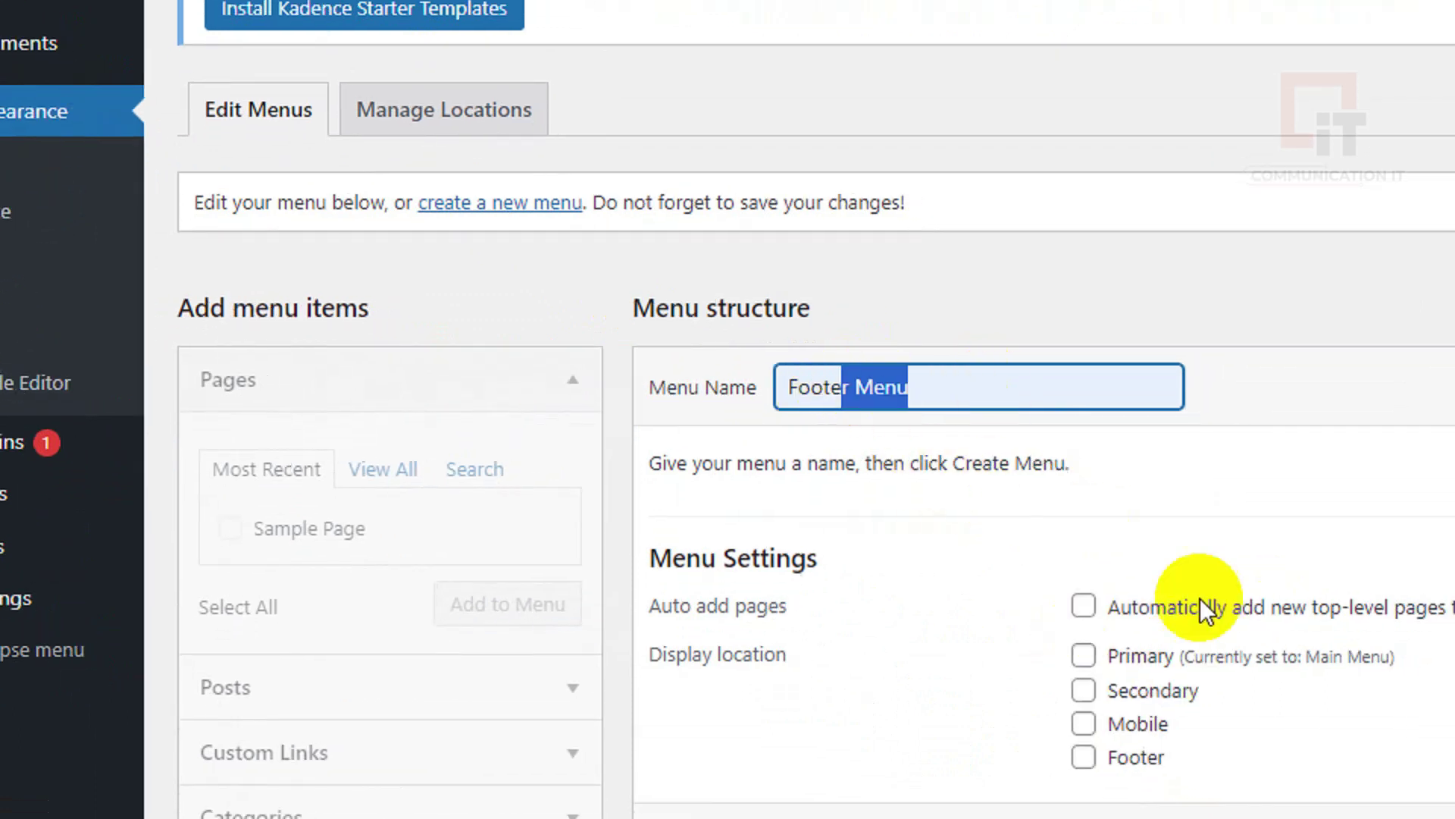
left_click(1084, 758)
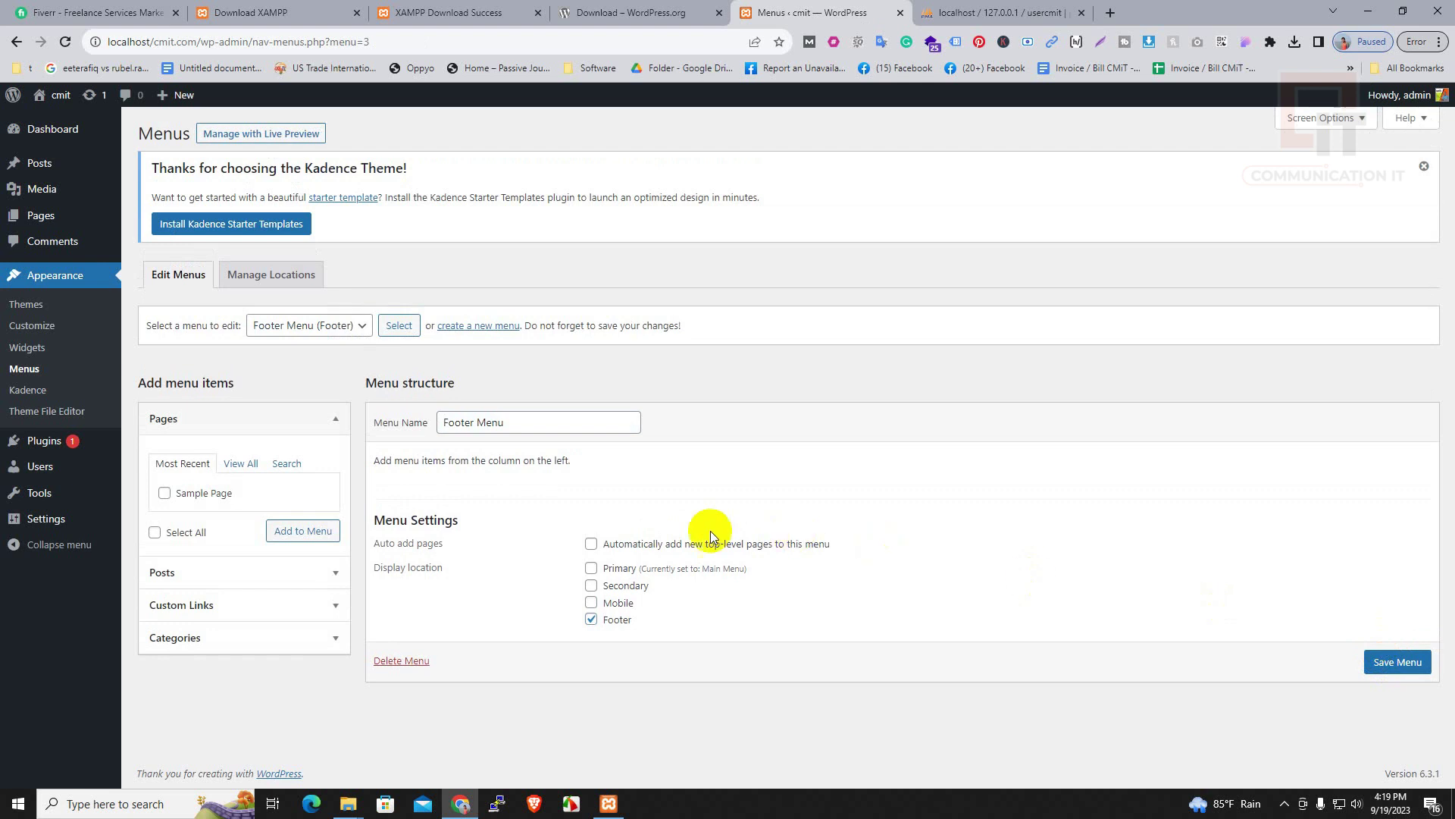
Load Main Menu (Primary) for editing and copy the site address localhost/cmit.com/
left_click(353, 324)
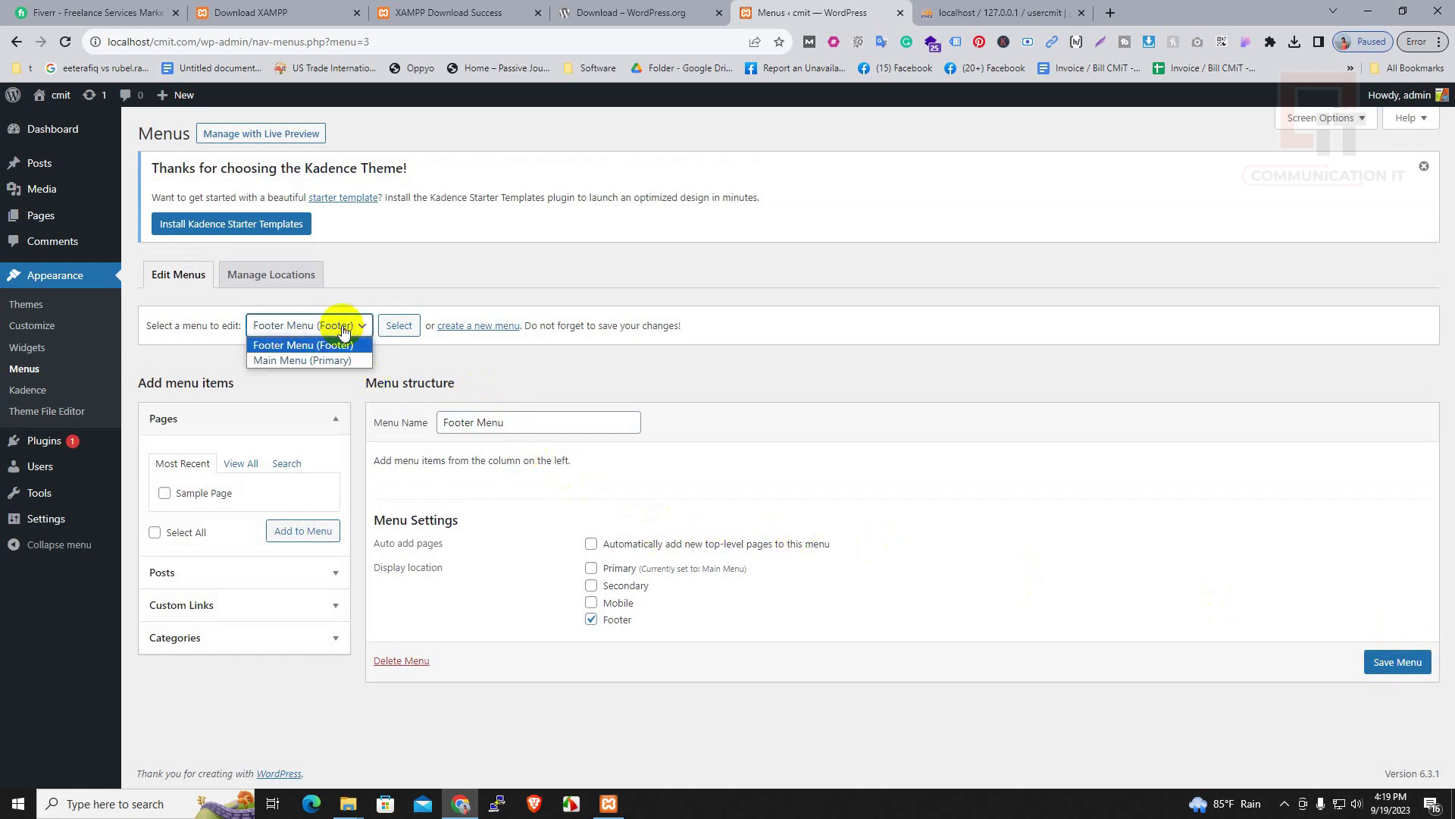
left_click(294, 360)
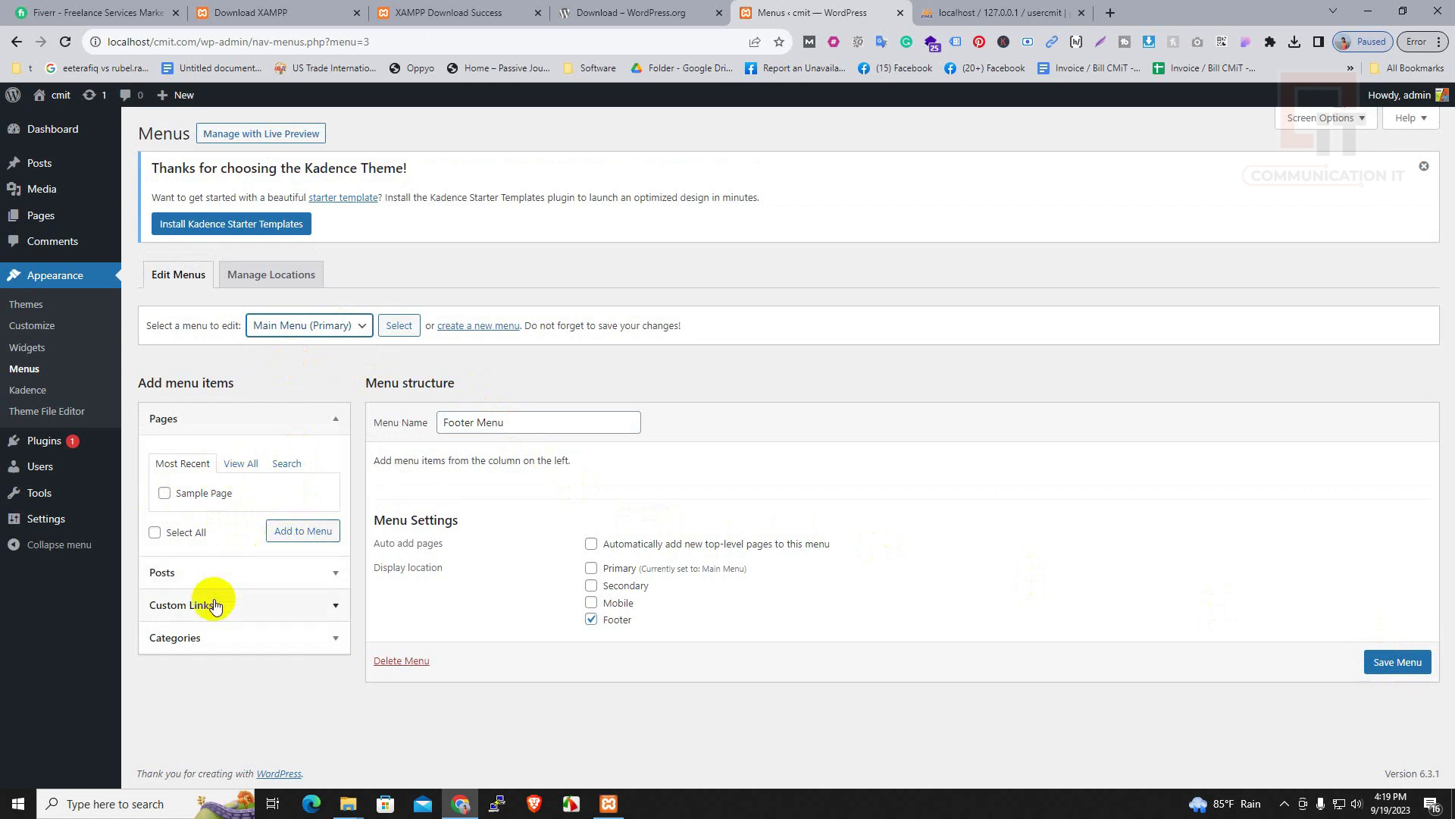
left_click(398, 325)
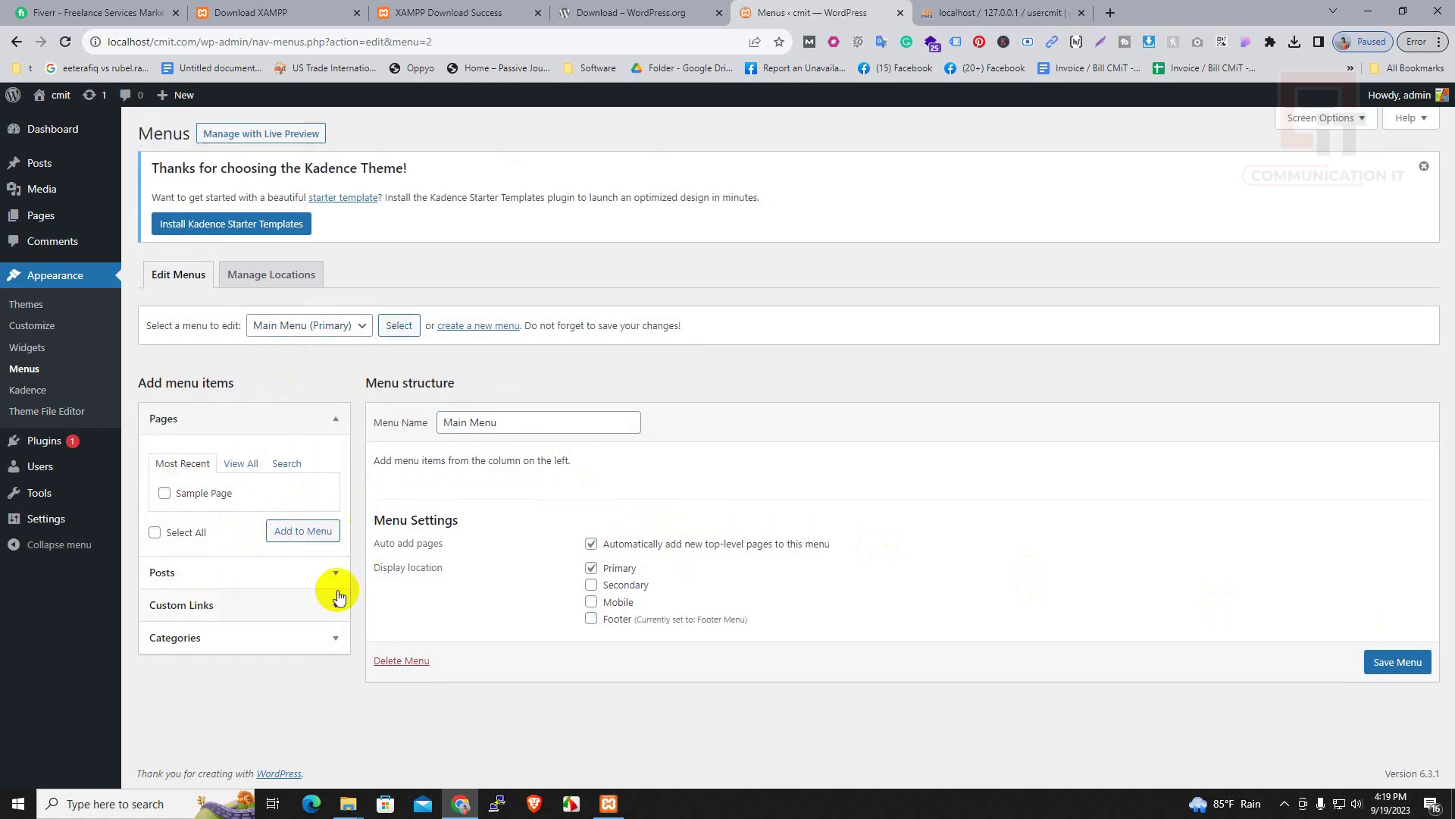
left_click(220, 604)
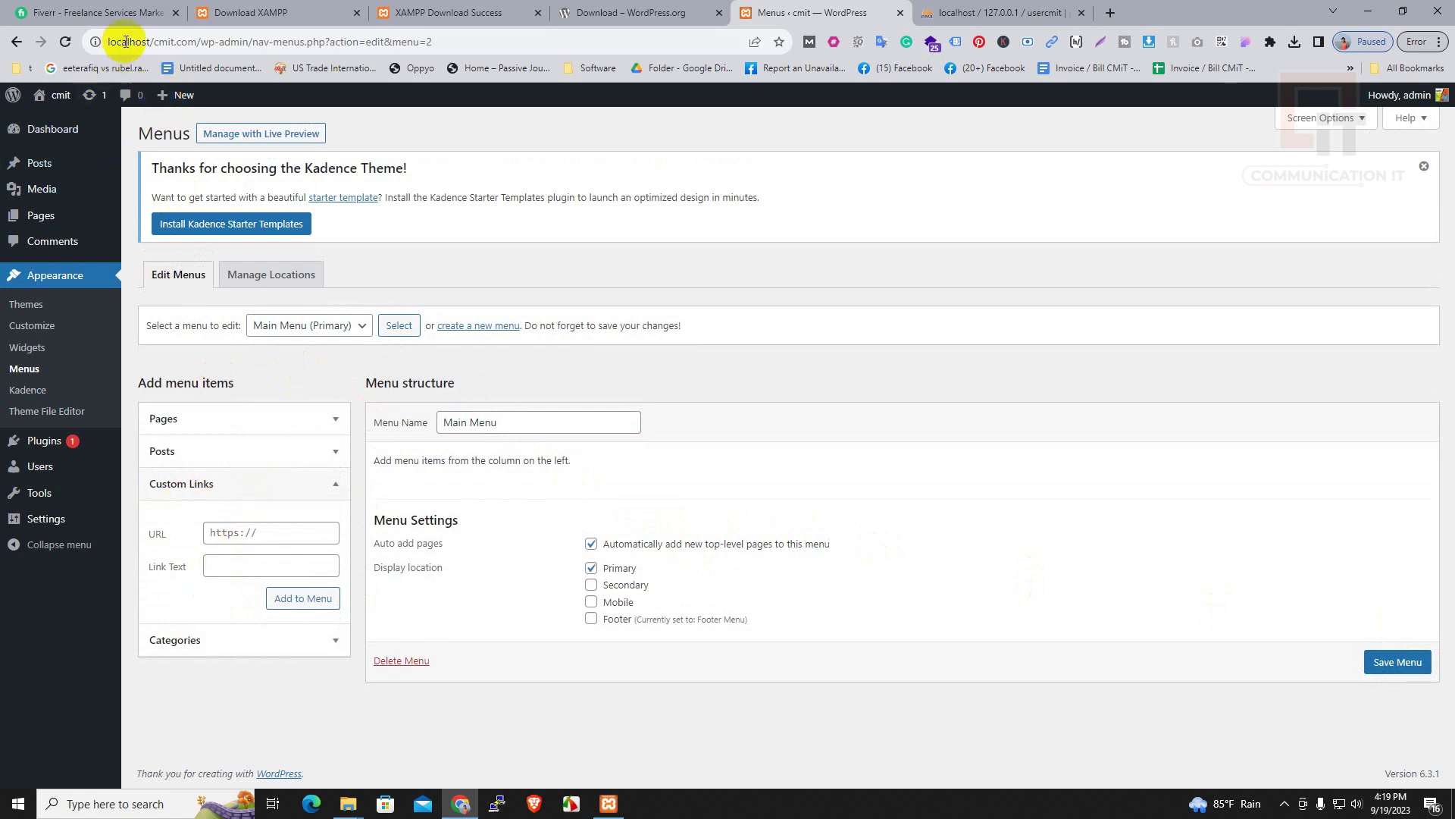
left_click_drag(201, 42, 50, 47)
key("ctrl+c")
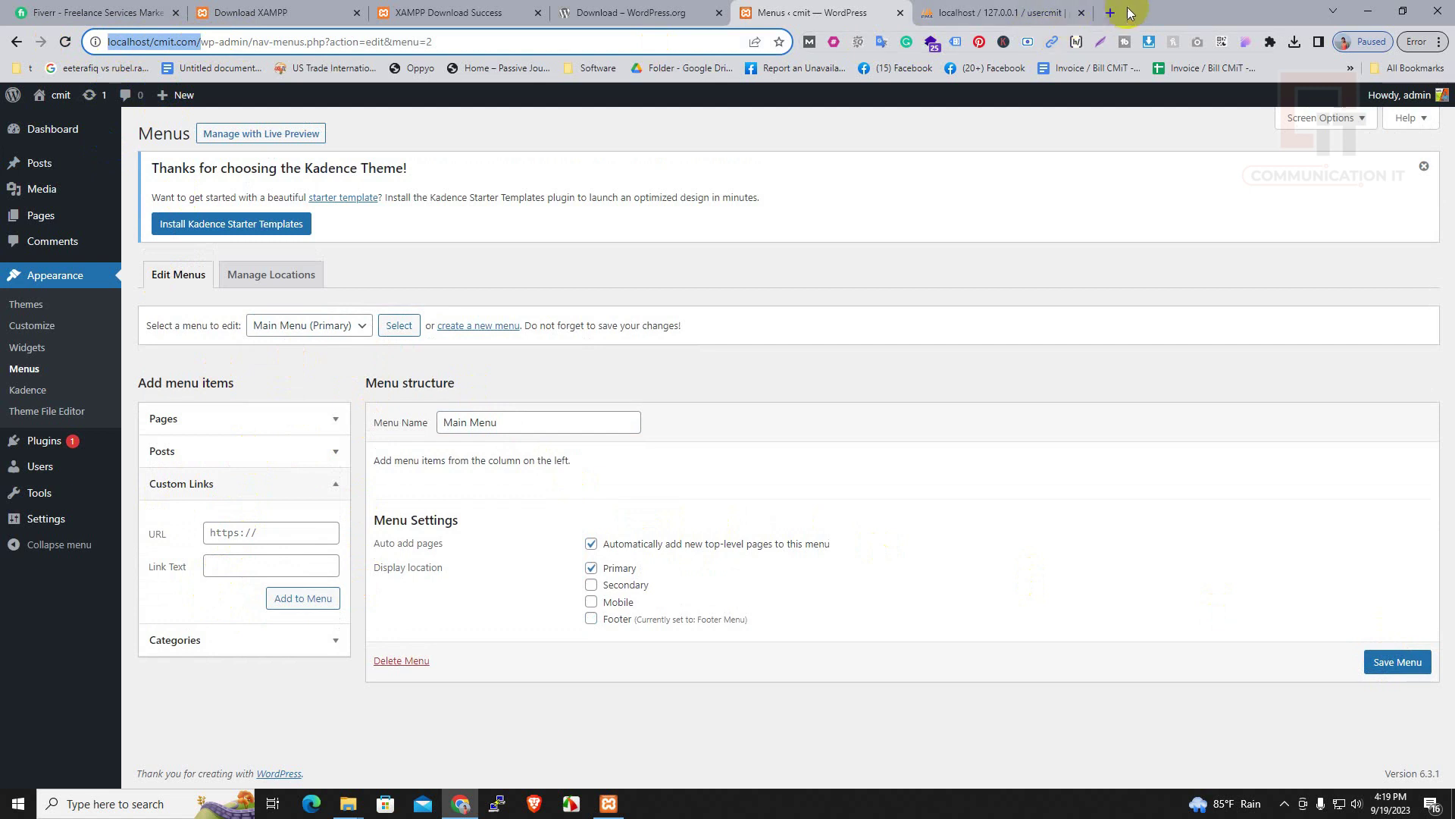
Open localhost/cmit.com in a new Chrome tab
left_click(1110, 13)
key("ctrl+v")
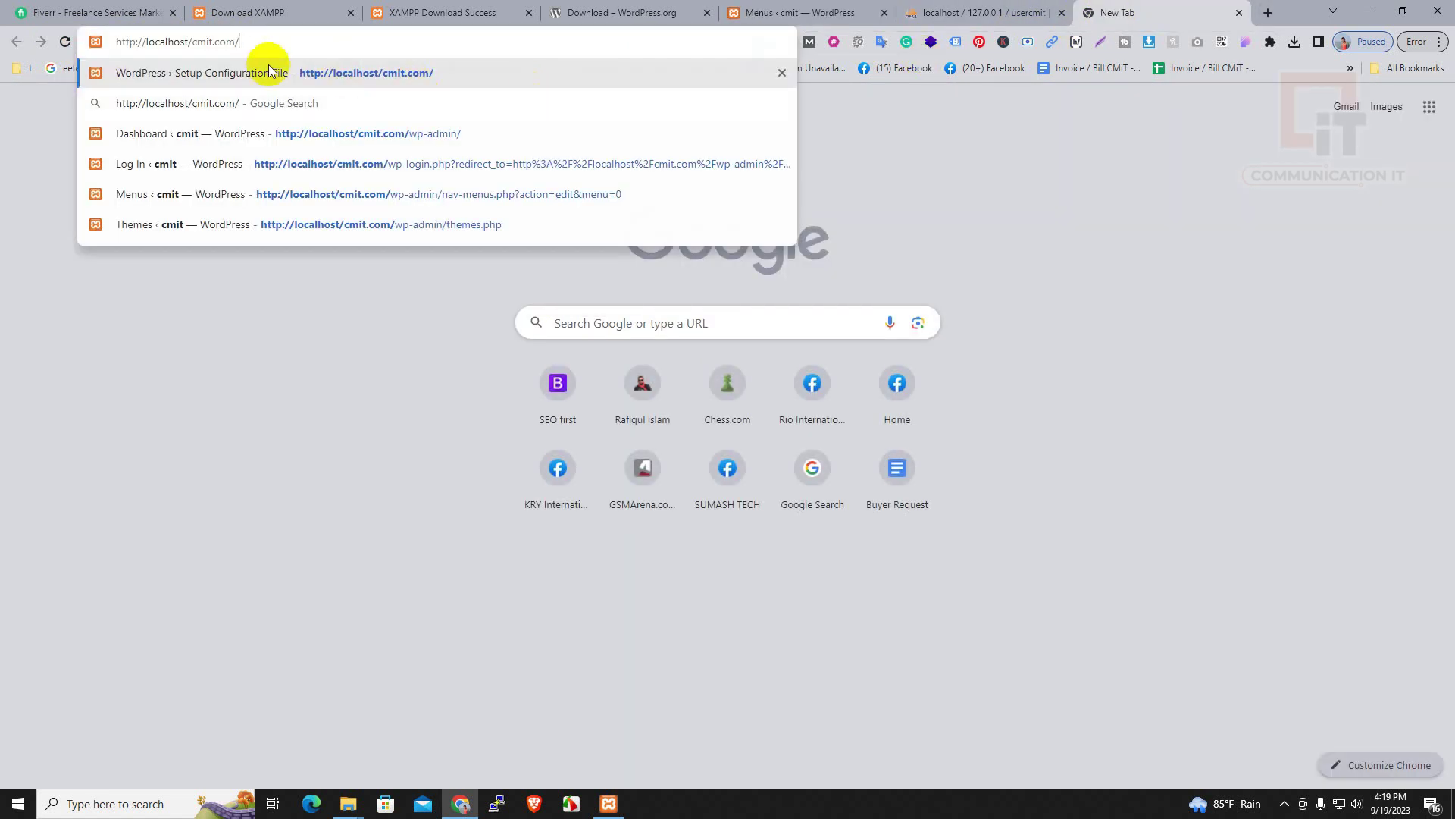
key("BackSpace")
key("BackSpace")
key("BackSpace")
key("BackSpace")
key("BackSpace")
key("BackSpace")
key("BackSpace")
key("BackSpace")
key("BackSpace")
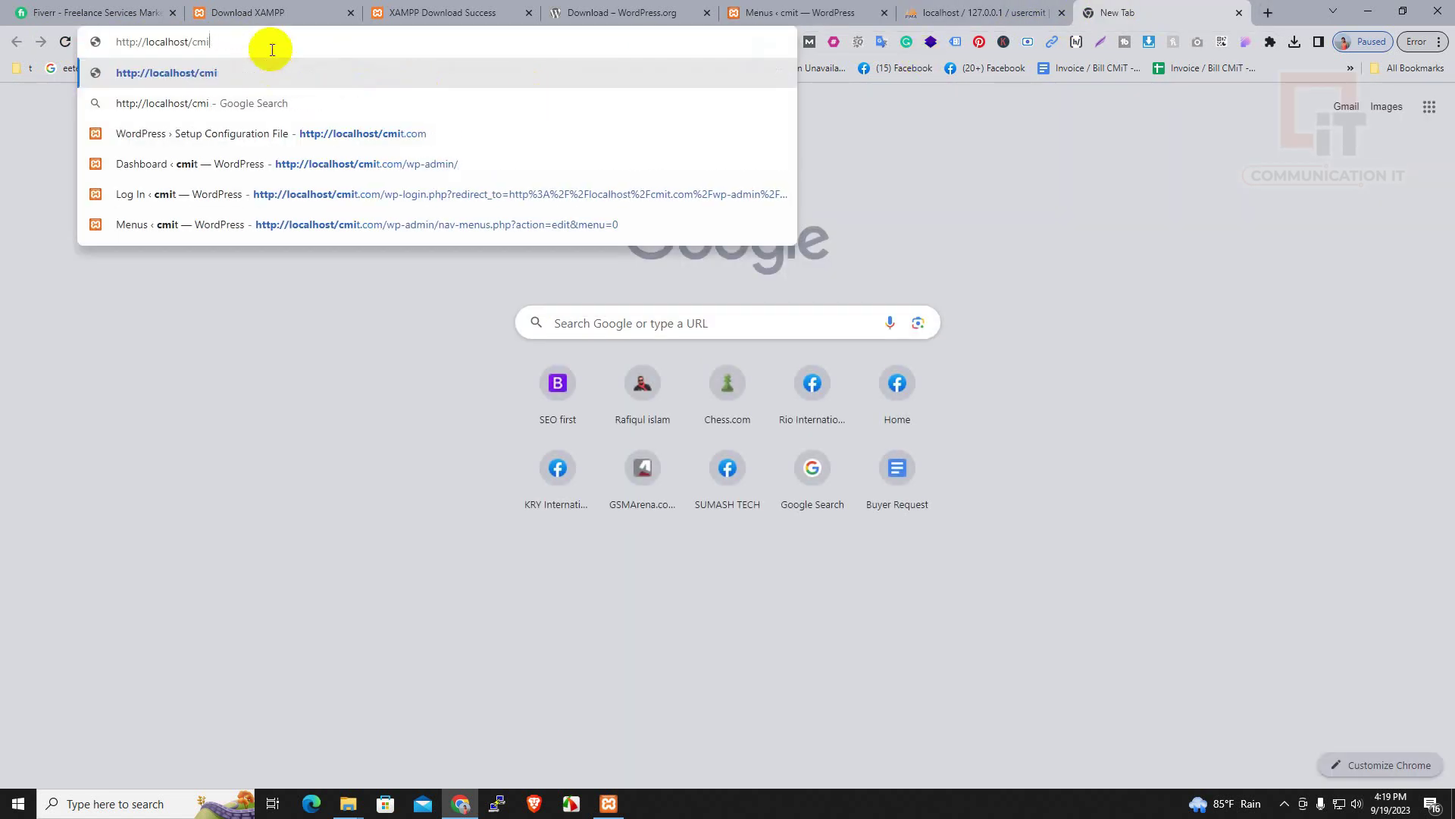
key("Return")
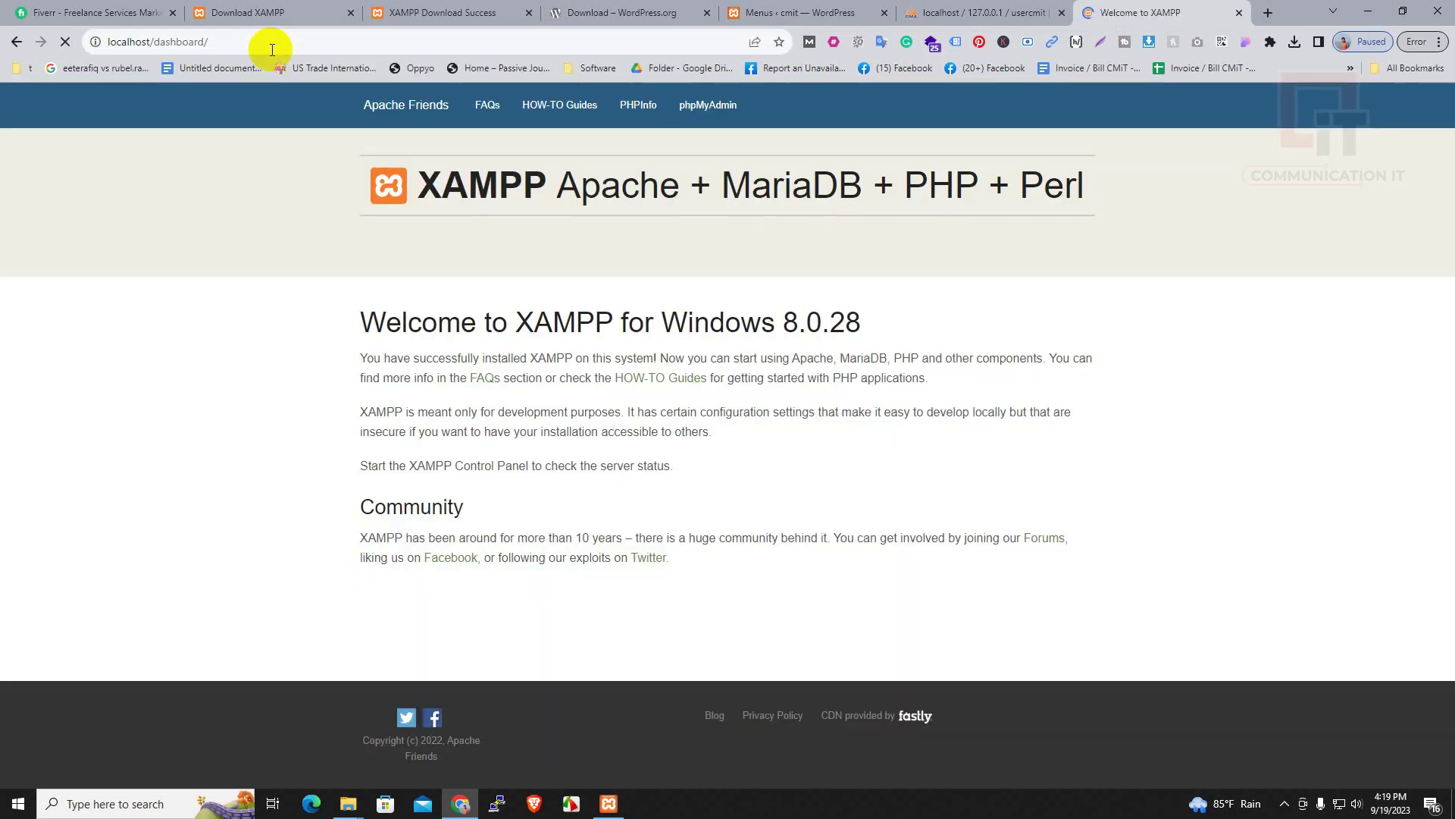
left_click(272, 47)
left_click(282, 44)
key("BackSpace")
key("BackSpace")
key("BackSpace")
key("BackSpace")
key("BackSpace")
key("BackSpace")
key("BackSpace")
key("BackSpace")
key("BackSpace")
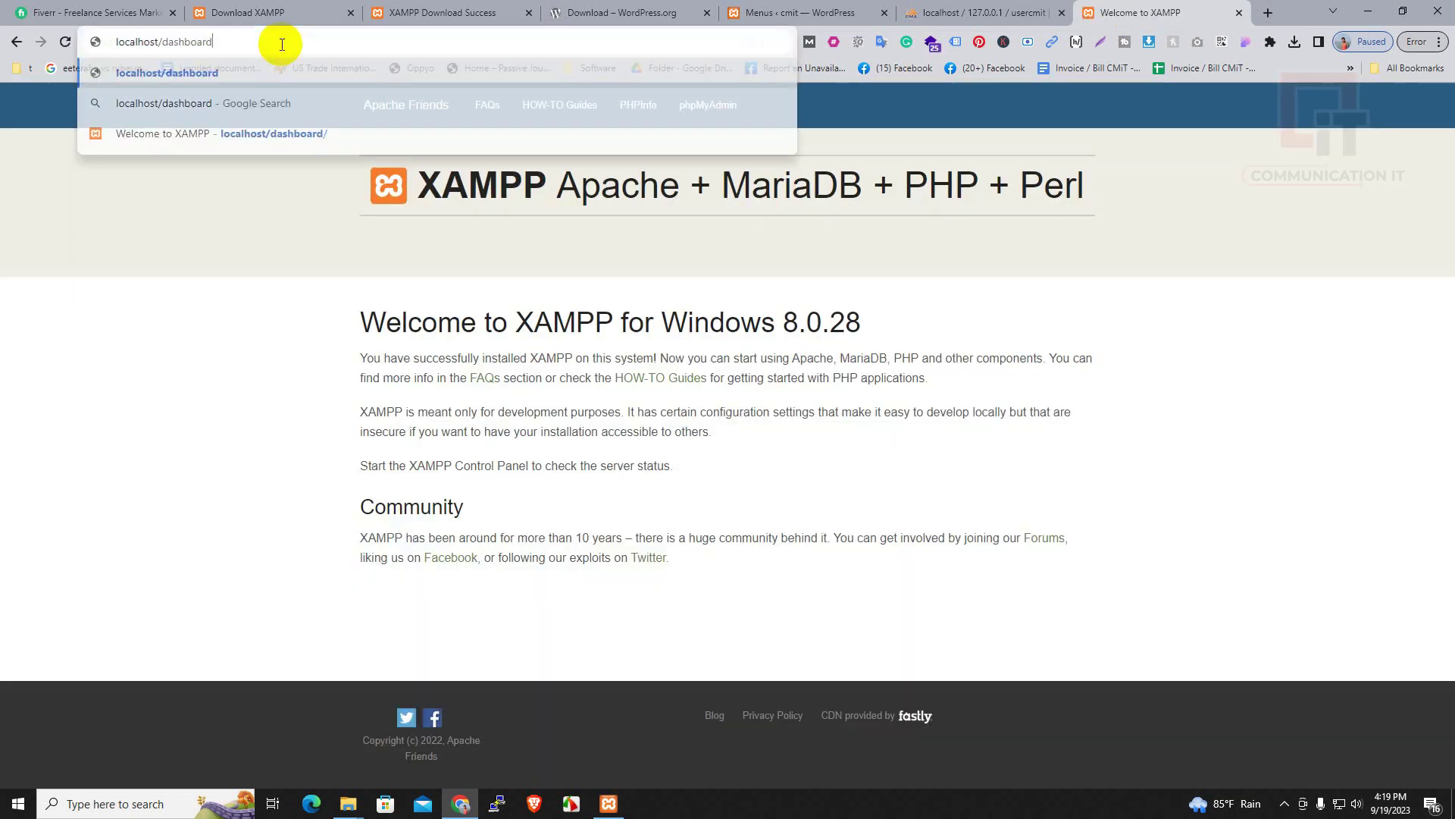
key("BackSpace")
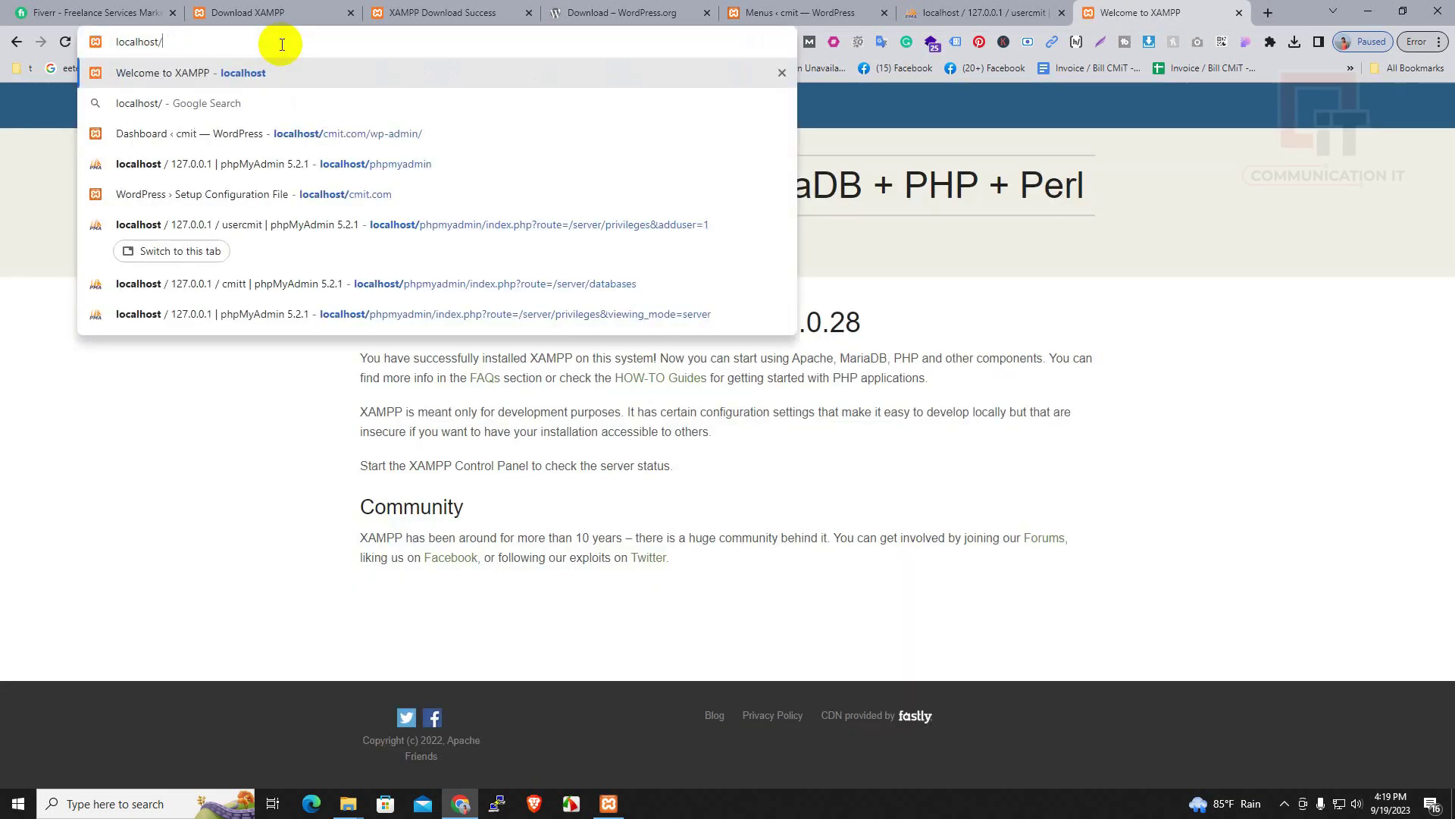
type("cmit")
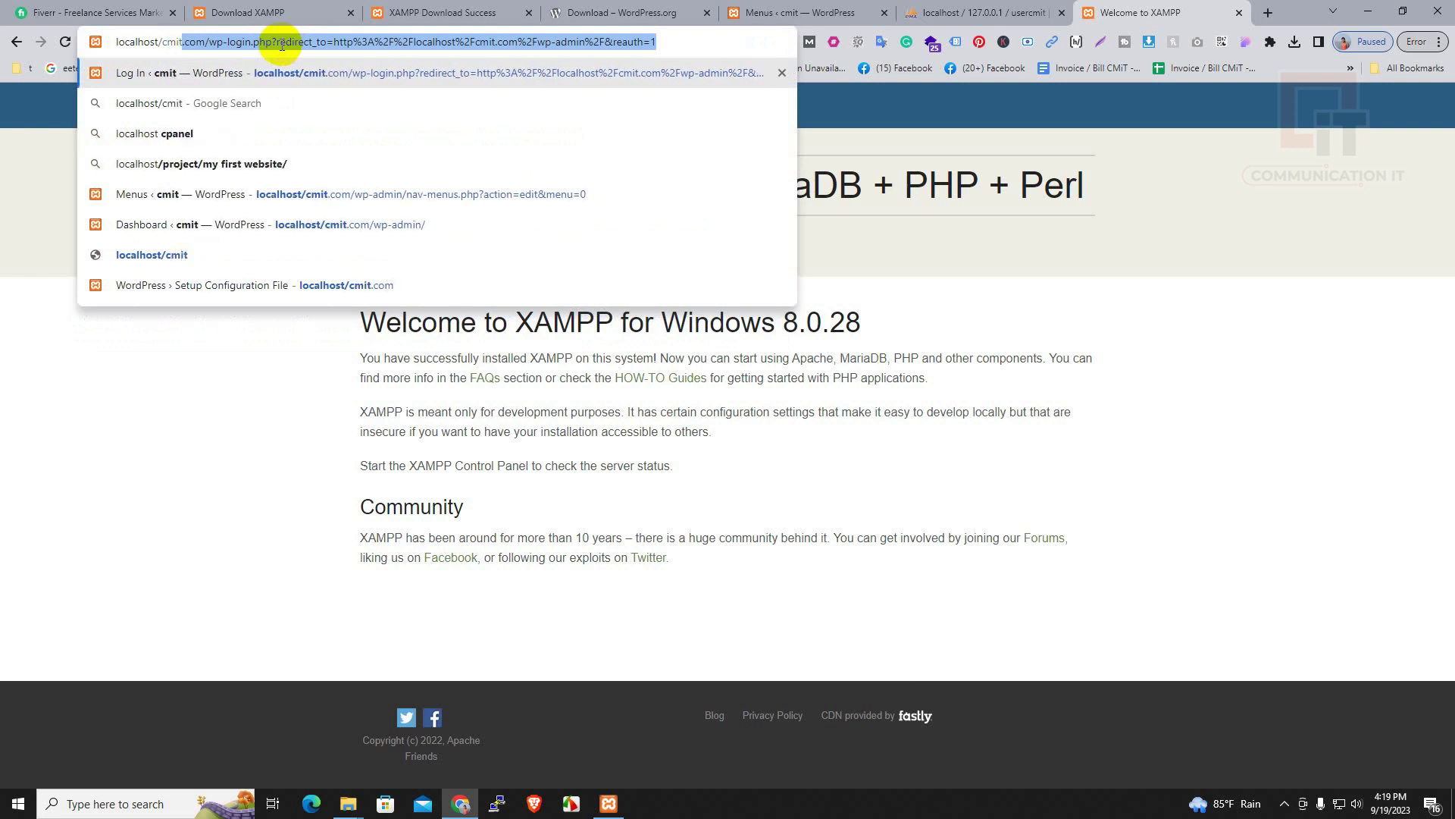
type(".com")
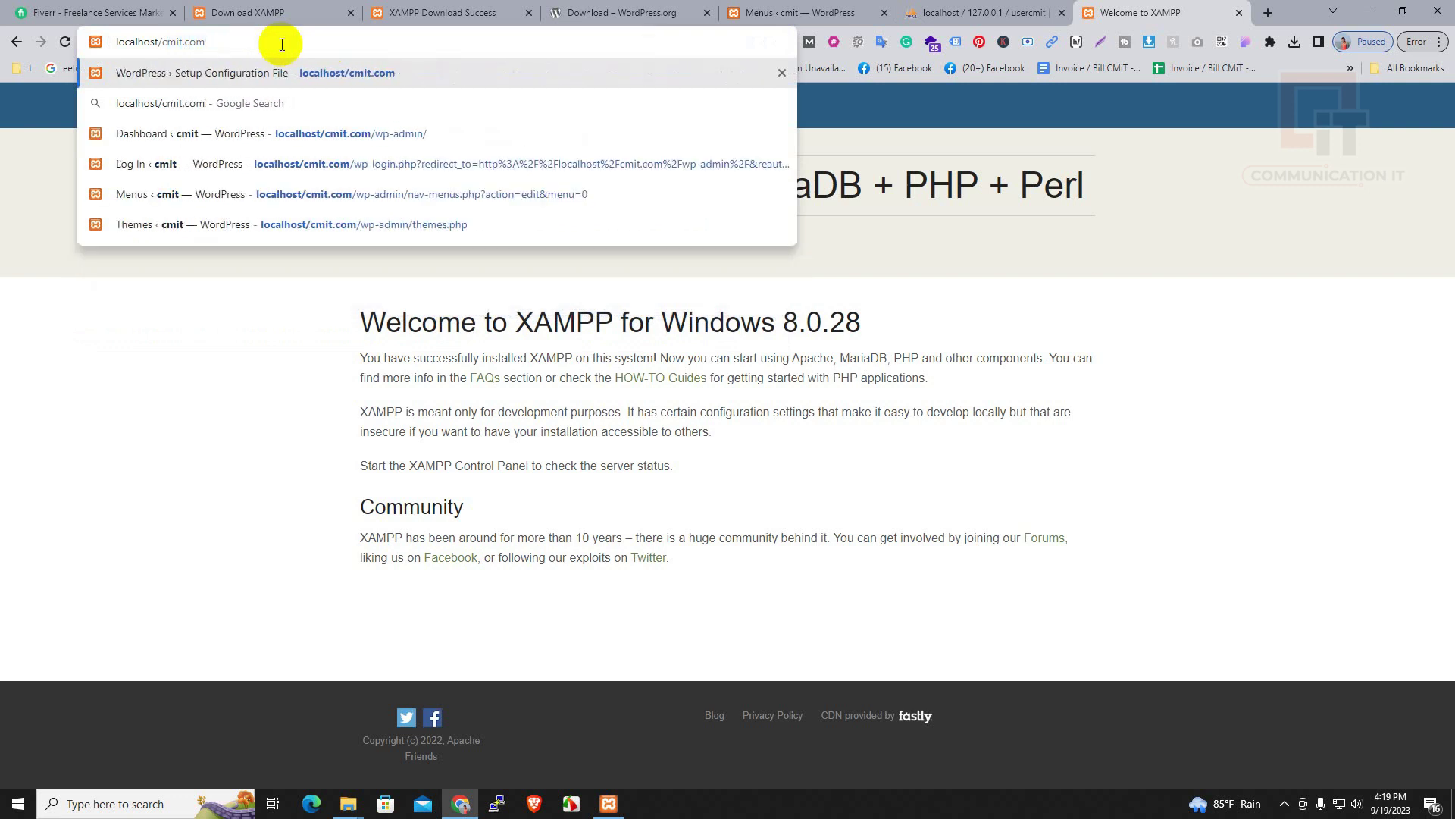
key("Return")
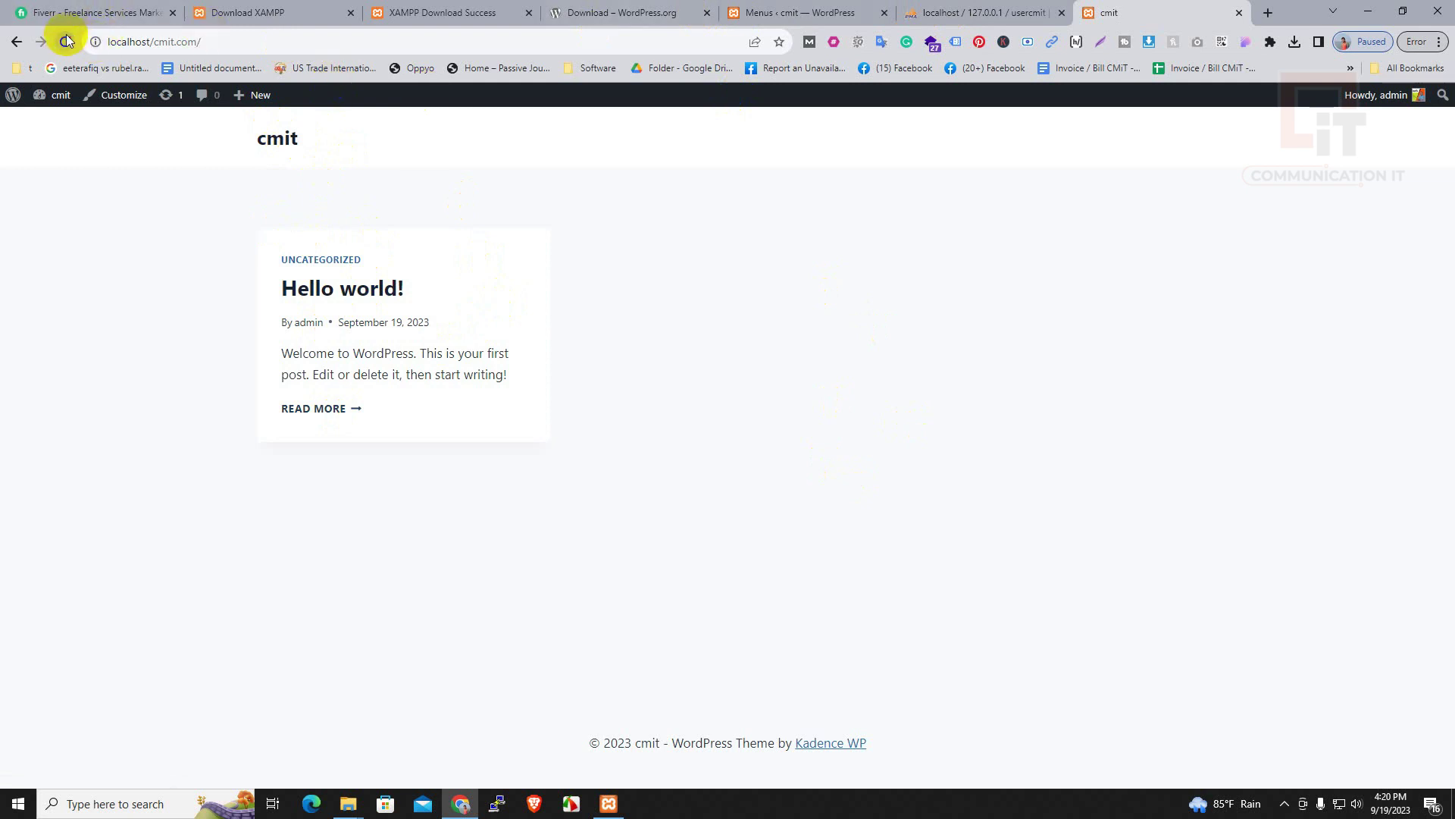
Load the cmit site in a new Incognito window, reload it, and minimize that window
left_click(151, 42)
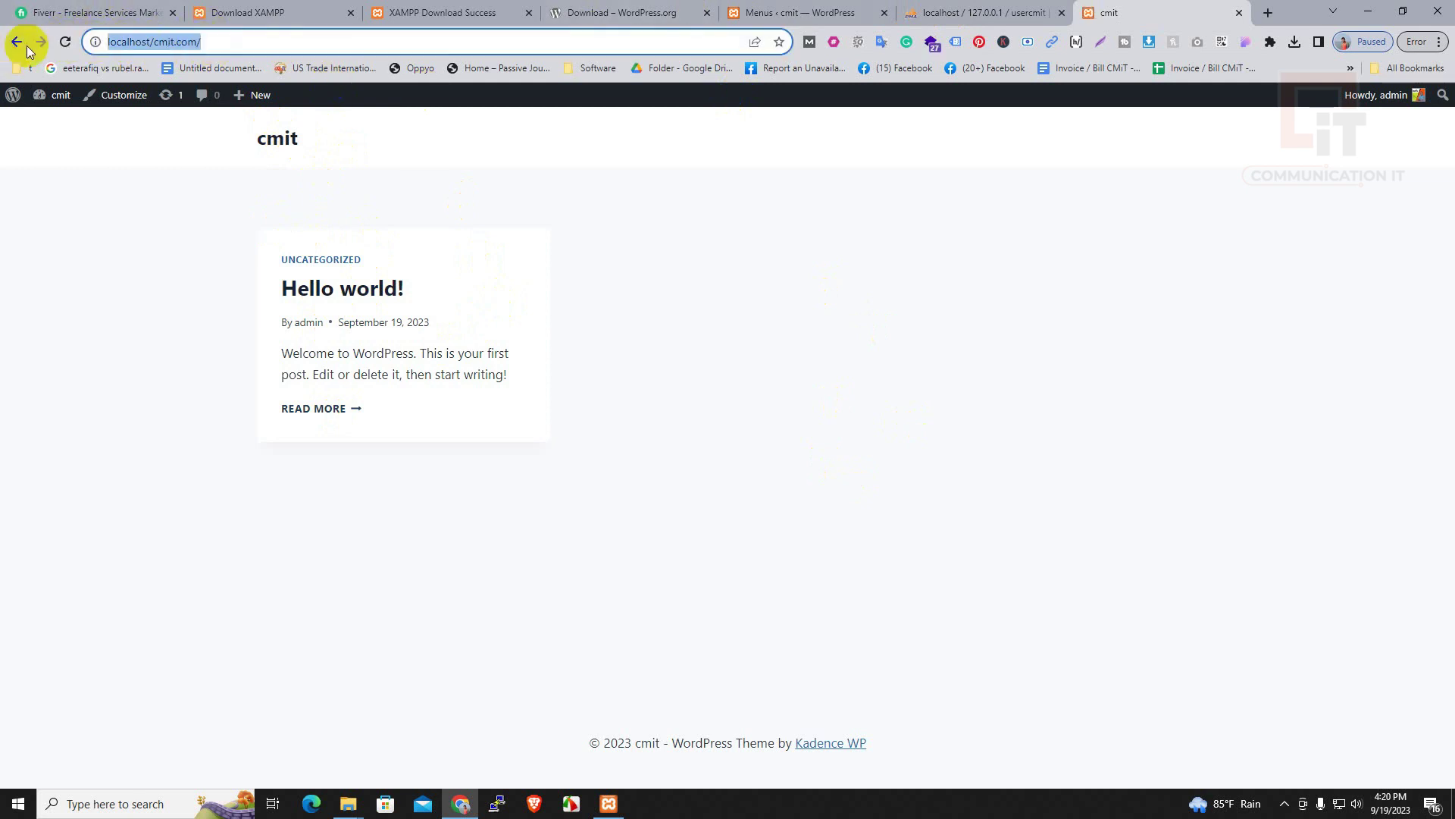
left_click(1438, 42)
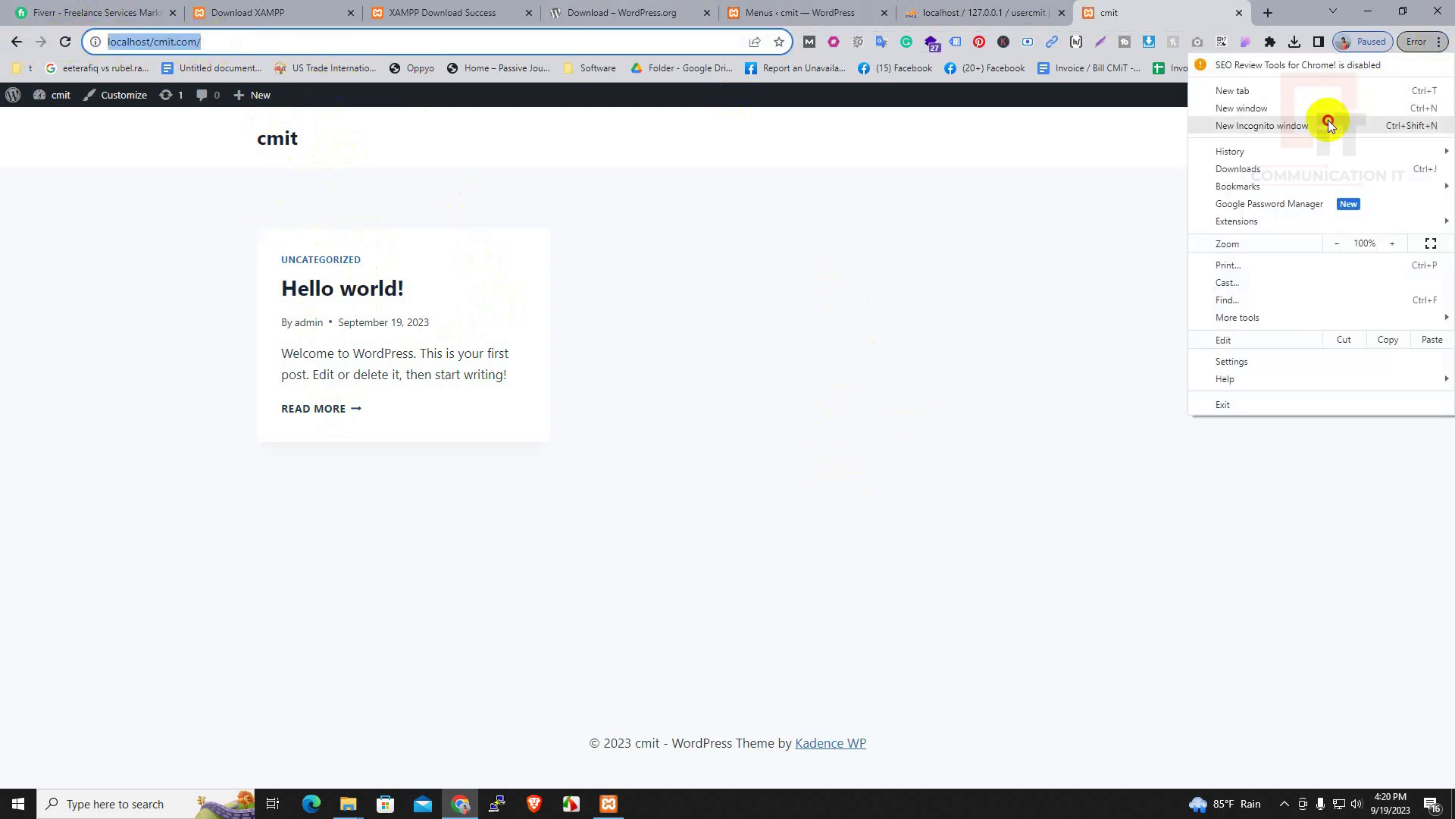
left_click(1328, 120)
type("localhost/cmit.com/")
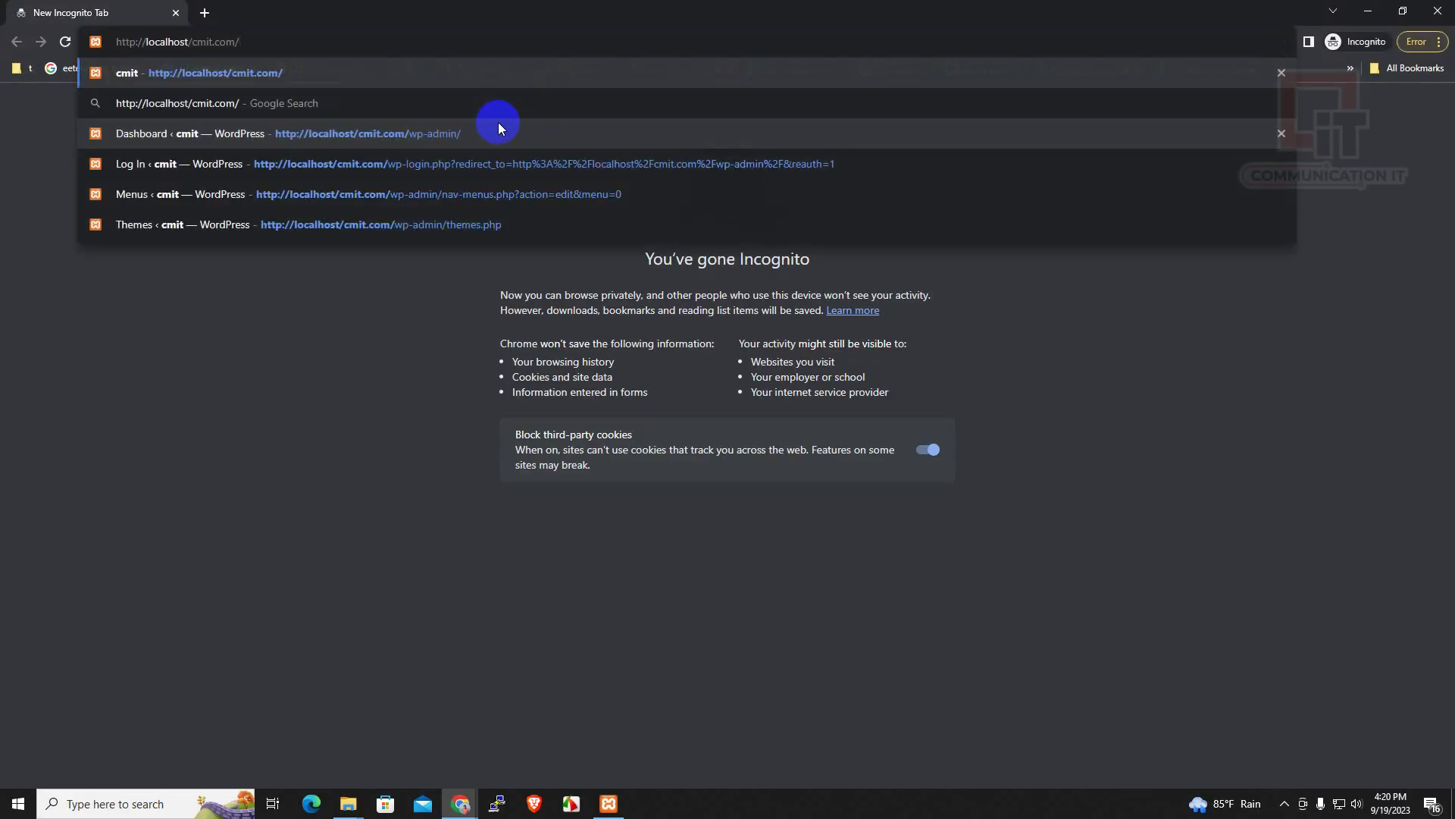
key("Return")
left_click(65, 42)
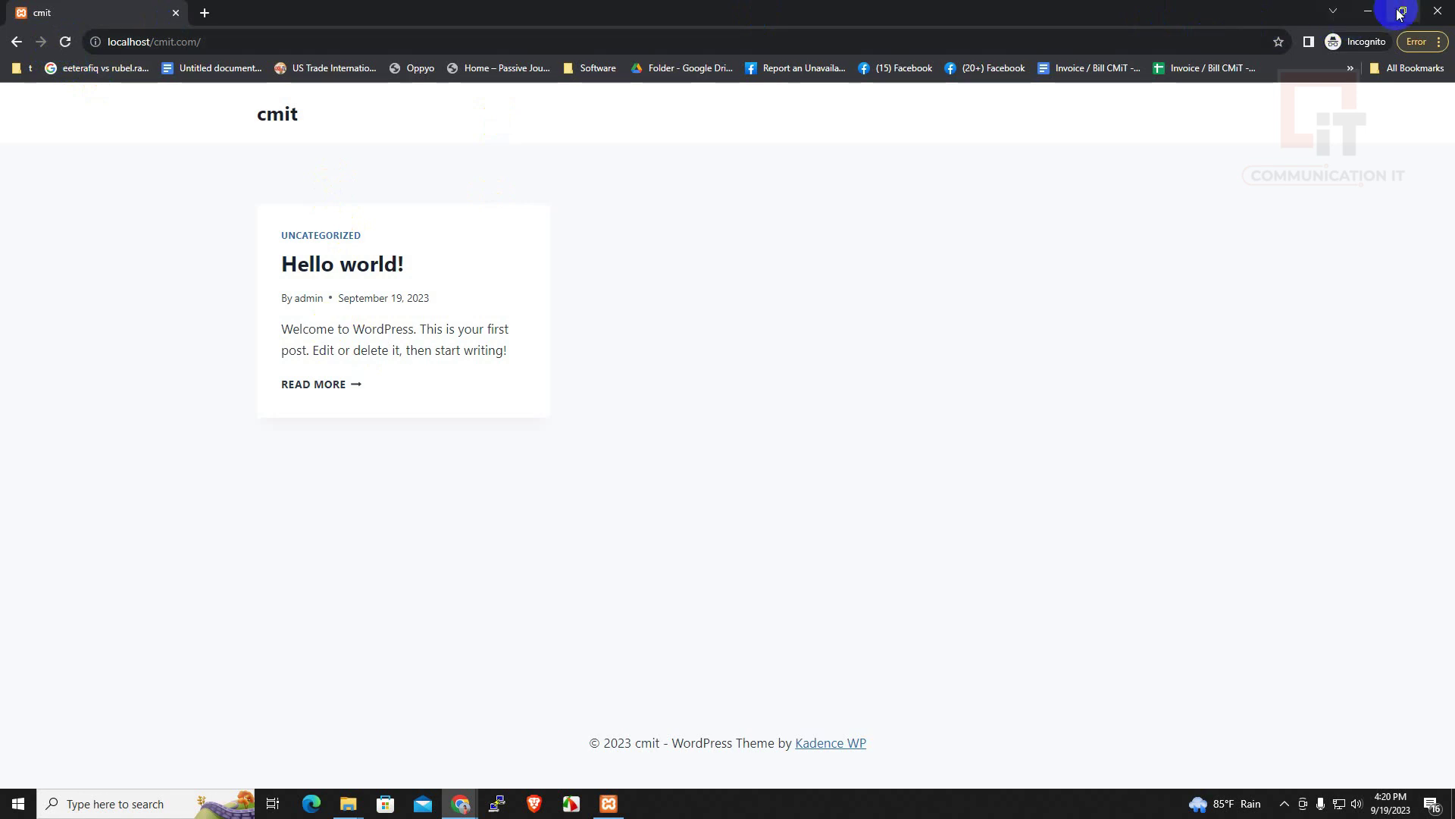
left_click(1374, 13)
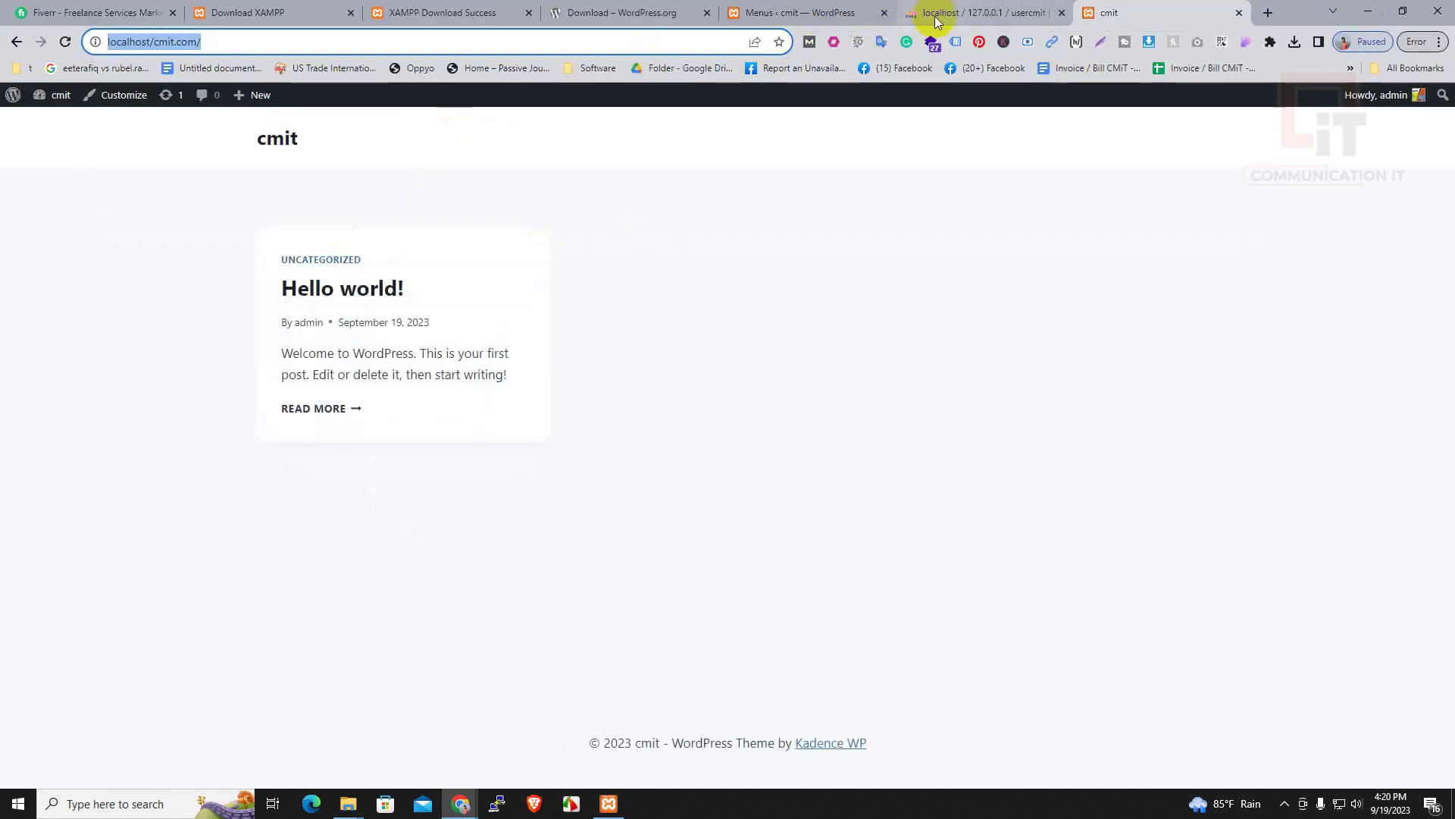
left_click(940, 14)
Add an 'about us' custom link to Main Menu
left_click(824, 13)
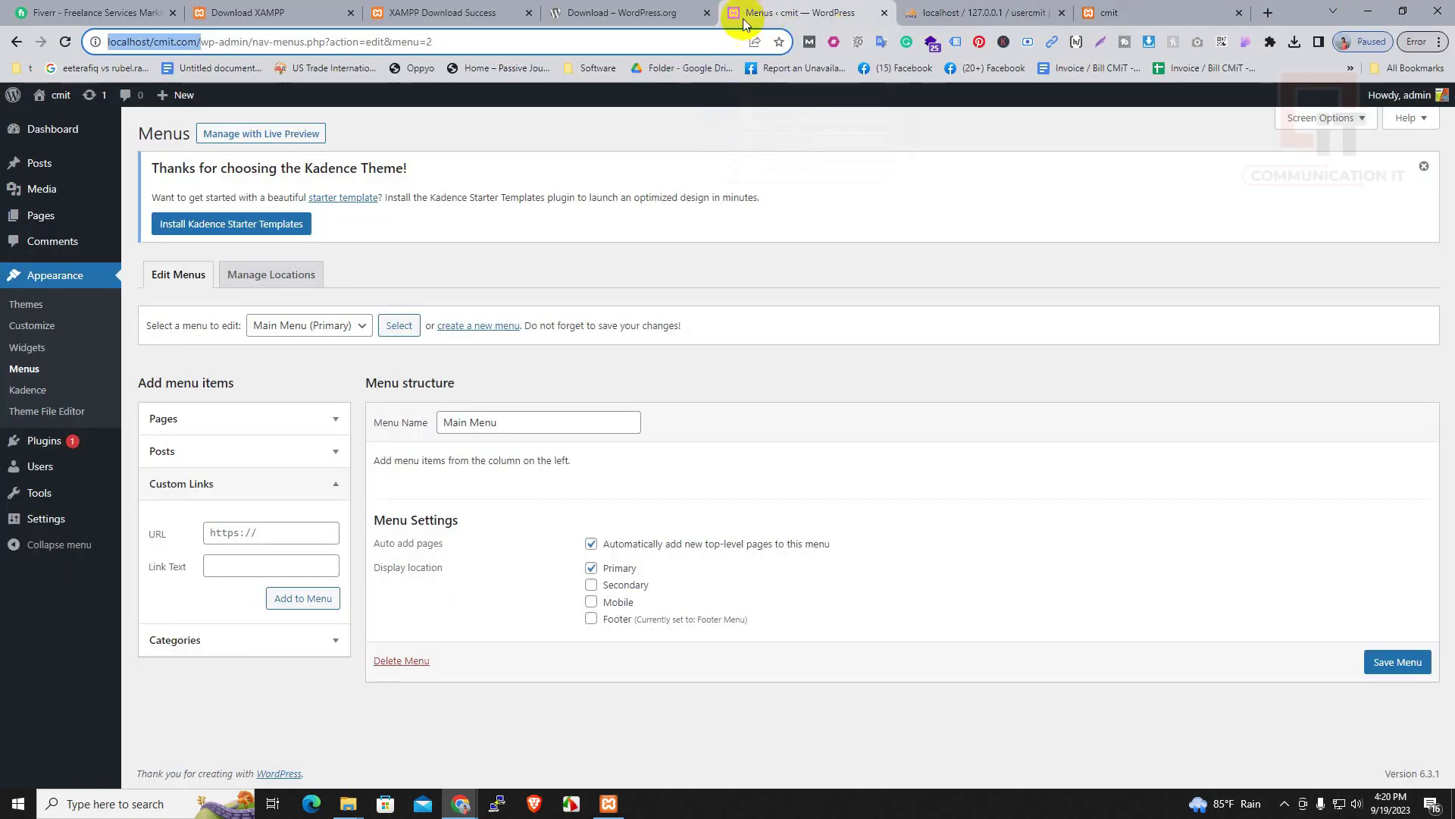
left_click(251, 533)
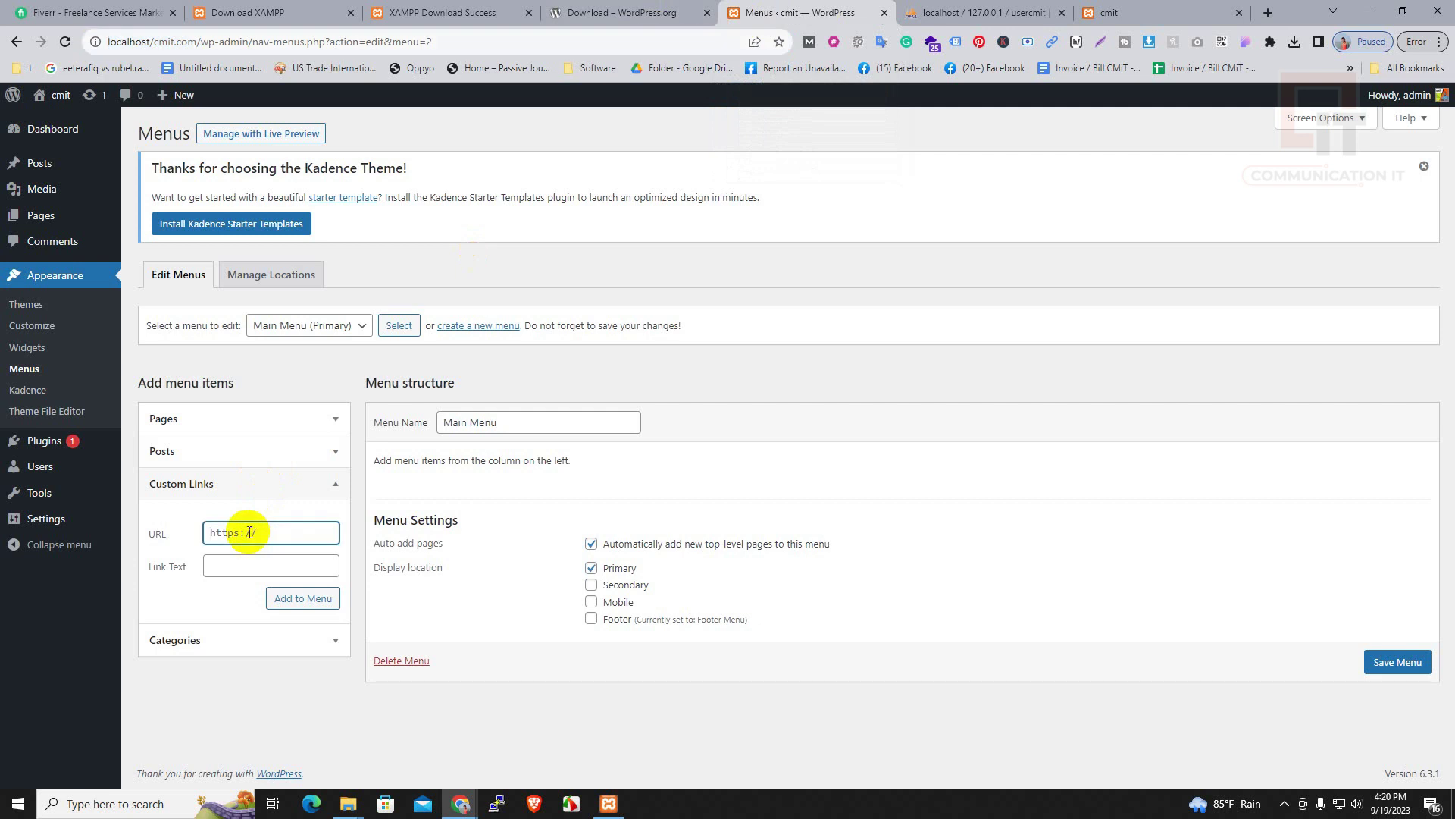
left_click(249, 567)
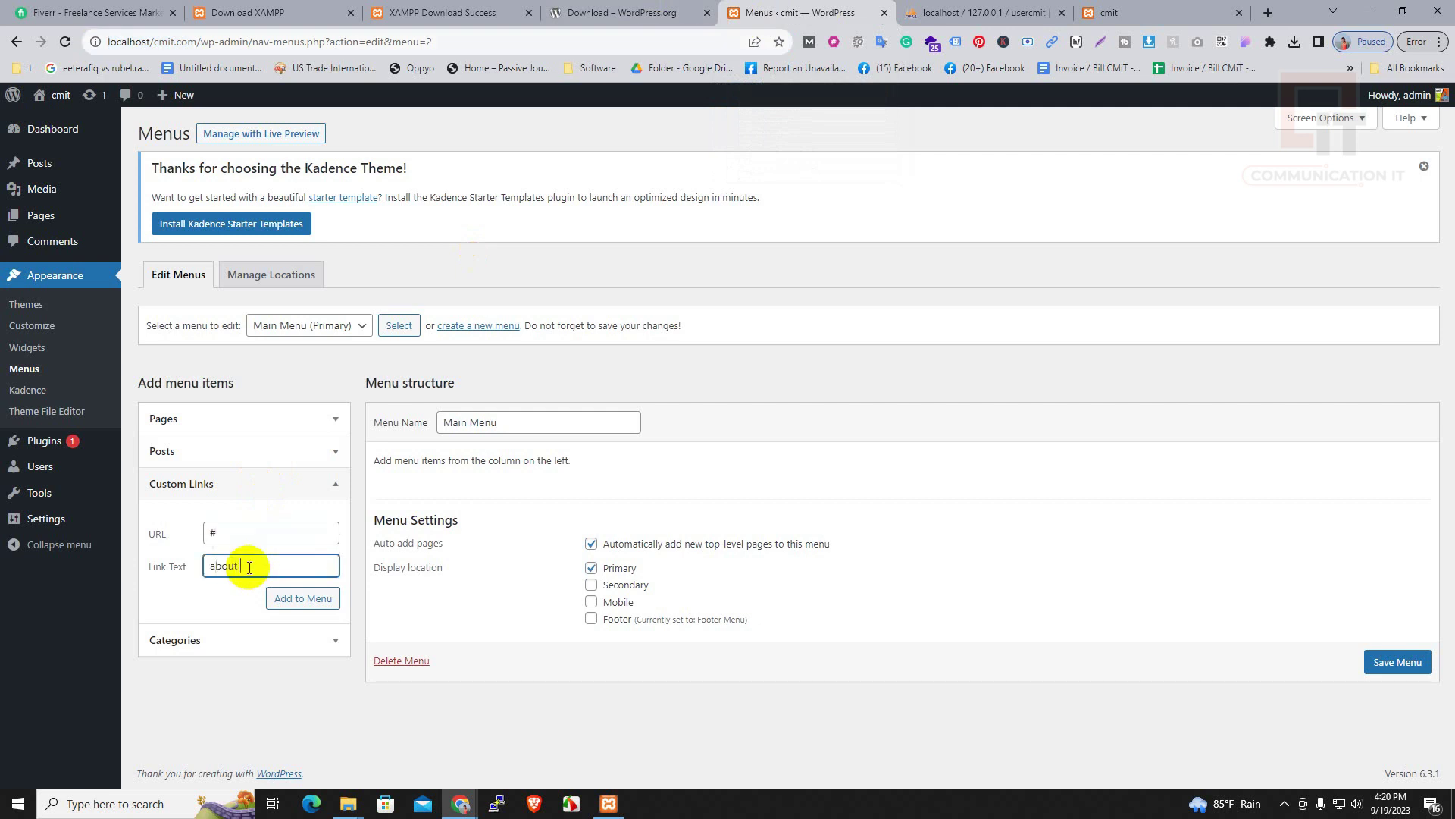
left_click(309, 600)
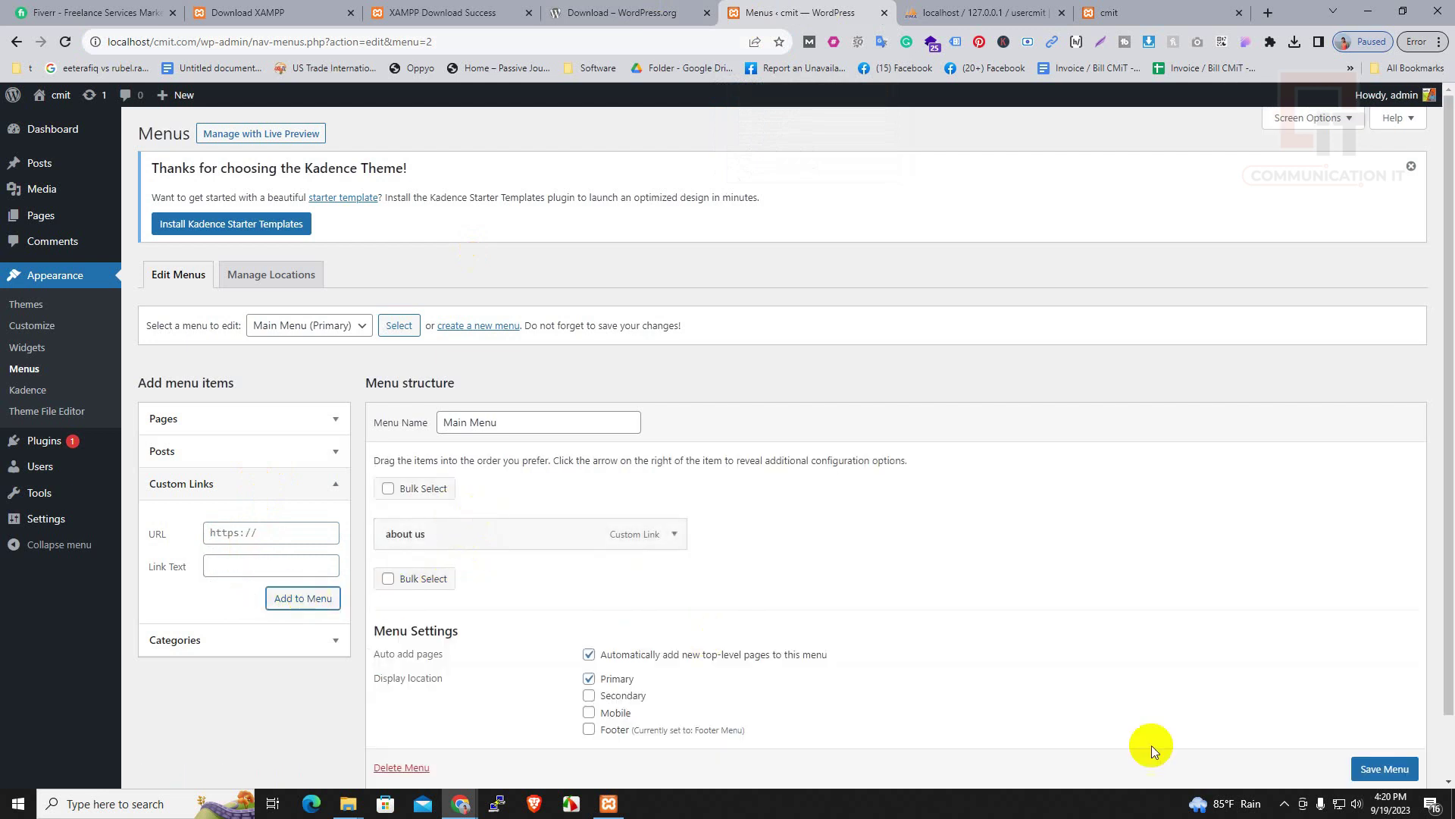
Add a 'home' custom link with URL # and save Main Menu
left_click(249, 533)
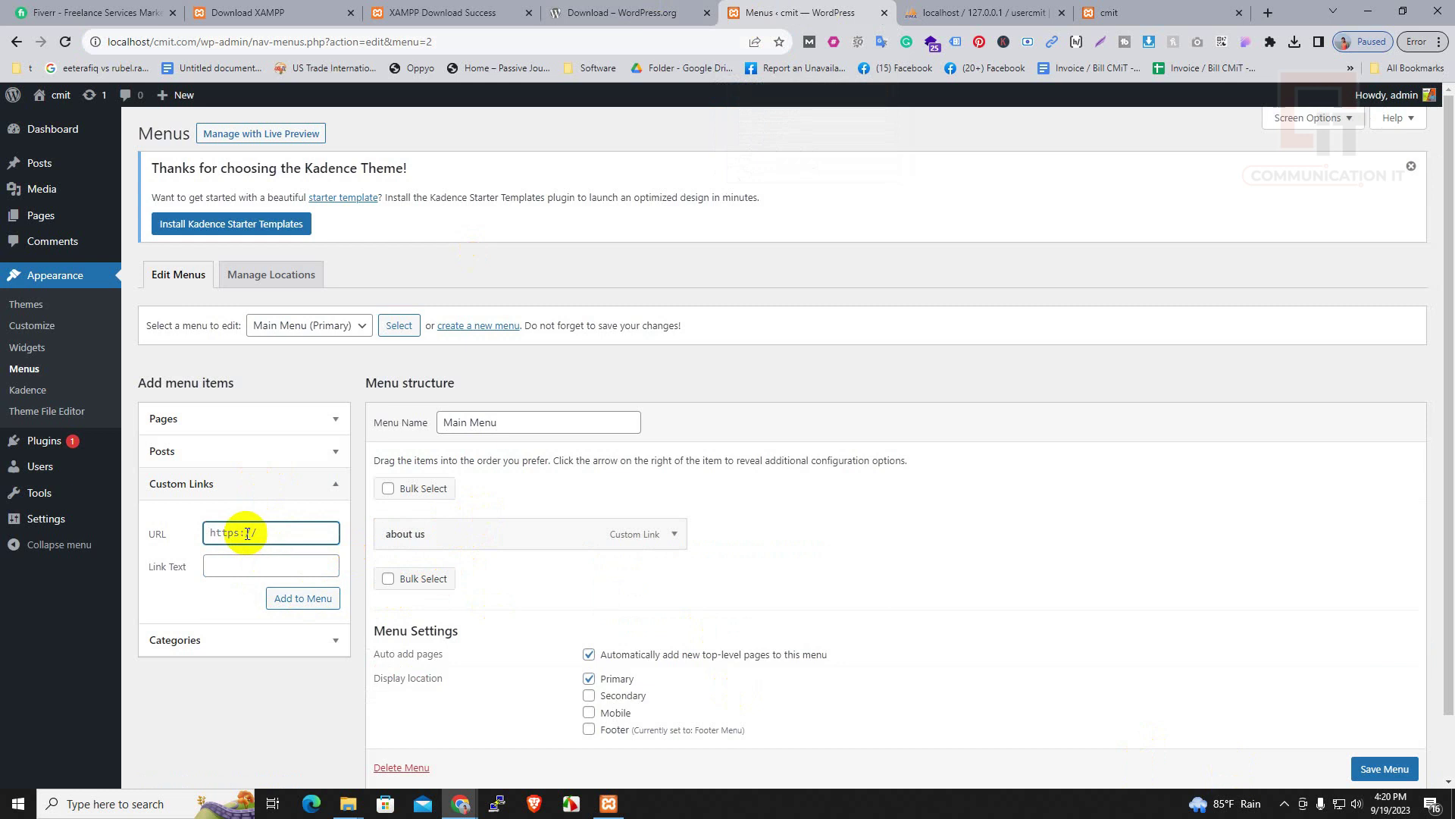
left_click(254, 566)
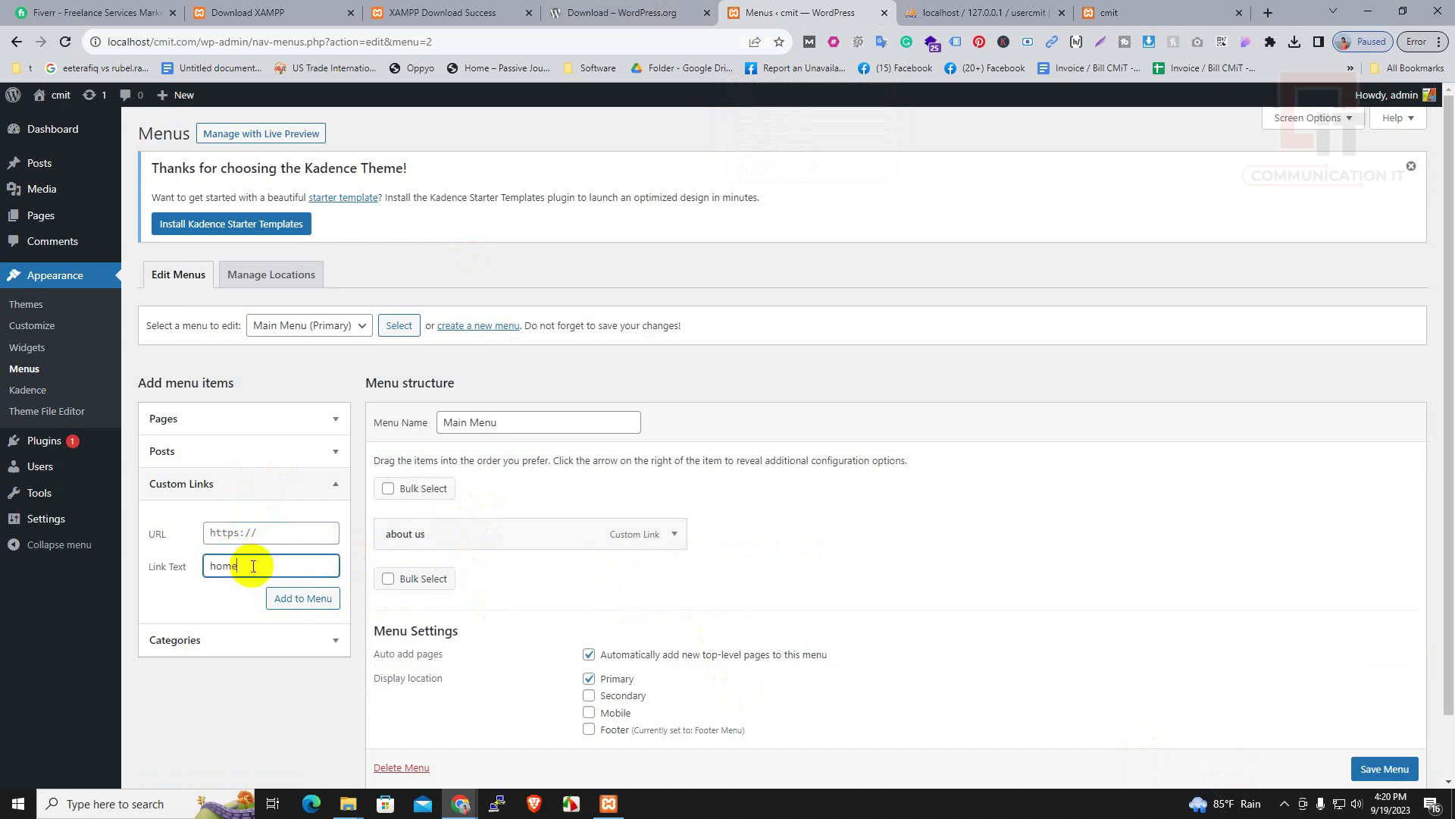
triple_click(257, 533)
type("#")
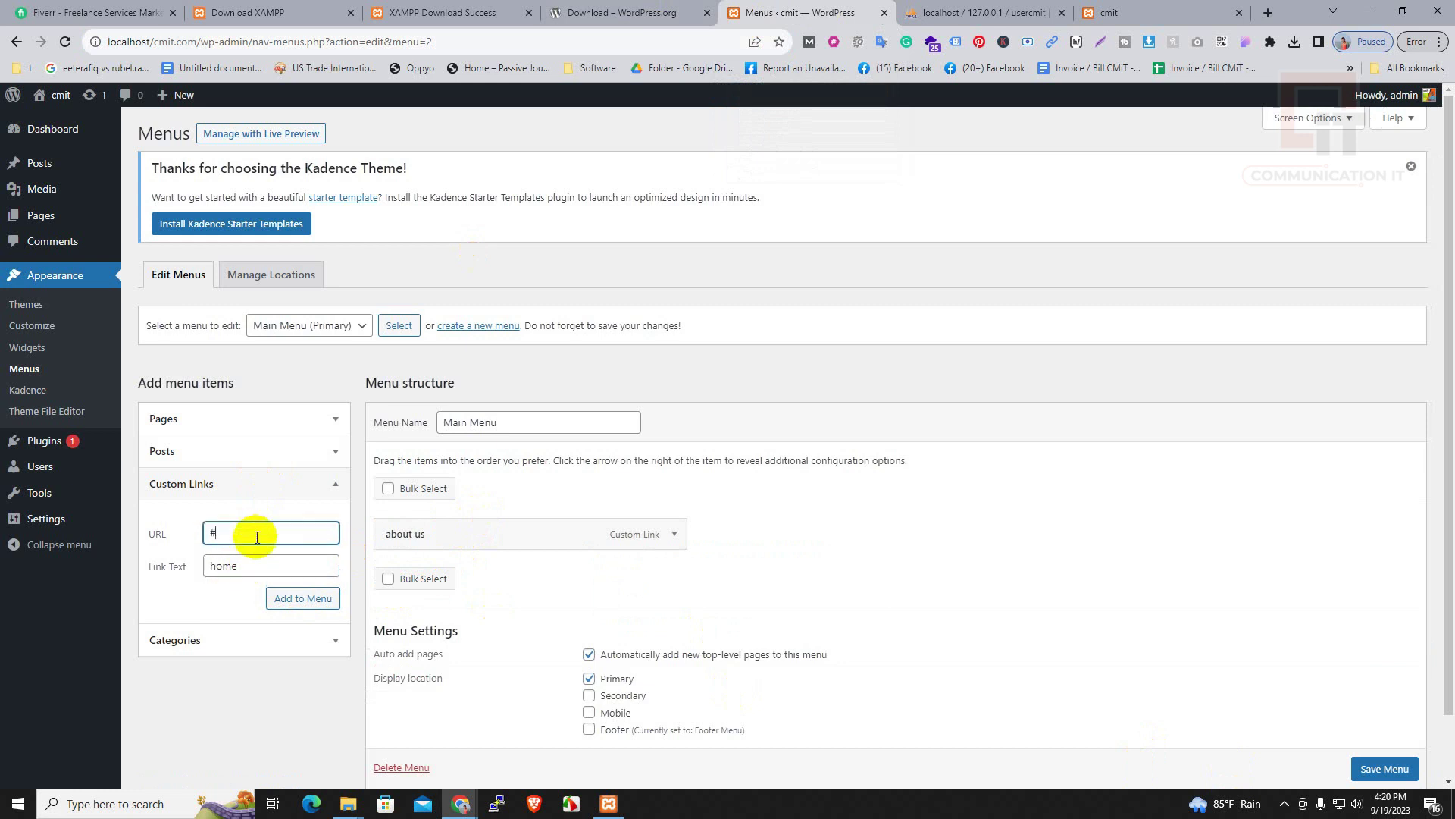
left_click(296, 599)
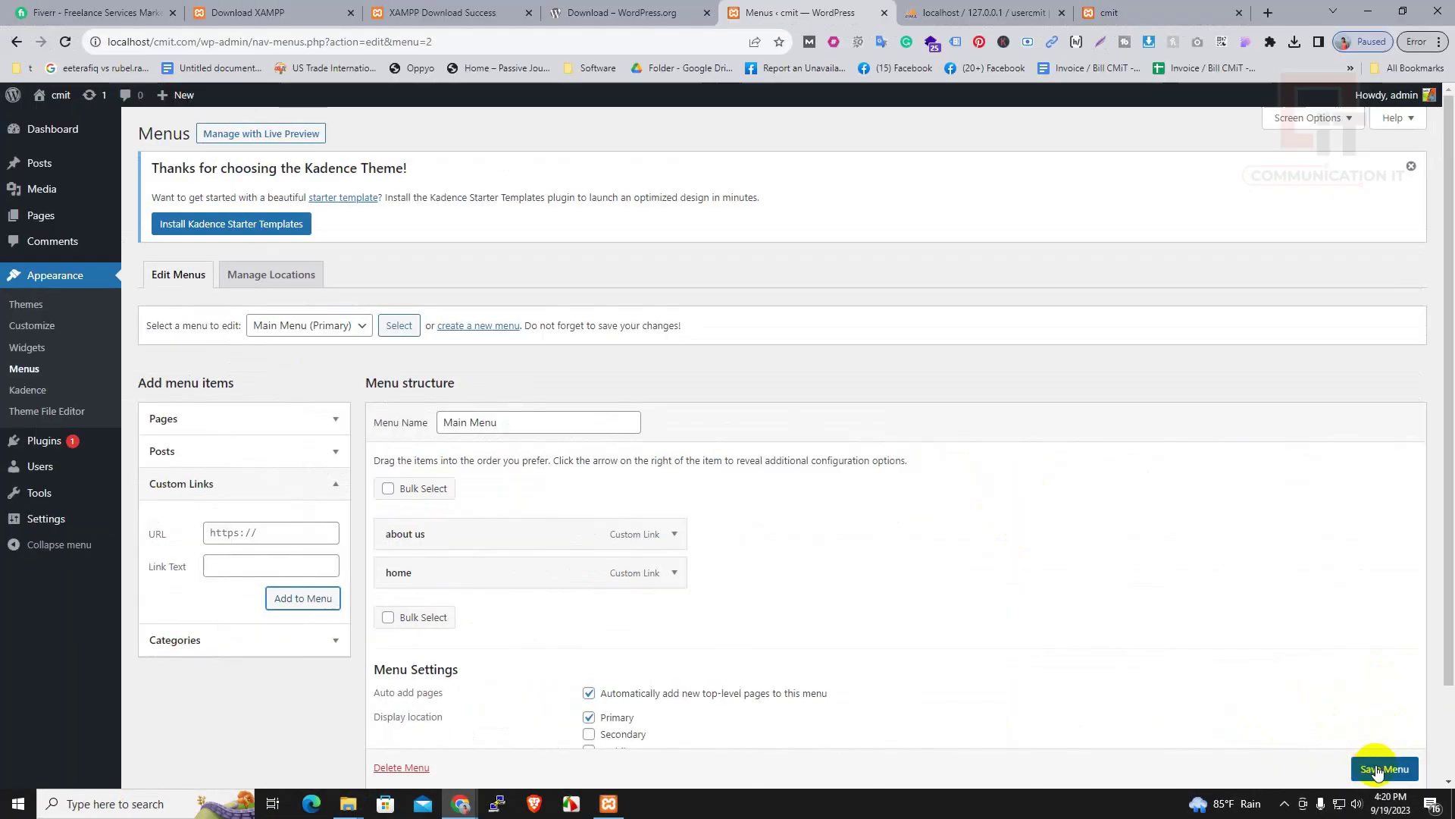
left_click(1376, 780)
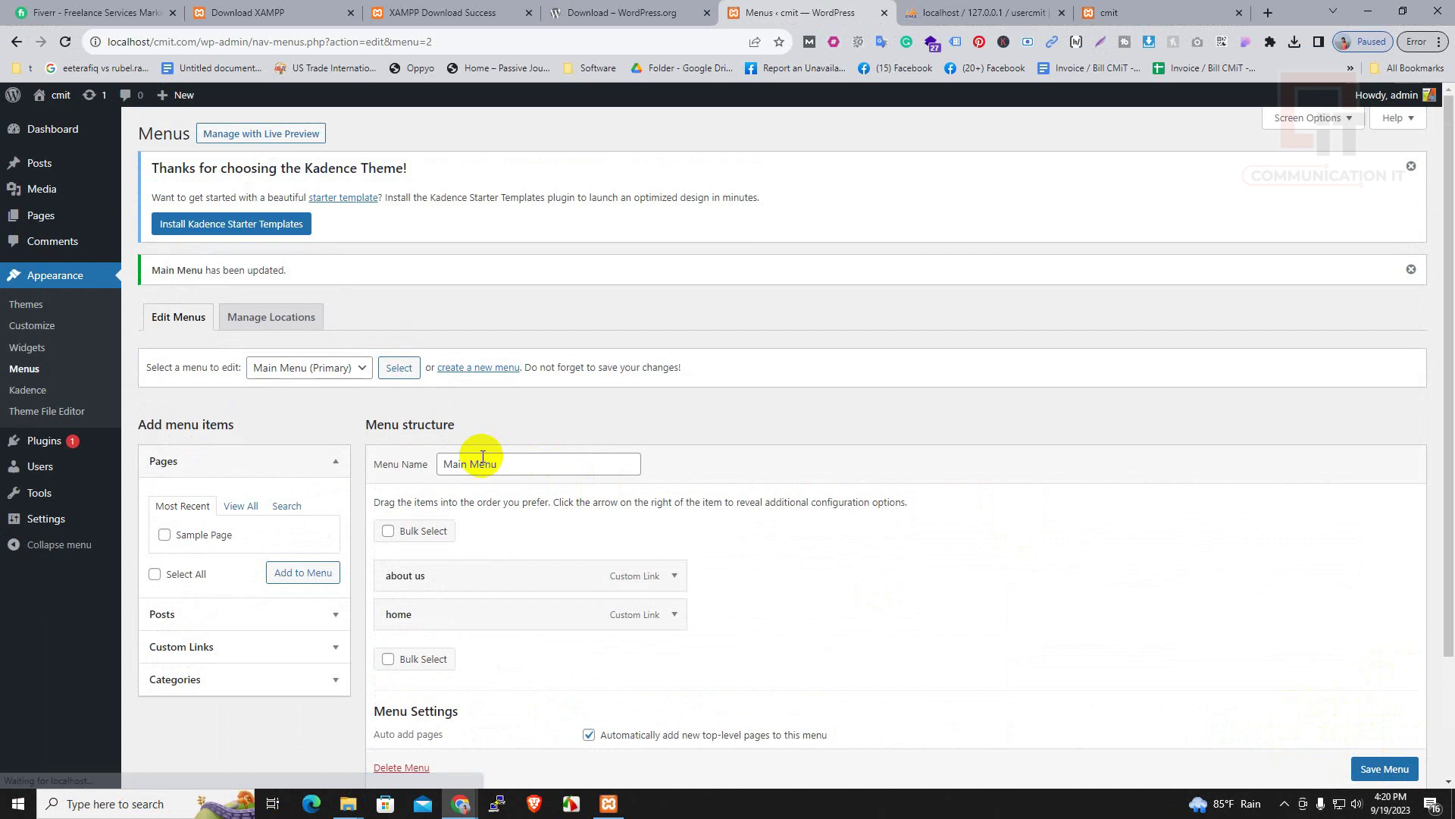
mouse_move(465, 810)
left_click(546, 740)
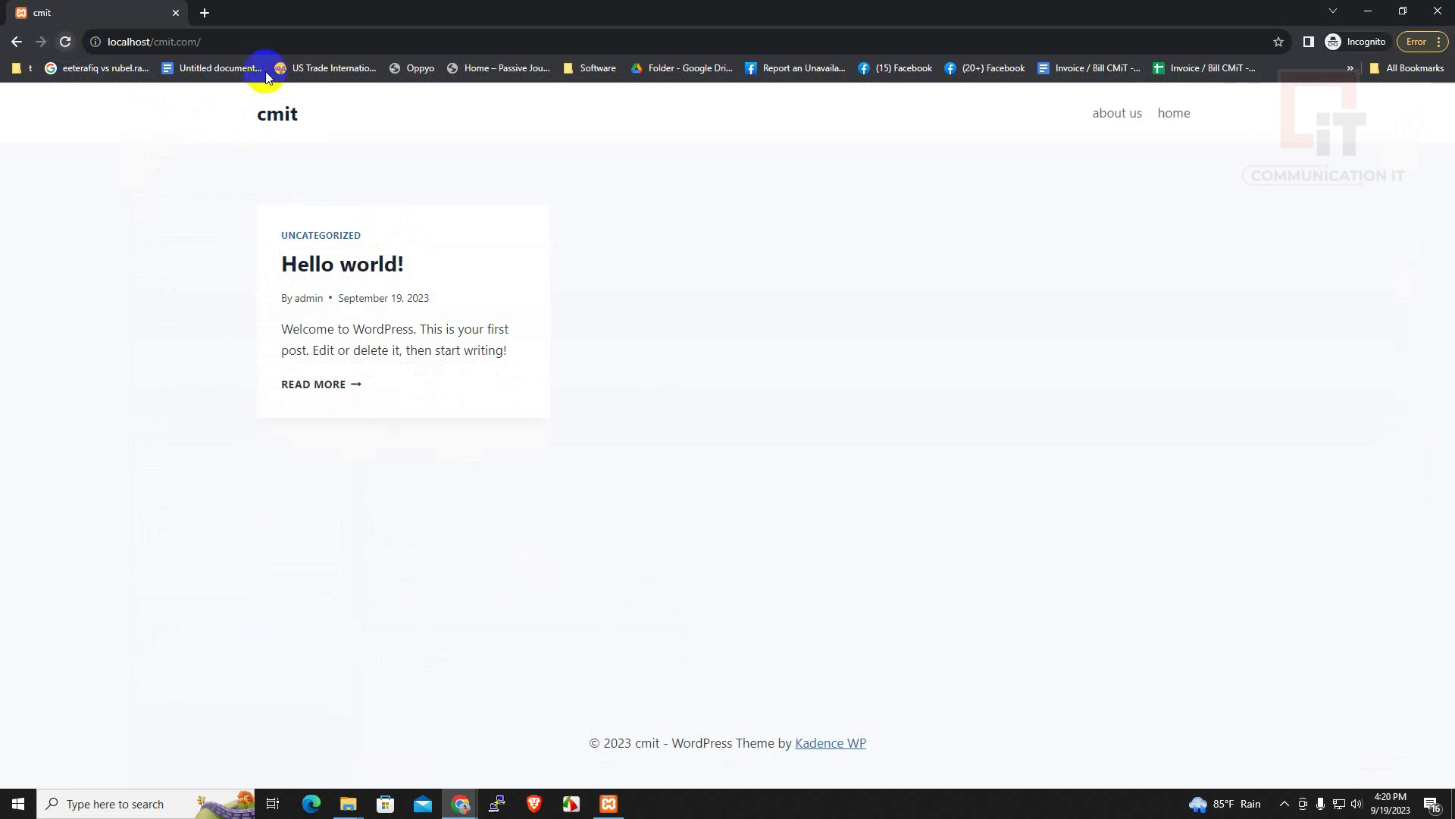
double_click(1160, 118)
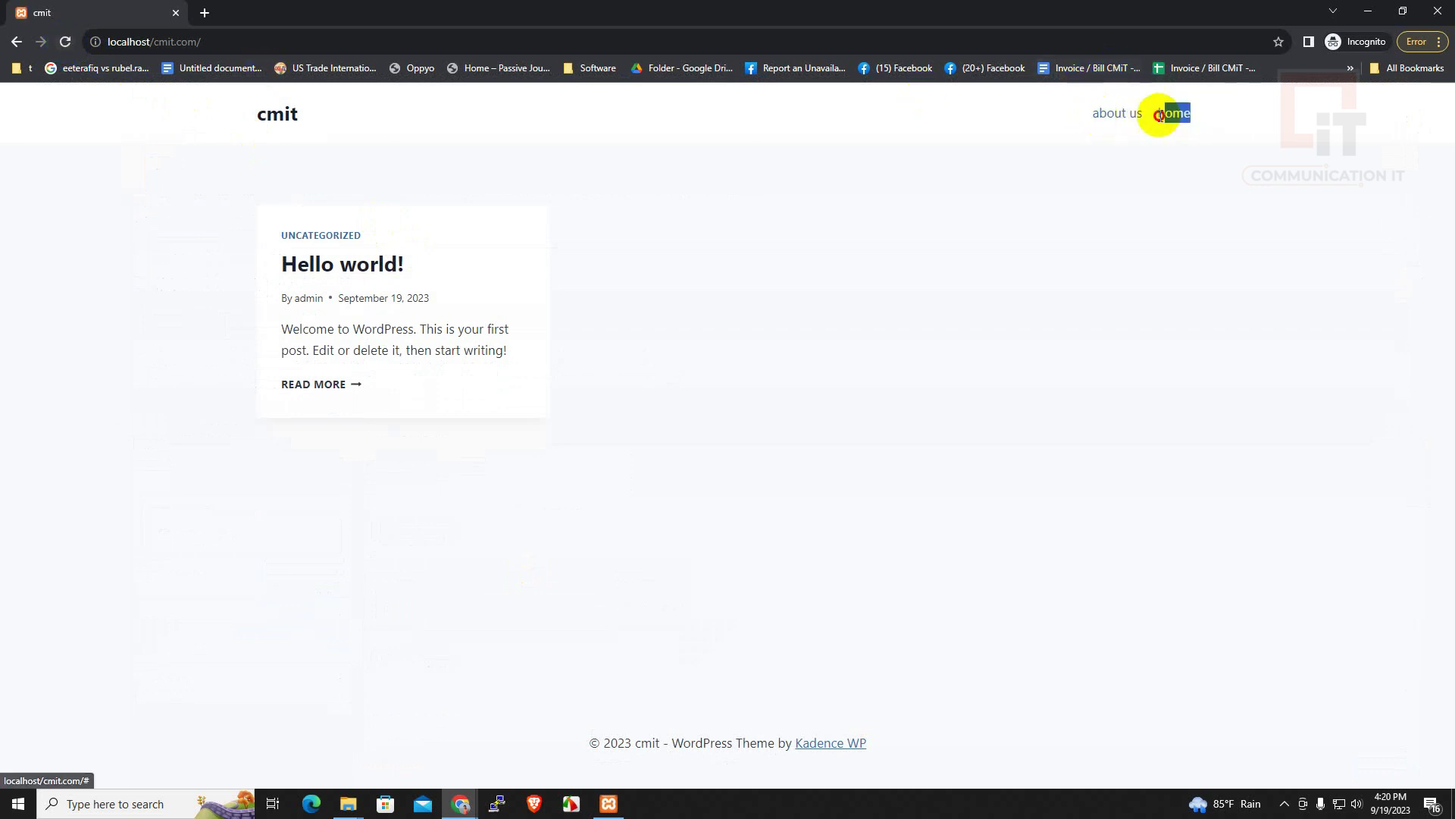
left_click_drag(1159, 118, 1096, 117)
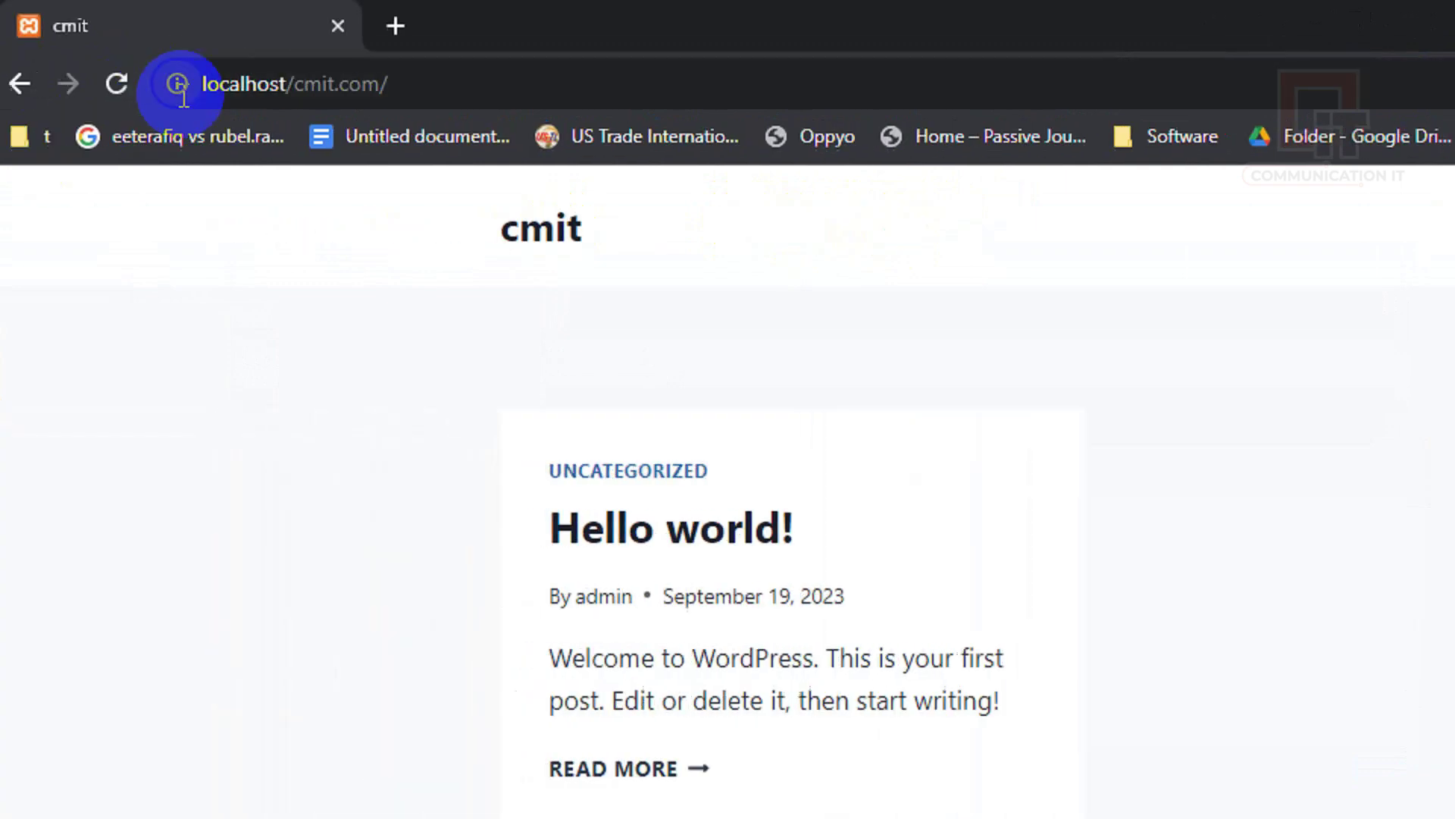
left_click(1280, 22)
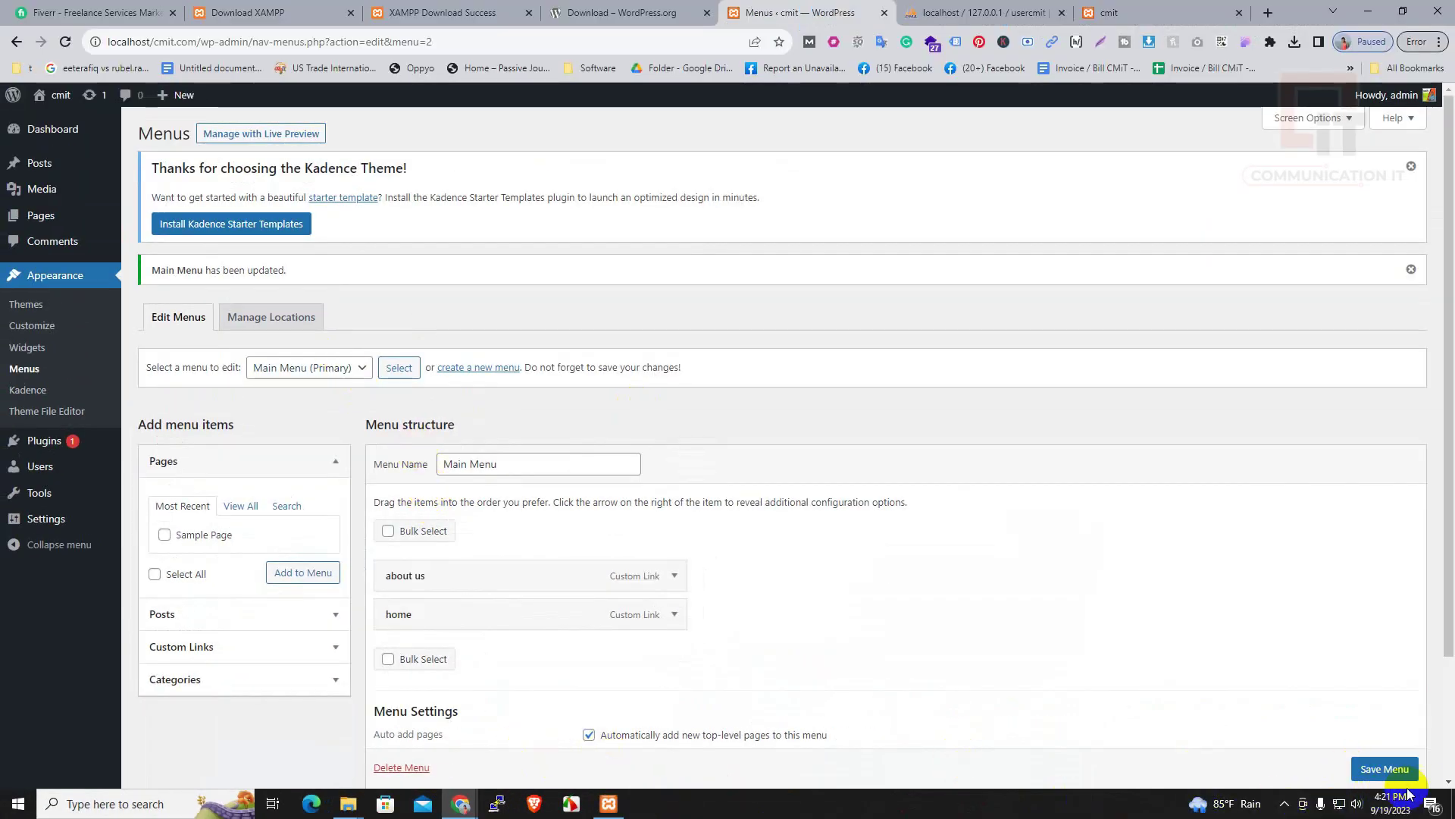
Find Zeever among the new themes, install it and activate it
left_click(53, 279)
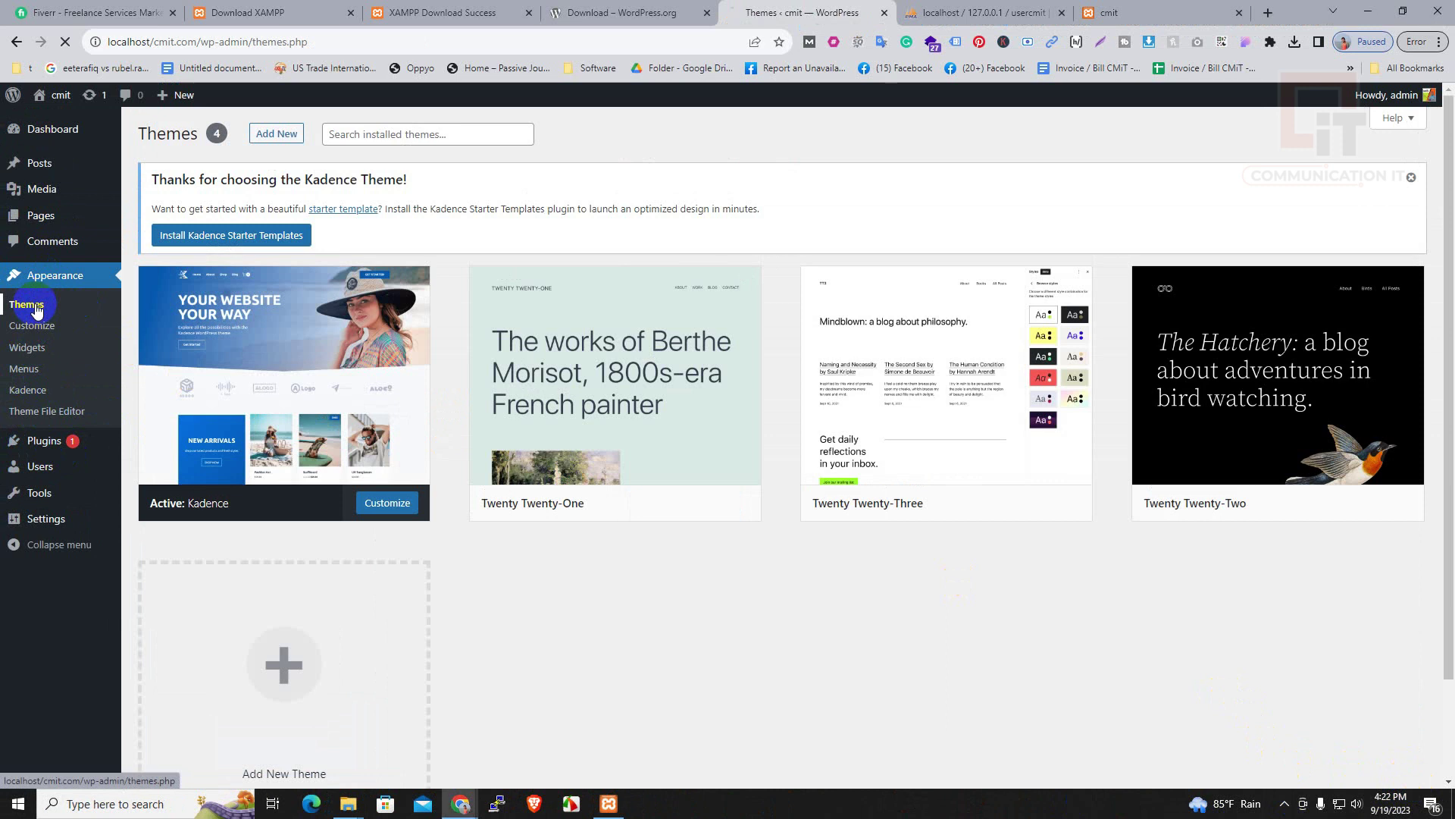
left_click(276, 134)
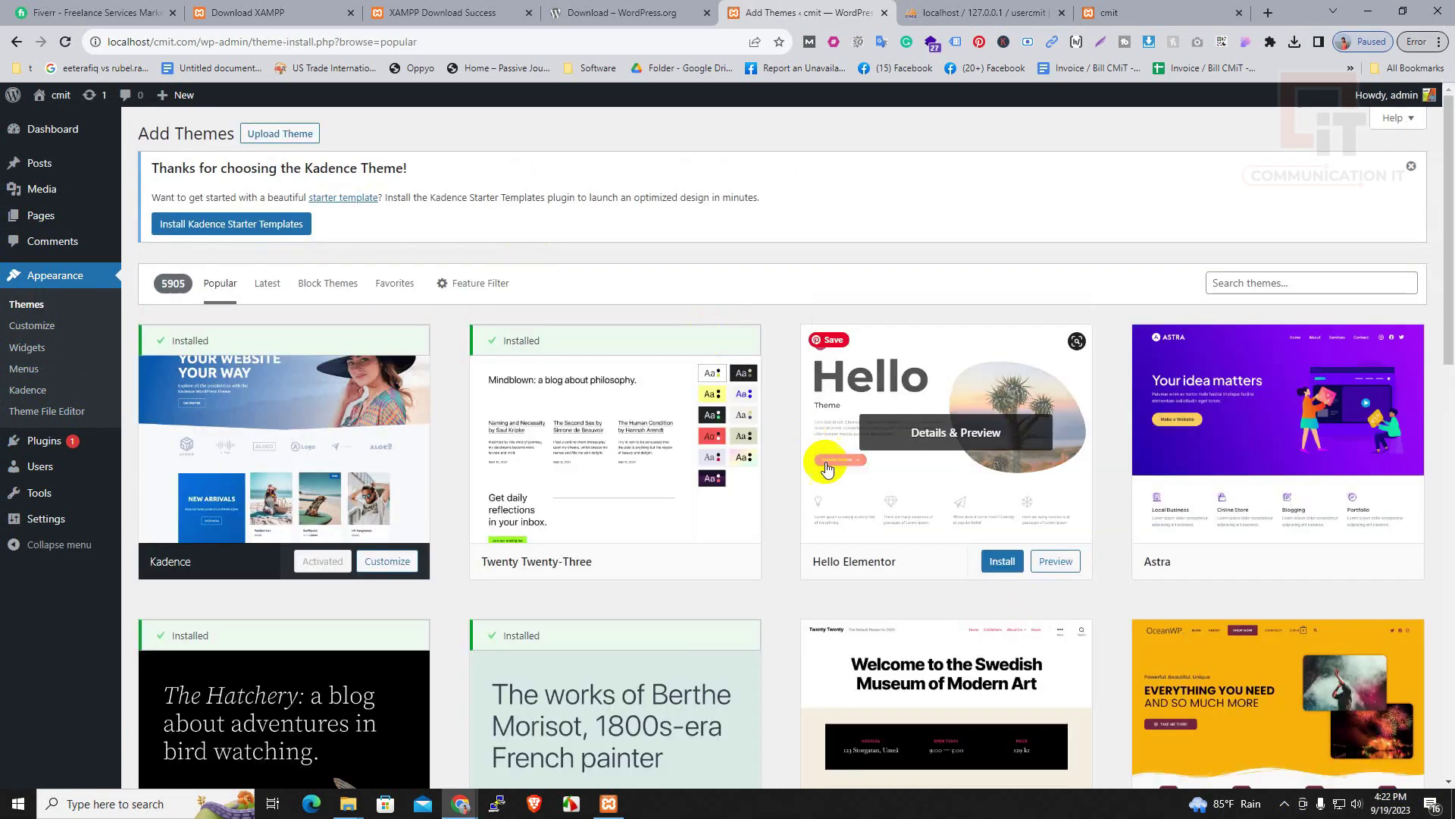
scroll(826, 455, "down", 5)
scroll(855, 561, "down", 15)
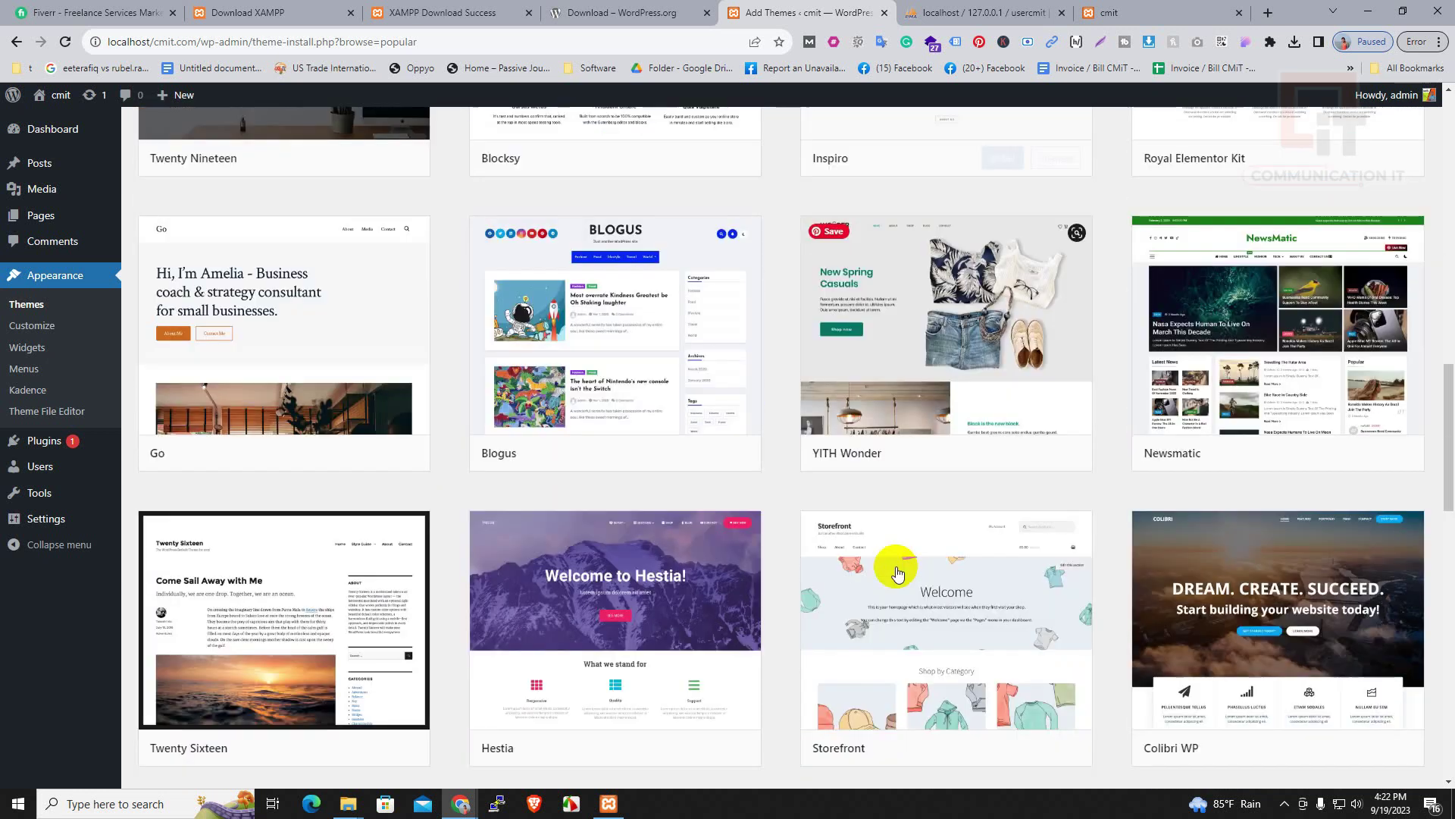
scroll(829, 548, "down", 6)
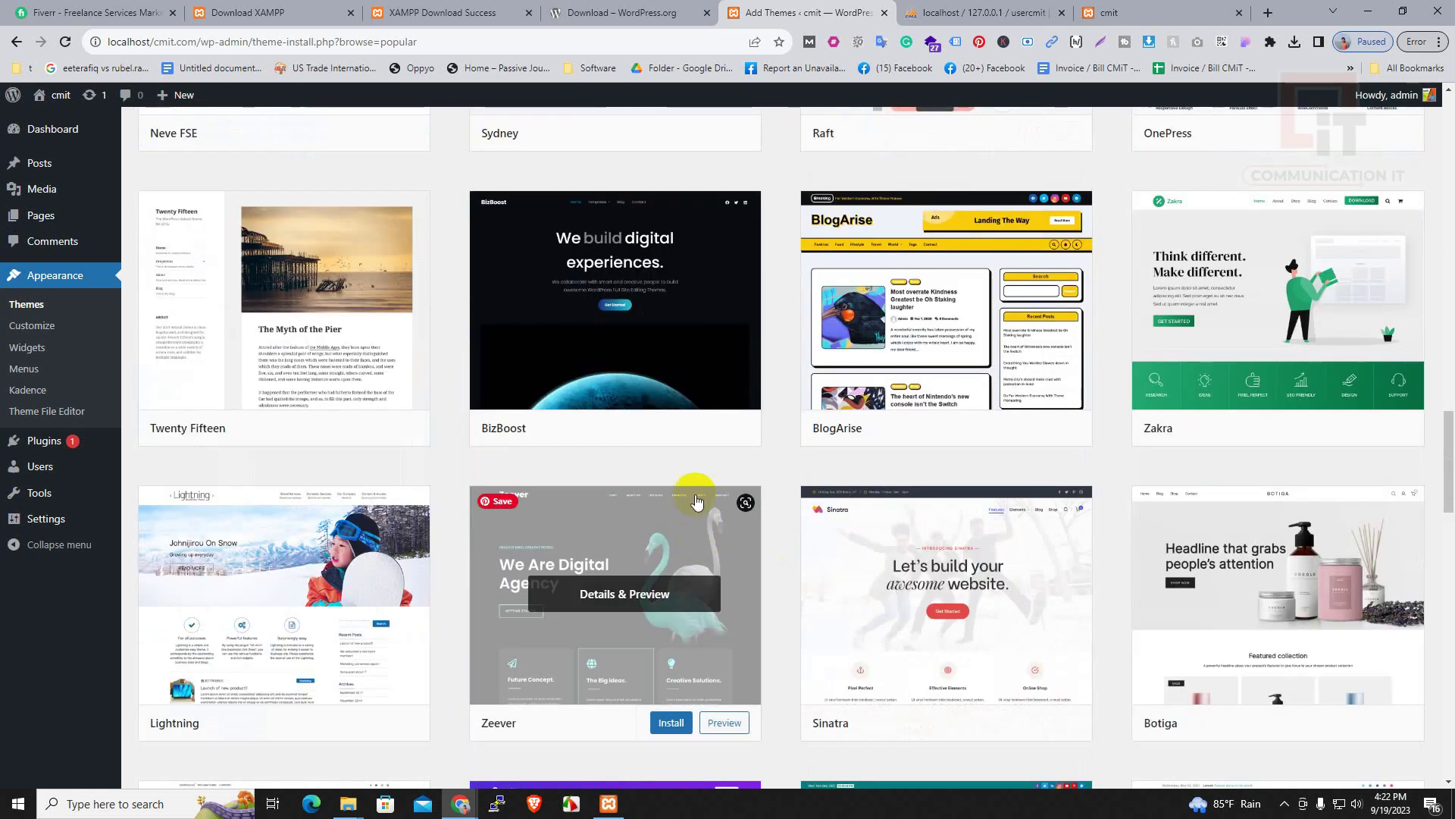
left_click(671, 724)
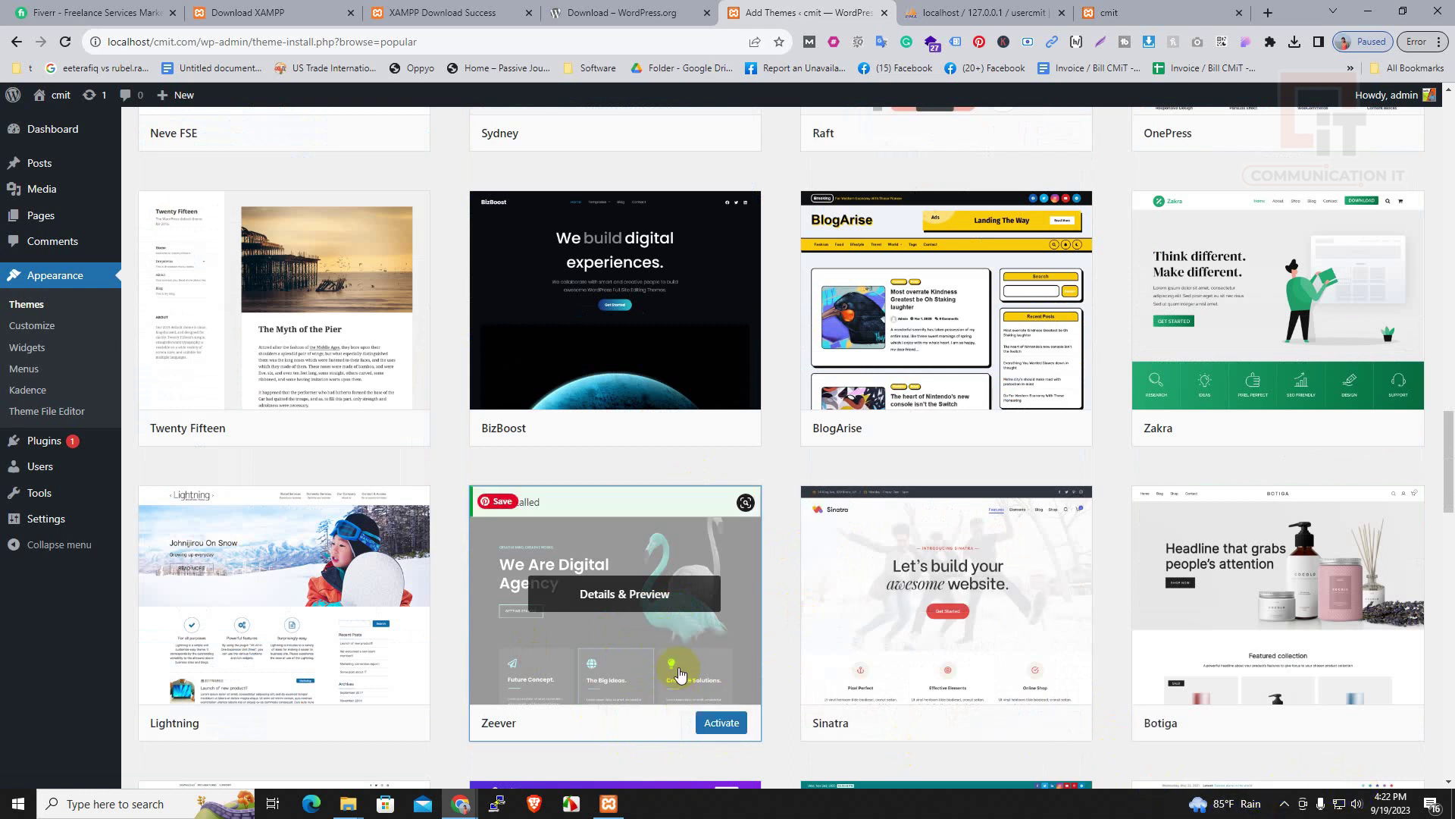
left_click(720, 723)
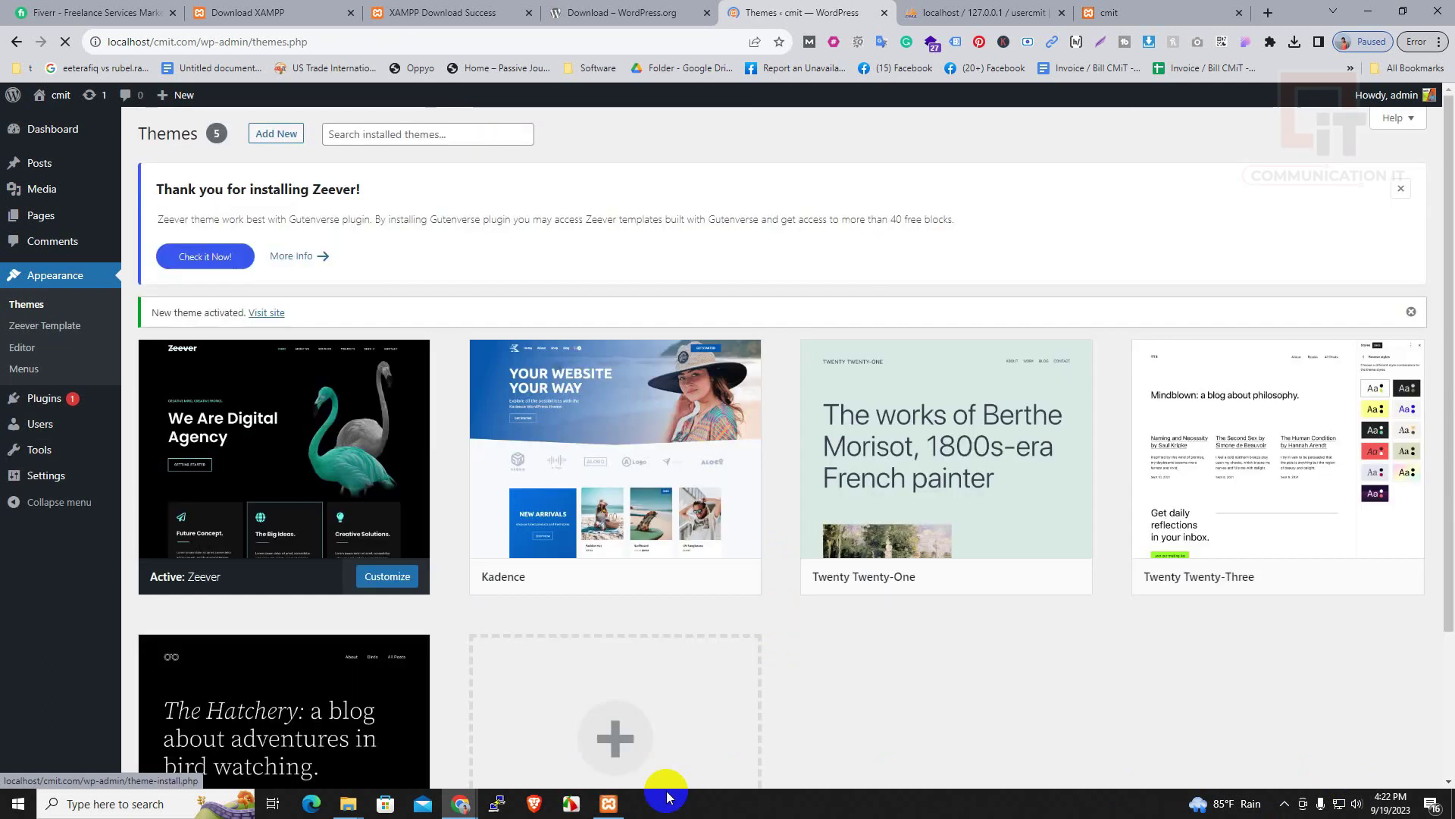
View Zeever's theme details, then load localhost in the incognito window
left_click(339, 488)
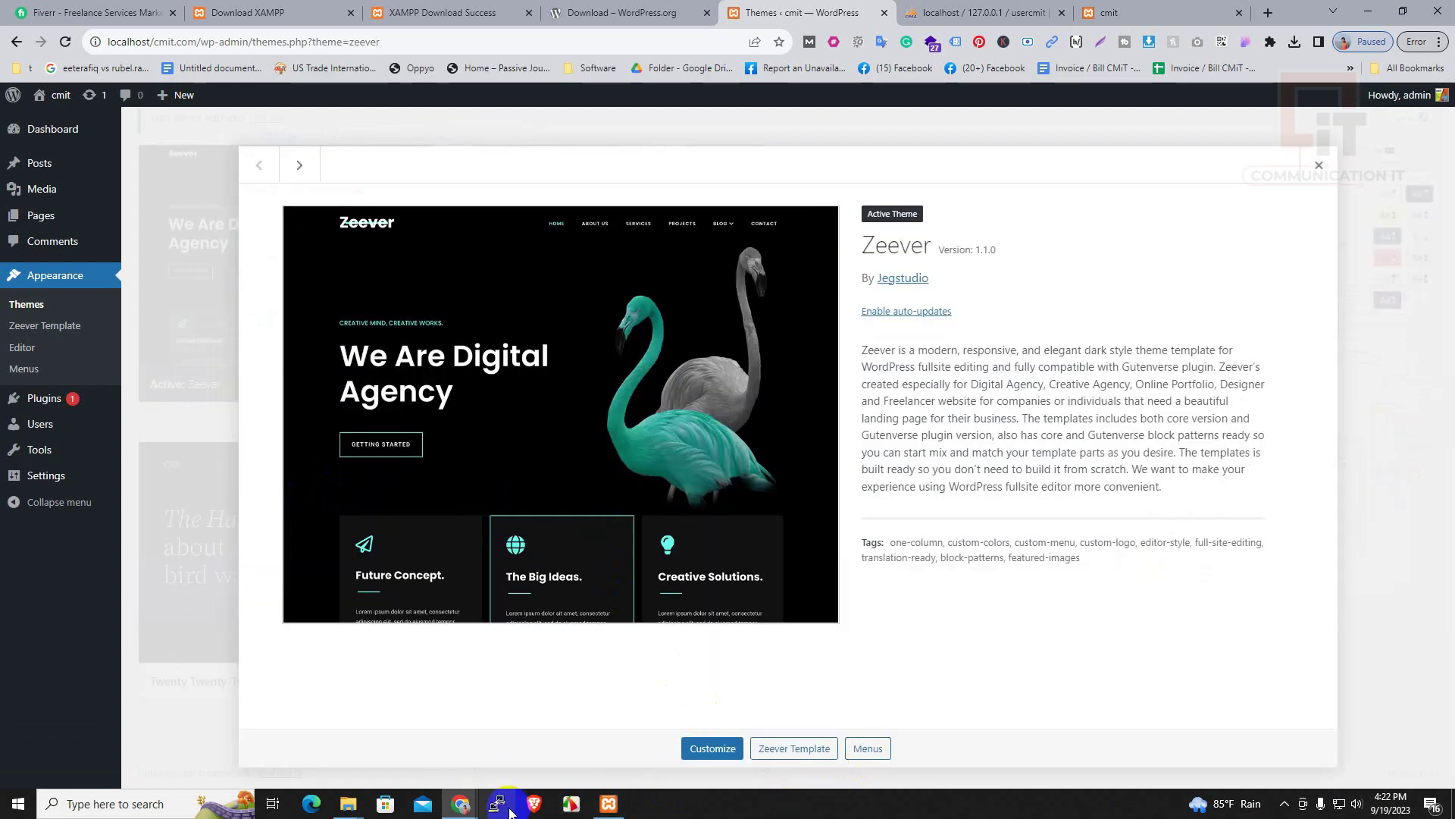
mouse_move(461, 803)
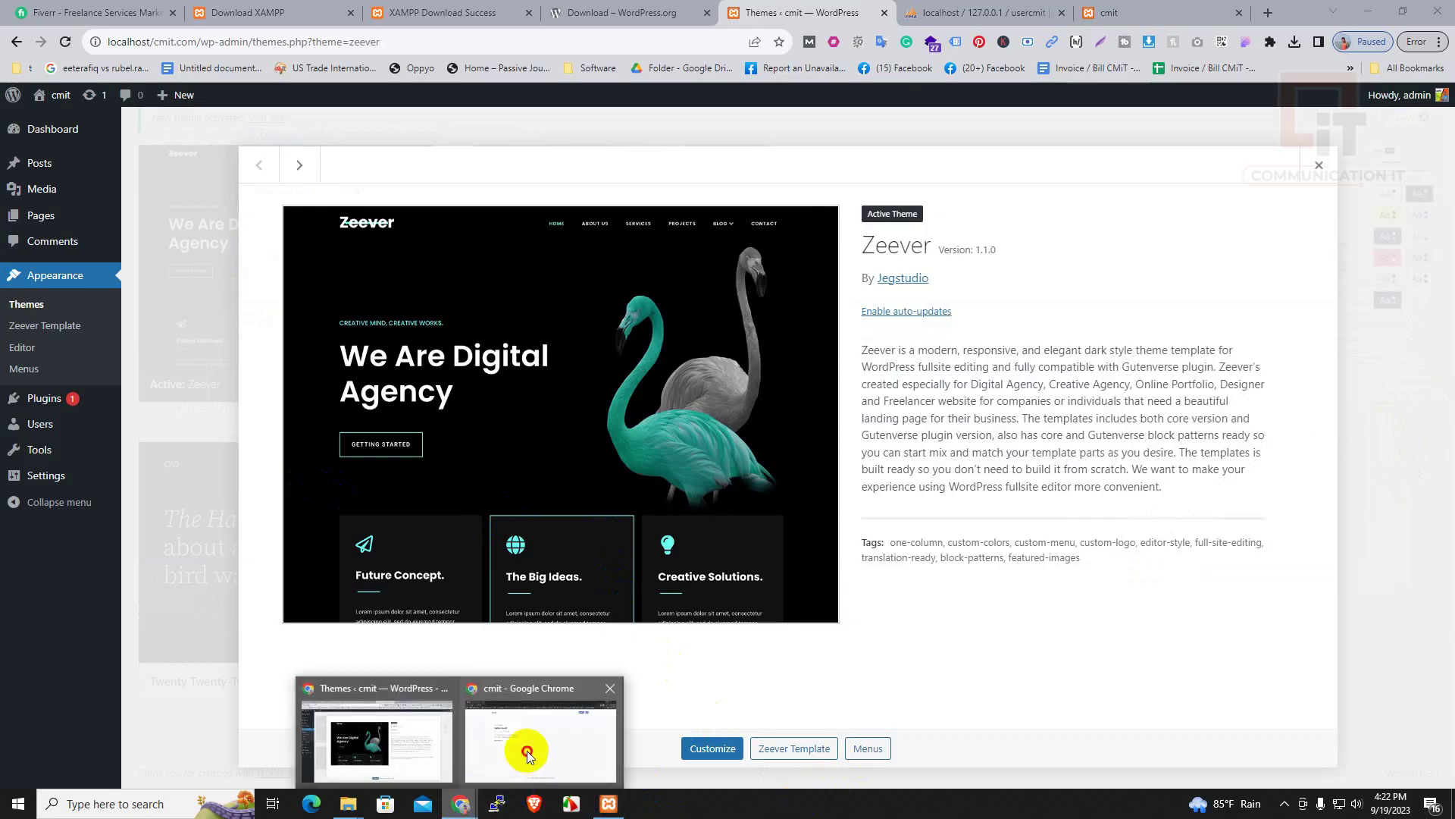
left_click(533, 749)
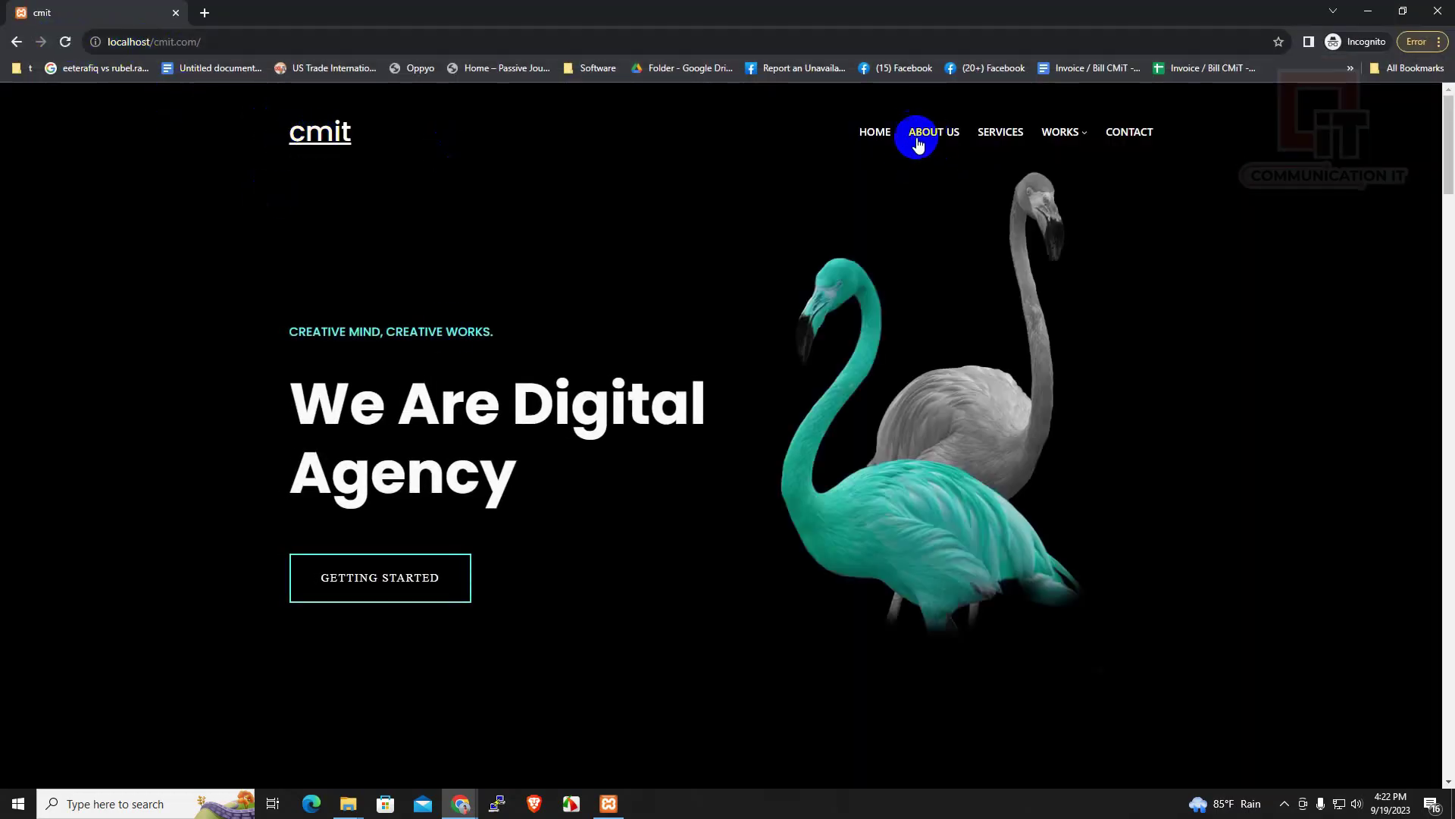
left_click(227, 46)
triple_click(194, 47)
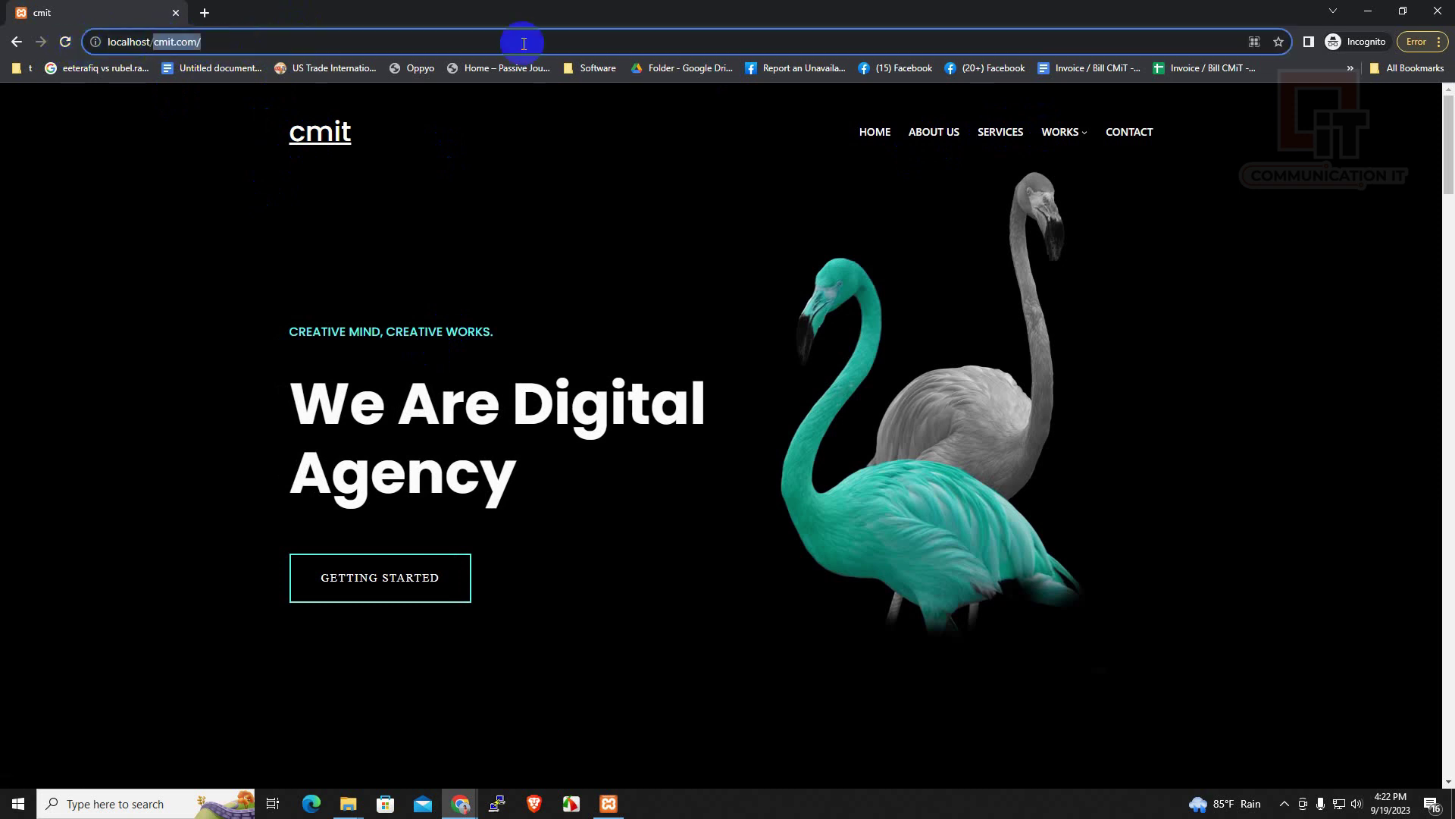
key("BackSpace")
key("Return")
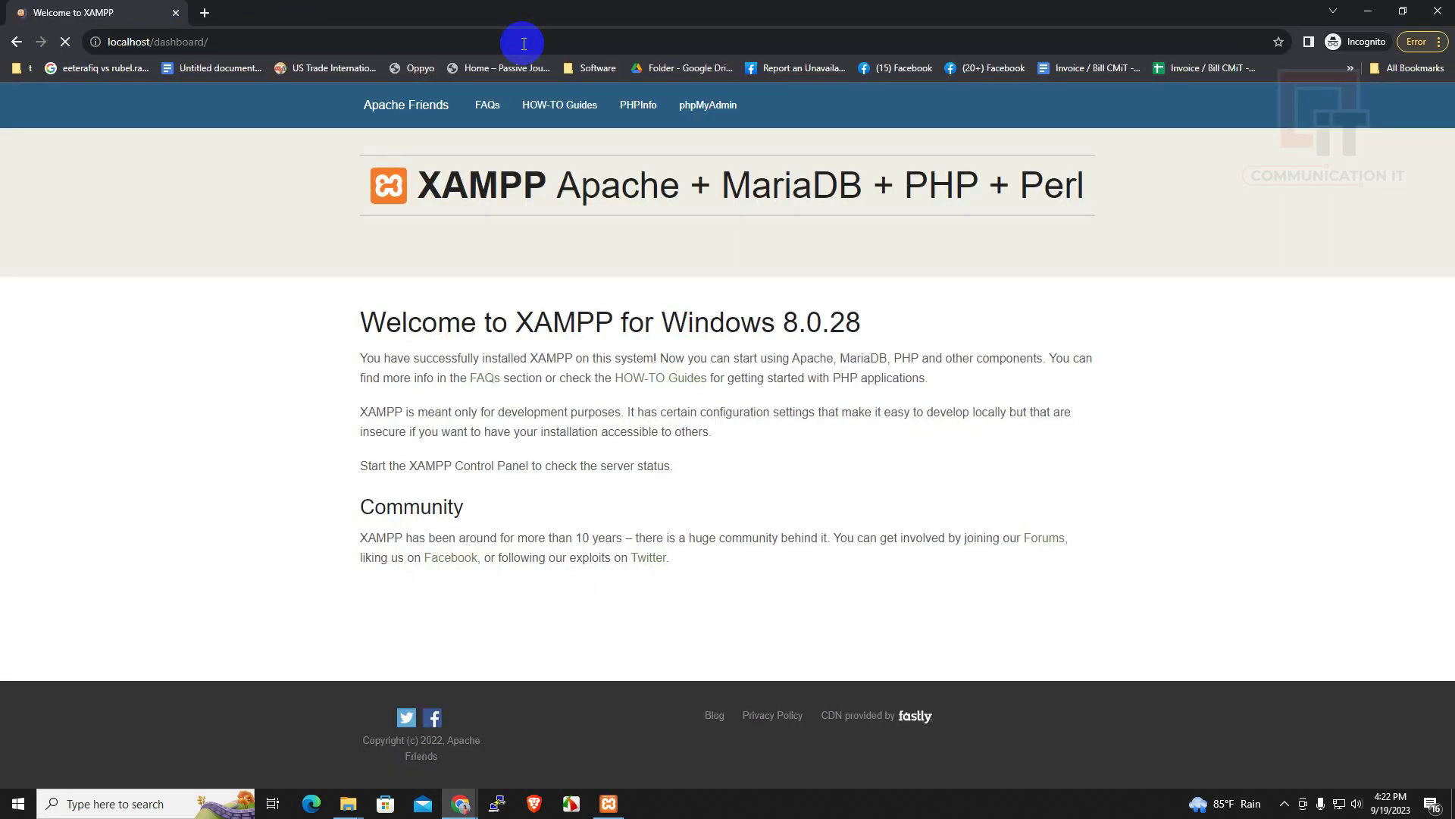
Load localhost/cmit.com and scroll through its new Zeever front page
left_click(291, 43)
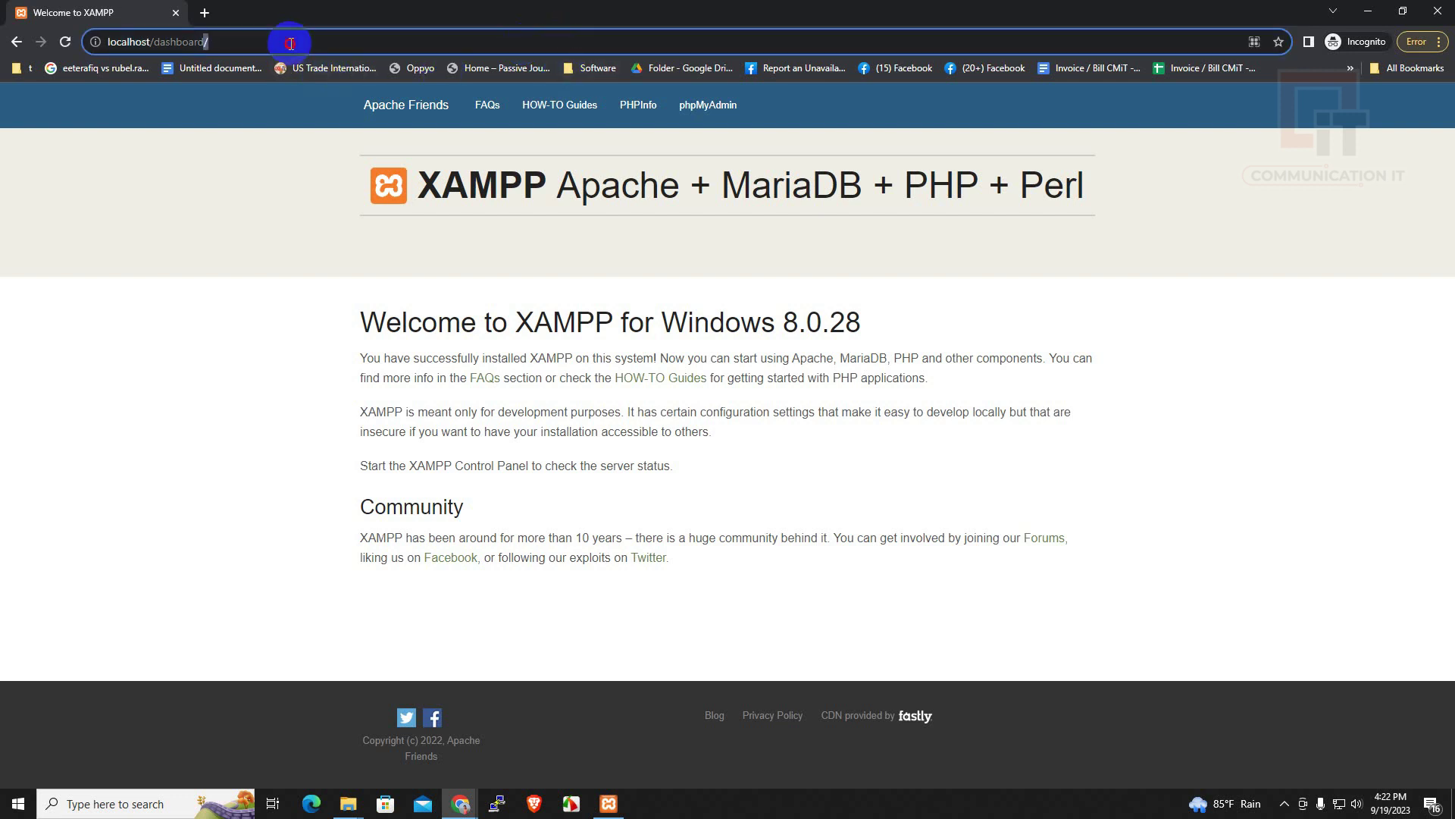
key("BackSpace")
key("BackSpace")
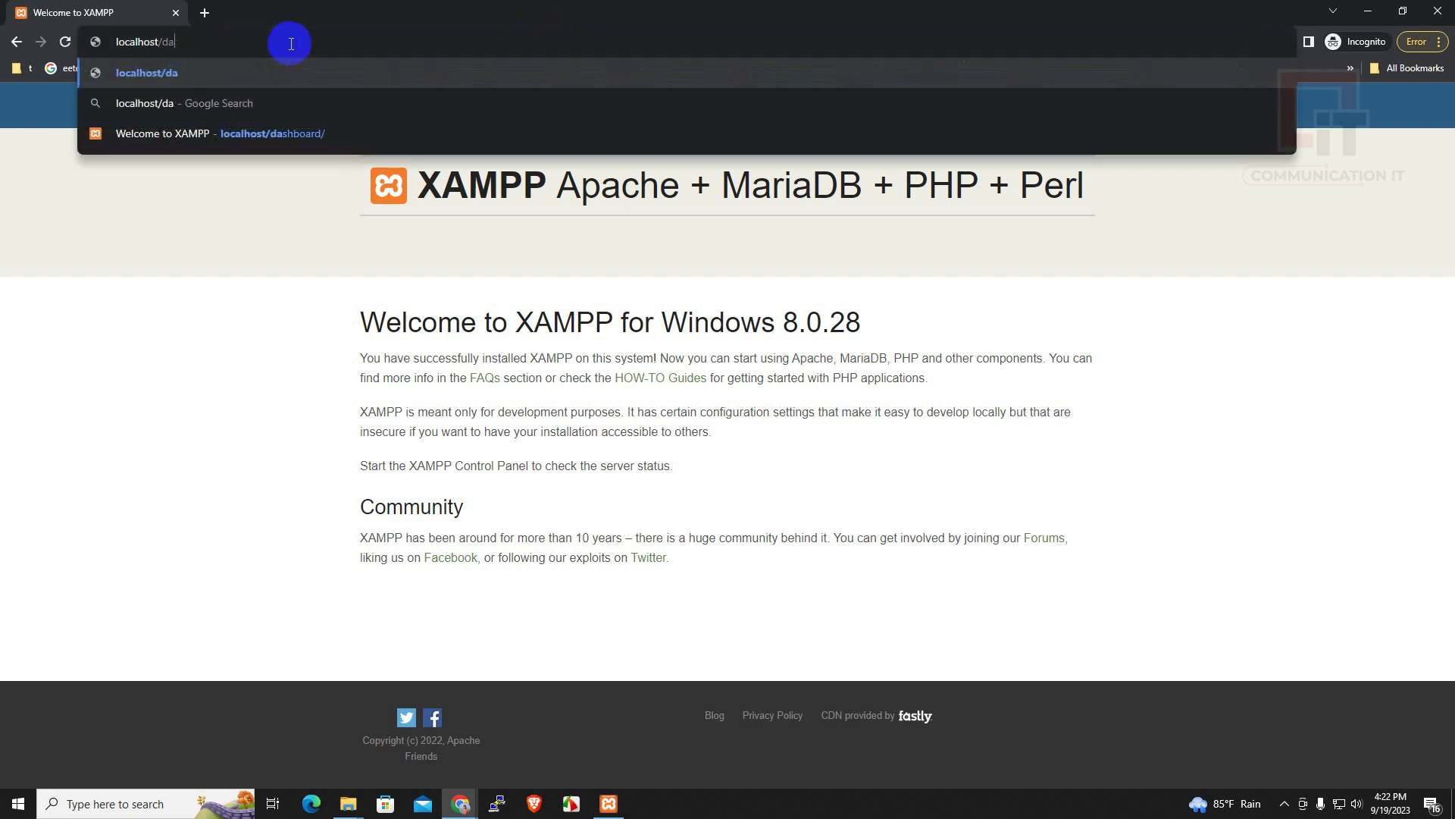
key("BackSpace")
key("BackSpace")
type("cmit")
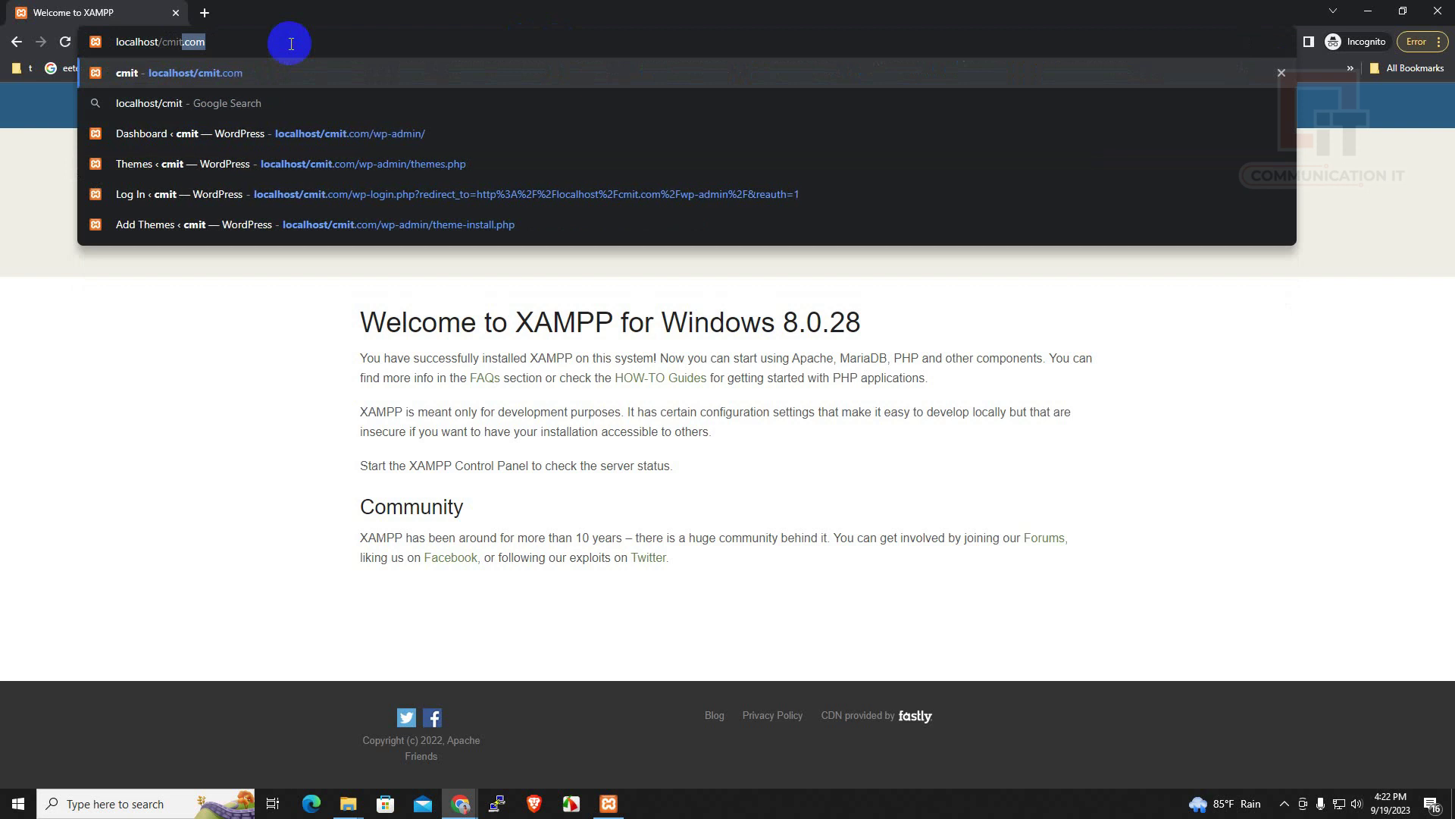
type(".com")
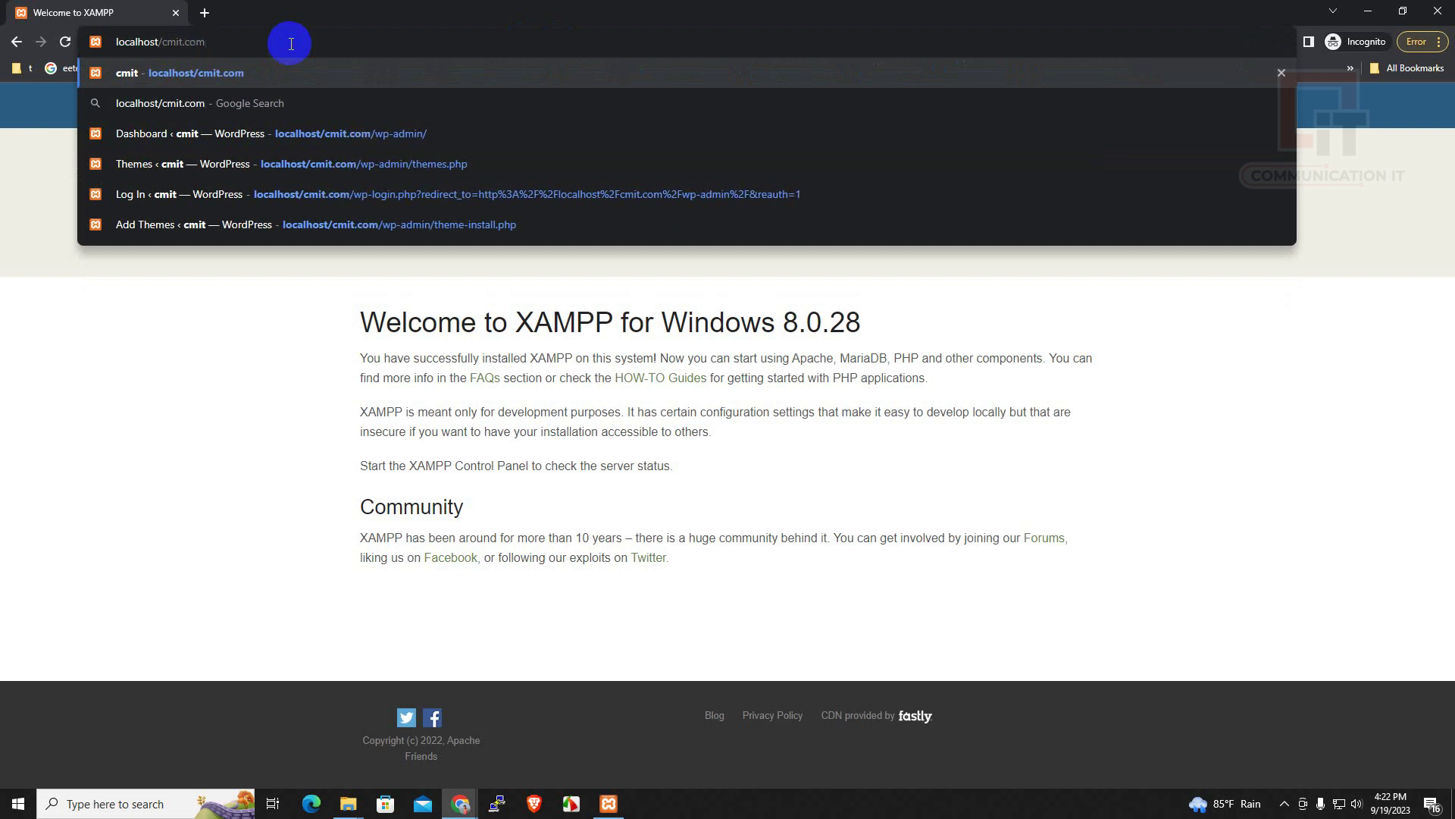
key("Return")
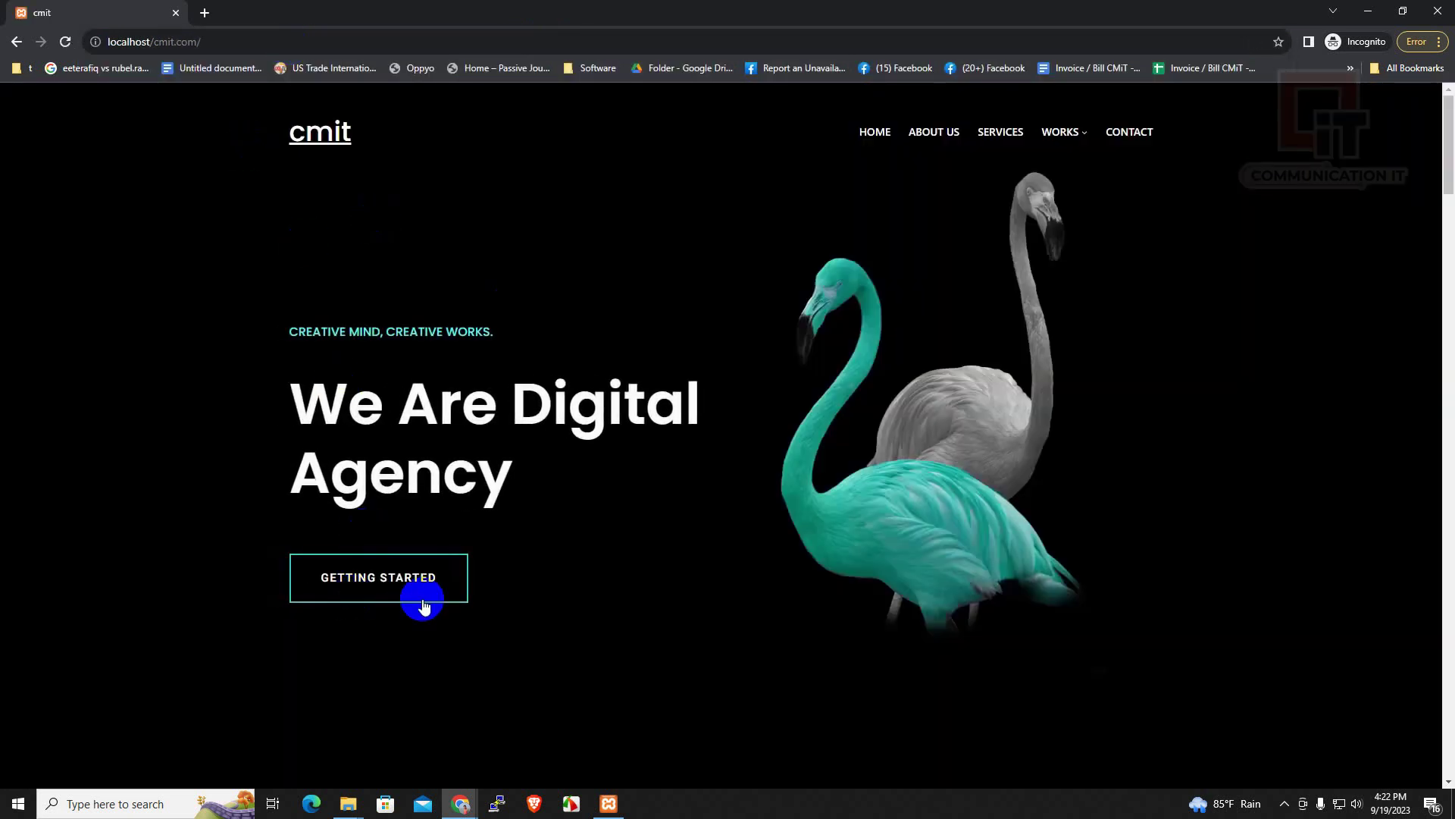
scroll(423, 607, "down", 20)
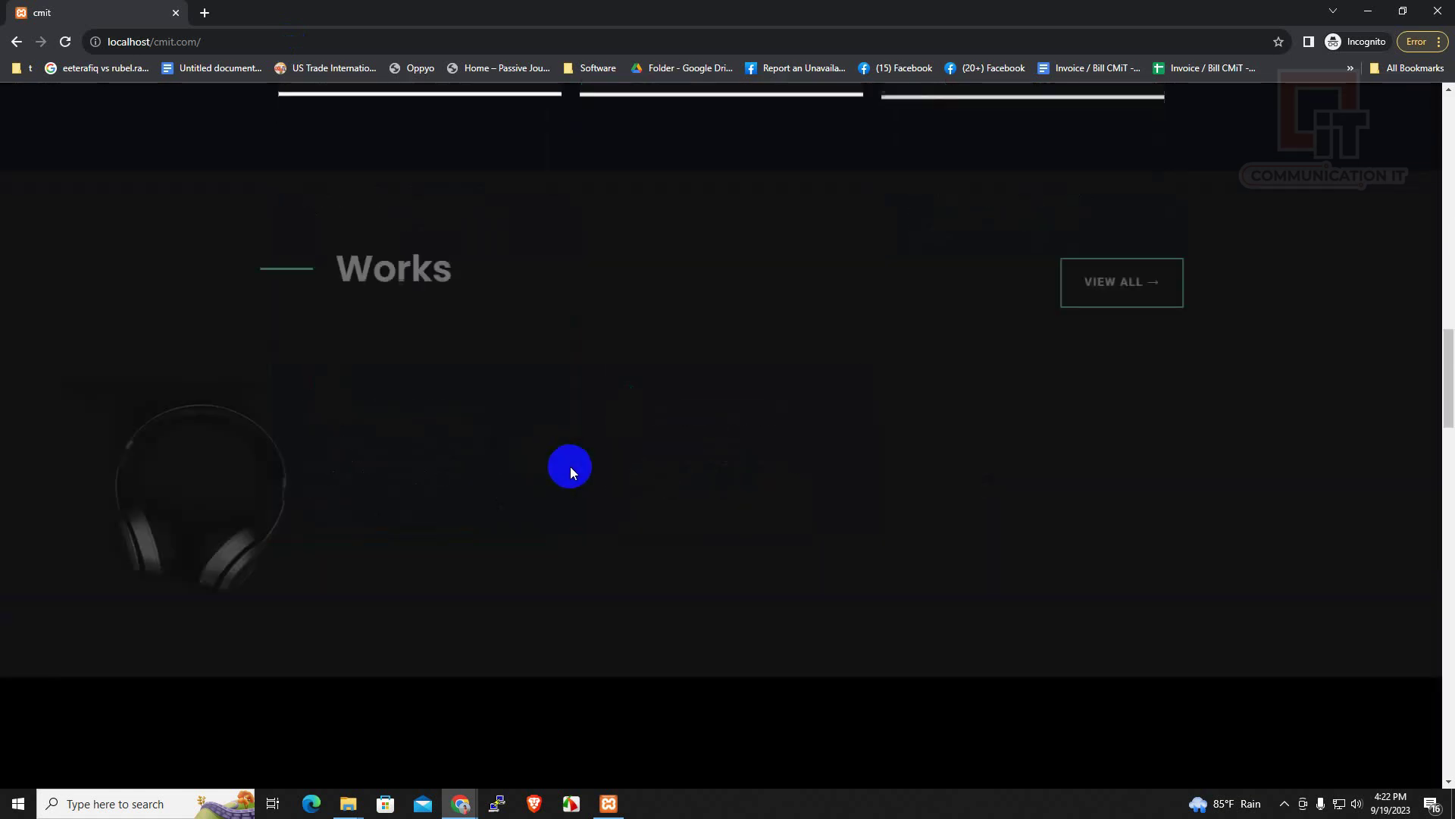
scroll(590, 506, "down", 15)
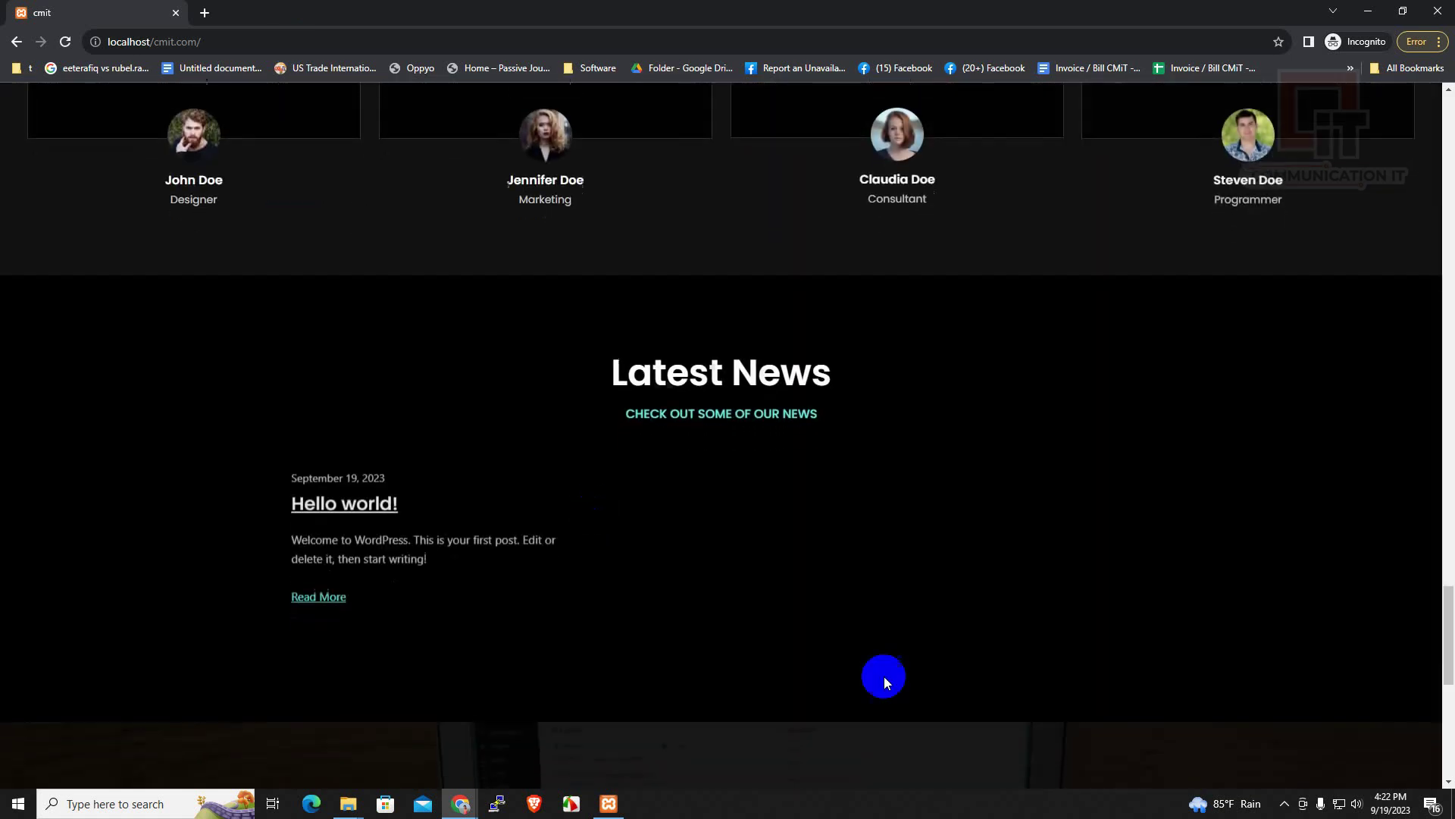
scroll(885, 681, "down", 5)
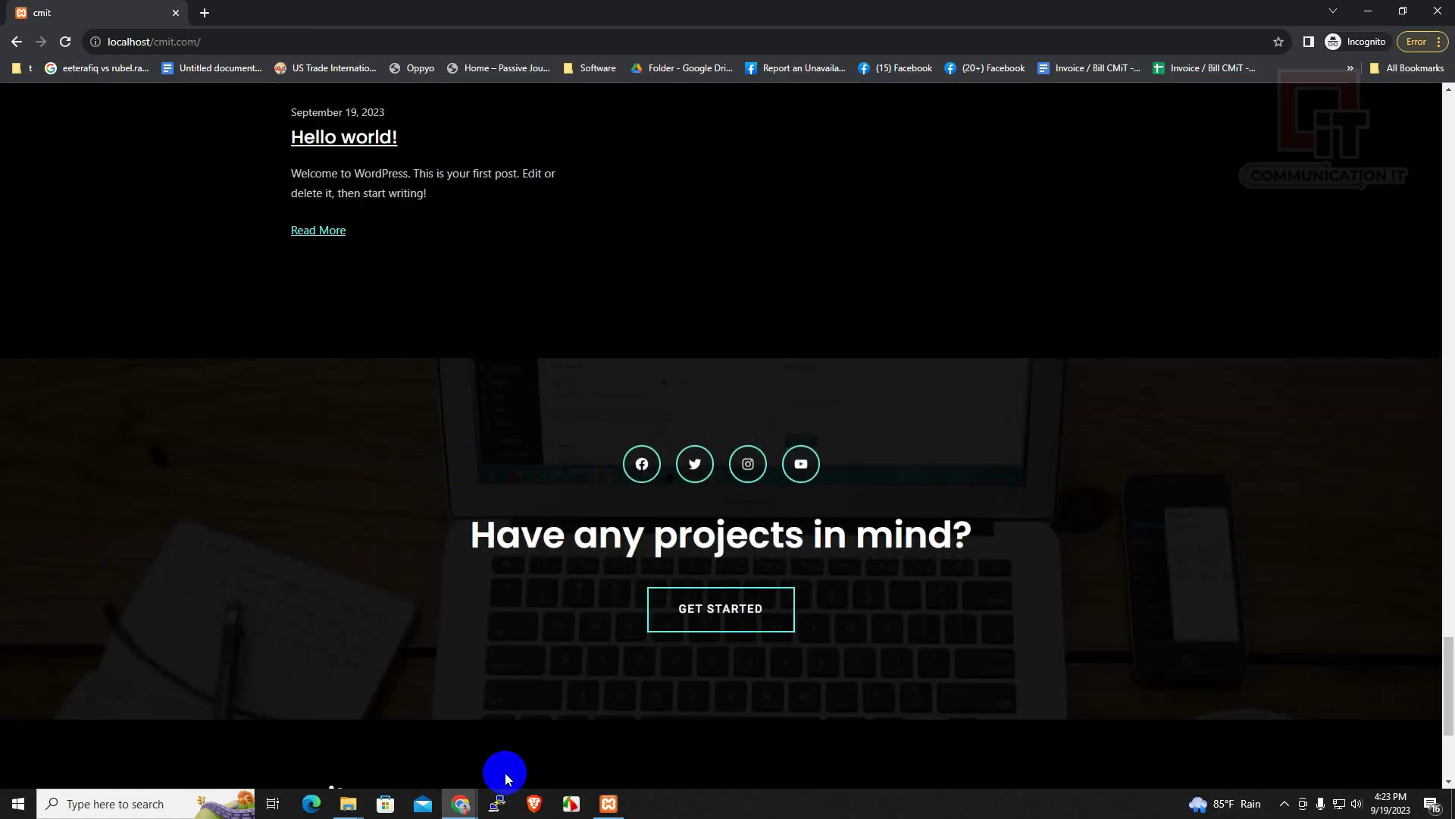
key("super+e")
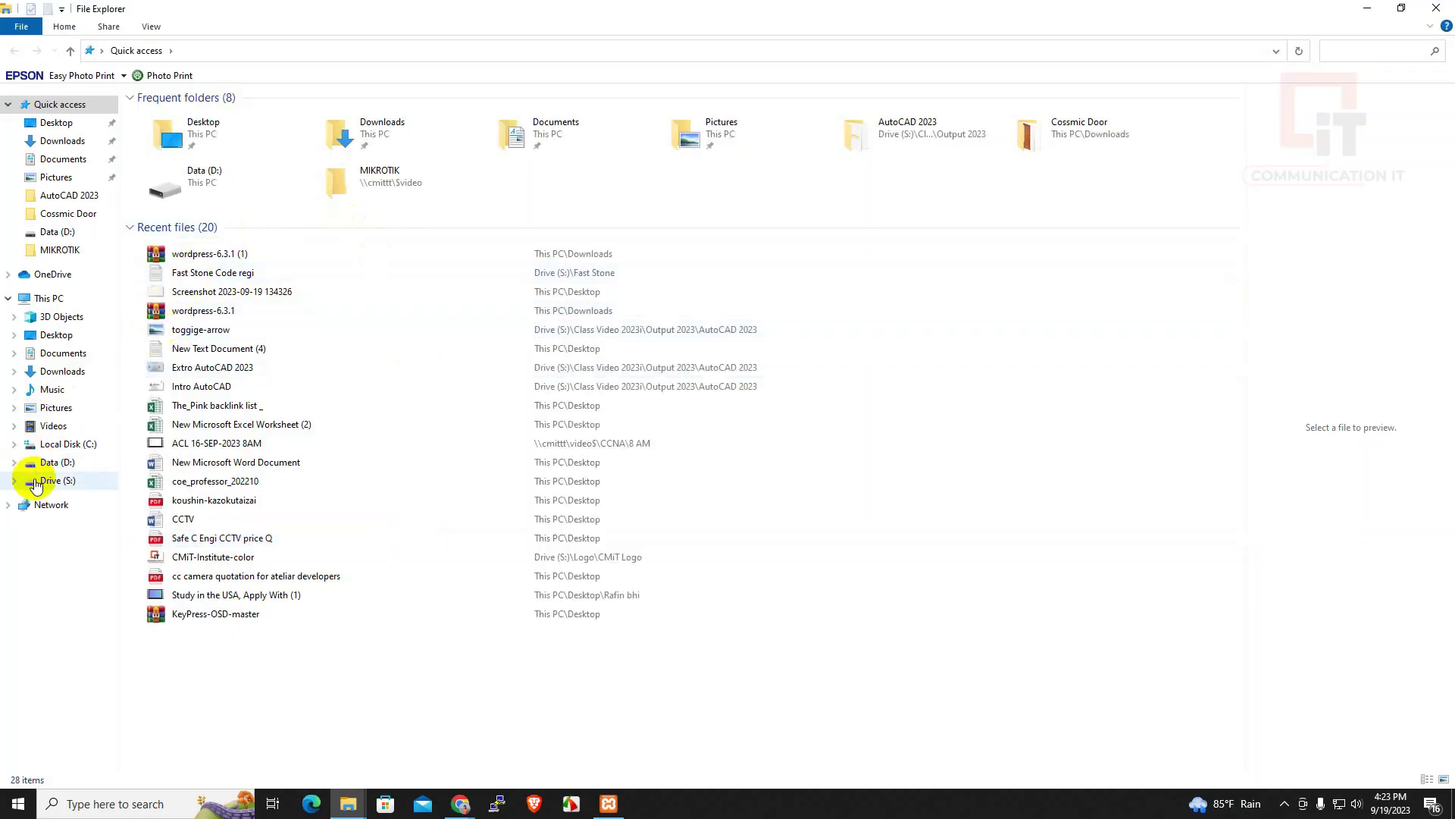
Browse File Explorer to D:\xampp\htdocs\cmit.com to show the WordPress files
left_click(53, 462)
scroll(357, 565, "down", 3)
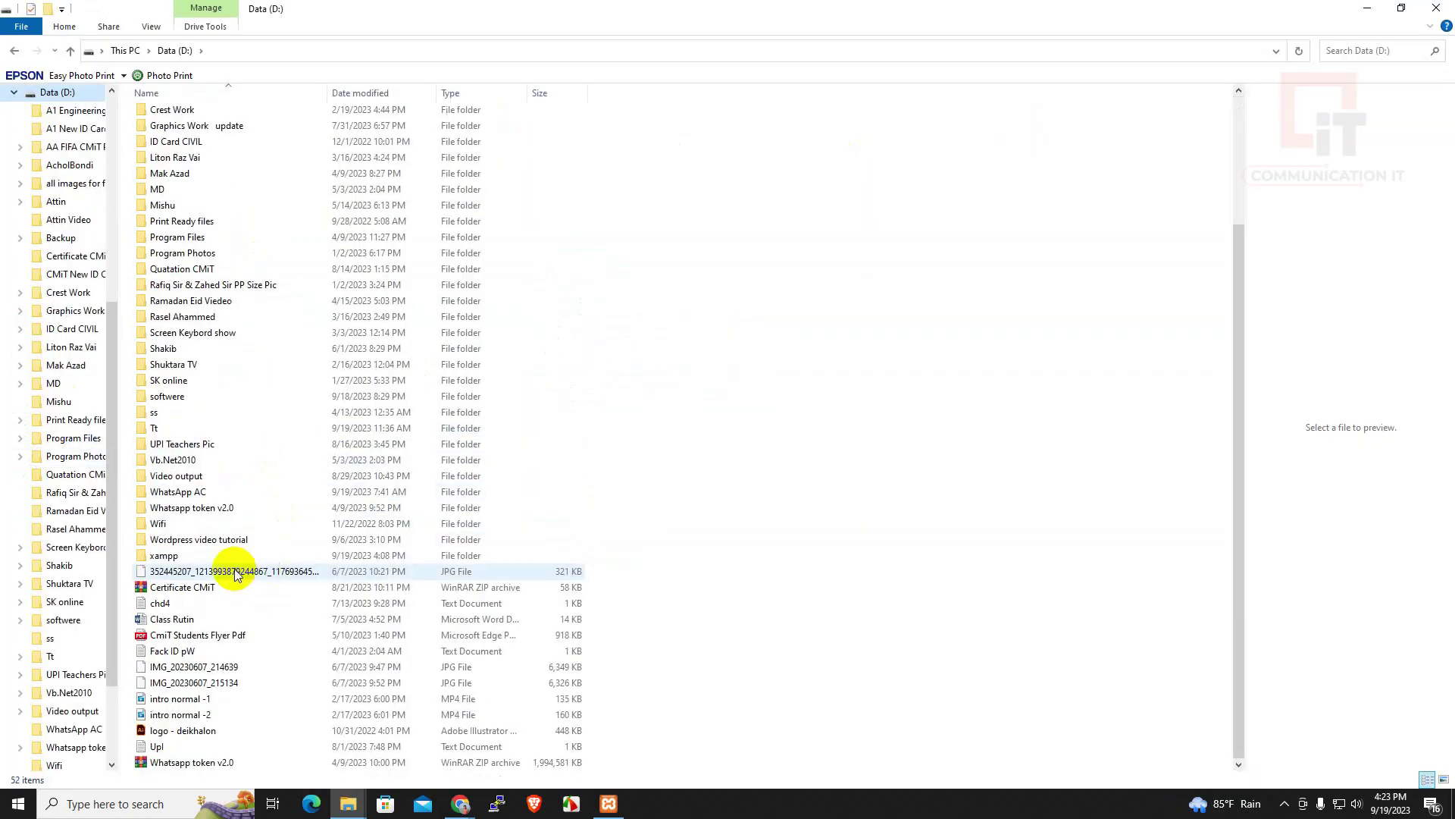
double_click(164, 555)
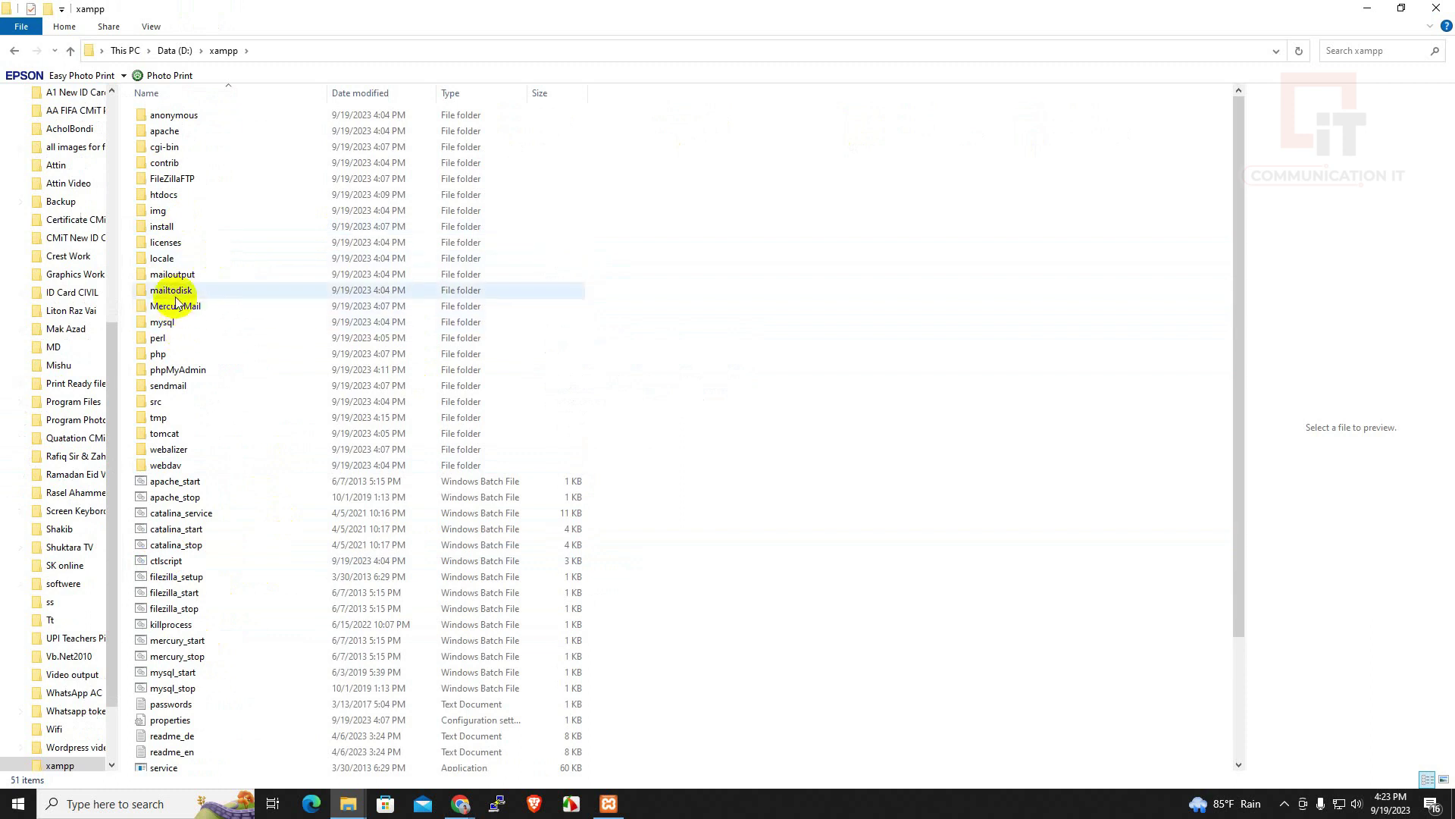
double_click(161, 195)
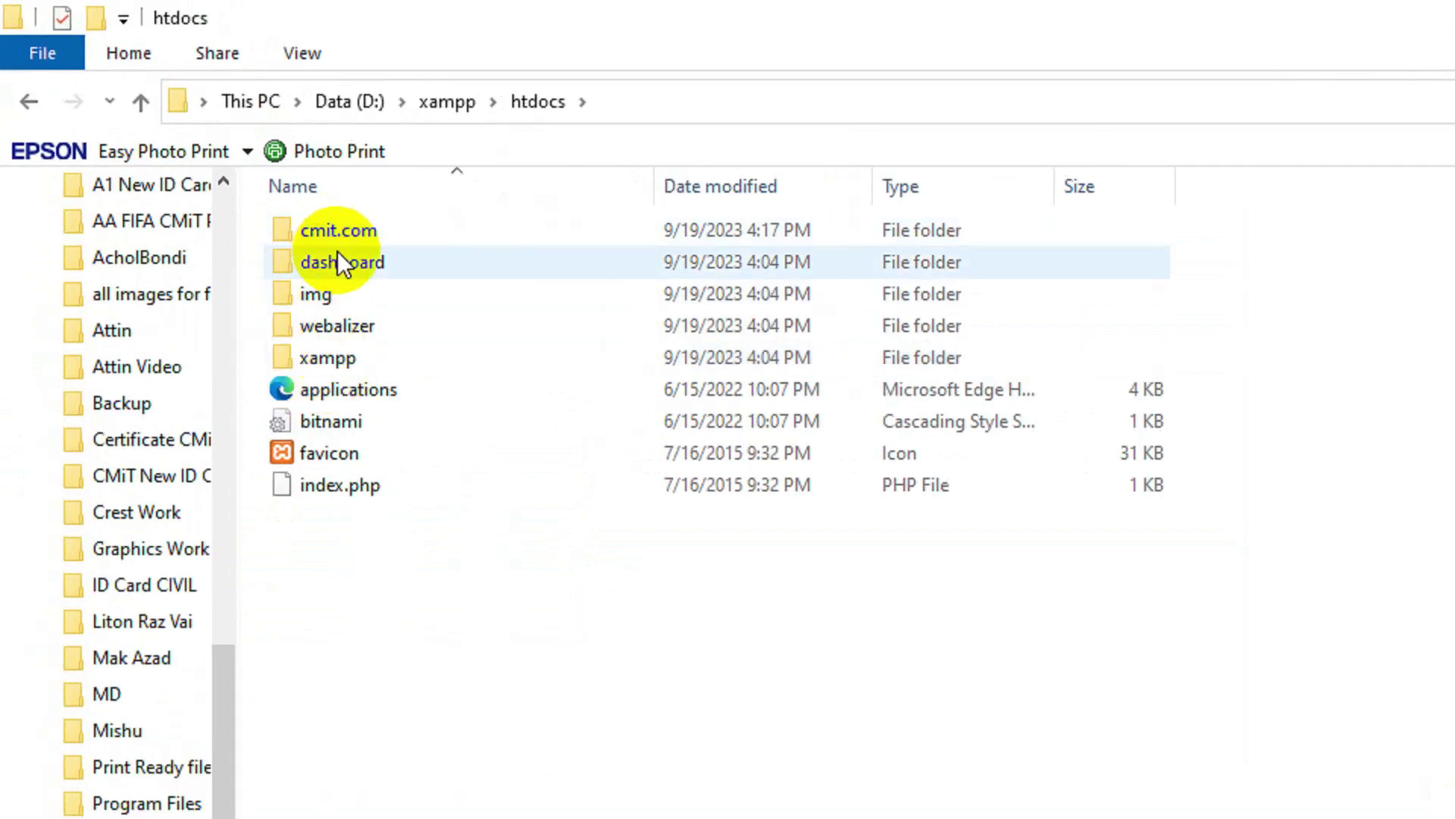
double_click(330, 230)
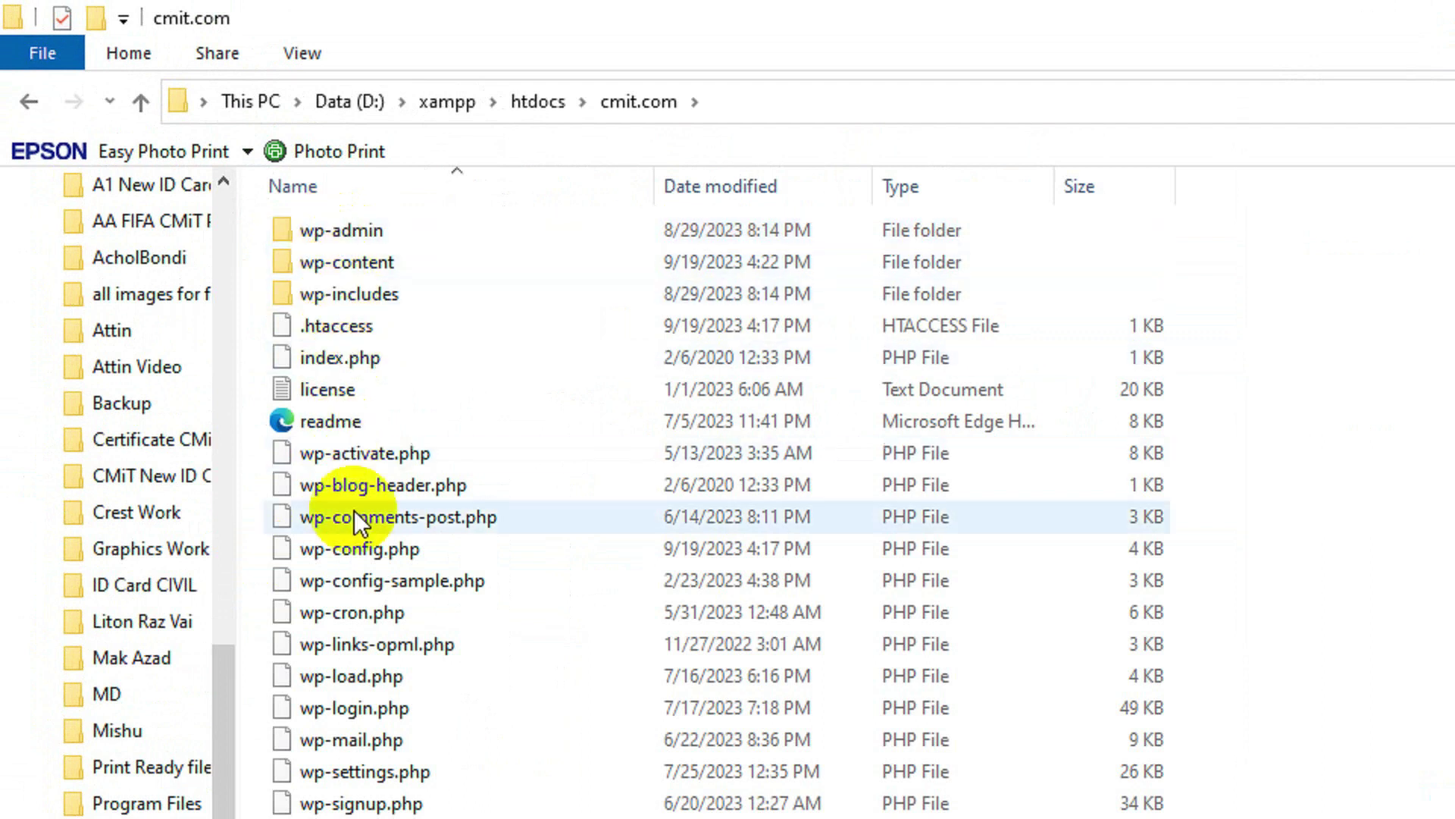